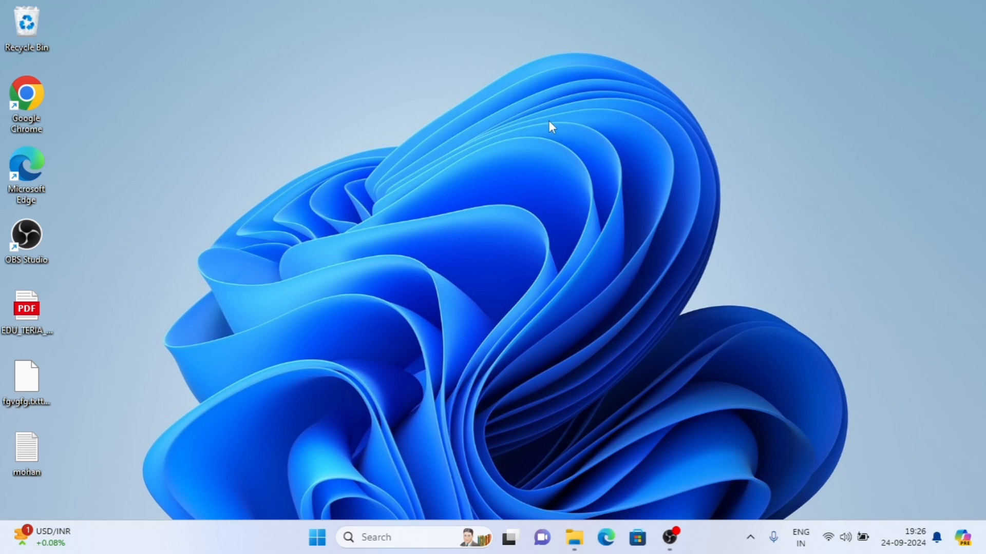
Open the Windows Start menu showing pinned Word, Excel and PowerPoint plus recommended files.
{"action": "left_click", "coordinate": [316, 539]}
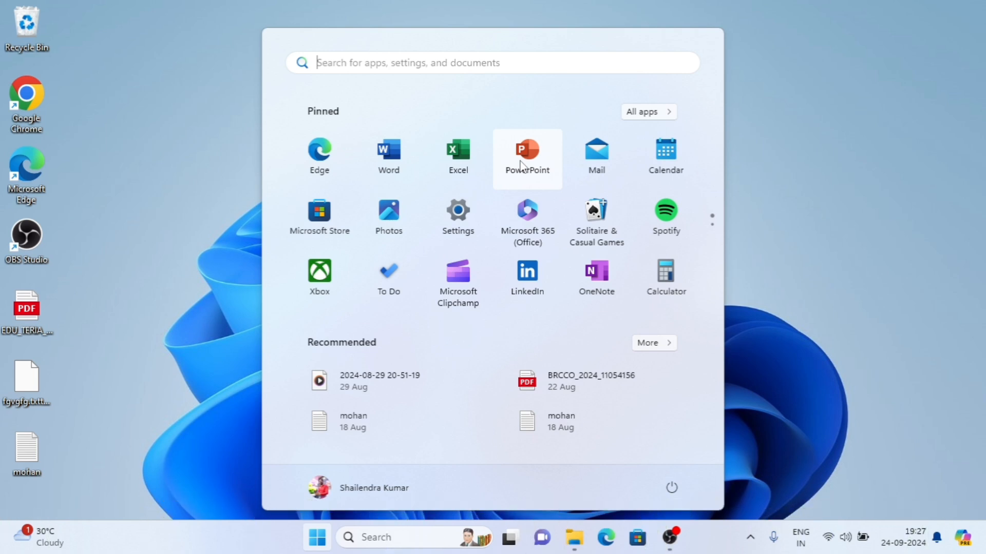
Search winword in the Start menu and launch Word with a blank document.
{"action": "left_click", "coordinate": [796, 146]}
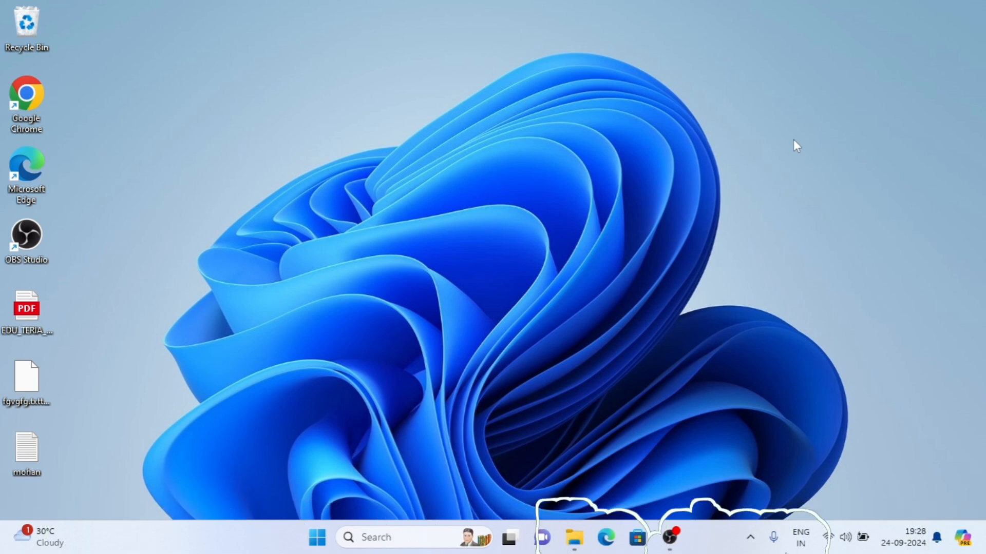
{"action": "left_click", "coordinate": [317, 538]}
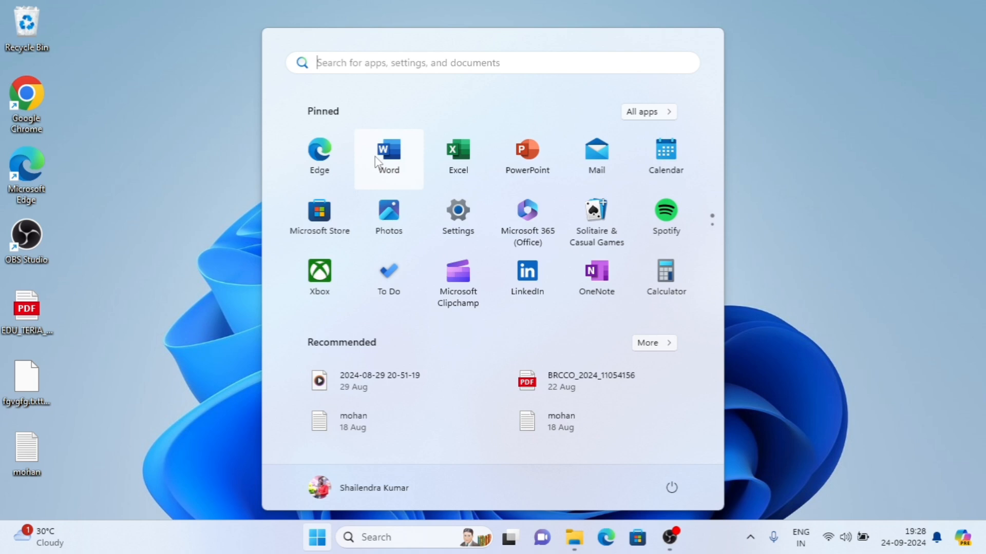
{"action": "type", "text": "wi"}
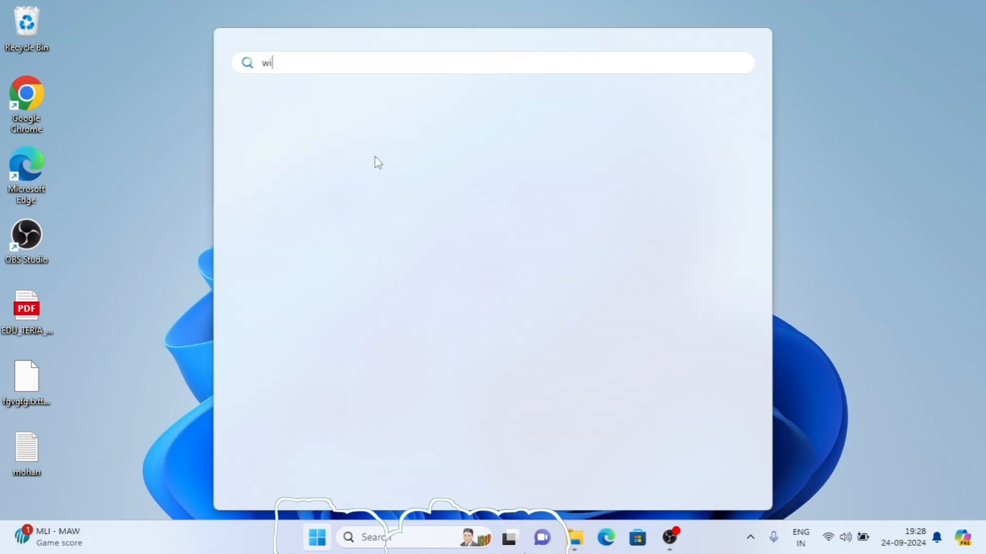
{"action": "type", "text": "nword"}
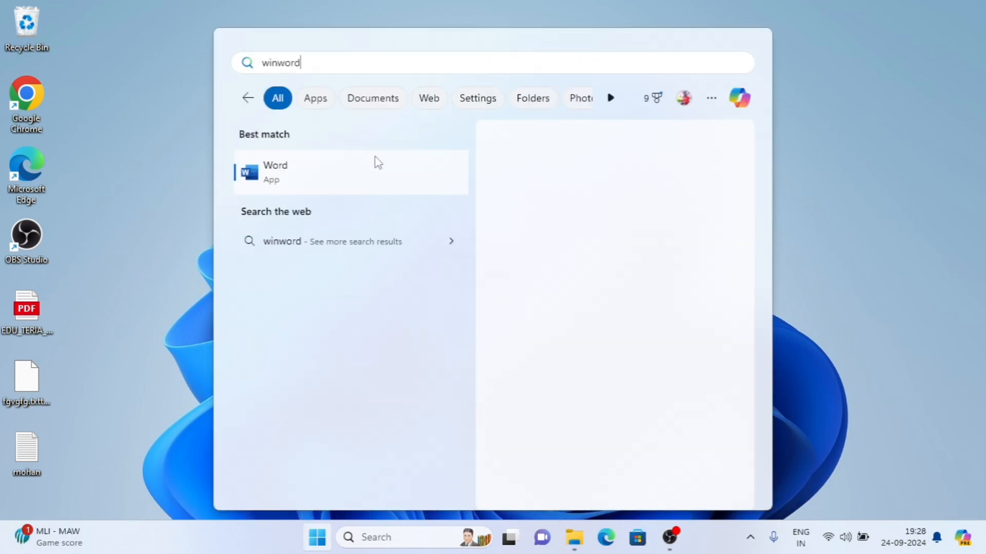
{"action": "left_click", "coordinate": [376, 166]}
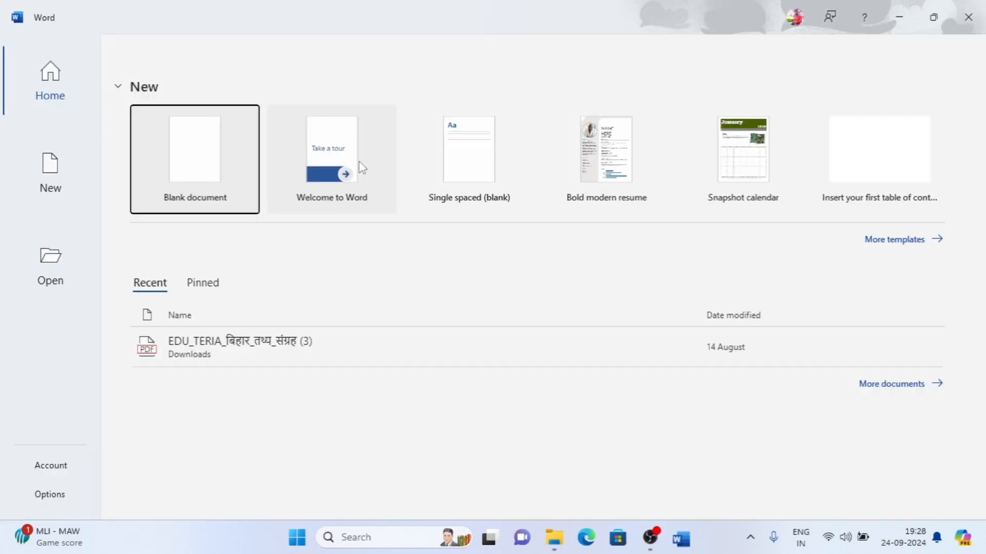
{"action": "left_click", "coordinate": [200, 170]}
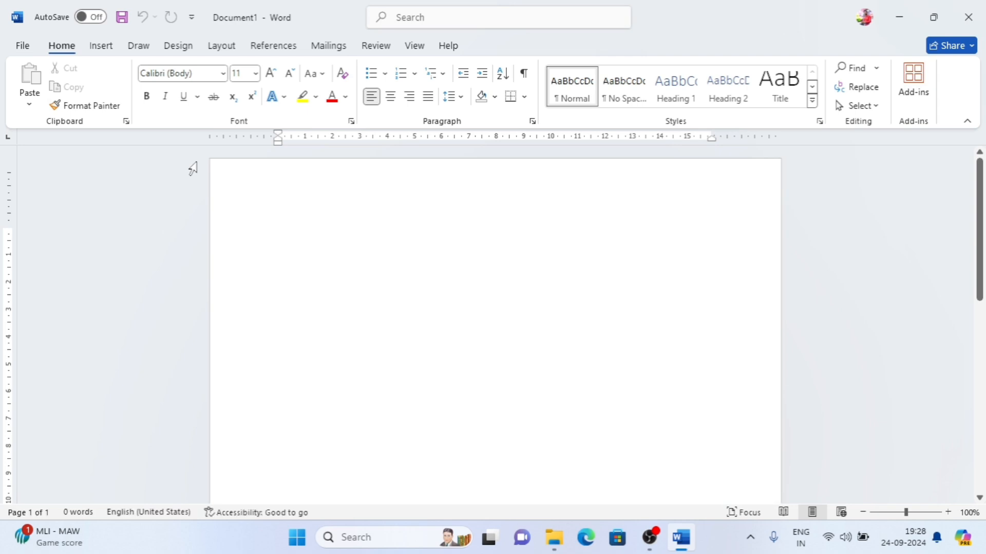
Close the blank document and exit Word, leaving the plain desktop.
{"action": "scroll", "coordinate": [477, 261], "scroll_direction": "down", "scroll_amount": 1}
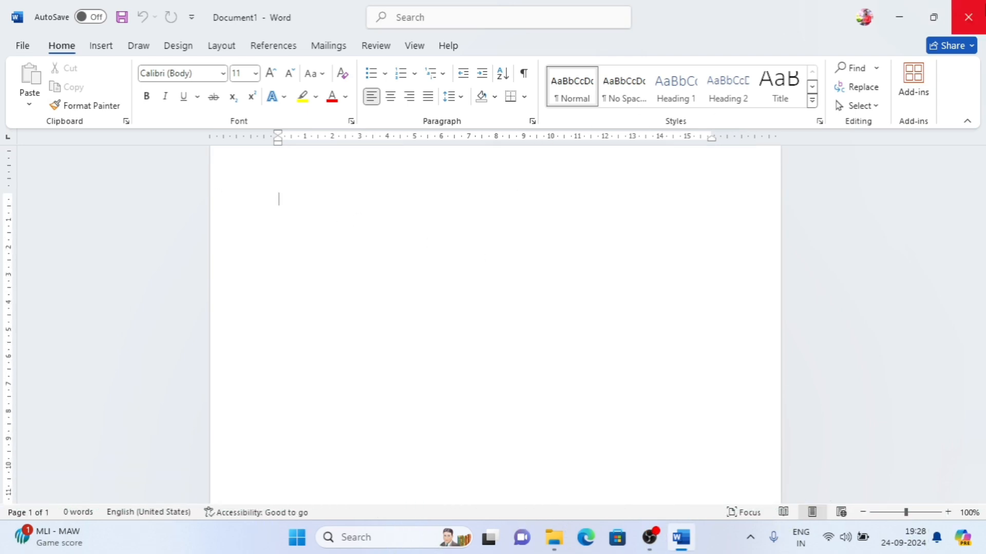
{"action": "left_click", "coordinate": [978, 17]}
{"action": "left_click", "coordinate": [978, 17]}
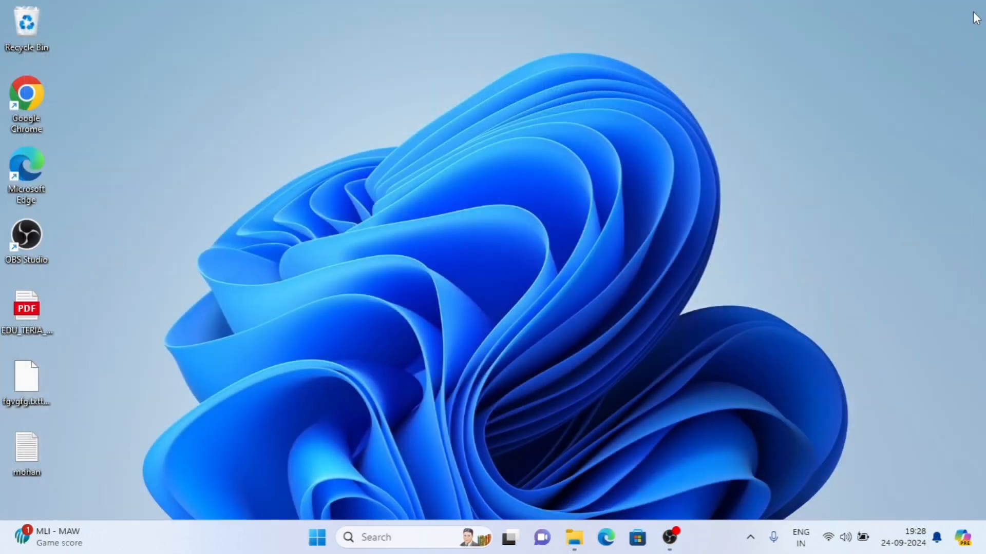
Start Word by running winword from the Run dialog instead of the remembered wordpad.
{"action": "key", "text": "super+r"}
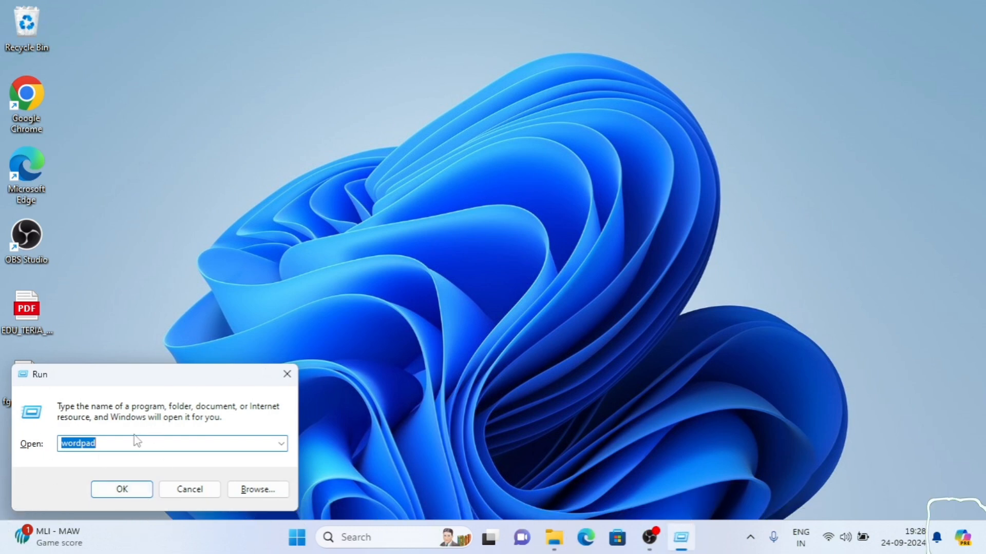
{"action": "key", "text": "BackSpace"}
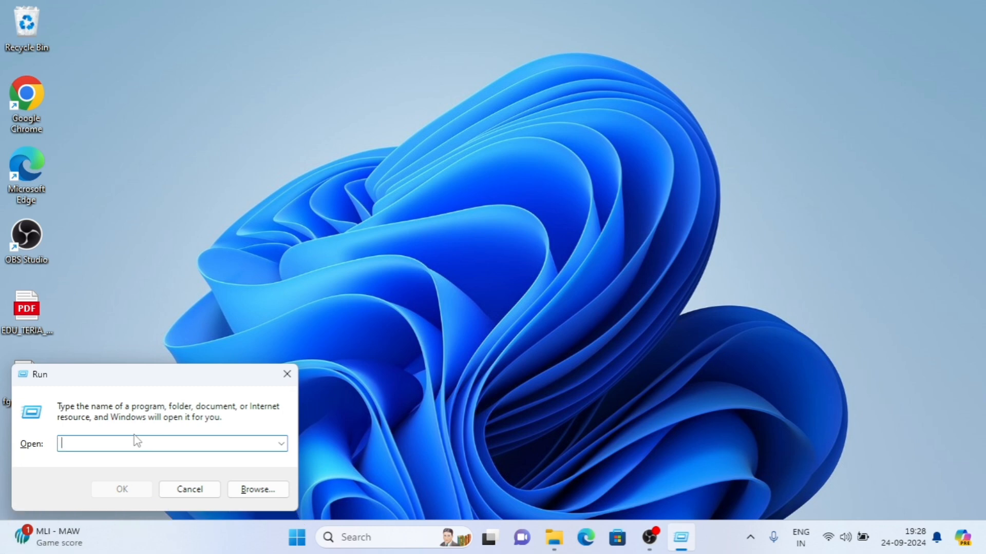
{"action": "type", "text": "winwo"}
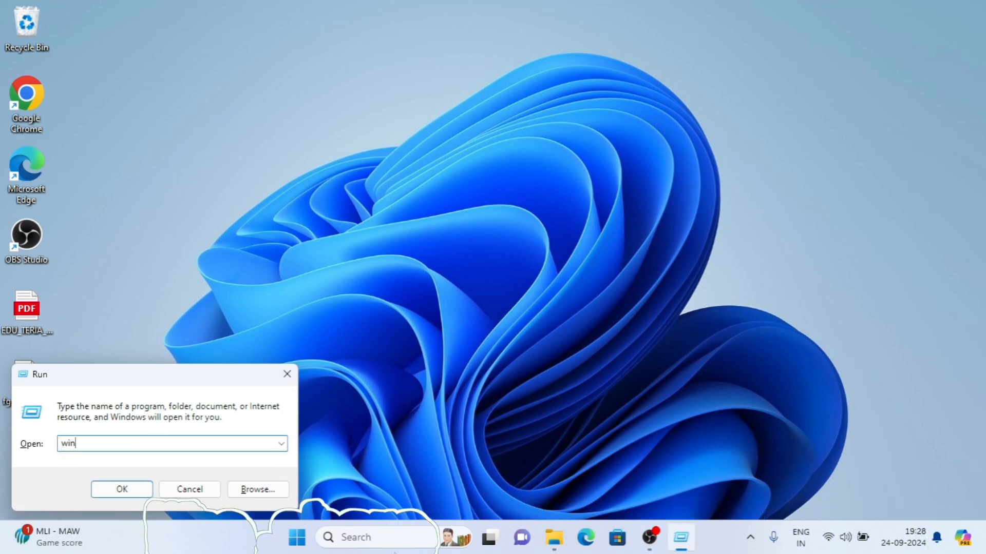
{"action": "type", "text": "rd"}
{"action": "key", "text": "Return"}
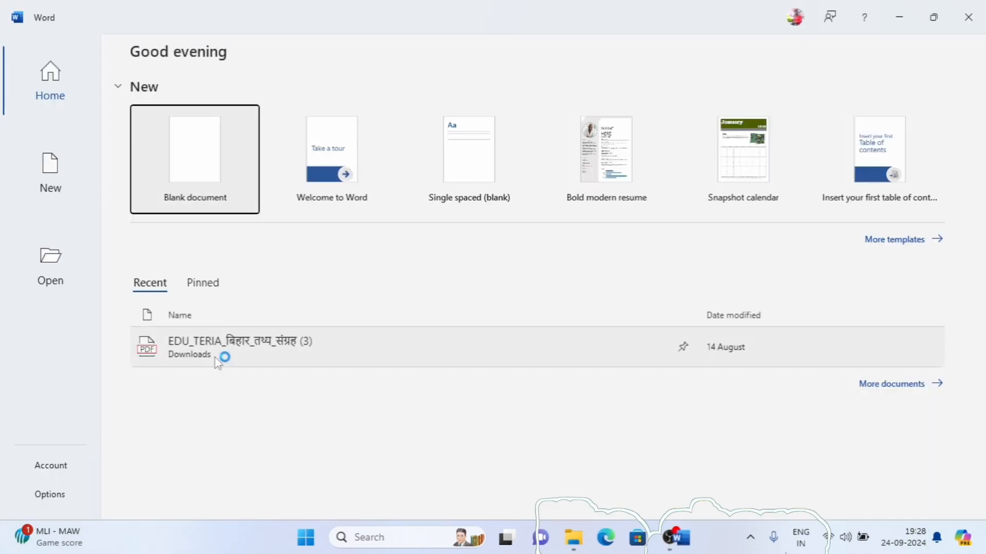
Create the blank Document1 from Word's Home screen and scroll down its empty page.
{"action": "left_click", "coordinate": [199, 176]}
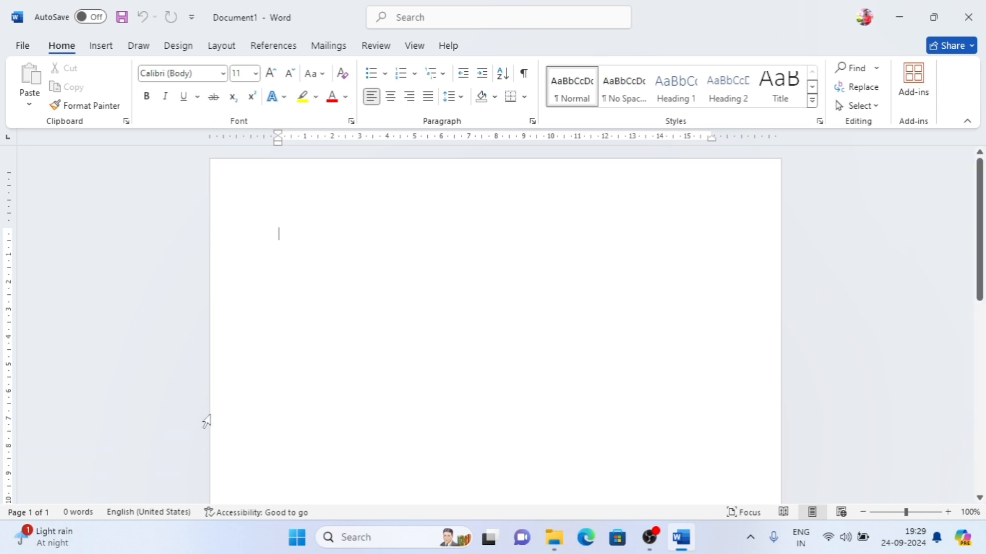
{"action": "scroll", "coordinate": [424, 331], "scroll_direction": "down", "scroll_amount": 2}
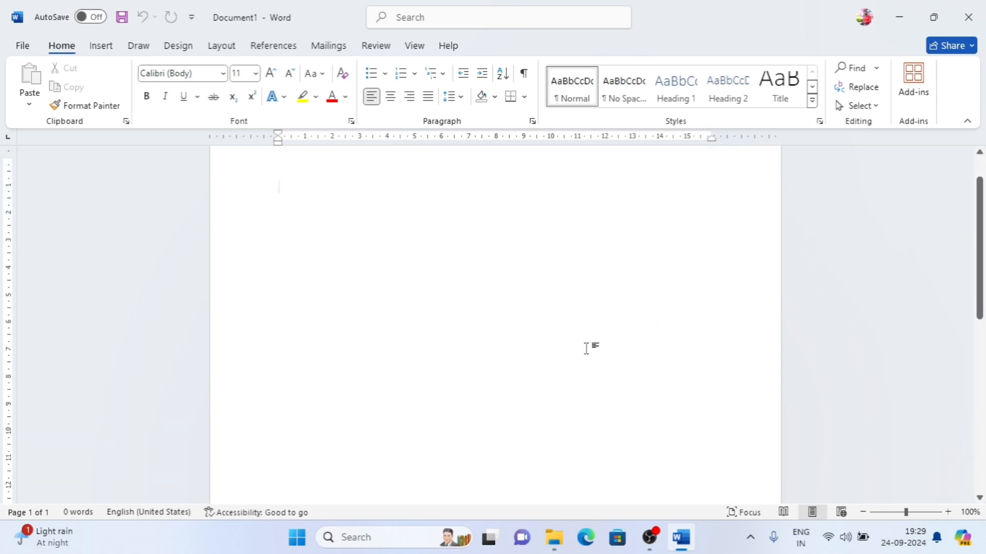
{"action": "scroll", "coordinate": [586, 348], "scroll_direction": "down", "scroll_amount": 3}
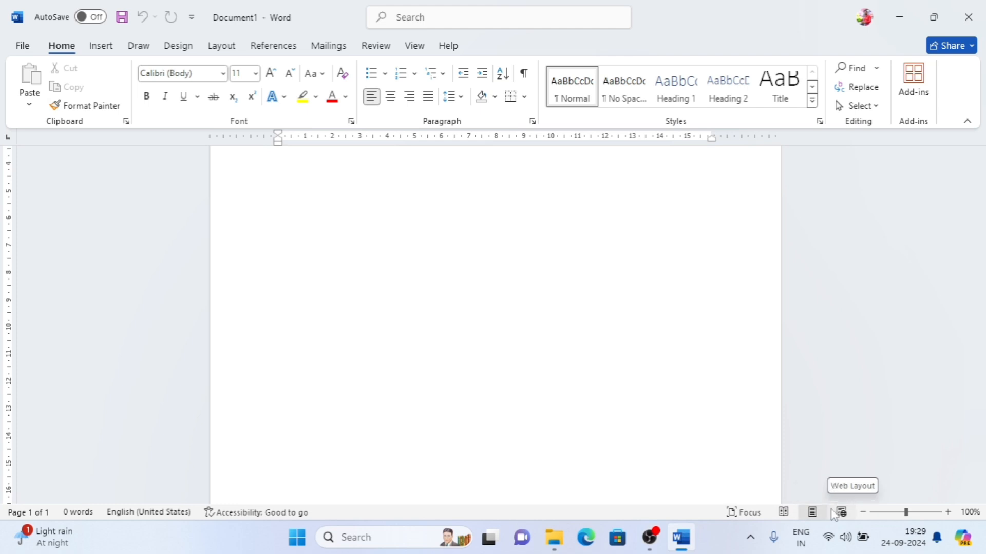
Browse the Review and View ribbon commands, ending back on Review.
{"action": "left_click", "coordinate": [375, 46]}
{"action": "left_click", "coordinate": [413, 46]}
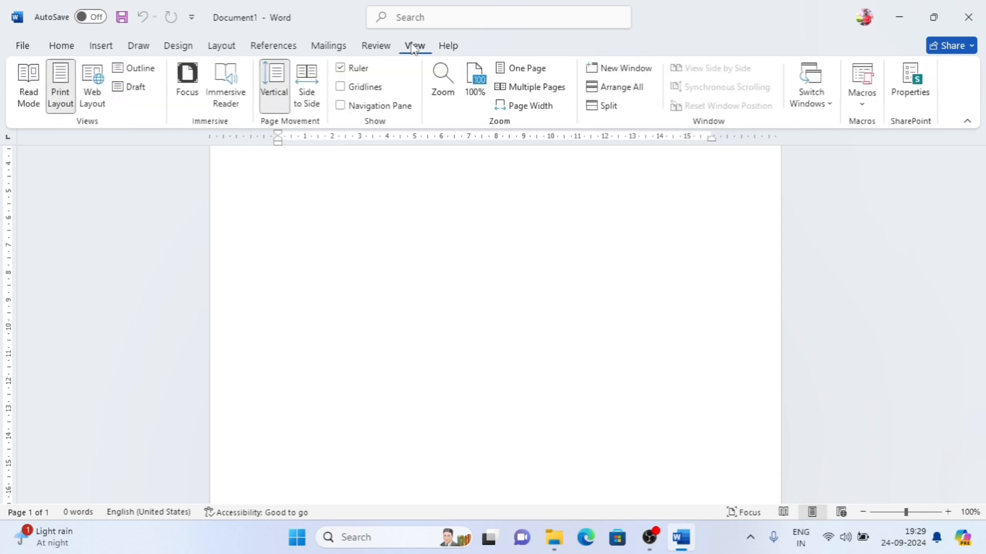
{"action": "left_click", "coordinate": [376, 46]}
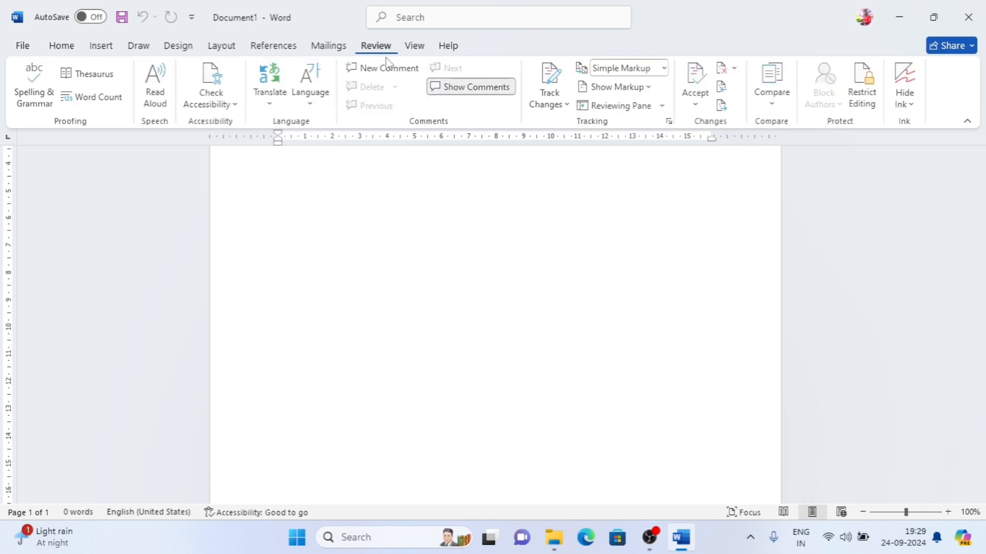
Zoom the page in to 160%, then back out to 60%.
{"action": "left_click", "coordinate": [948, 512]}
{"action": "left_click", "coordinate": [948, 512]}
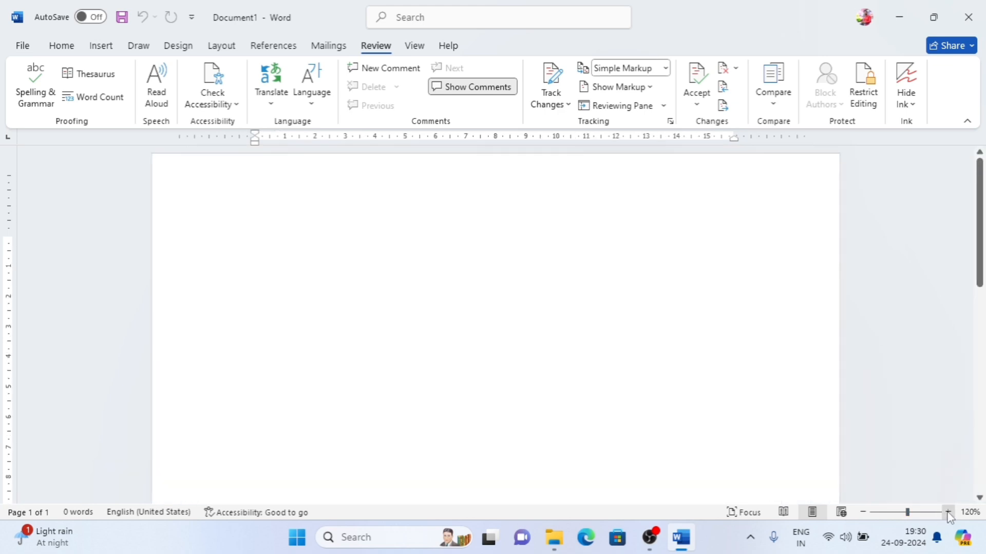
{"action": "left_click", "coordinate": [948, 513]}
{"action": "left_click", "coordinate": [948, 512]}
{"action": "left_click", "coordinate": [948, 512]}
{"action": "left_click", "coordinate": [948, 512]}
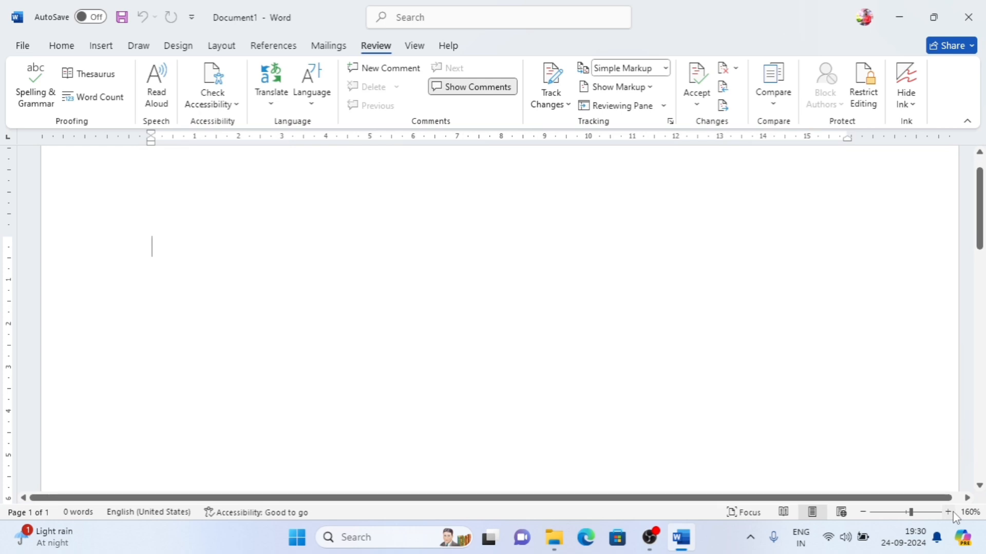
{"action": "left_click", "coordinate": [862, 513]}
{"action": "left_click", "coordinate": [862, 513]}
{"action": "left_click", "coordinate": [862, 512]}
{"action": "left_click", "coordinate": [863, 512]}
{"action": "left_click", "coordinate": [863, 513]}
{"action": "left_click", "coordinate": [862, 513]}
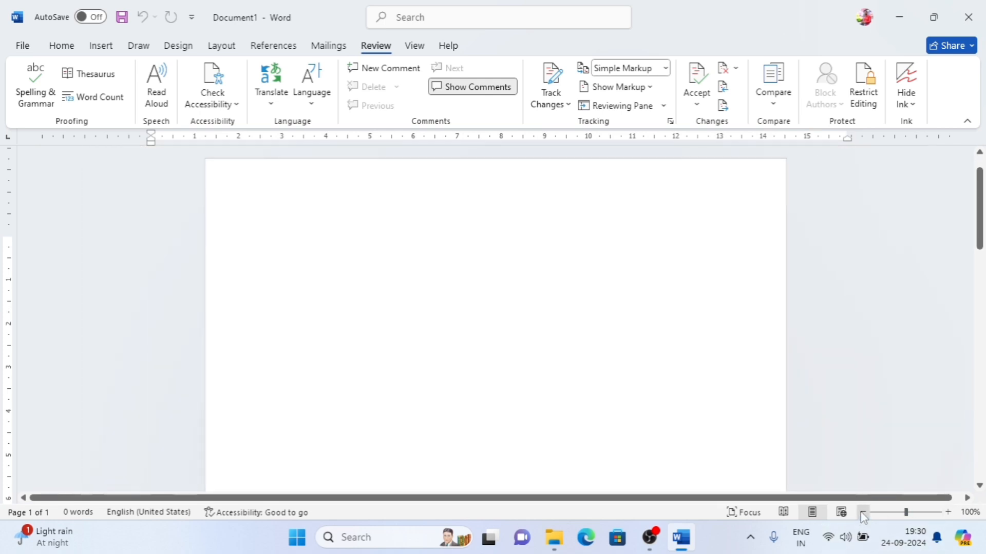
{"action": "left_click", "coordinate": [862, 513]}
{"action": "left_click", "coordinate": [862, 513]}
{"action": "left_click", "coordinate": [863, 513]}
{"action": "left_click", "coordinate": [862, 513]}
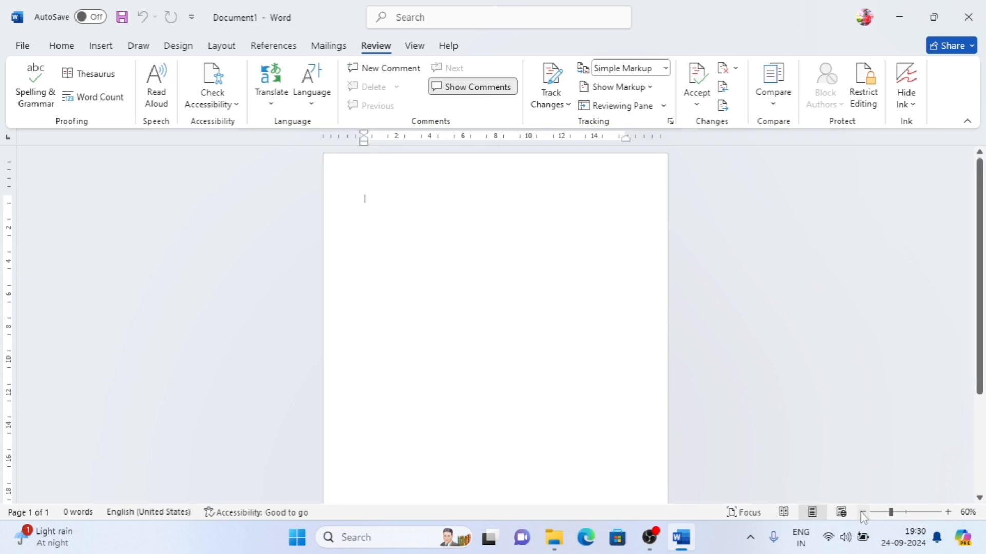
Adjust the zoom between 40% and 60%, then reset it to 100%.
{"action": "scroll", "coordinate": [864, 517], "scroll_direction": "down", "scroll_amount": 3}
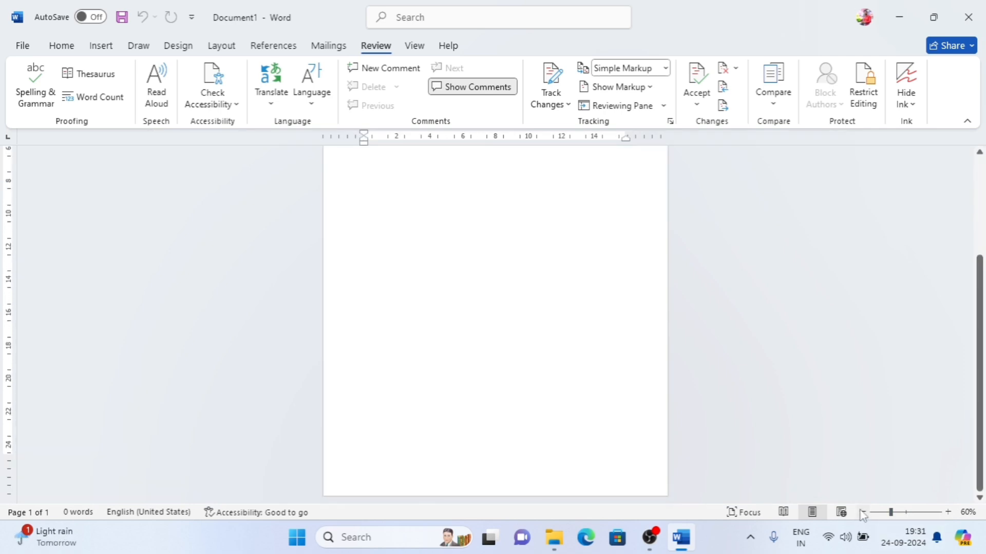
{"action": "left_click", "coordinate": [863, 513]}
{"action": "left_click", "coordinate": [862, 514]}
{"action": "left_click", "coordinate": [949, 513]}
{"action": "left_click", "coordinate": [949, 512]}
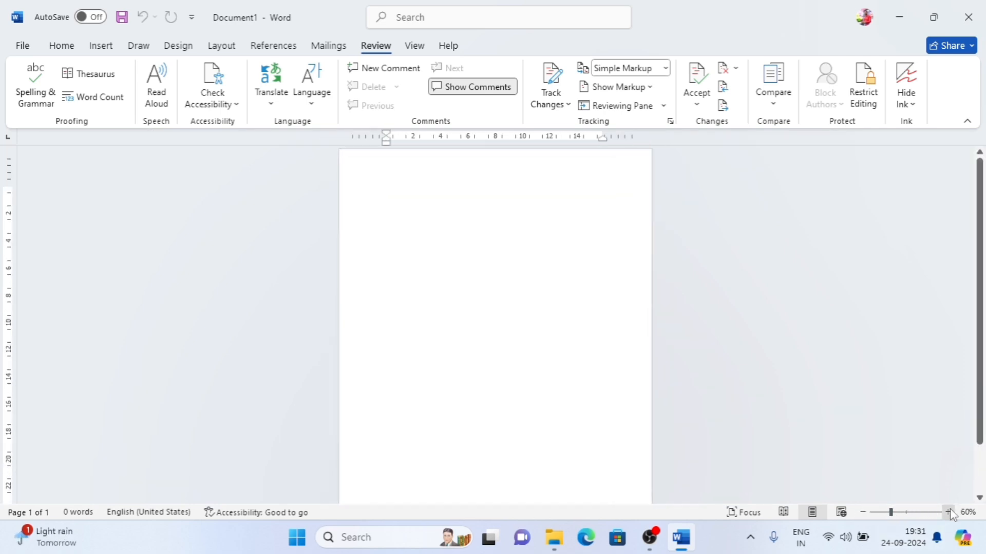
{"action": "left_click", "coordinate": [905, 514]}
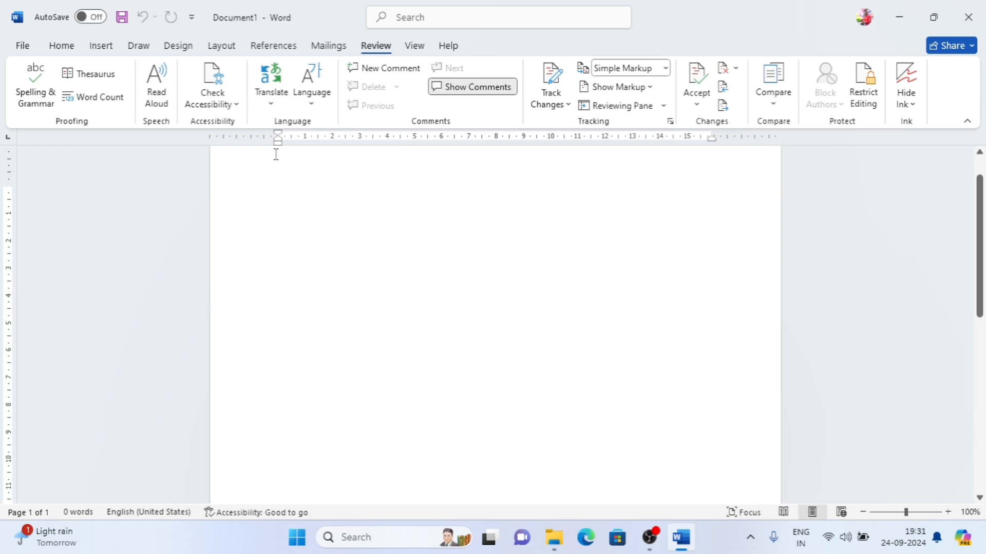
Browse the Layout and Home ribbon commands and the File view, returning to the empty document.
{"action": "left_click", "coordinate": [230, 45]}
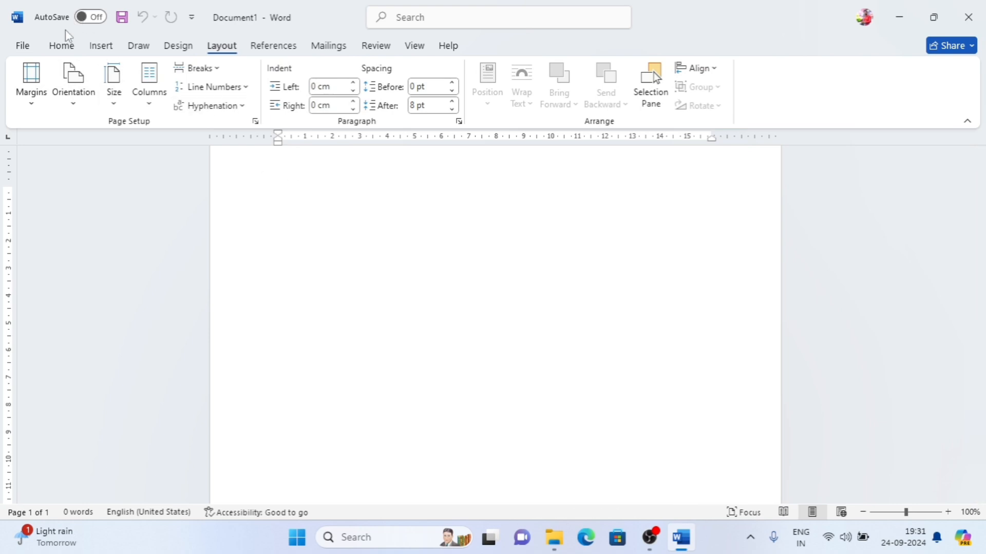
{"action": "left_click", "coordinate": [65, 46]}
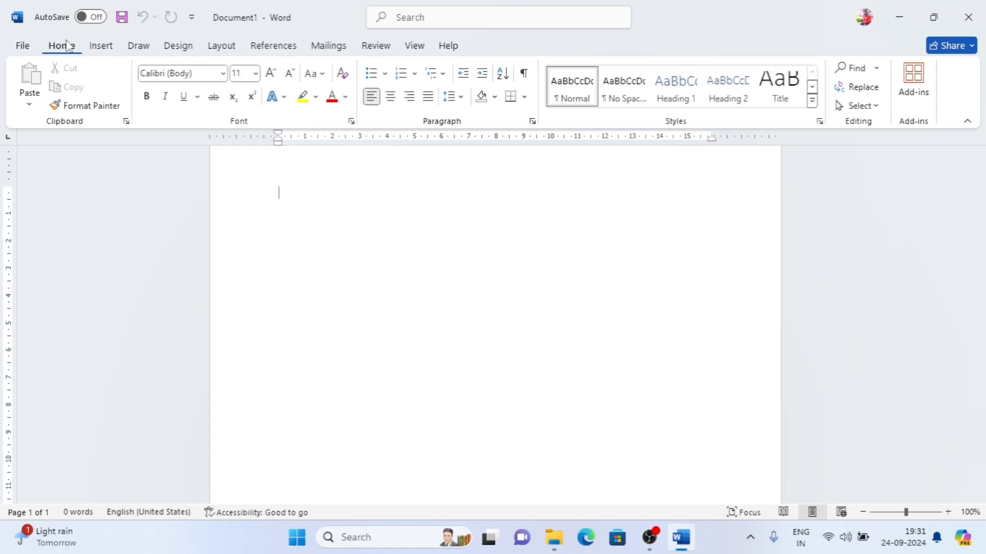
{"action": "scroll", "coordinate": [374, 280], "scroll_direction": "down", "scroll_amount": 10}
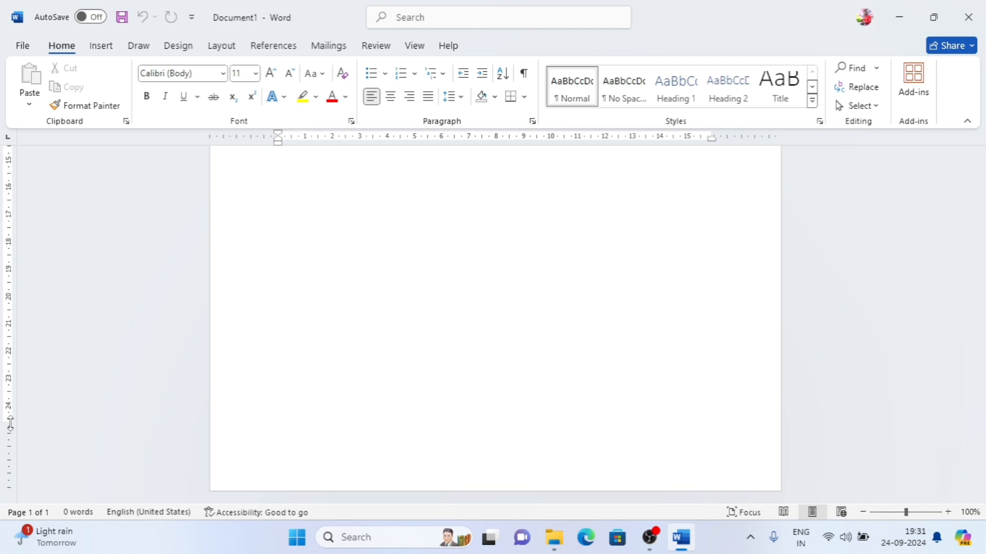
{"action": "scroll", "coordinate": [444, 364], "scroll_direction": "up", "scroll_amount": 10}
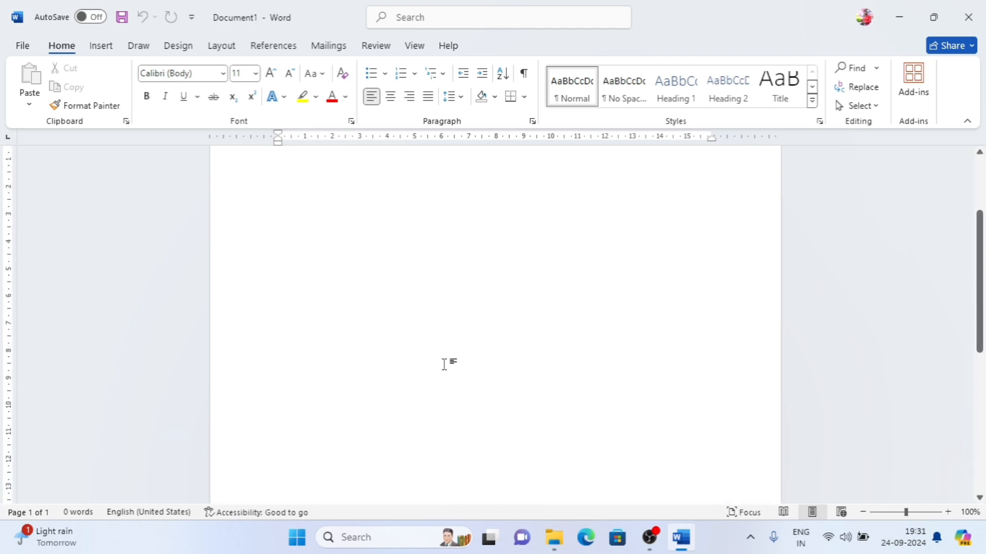
{"action": "scroll", "coordinate": [444, 364], "scroll_direction": "up", "scroll_amount": 1}
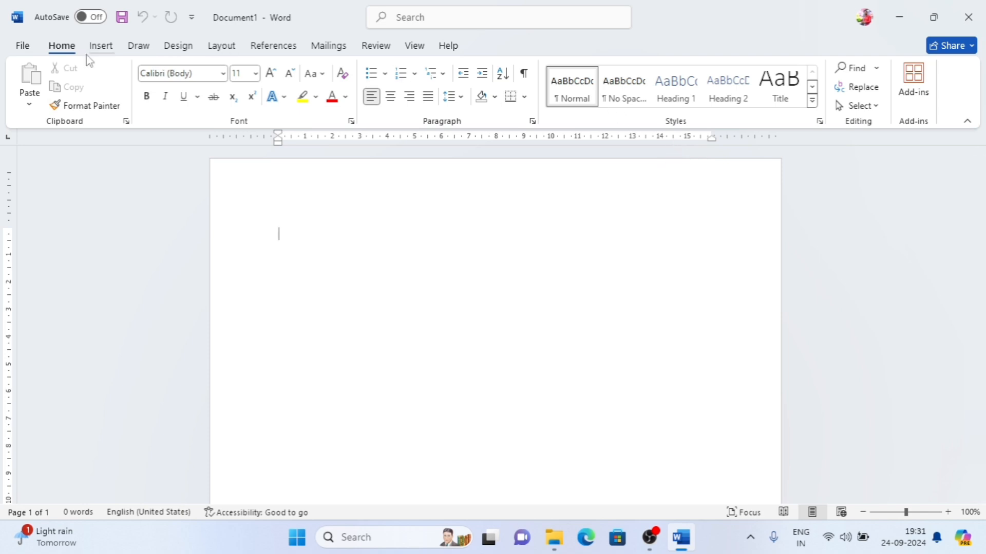
{"action": "left_click", "coordinate": [23, 49]}
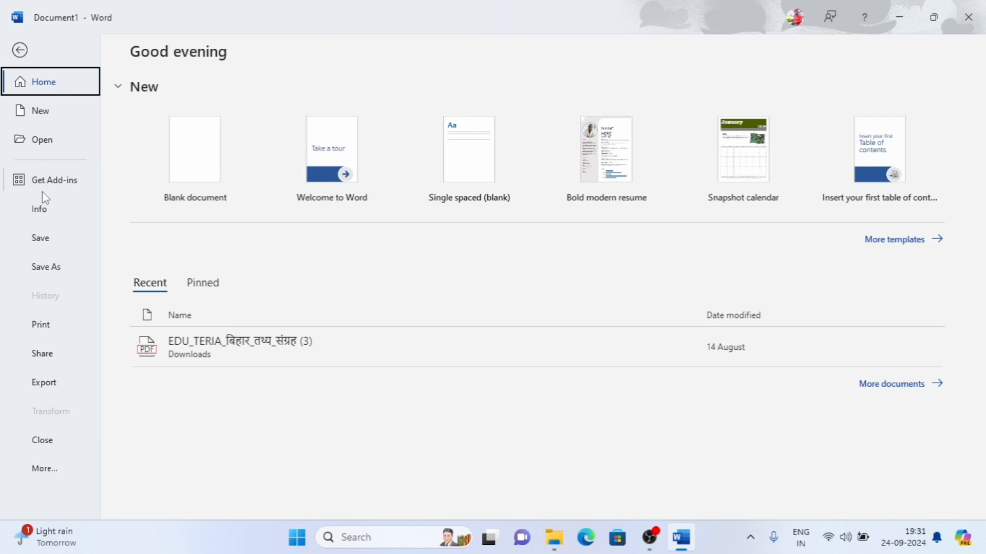
{"action": "left_click", "coordinate": [20, 50]}
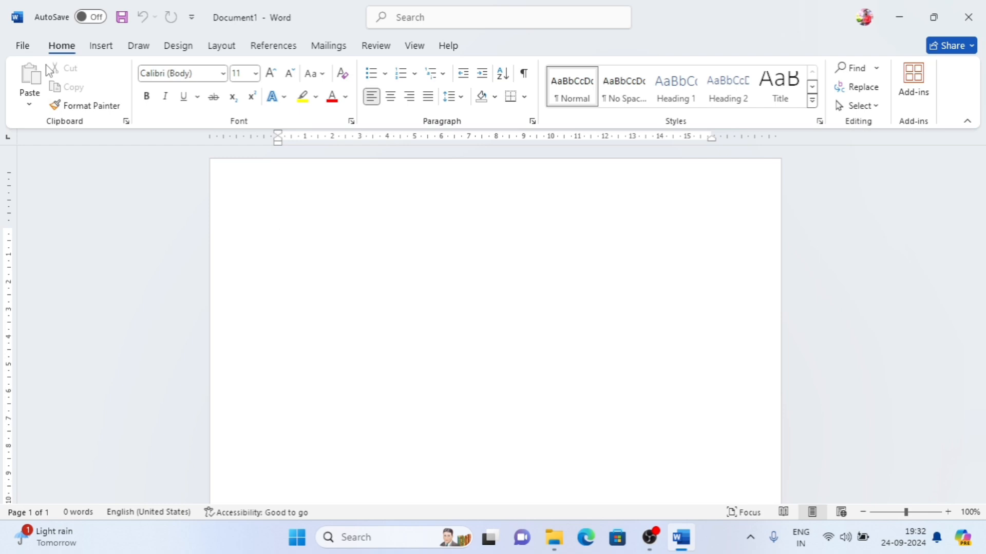
{"action": "type", "text": "=ran"}
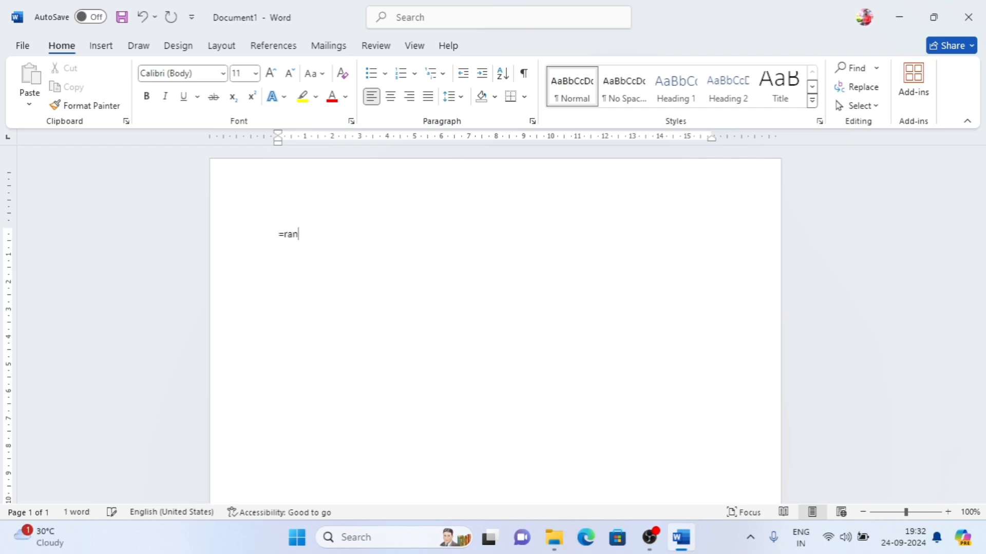
{"action": "type", "text": "d()"}
{"action": "key", "text": "Return"}
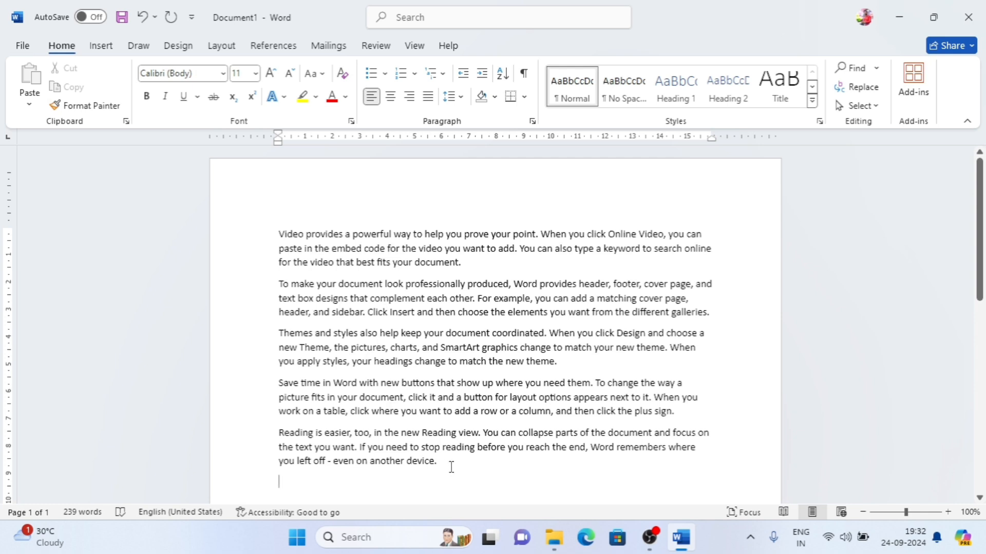
{"action": "left_click_drag", "start_coordinate": [439, 461], "coordinate": [275, 227]}
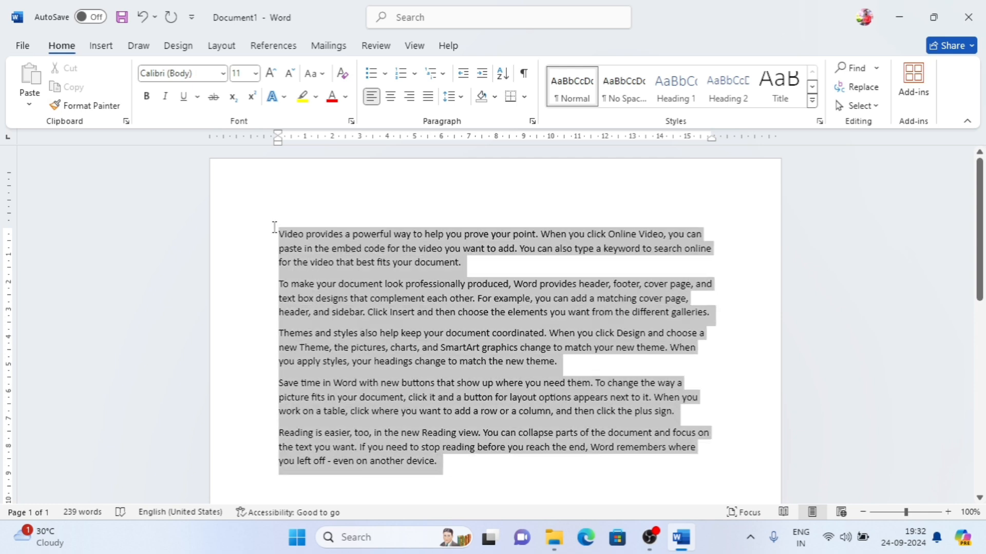
{"action": "left_click", "coordinate": [483, 269]}
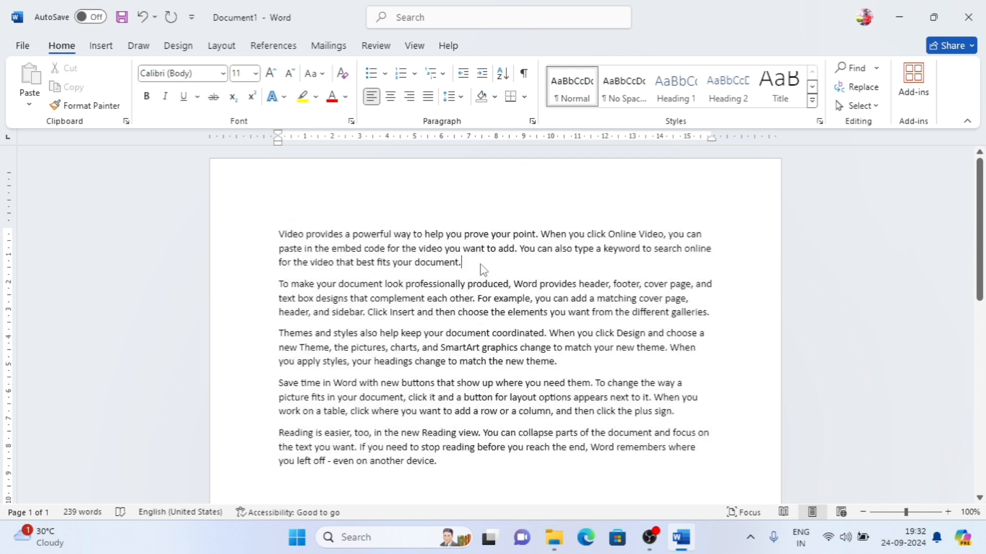
{"action": "left_click_drag", "start_coordinate": [459, 474], "coordinate": [290, 225]}
{"action": "key", "text": "Delete"}
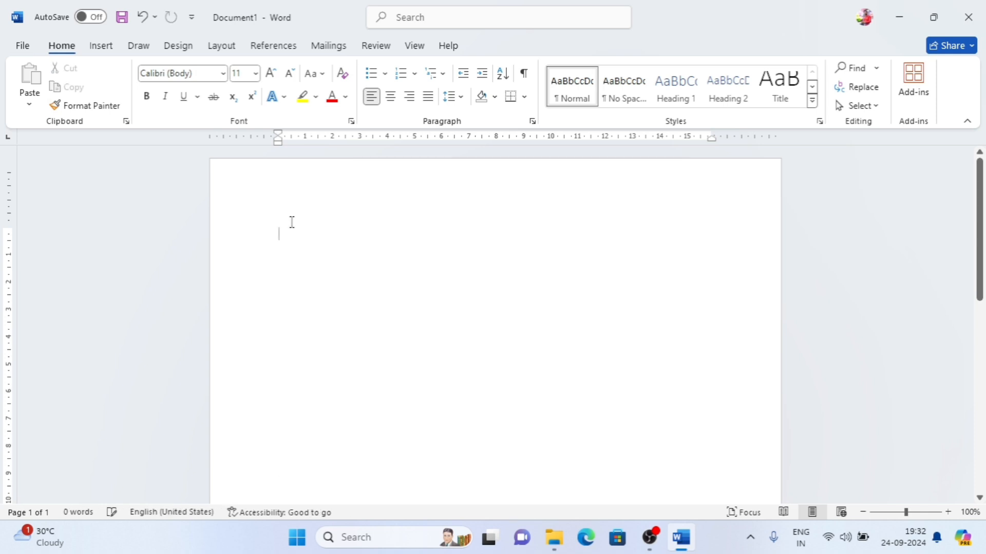
Enter =rand(5,4) to generate five four-sentence sample paragraphs totalling 319 words.
{"action": "type", "text": "=r"}
{"action": "type", "text": "5"}
{"action": "type", "text": ")"}
{"action": "key", "text": "Return"}
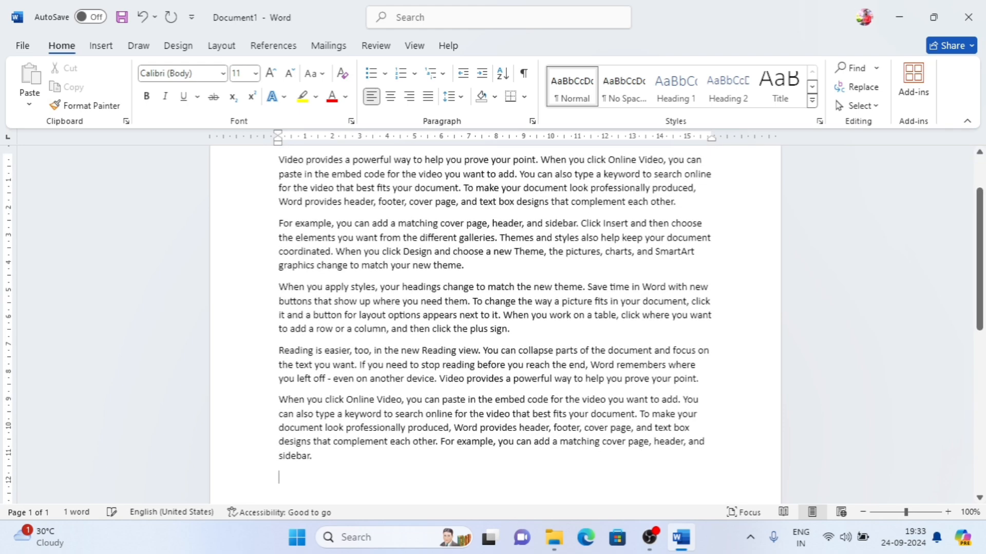
{"action": "scroll", "coordinate": [294, 258], "scroll_direction": "up", "scroll_amount": 3}
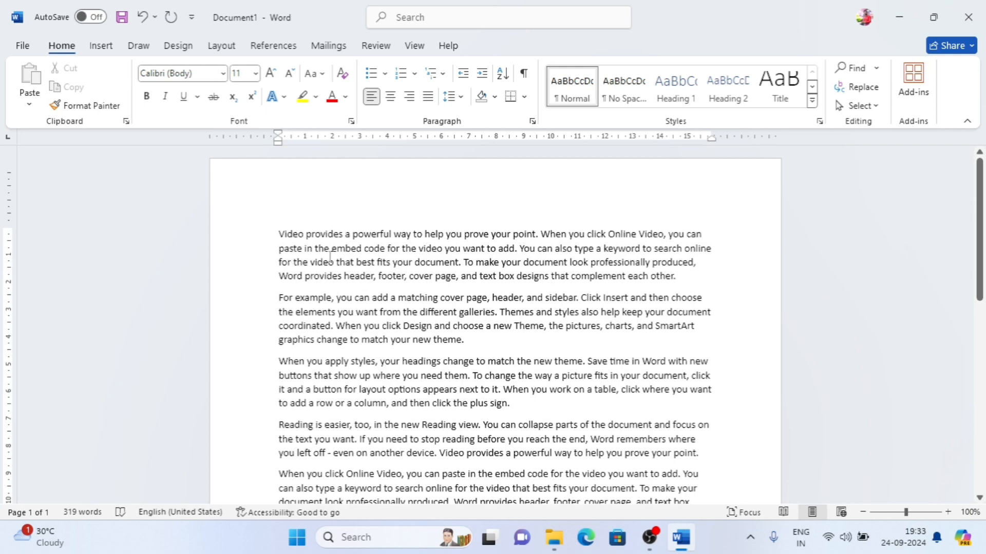
{"action": "scroll", "coordinate": [329, 256], "scroll_direction": "down", "scroll_amount": 2}
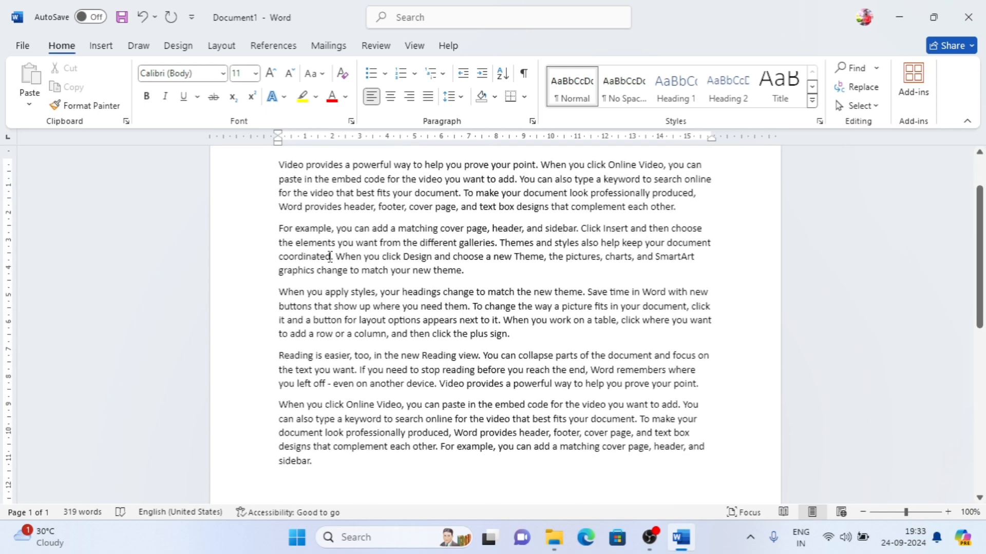
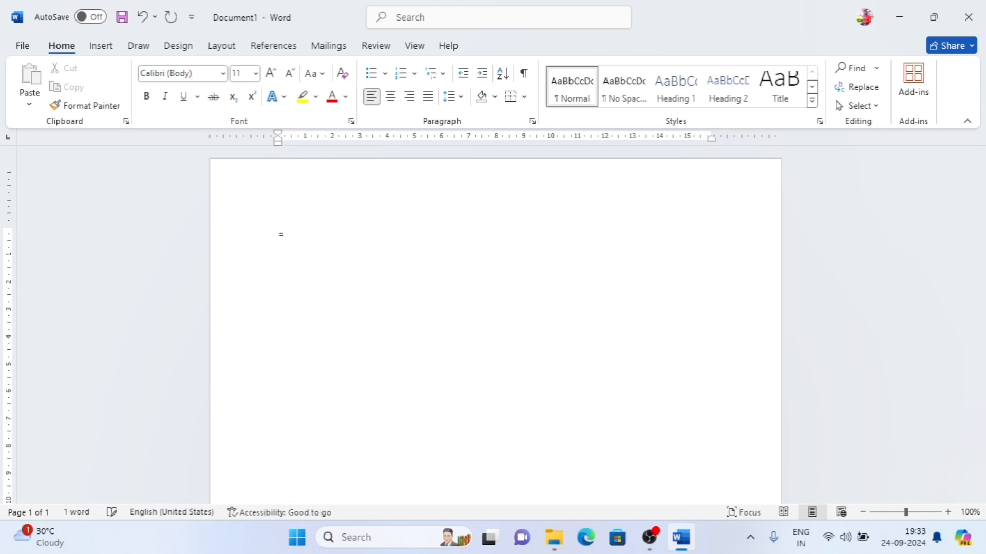
Enter =rand(10,6) to generate ten six-sentence sample paragraphs.
{"action": "type", "text": "rand(10,6)"}
{"action": "key", "text": "Return"}
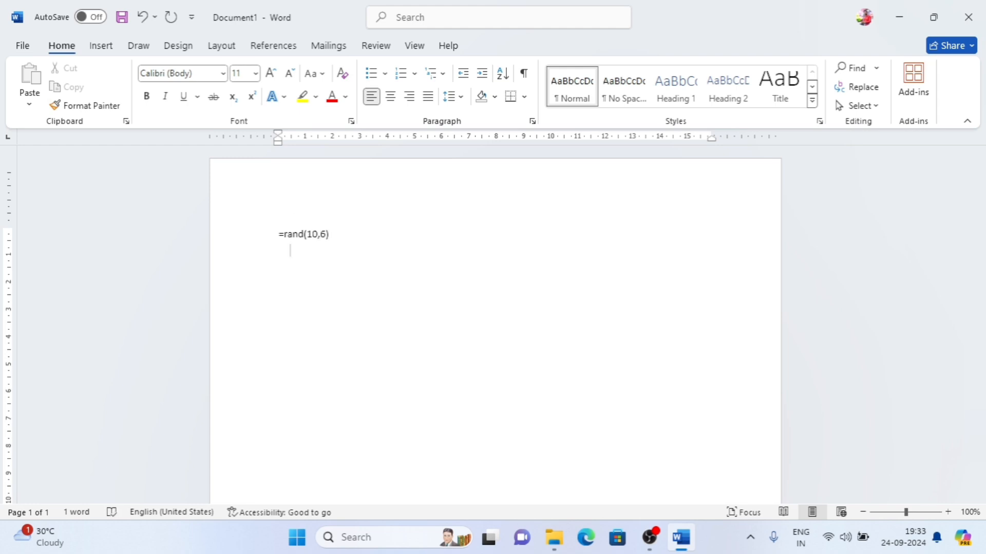
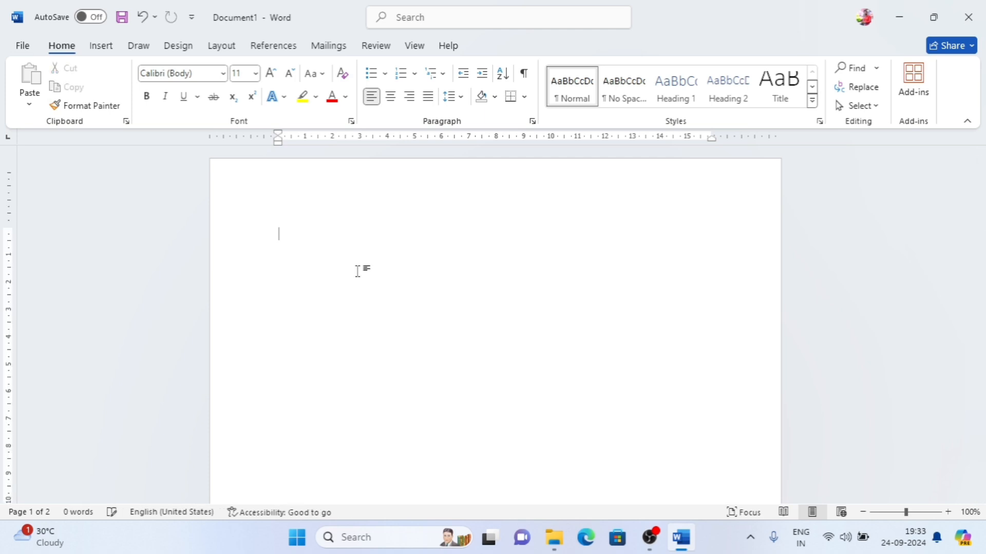
Type the formula =rand(6,4) on the first line of the blank document.
{"action": "type", "text": "=rand("}
{"action": "type", "text": "6,4)"}
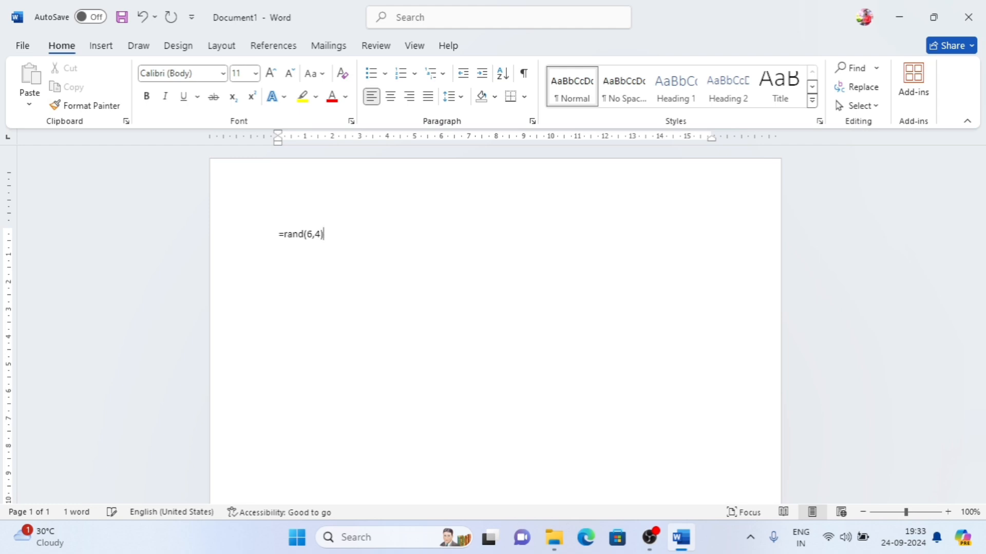
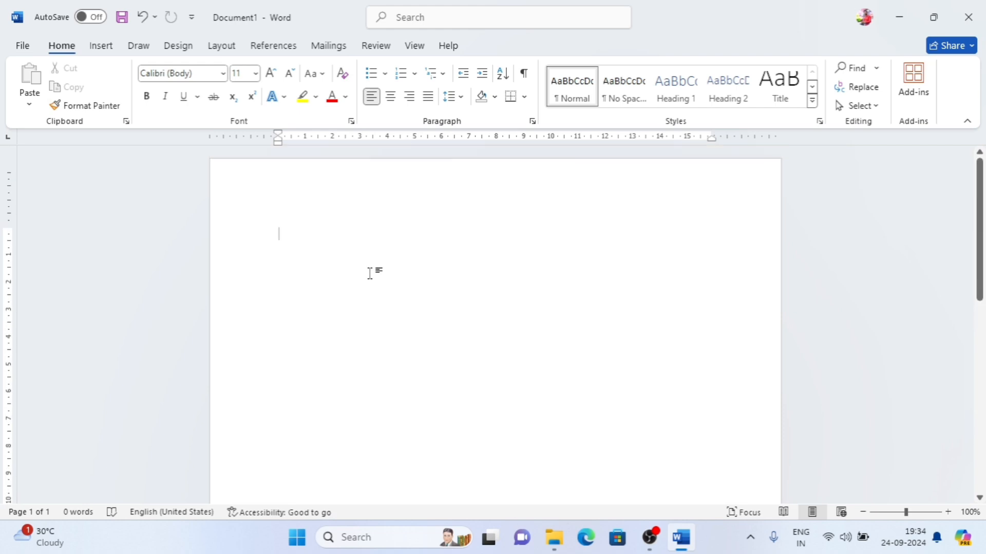
Type a line of random letters, then 'This is an cow' on the next line.
{"action": "type", "text": "kjskjsk"}
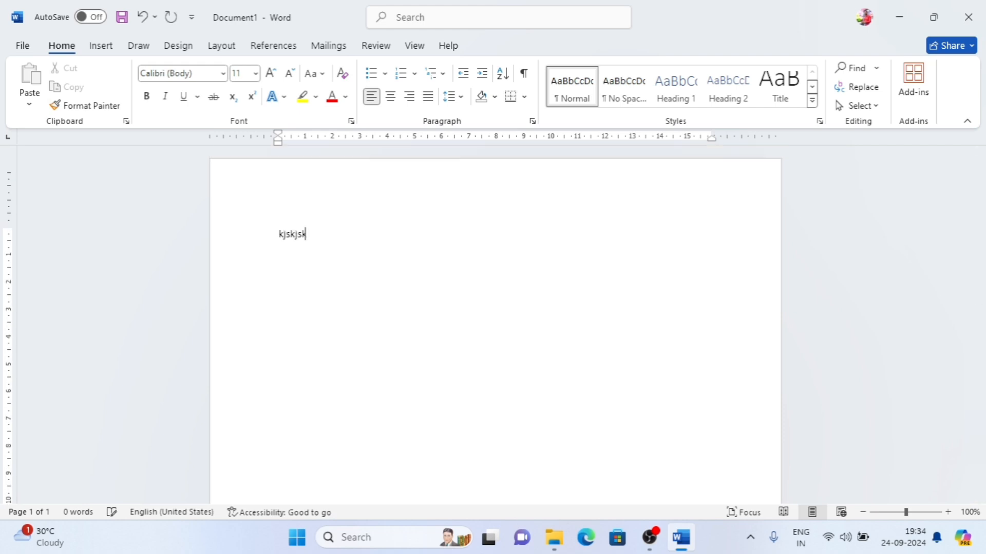
{"action": "type", "text": "jsnvksjvsjk"}
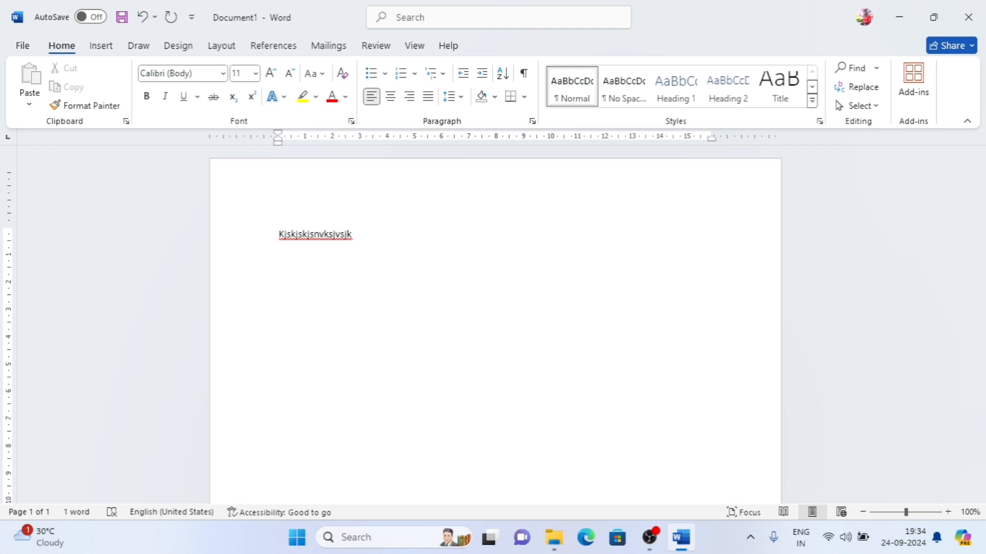
{"action": "key", "text": "Return"}
{"action": "type", "text": "This is an cow"}
{"action": "key", "text": "Return"}
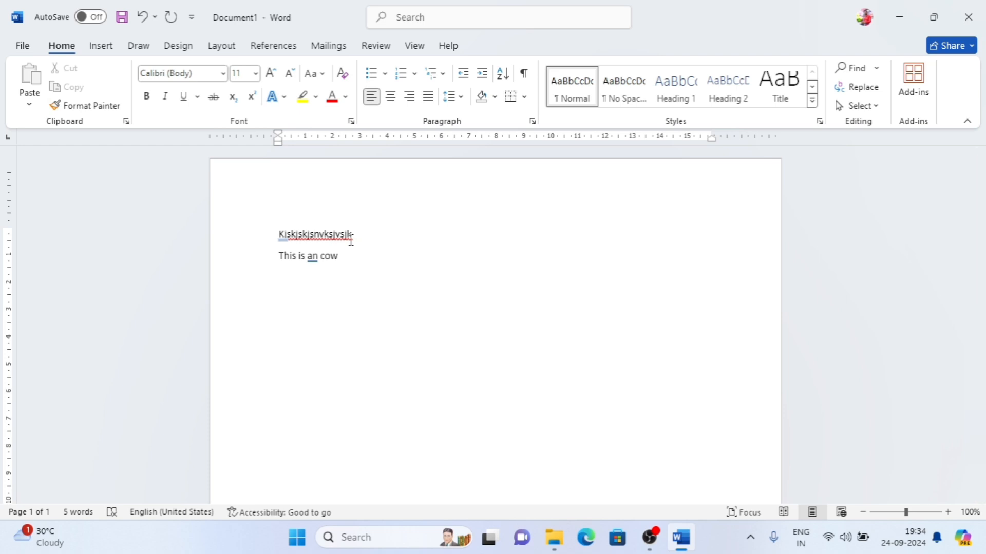
Fix the grammar error by replacing 'an' with the suggested 'a'.
{"action": "left_click", "coordinate": [314, 257]}
{"action": "right_click", "coordinate": [313, 257]}
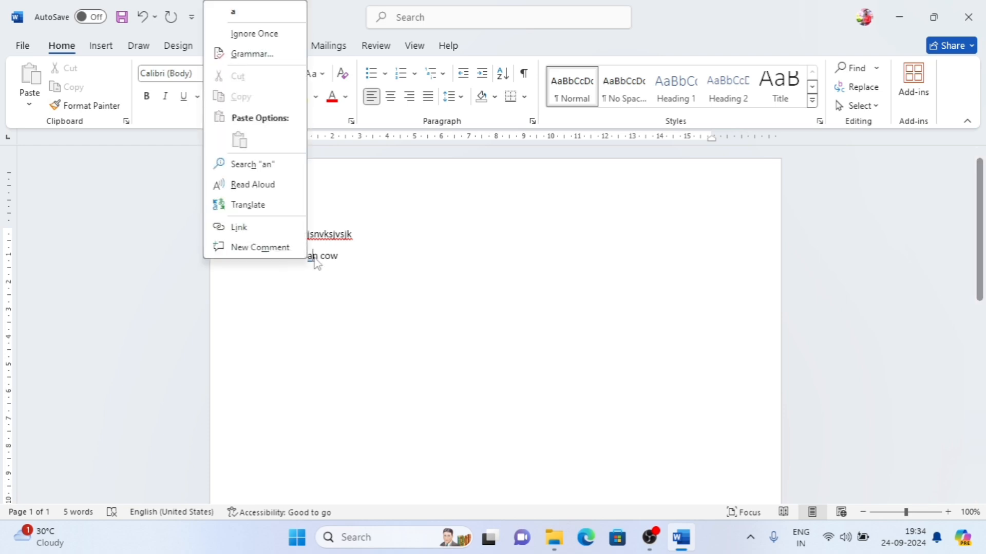
{"action": "left_click", "coordinate": [236, 18]}
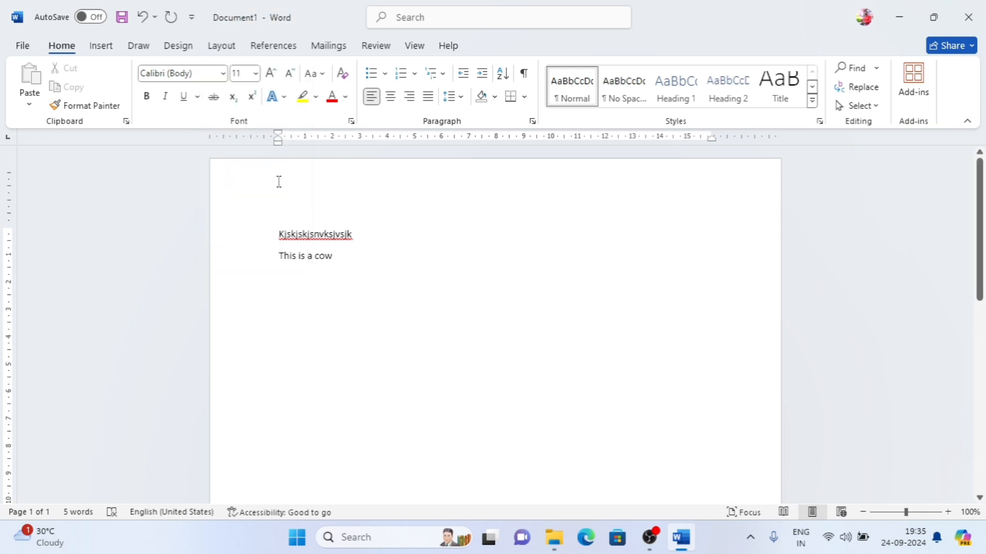
Delete the random first line, leaving an empty line above the sentence.
{"action": "left_click_drag", "start_coordinate": [280, 234], "coordinate": [360, 235]}
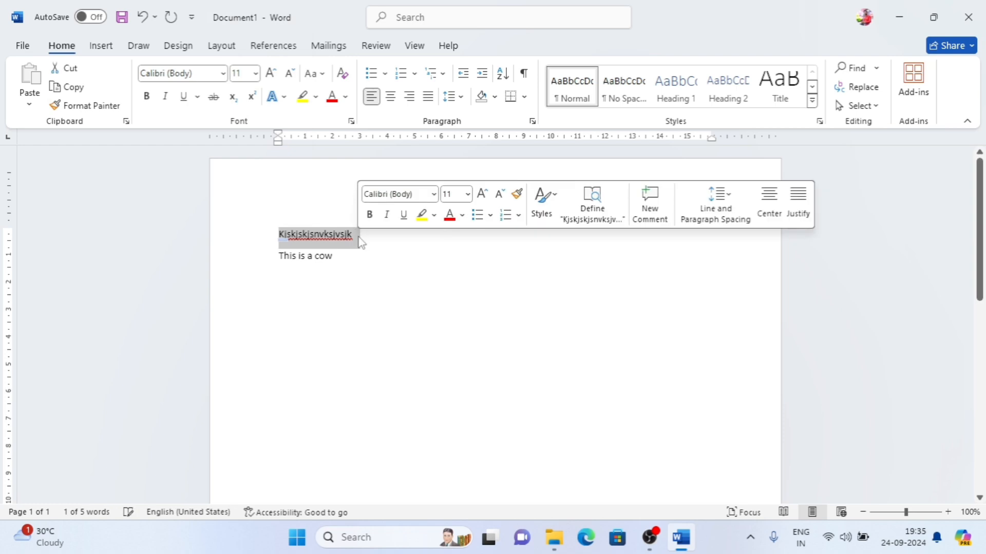
{"action": "key", "text": "BackSpace"}
{"action": "key", "text": "ctrl+z"}
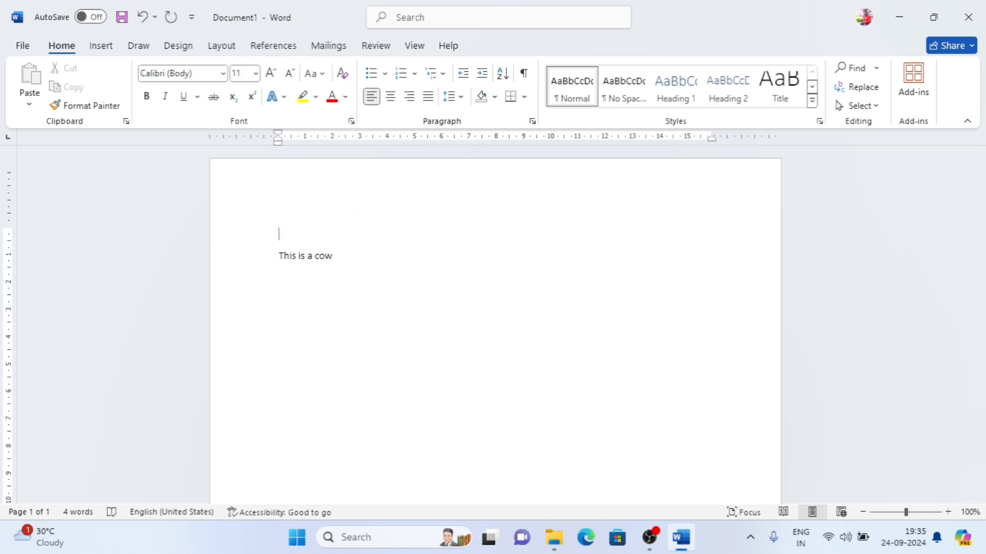
{"action": "type", "text": "t"}
{"action": "key", "text": "BackSpace"}
Type 'teachor' and correct it to 'Teacher' with the spelling suggestion.
{"action": "type", "text": "teacher"}
{"action": "key", "text": "BackSpace"}
{"action": "key", "text": "BackSpace"}
{"action": "type", "text": "or"}
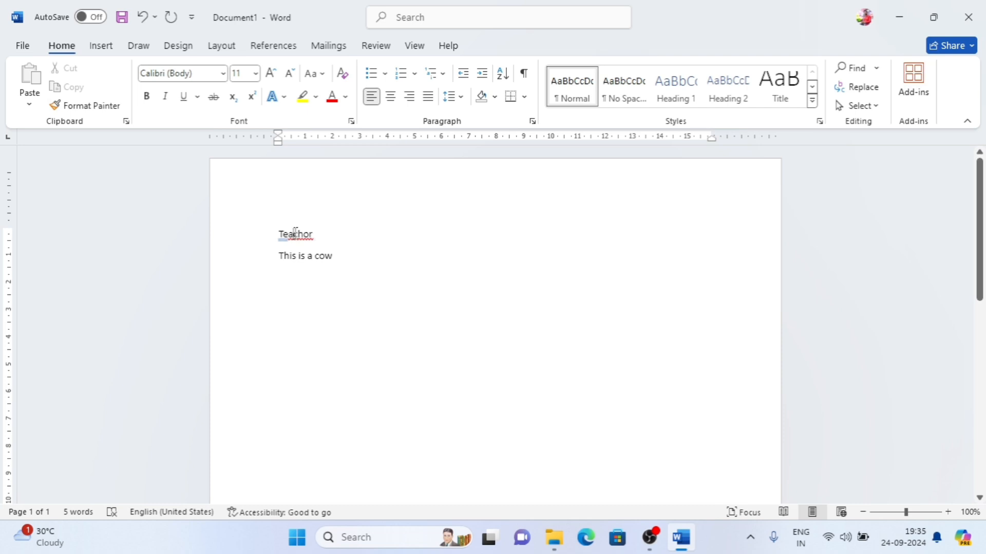
{"action": "right_click", "coordinate": [295, 233]}
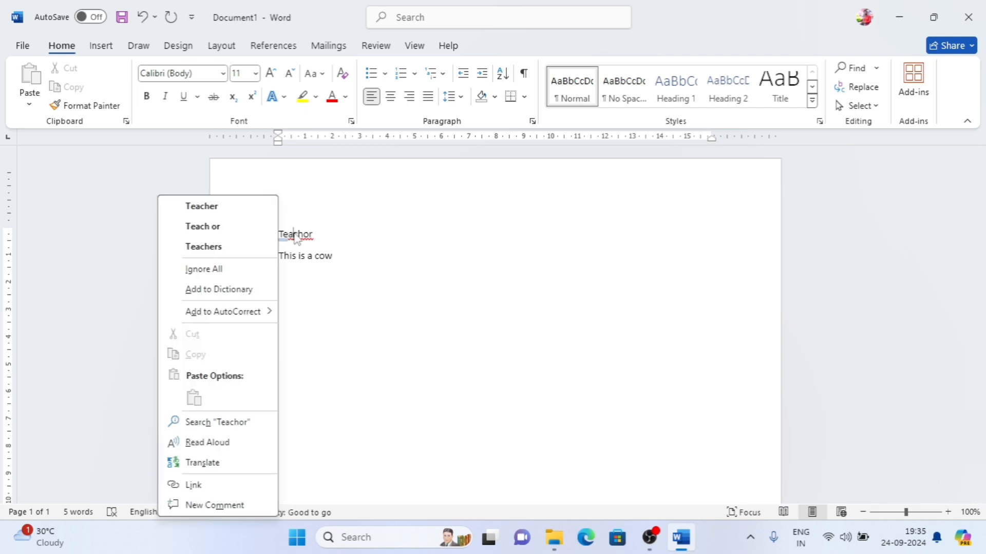
{"action": "left_click", "coordinate": [214, 208]}
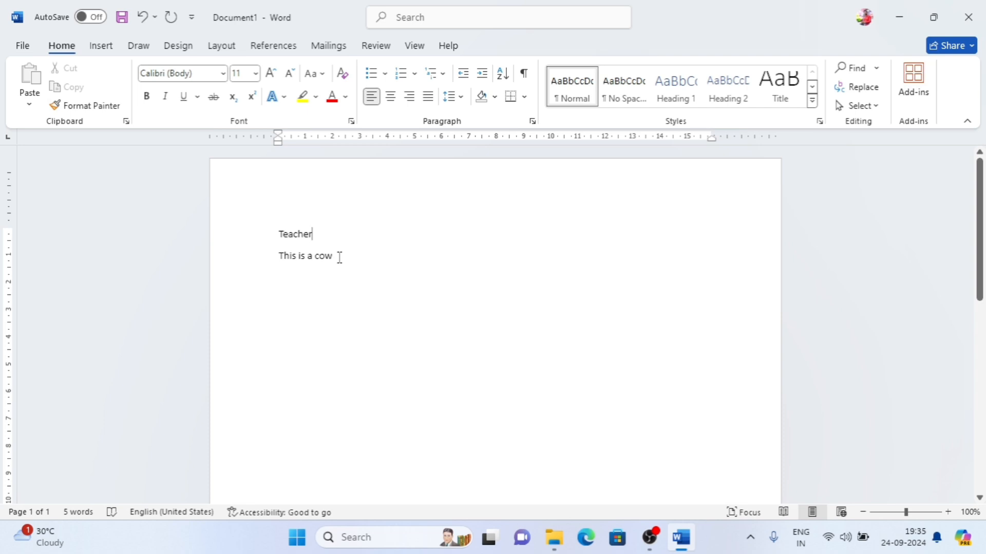
Delete both lines and enter =rand() to generate five sample paragraphs.
{"action": "left_click_drag", "start_coordinate": [339, 257], "coordinate": [283, 234]}
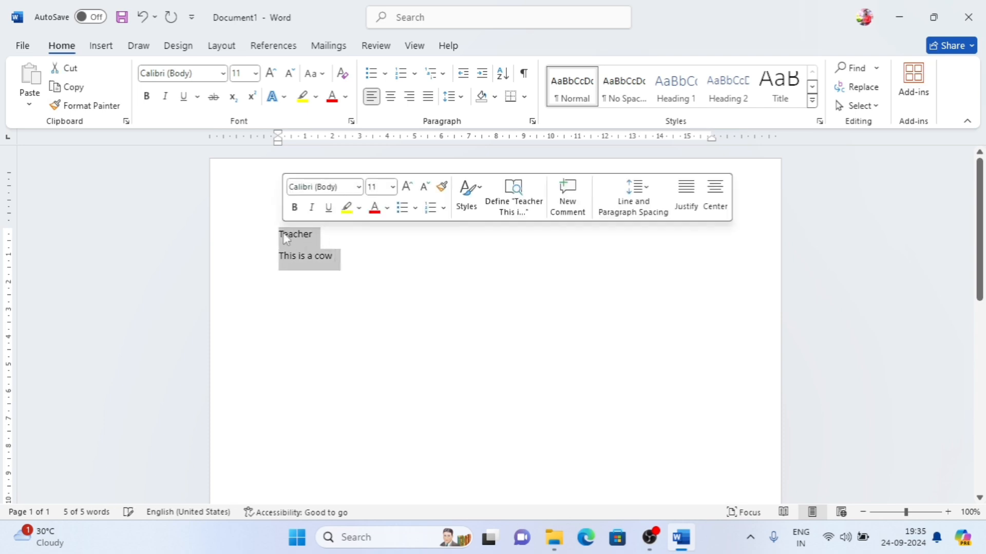
{"action": "key", "text": "BackSpace"}
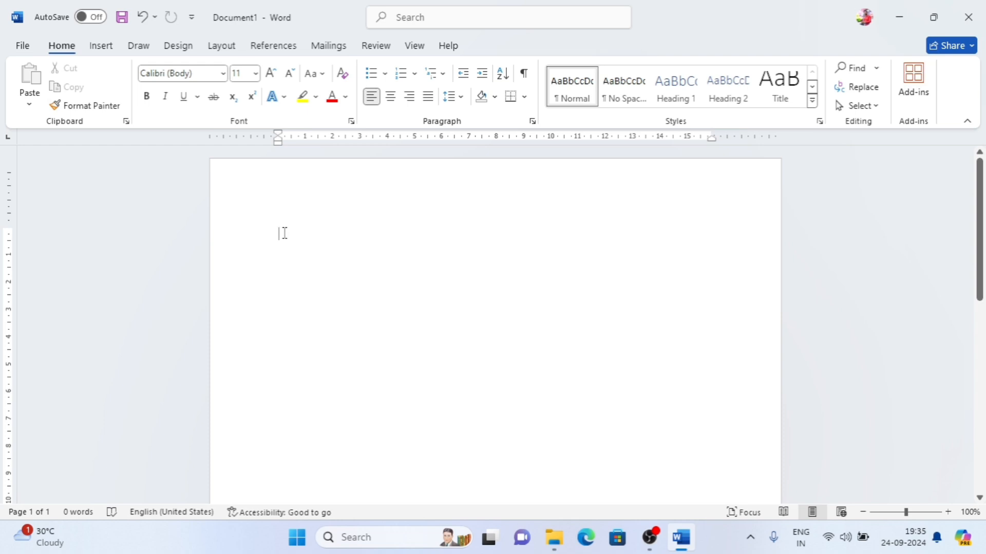
{"action": "type", "text": "=ra"}
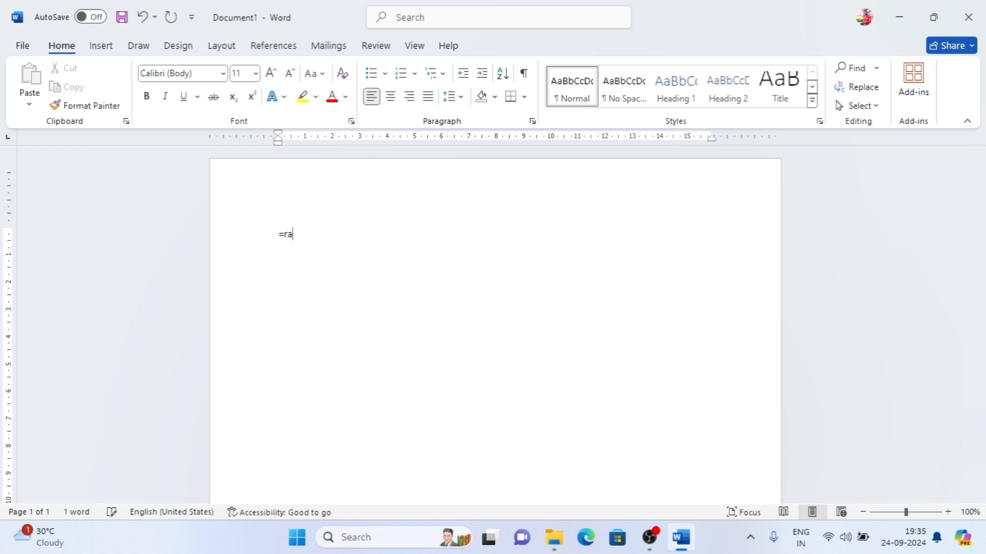
{"action": "type", "text": "nd()"}
{"action": "key", "text": "Return"}
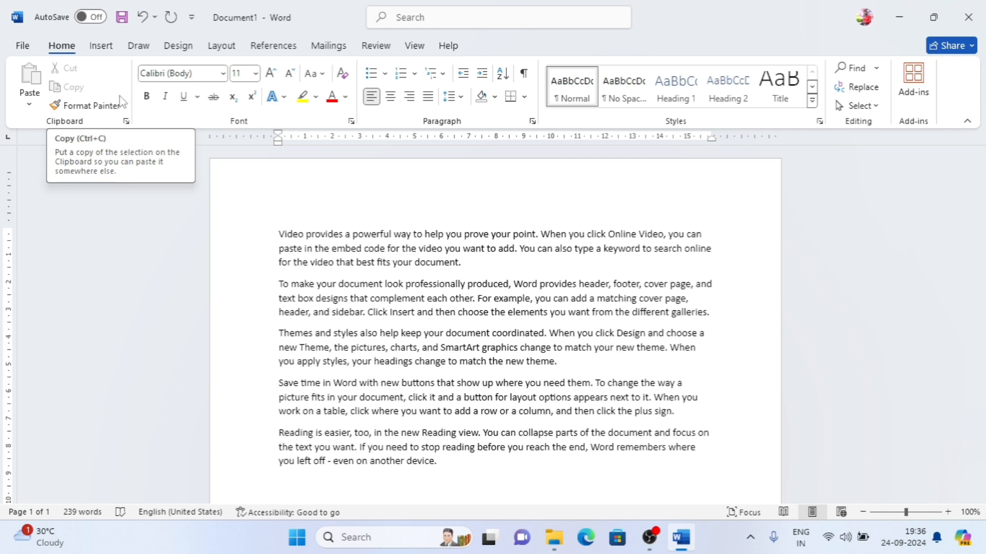
Give the first paragraph a blue glowing text effect and grow it to 14 pt.
{"action": "left_click", "coordinate": [279, 183]}
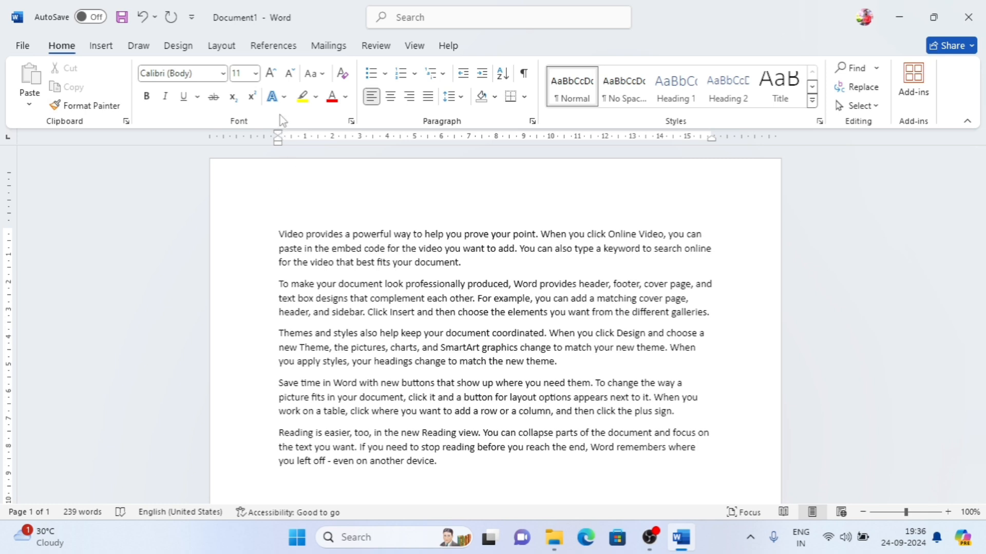
{"action": "left_click_drag", "start_coordinate": [278, 234], "coordinate": [464, 263]}
{"action": "left_click", "coordinate": [284, 97]}
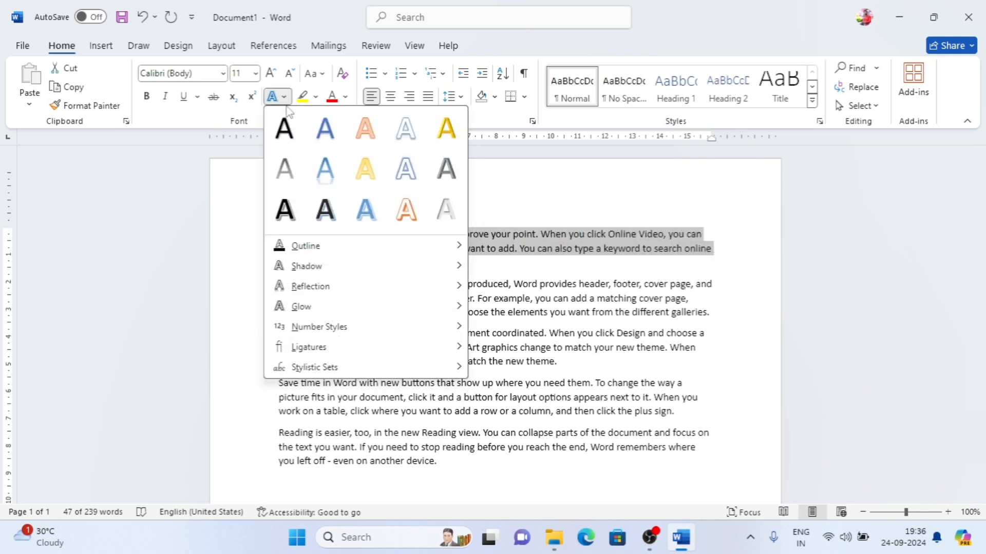
{"action": "left_click", "coordinate": [366, 208]}
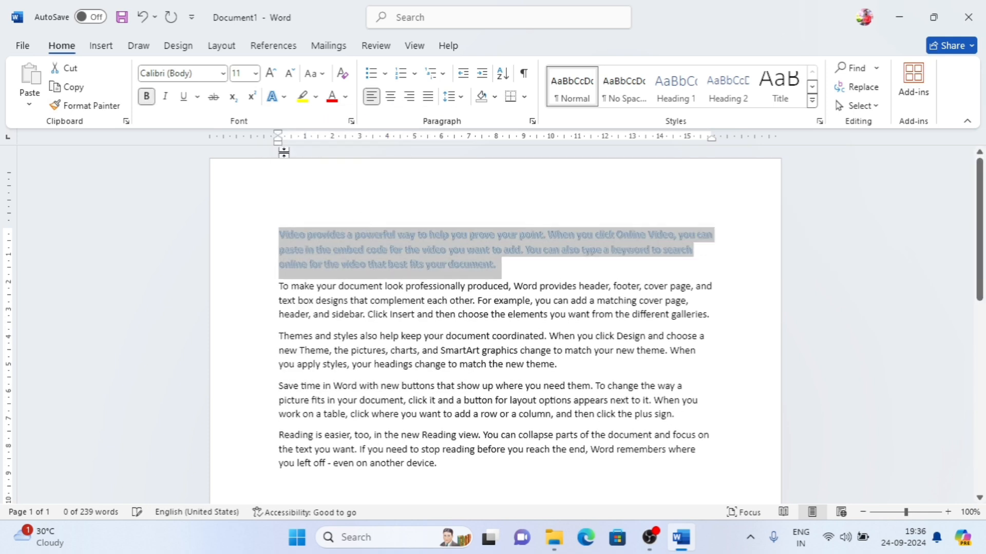
{"action": "left_click", "coordinate": [270, 73]}
{"action": "left_click", "coordinate": [270, 73]}
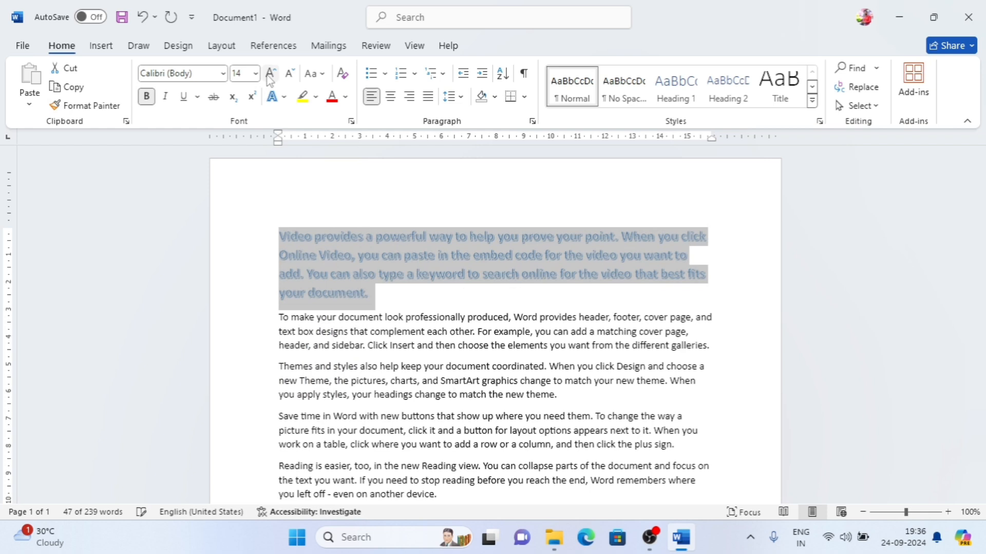
{"action": "left_click", "coordinate": [445, 237]}
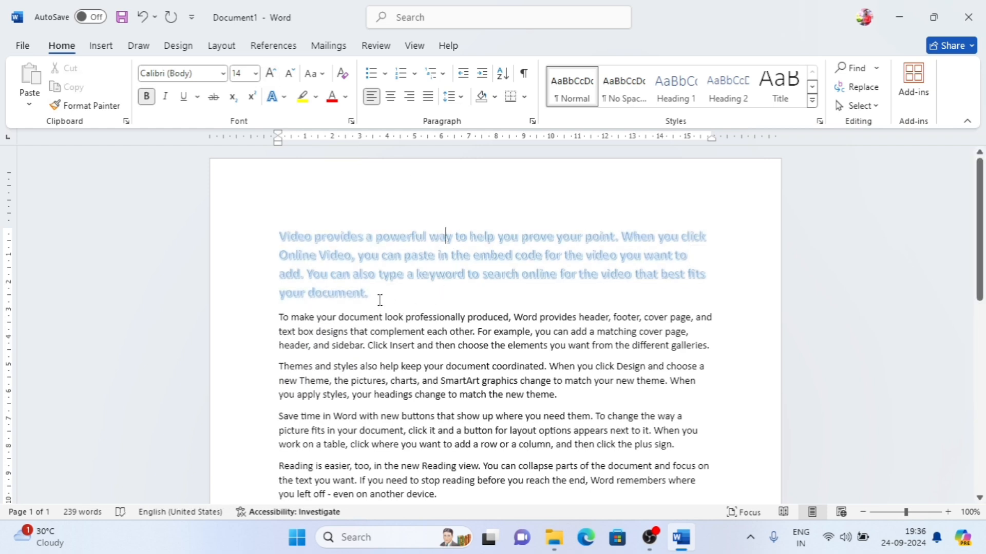
Add a Text Effects reflection variation to the whole first paragraph.
{"action": "left_click_drag", "start_coordinate": [380, 297], "coordinate": [272, 220]}
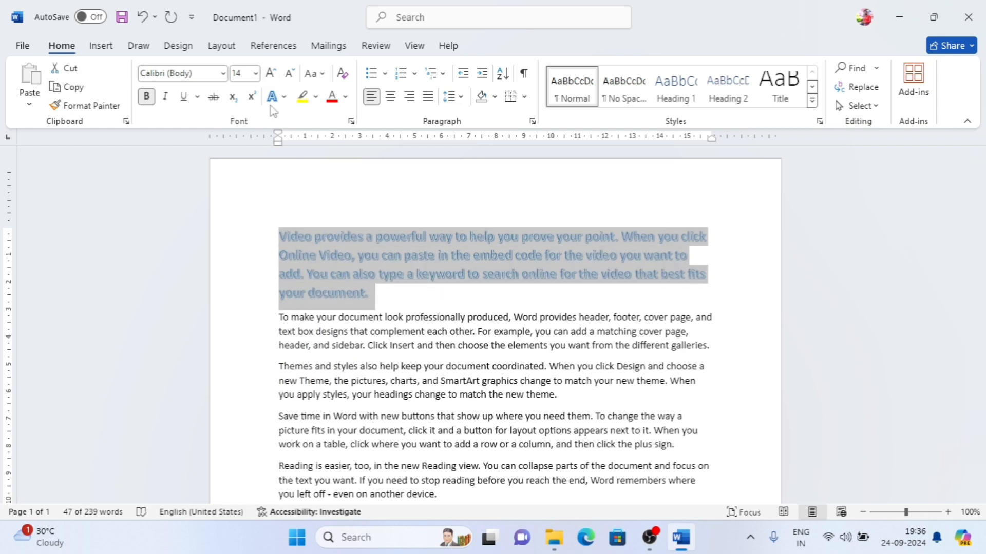
{"action": "left_click", "coordinate": [283, 97]}
{"action": "mouse_move", "coordinate": [330, 264]}
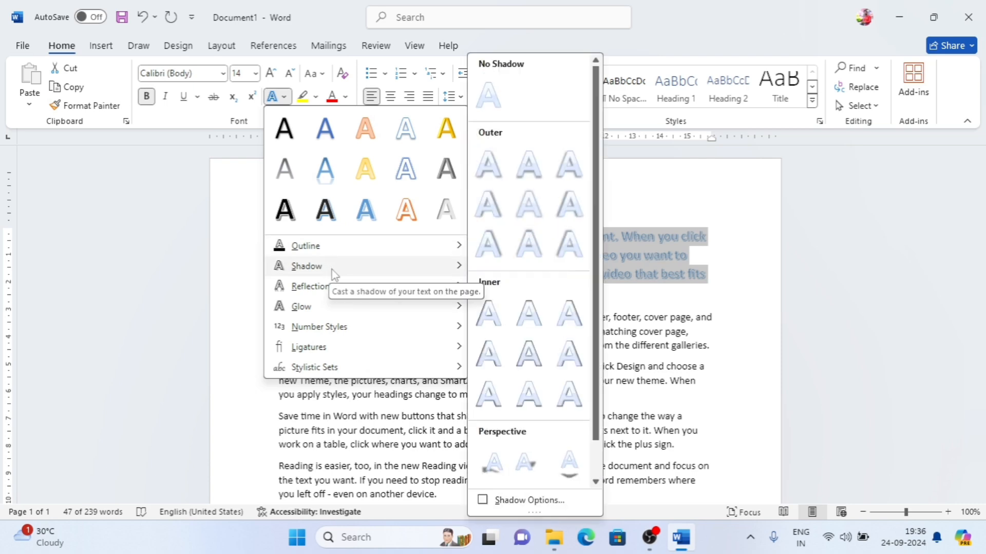
{"action": "mouse_move", "coordinate": [334, 286]}
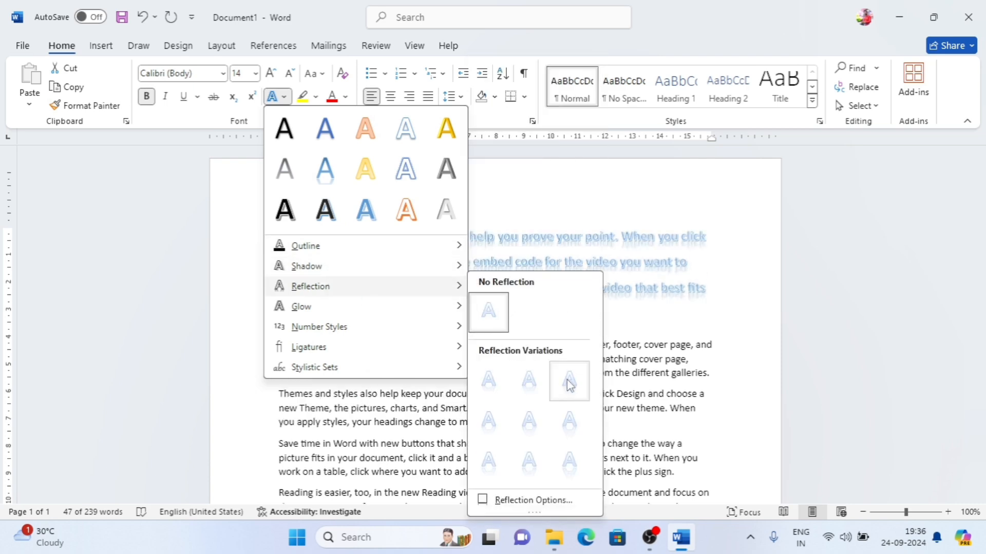
{"action": "left_click", "coordinate": [569, 384]}
{"action": "left_click", "coordinate": [444, 309]}
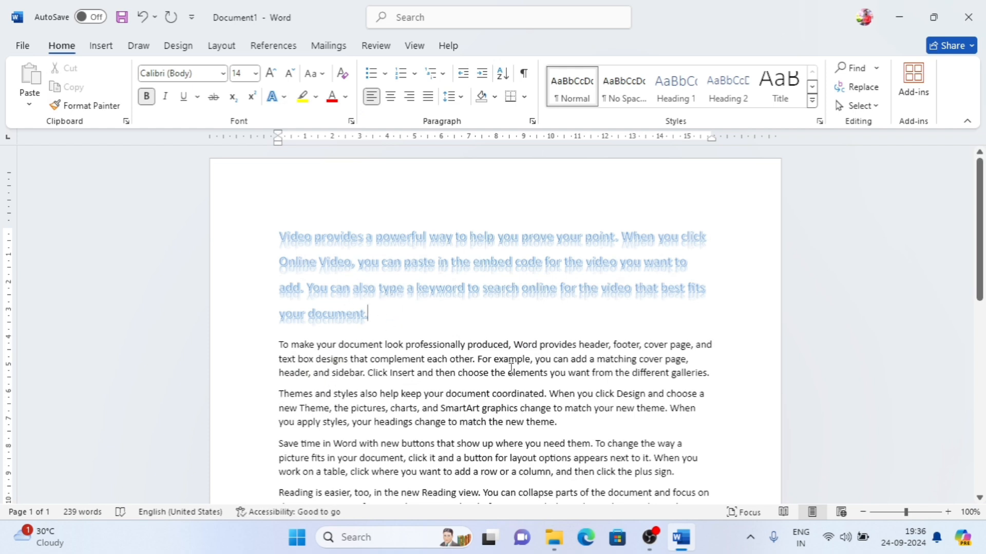
Format-paint the first paragraph's style onto the Themes and styles paragraph, then undo it.
{"action": "left_click_drag", "start_coordinate": [382, 319], "coordinate": [279, 281]}
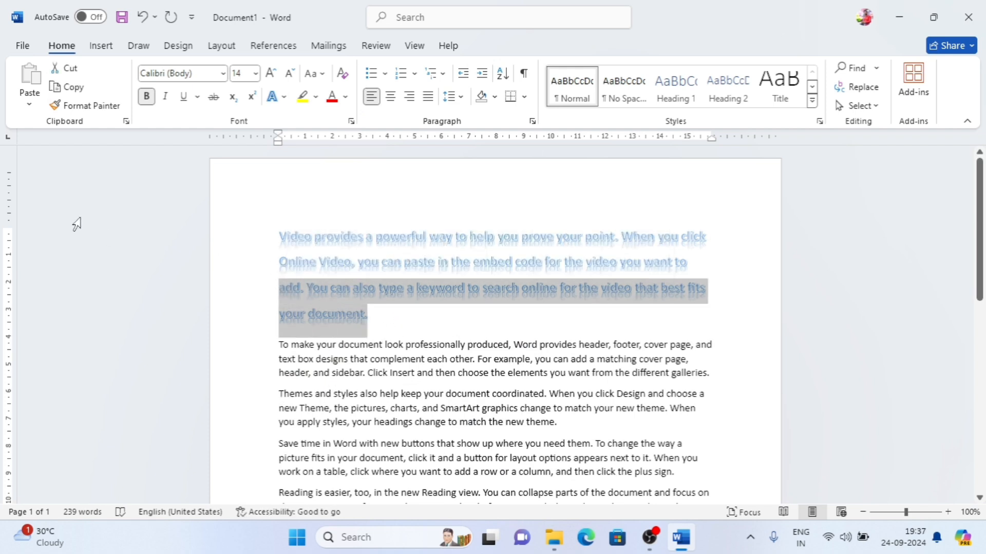
{"action": "left_click", "coordinate": [76, 109]}
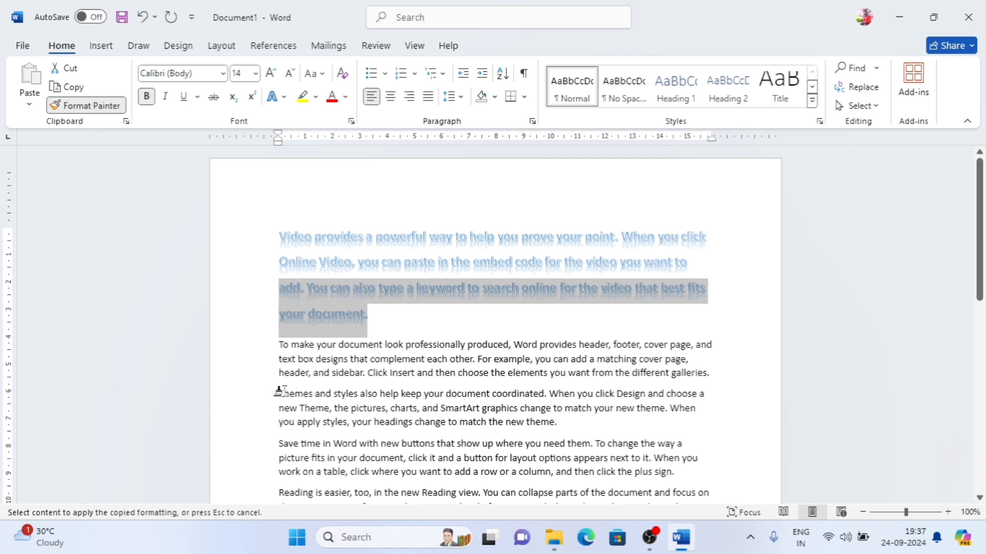
{"action": "mouse_move", "coordinate": [278, 391]}
{"action": "left_mouse_down"}
{"action": "mouse_move", "coordinate": [310, 409]}
{"action": "mouse_move", "coordinate": [565, 426]}
{"action": "left_mouse_up"}
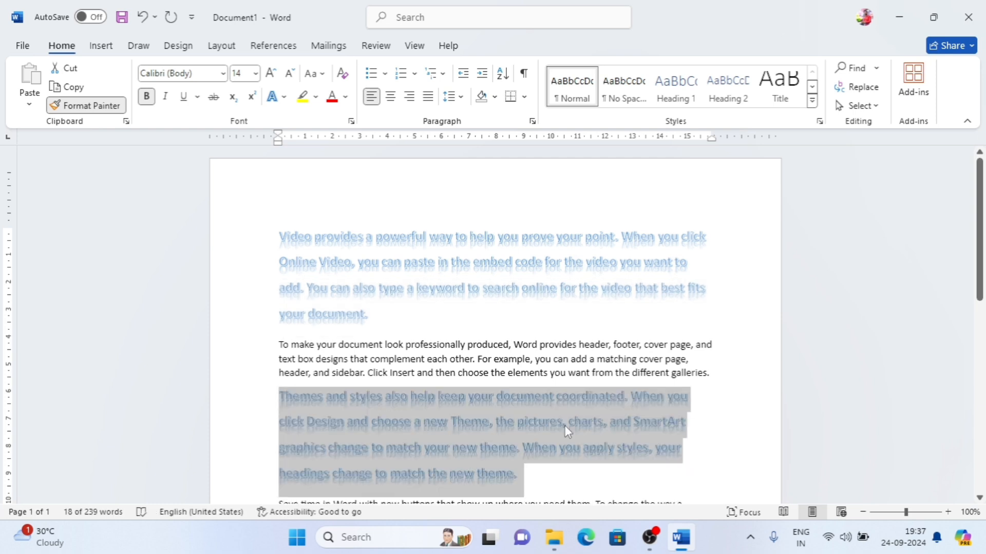
{"action": "left_click", "coordinate": [631, 489]}
{"action": "key", "text": "ctrl+z"}
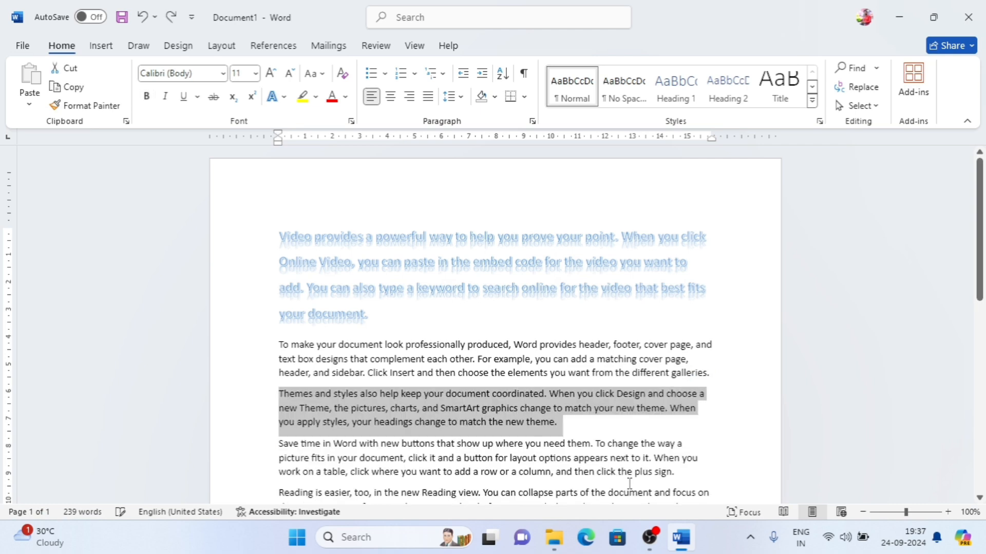
Use Format Painter to copy the first paragraph's blue 14 pt format onto the Save time paragraph.
{"action": "left_click", "coordinate": [374, 327]}
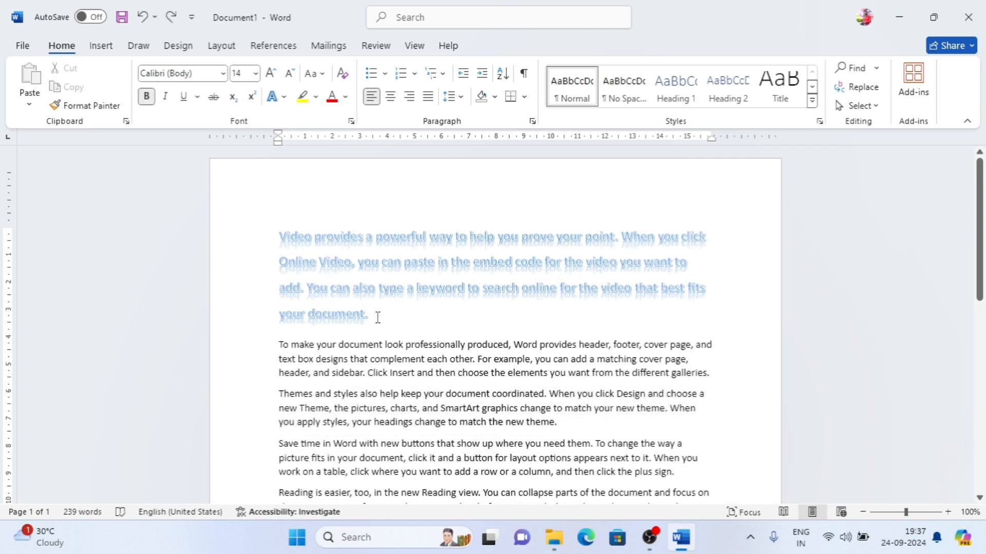
{"action": "left_click_drag", "start_coordinate": [378, 318], "coordinate": [309, 315]}
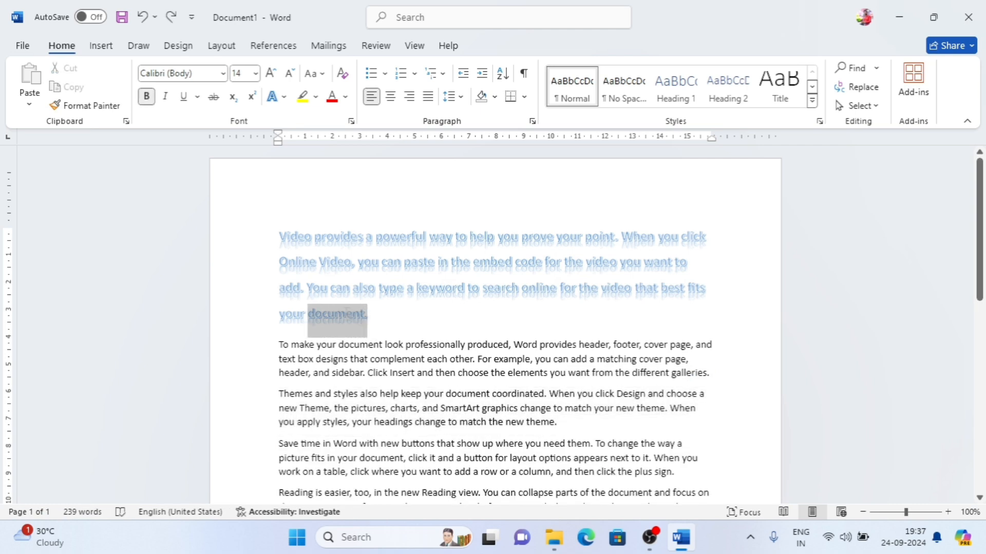
{"action": "left_click", "coordinate": [108, 106]}
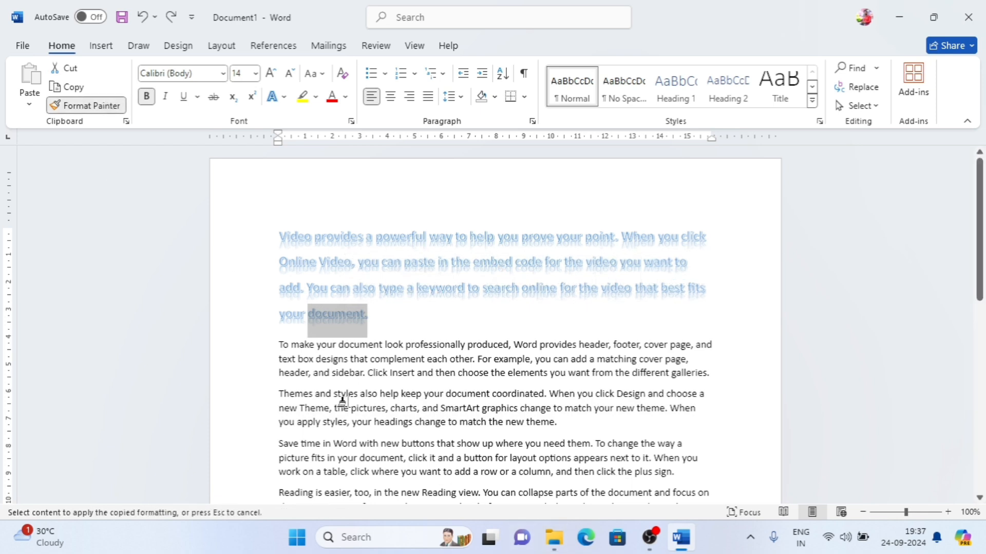
{"action": "scroll", "coordinate": [312, 408], "scroll_direction": "down", "scroll_amount": 1}
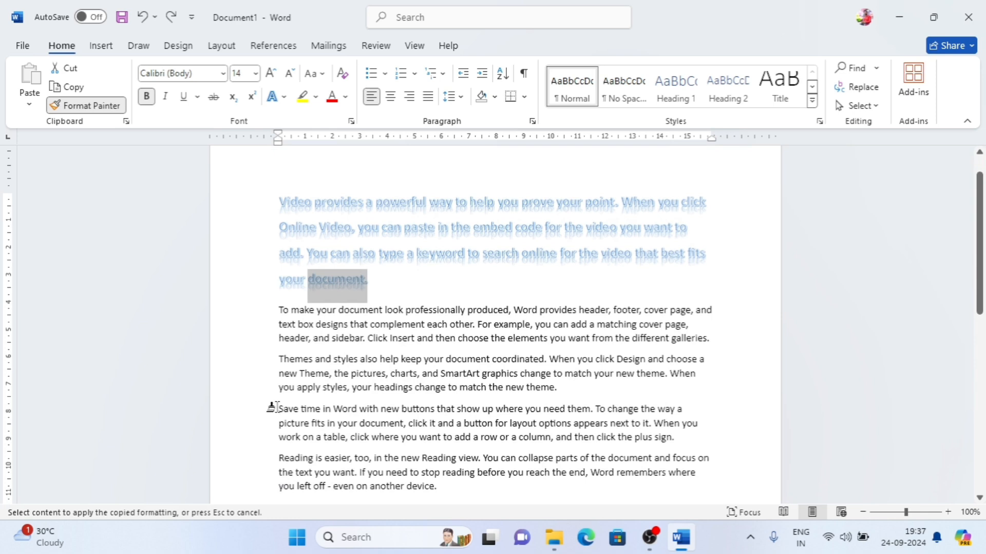
{"action": "left_click_drag", "start_coordinate": [282, 406], "coordinate": [687, 445]}
{"action": "left_click", "coordinate": [552, 451]}
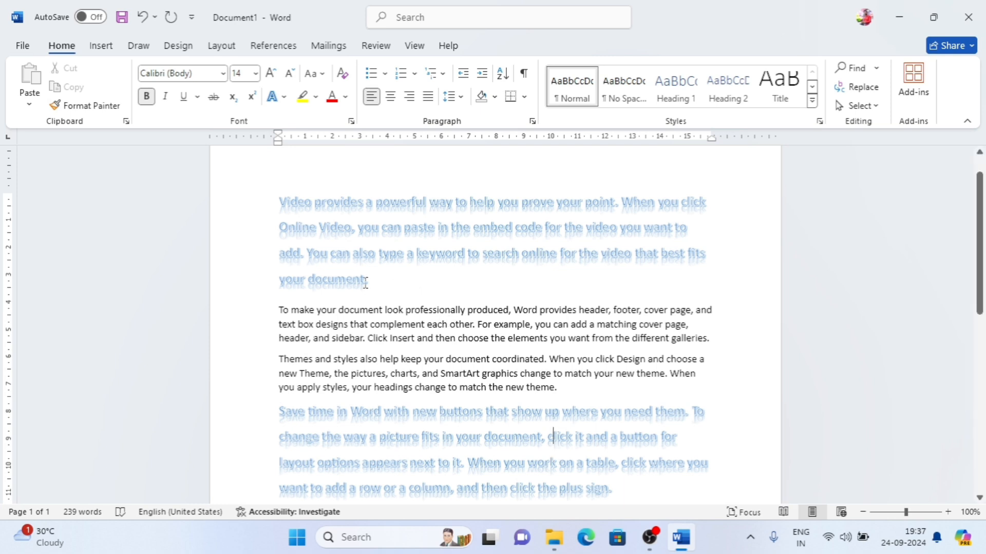
{"action": "left_click_drag", "start_coordinate": [389, 281], "coordinate": [277, 216]}
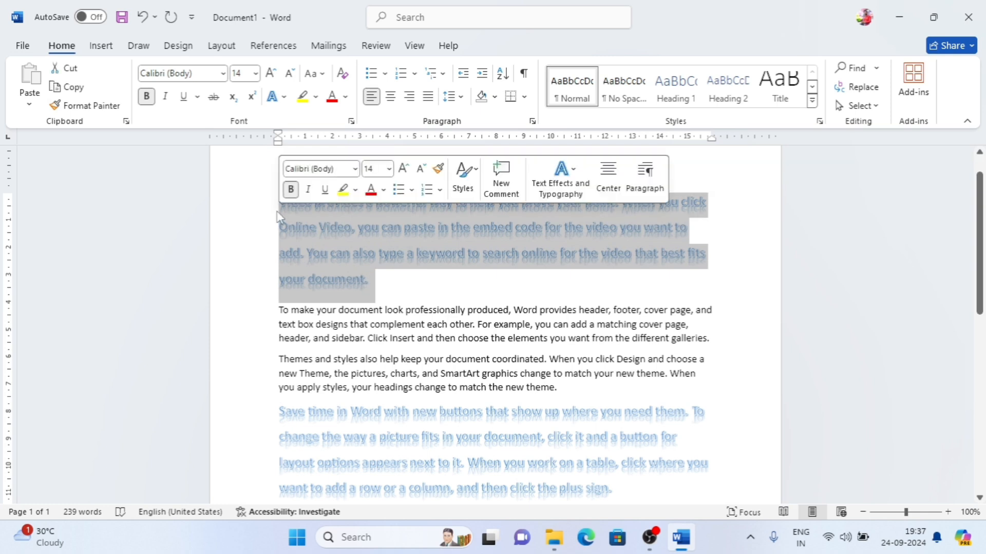
{"action": "left_click", "coordinate": [419, 467]}
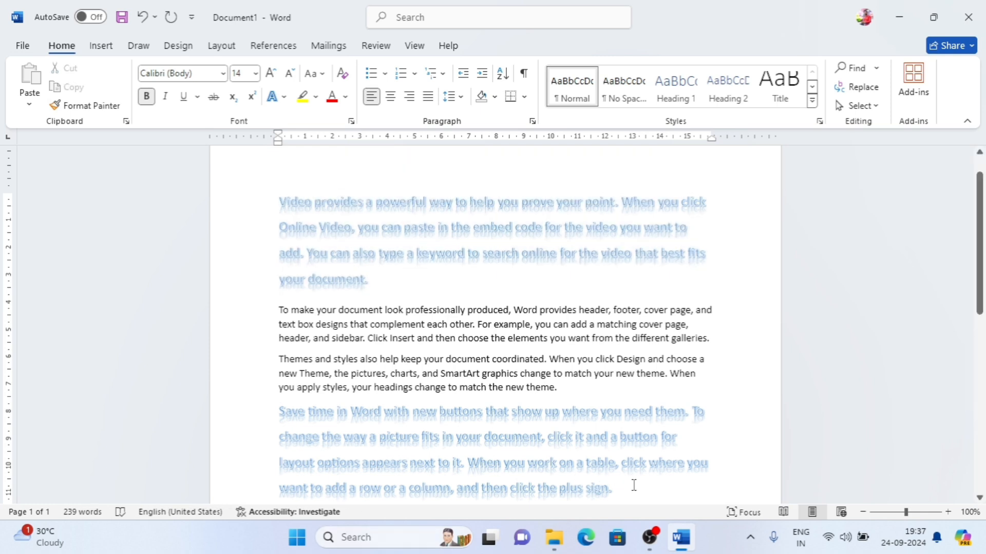
{"action": "left_click_drag", "start_coordinate": [634, 485], "coordinate": [440, 464]}
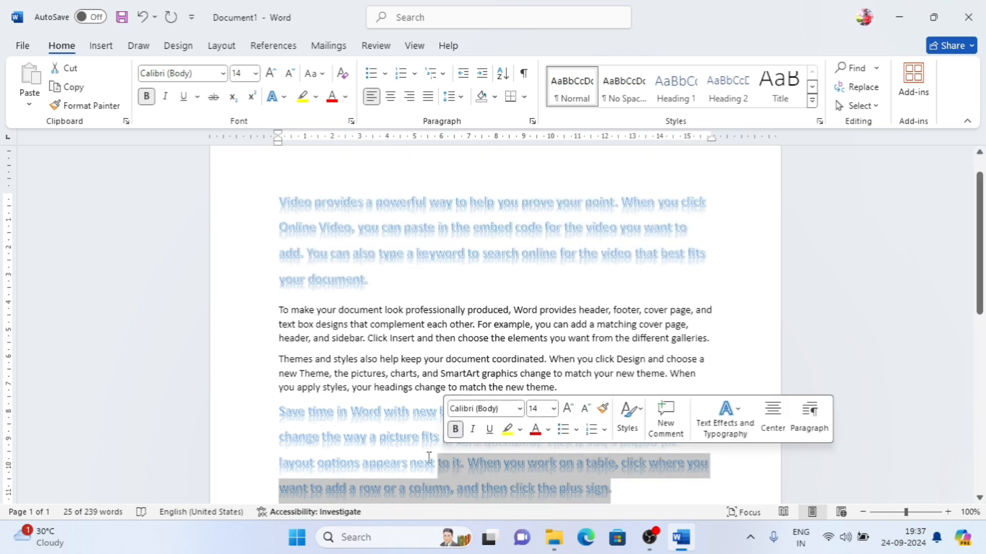
{"action": "left_click", "coordinate": [407, 440]}
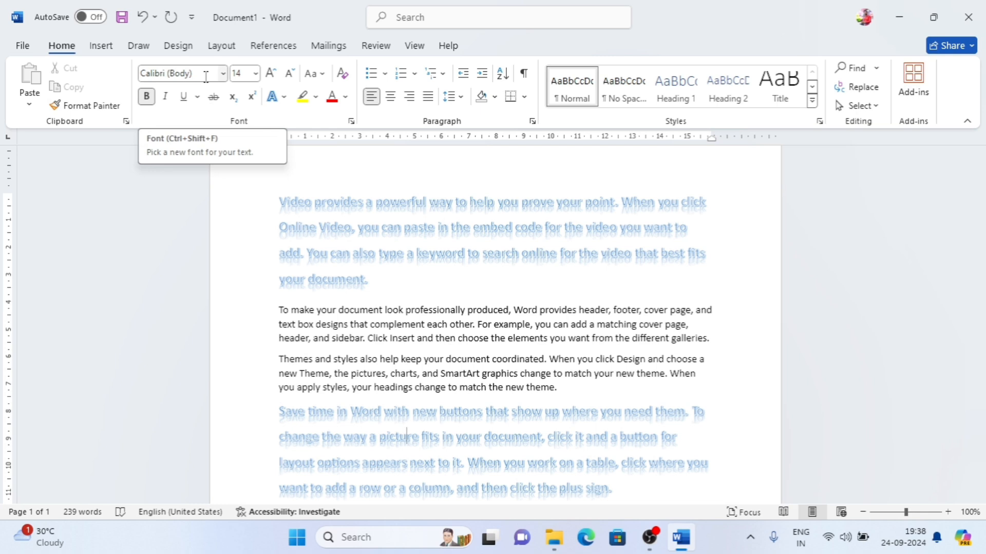
Set the 'To make' and 'Themes and styles' paragraphs to the Algerian font.
{"action": "left_click", "coordinate": [416, 359]}
{"action": "left_click_drag", "start_coordinate": [572, 389], "coordinate": [246, 312]}
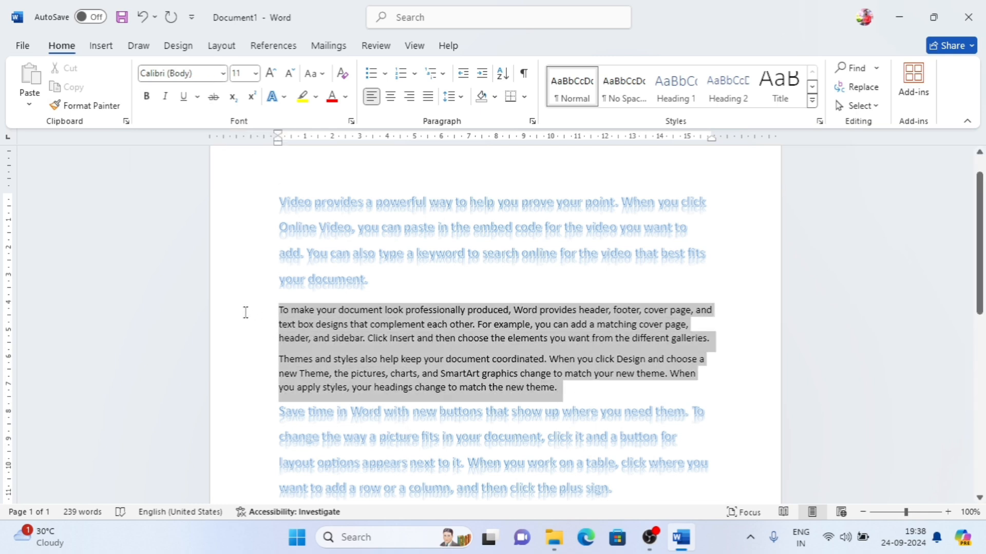
{"action": "left_click", "coordinate": [222, 73]}
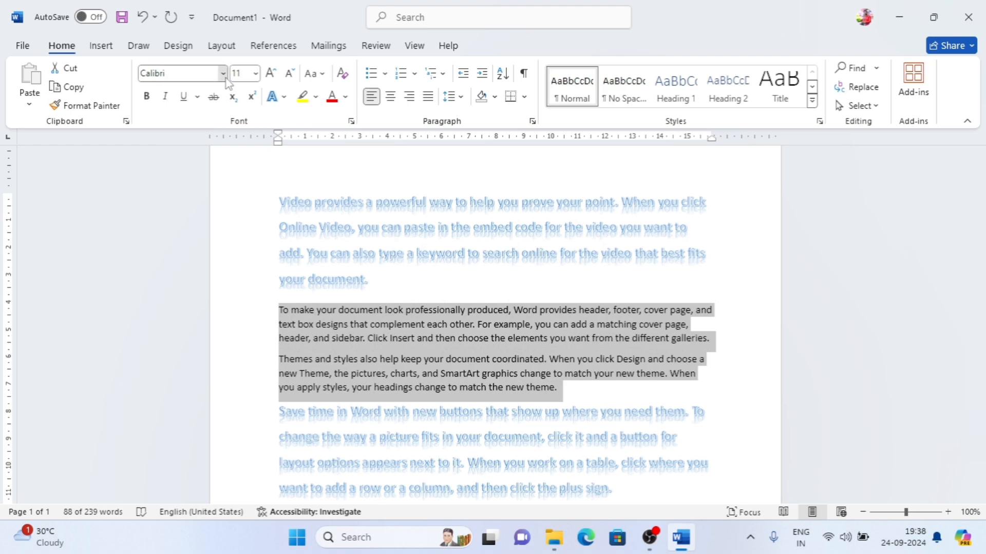
{"action": "left_click", "coordinate": [202, 197]}
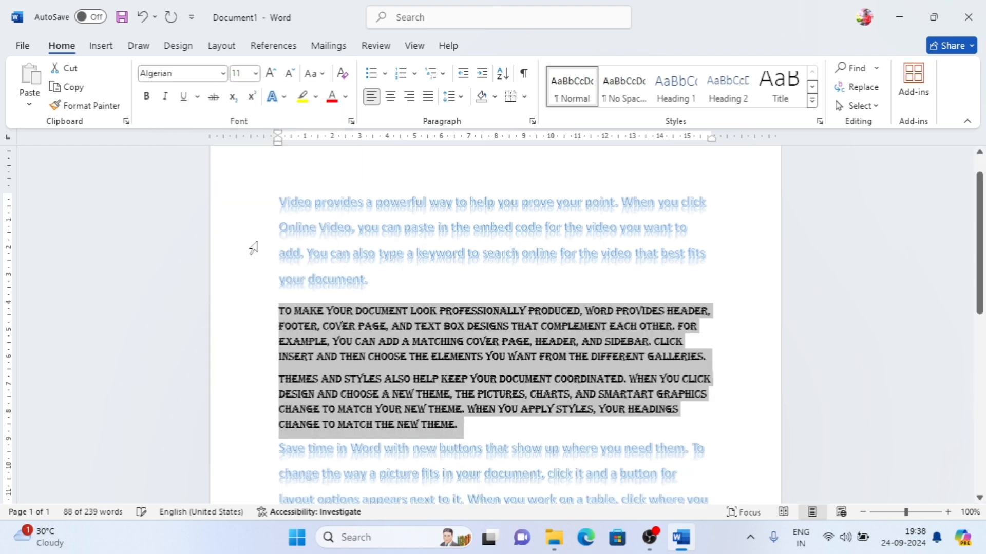
{"action": "left_click", "coordinate": [493, 353]}
Set the blue 'Save time' paragraph to the Aptos font.
{"action": "scroll", "coordinate": [485, 360], "scroll_direction": "down", "scroll_amount": 5}
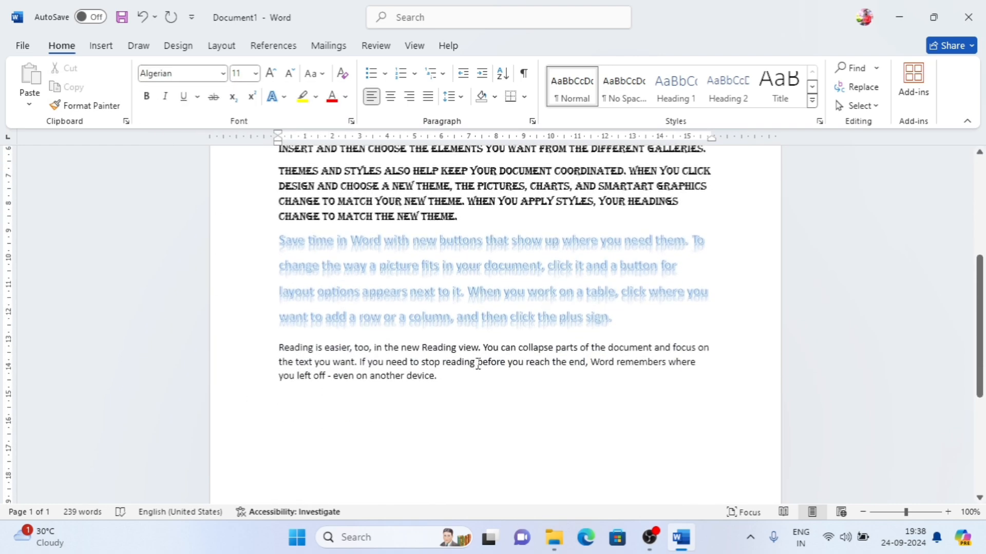
{"action": "left_click_drag", "start_coordinate": [610, 322], "coordinate": [280, 240]}
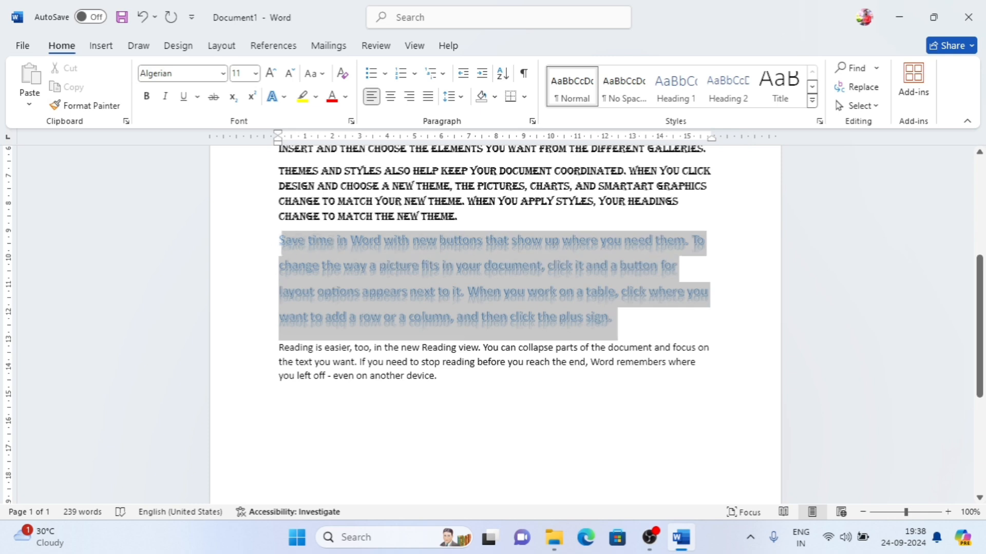
{"action": "left_click", "coordinate": [223, 74]}
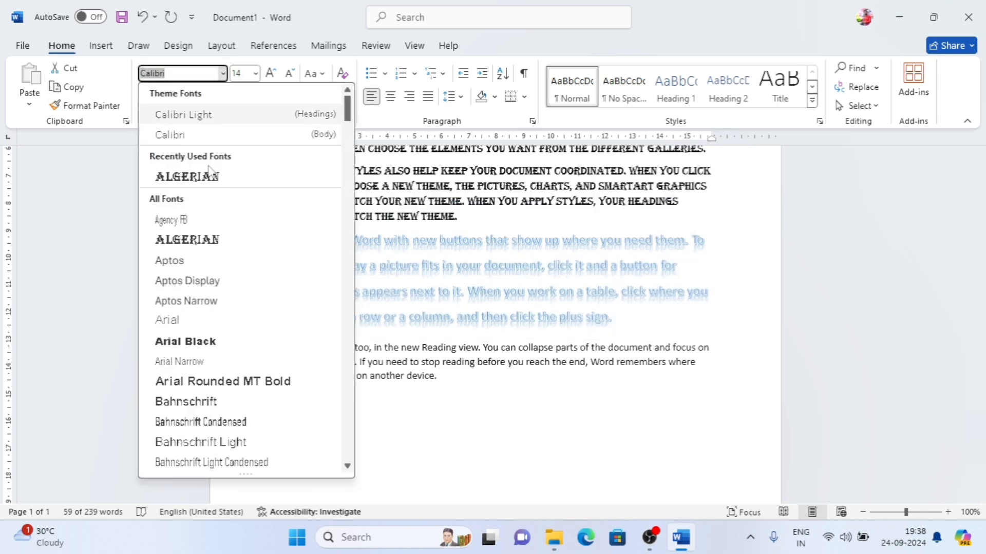
{"action": "left_click", "coordinate": [199, 262]}
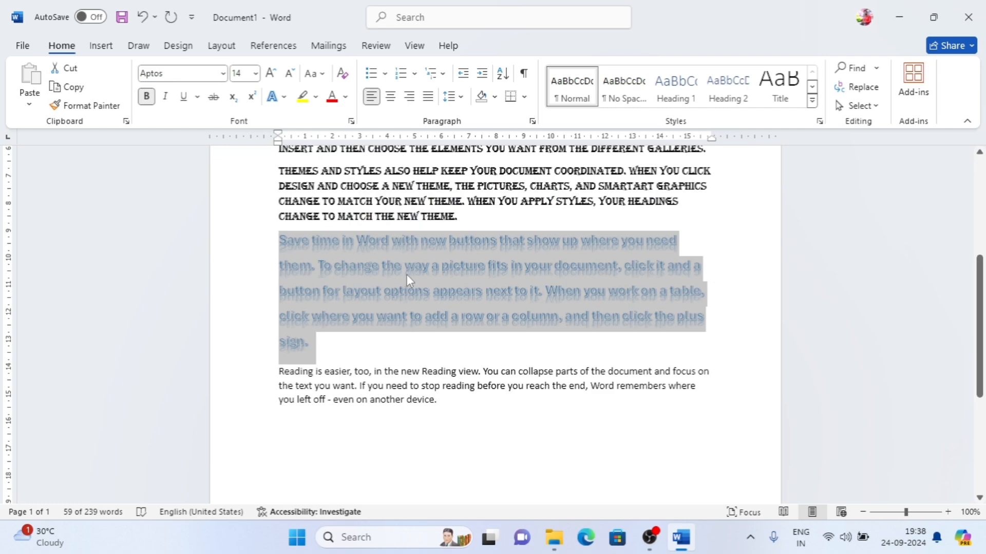
{"action": "left_click", "coordinate": [599, 223]}
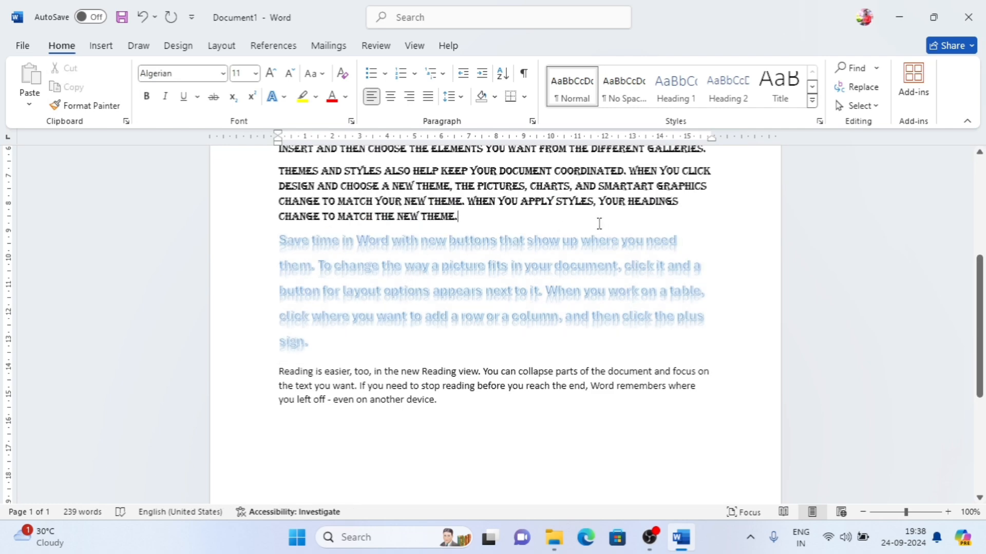
{"action": "scroll", "coordinate": [600, 224], "scroll_direction": "up", "scroll_amount": 3}
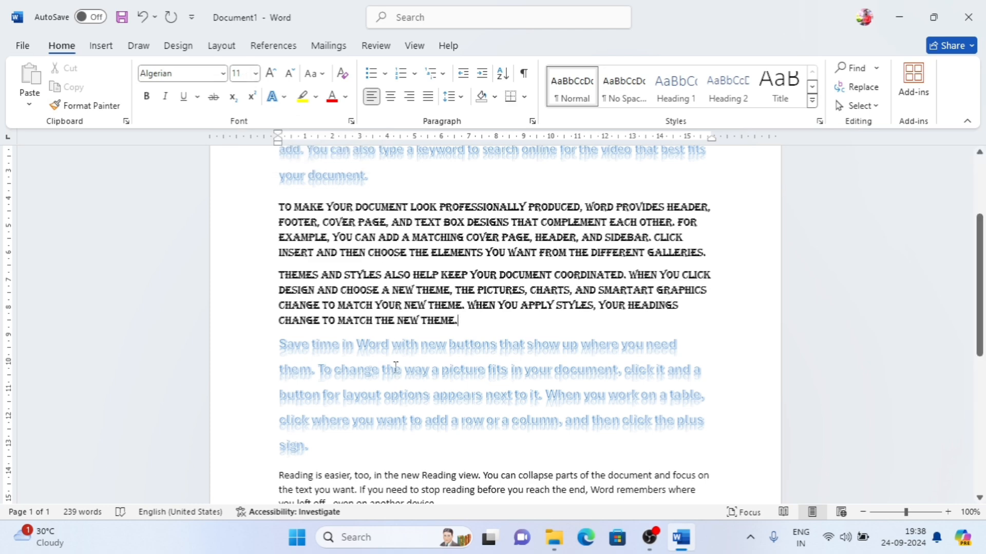
Resize the 'Reading is easier' paragraph to 48 pt, then back to 11 pt.
{"action": "left_click_drag", "start_coordinate": [467, 325], "coordinate": [278, 275]}
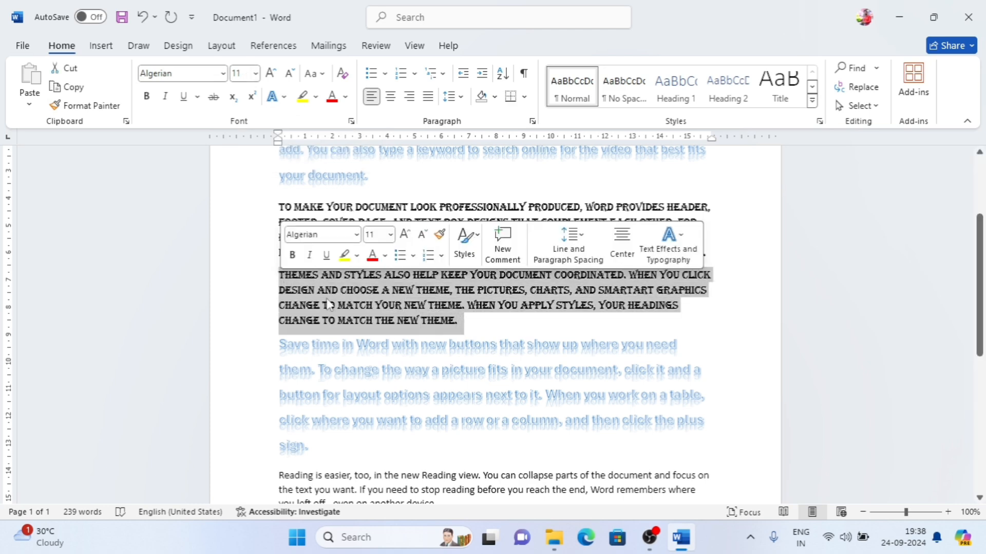
{"action": "scroll", "coordinate": [512, 370], "scroll_direction": "down", "scroll_amount": 2}
{"action": "left_click_drag", "start_coordinate": [438, 402], "coordinate": [264, 378]}
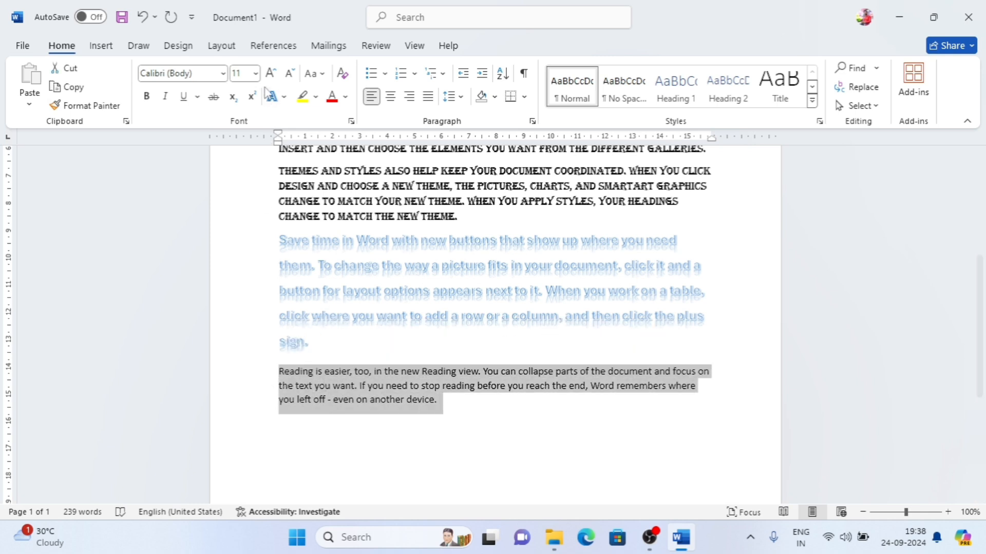
{"action": "left_click", "coordinate": [255, 73]}
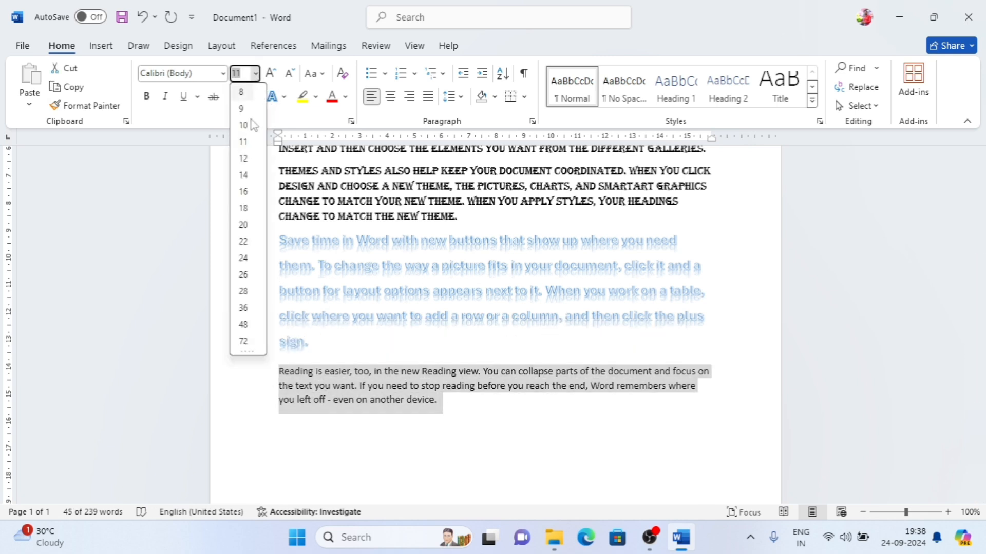
{"action": "left_click", "coordinate": [241, 327]}
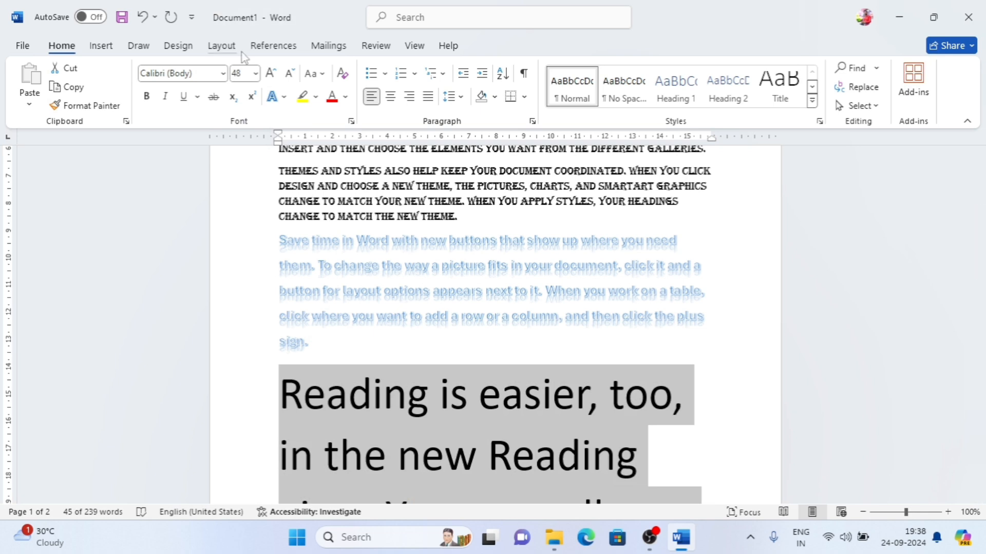
{"action": "left_click", "coordinate": [255, 73]}
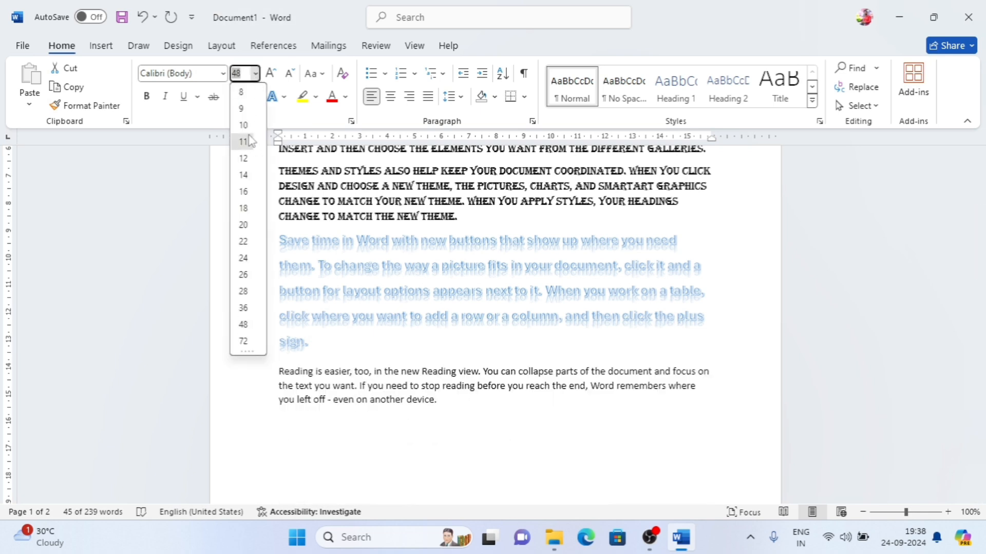
{"action": "left_click", "coordinate": [243, 142]}
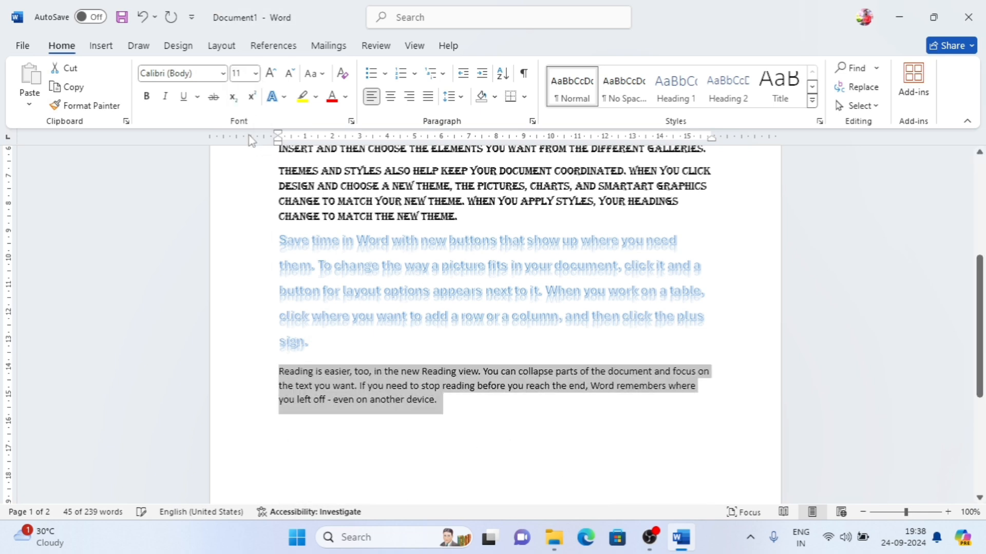
{"action": "left_click", "coordinate": [441, 417]}
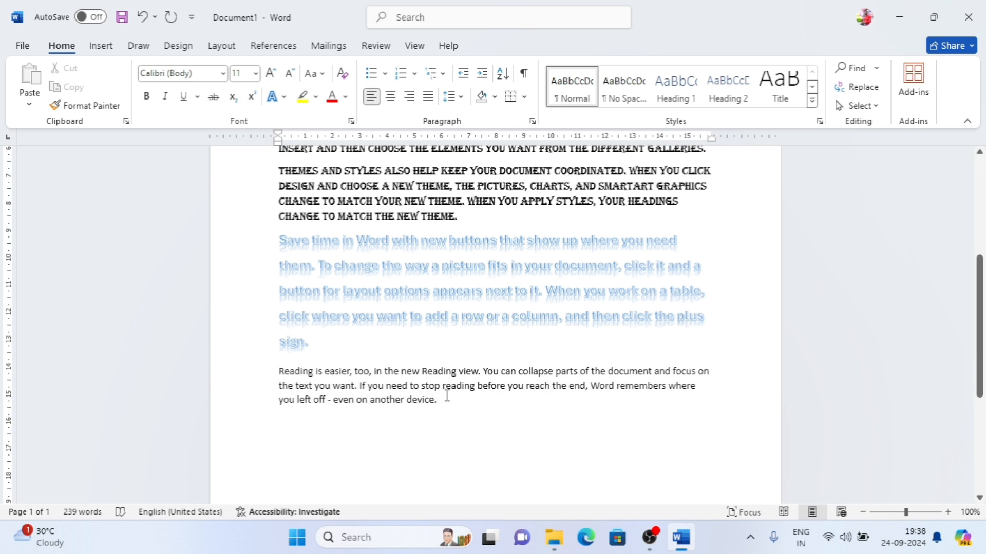
Add an empty line after the last paragraph.
{"action": "scroll", "coordinate": [447, 395], "scroll_direction": "down", "scroll_amount": 5}
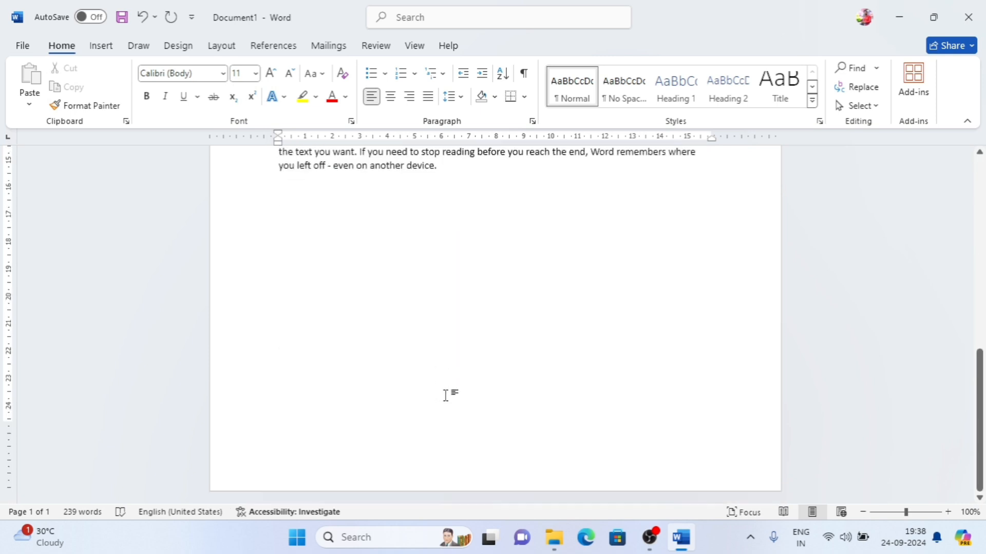
{"action": "scroll", "coordinate": [445, 394], "scroll_direction": "up", "scroll_amount": 5}
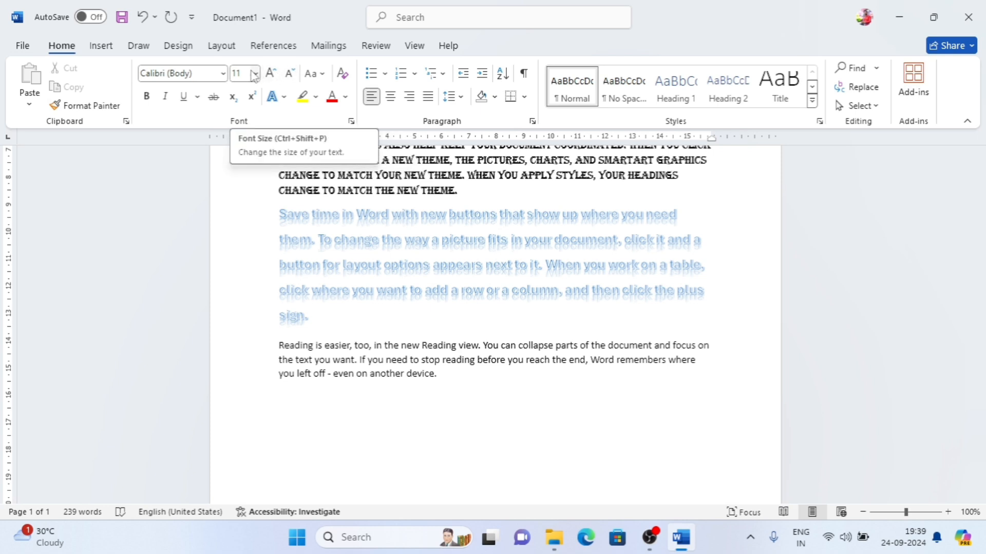
{"action": "key", "text": "Return"}
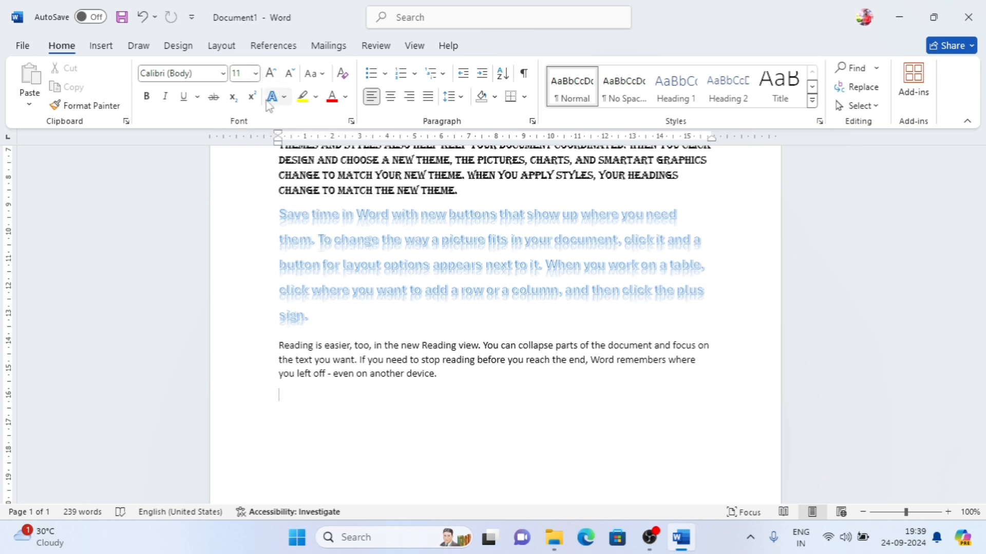
Enlarge the last Reading view paragraph step by step to 26 pt.
{"action": "left_click_drag", "start_coordinate": [458, 383], "coordinate": [268, 347]}
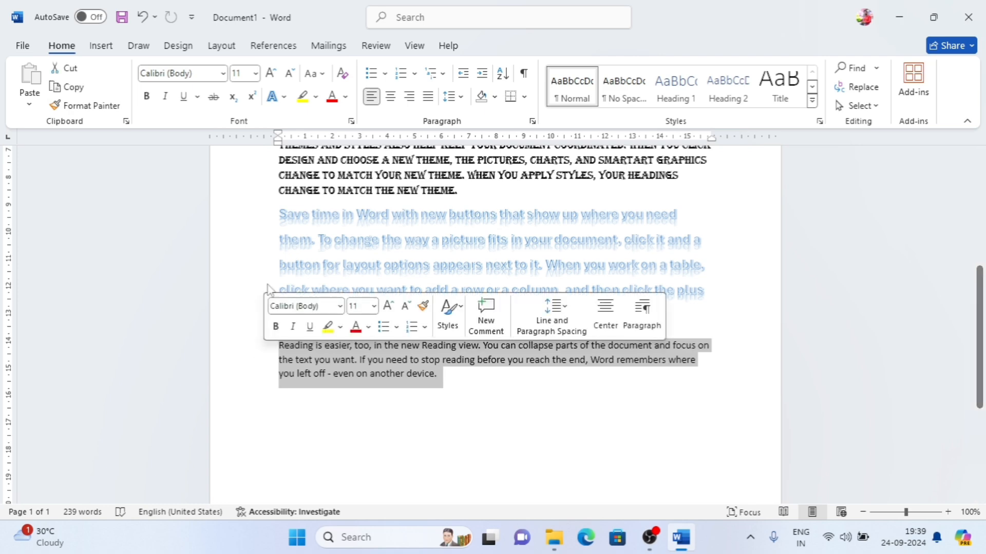
{"action": "left_click", "coordinate": [271, 74]}
{"action": "left_click", "coordinate": [272, 73]}
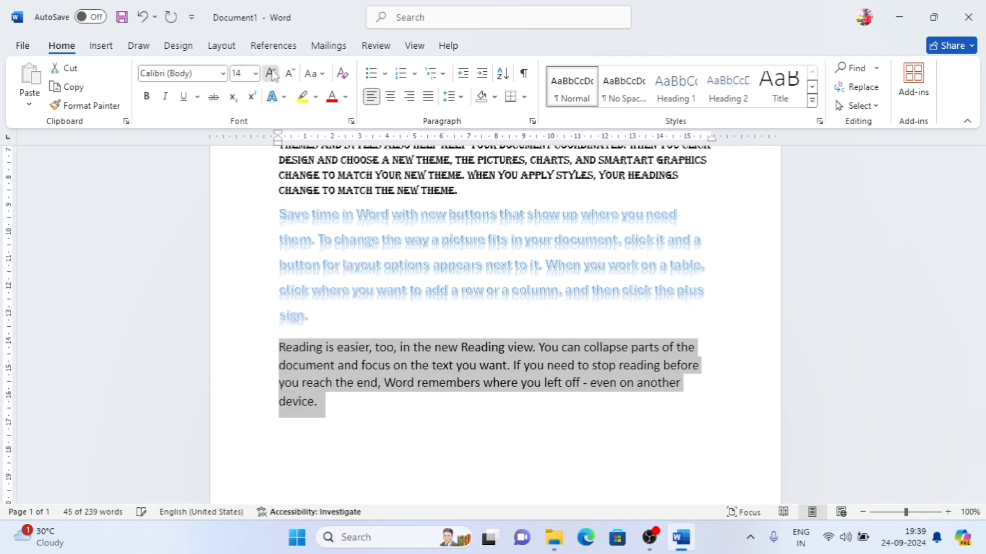
{"action": "left_click", "coordinate": [272, 74]}
{"action": "left_click", "coordinate": [272, 73]}
{"action": "left_click", "coordinate": [272, 74]}
{"action": "left_click", "coordinate": [271, 73]}
{"action": "left_click", "coordinate": [272, 74]}
{"action": "left_click", "coordinate": [271, 73]}
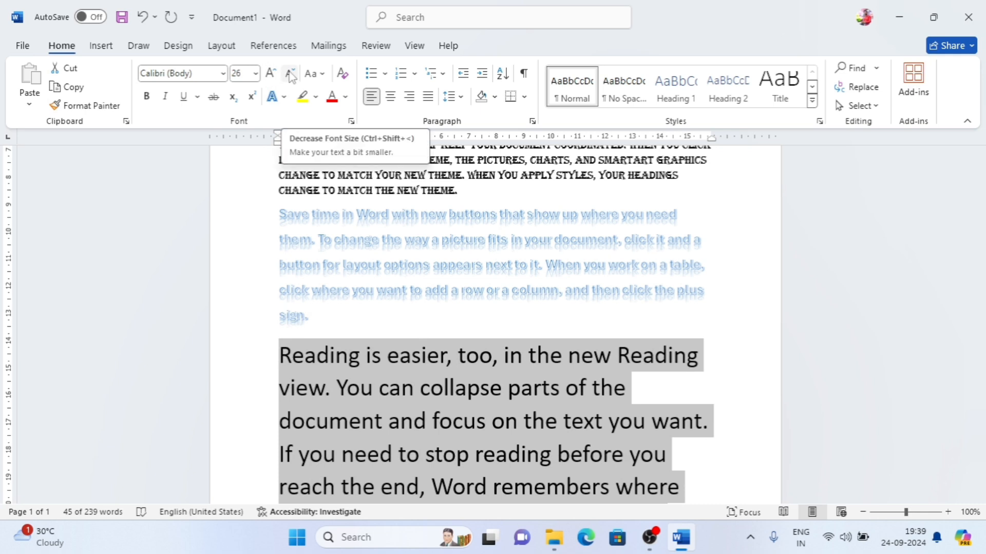
Shrink the Reading view paragraph step by step back down to 12 pt.
{"action": "left_click", "coordinate": [290, 73]}
{"action": "left_click", "coordinate": [290, 74]}
{"action": "left_click", "coordinate": [290, 73]}
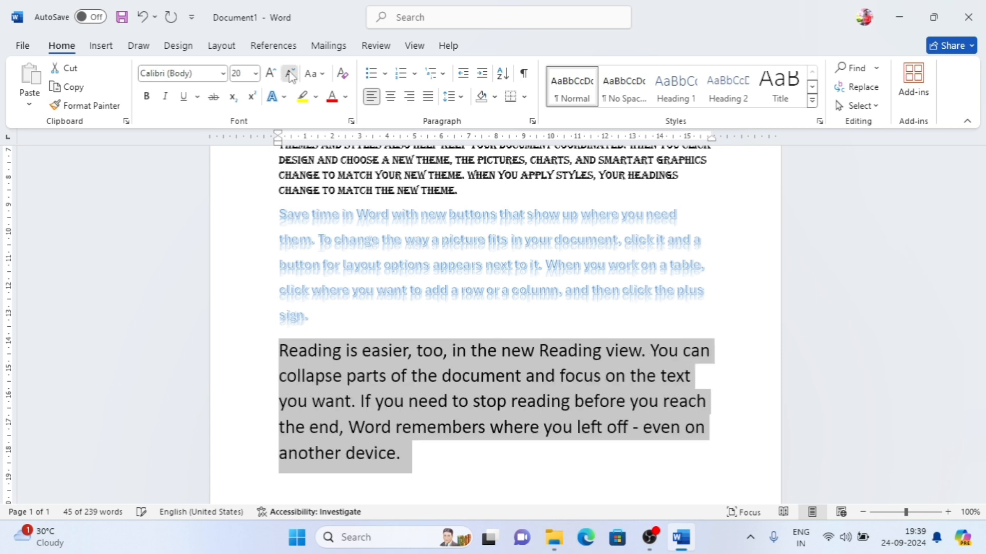
{"action": "left_click", "coordinate": [290, 73]}
{"action": "left_click", "coordinate": [290, 73]}
{"action": "left_click", "coordinate": [290, 73]}
{"action": "left_click", "coordinate": [290, 73]}
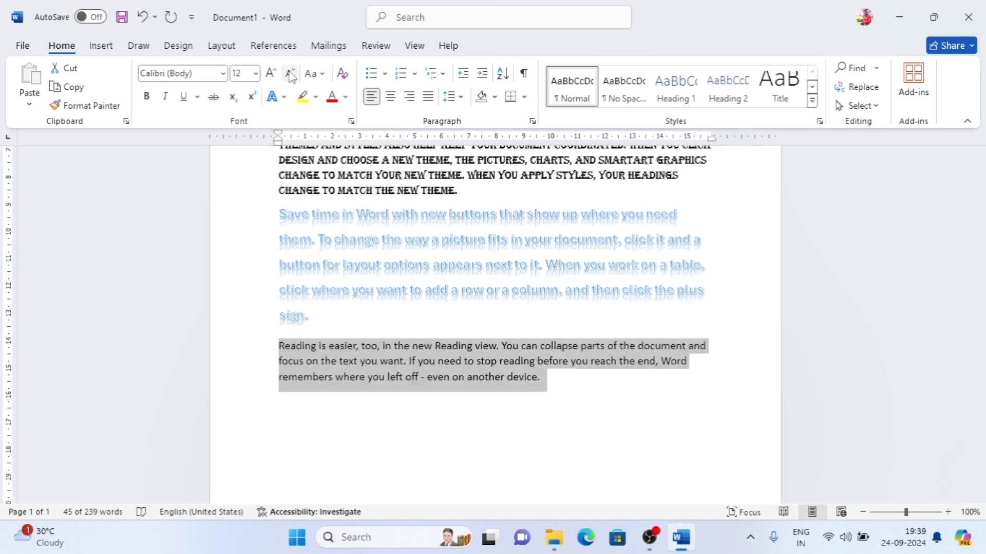
{"action": "key", "text": "ctrl+End"}
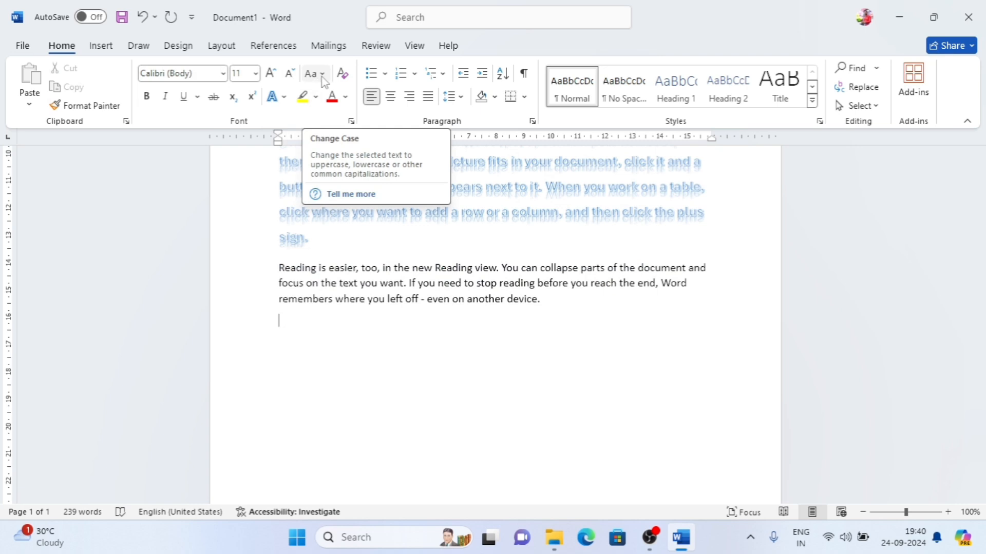
Clear all formatting from the whole document's text.
{"action": "left_click", "coordinate": [590, 244]}
{"action": "scroll", "coordinate": [589, 244], "scroll_direction": "up", "scroll_amount": 5}
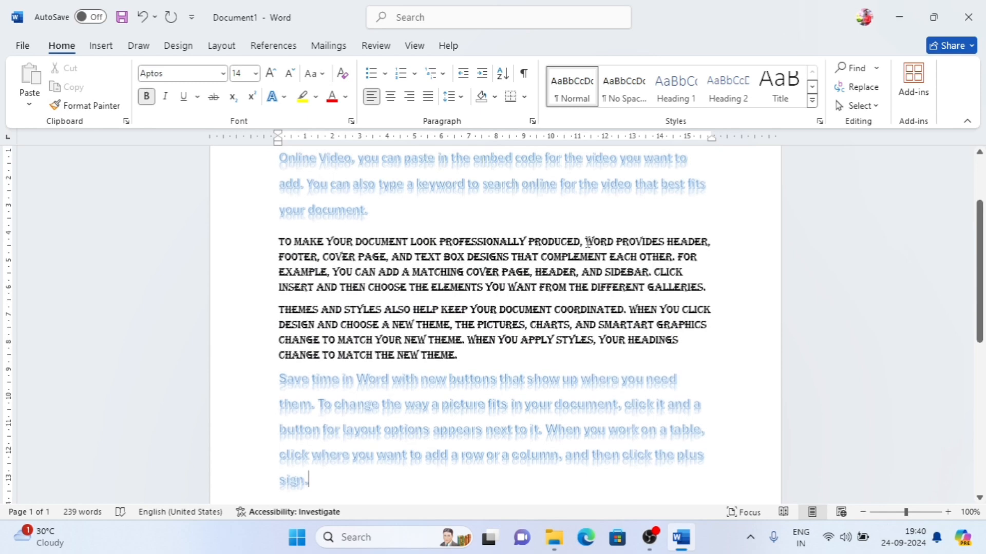
{"action": "scroll", "coordinate": [588, 244], "scroll_direction": "up", "scroll_amount": 2}
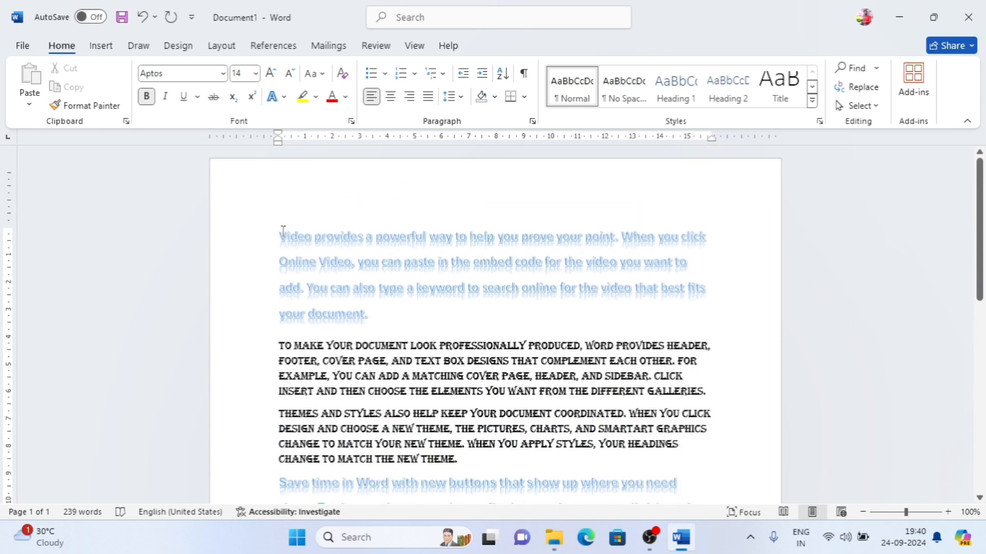
{"action": "left_click_drag", "start_coordinate": [283, 232], "coordinate": [586, 447]}
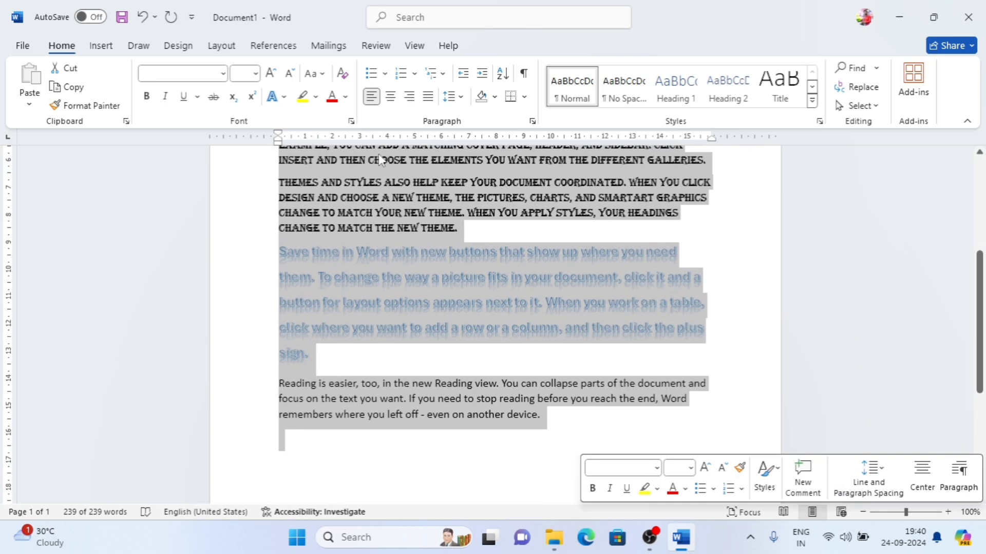
{"action": "left_click", "coordinate": [342, 73]}
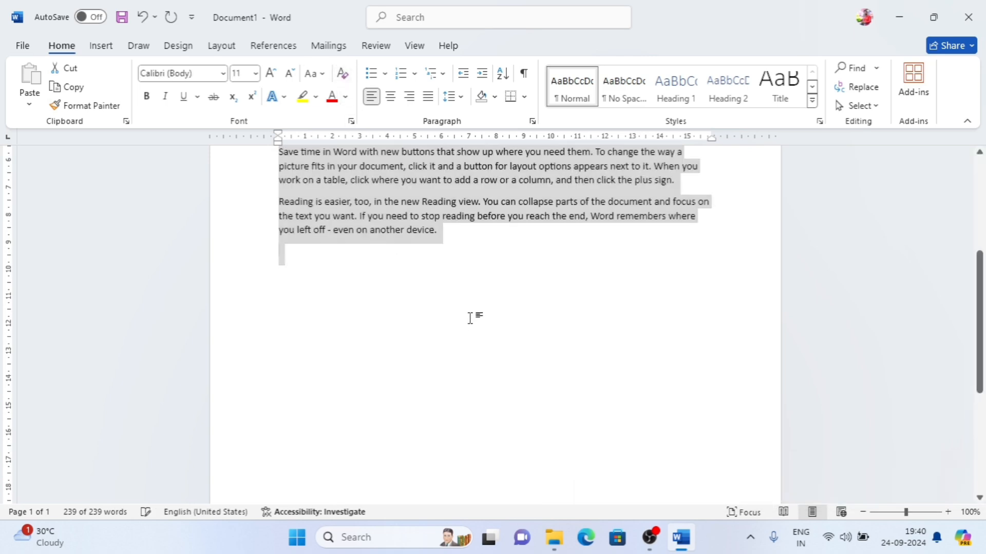
{"action": "left_click", "coordinate": [469, 318]}
Undo the clearing, then clear all formatting from the document again.
{"action": "scroll", "coordinate": [470, 314], "scroll_direction": "up", "scroll_amount": 5}
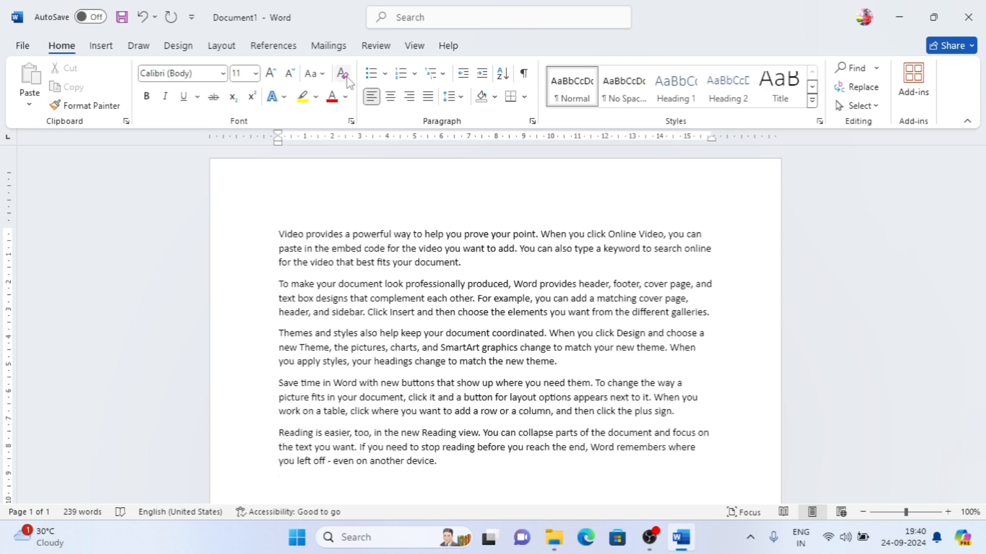
{"action": "key", "text": "ctrl+z"}
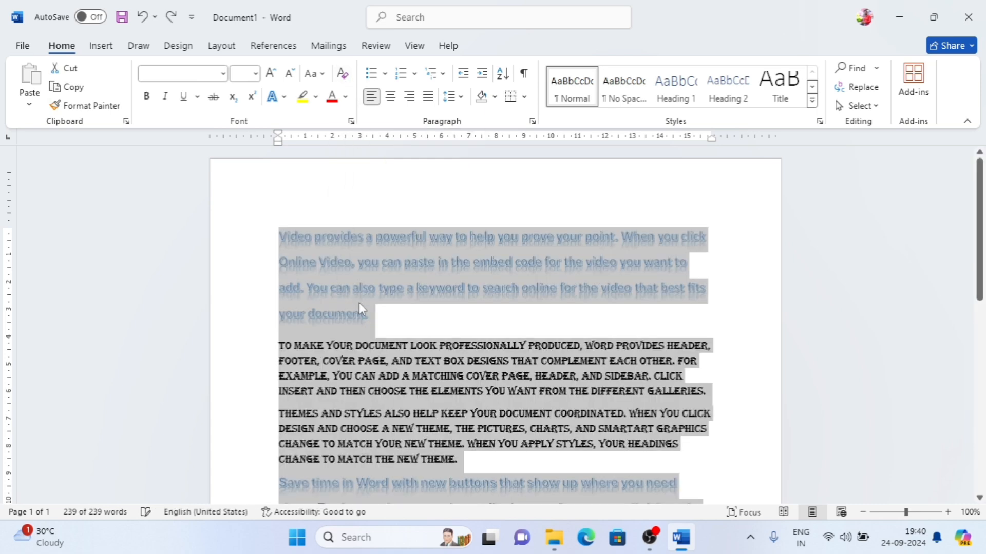
{"action": "left_click", "coordinate": [343, 73]}
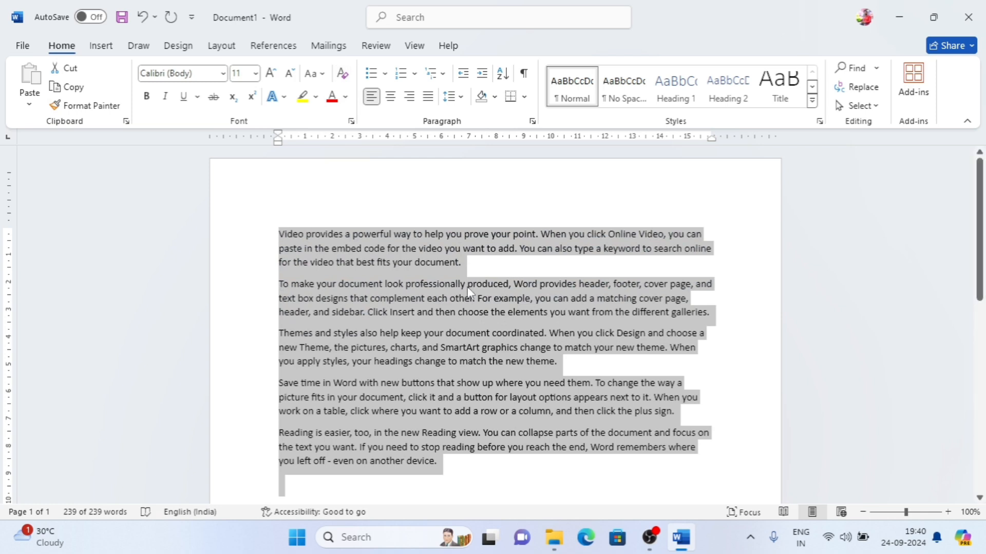
{"action": "left_click", "coordinate": [474, 263]}
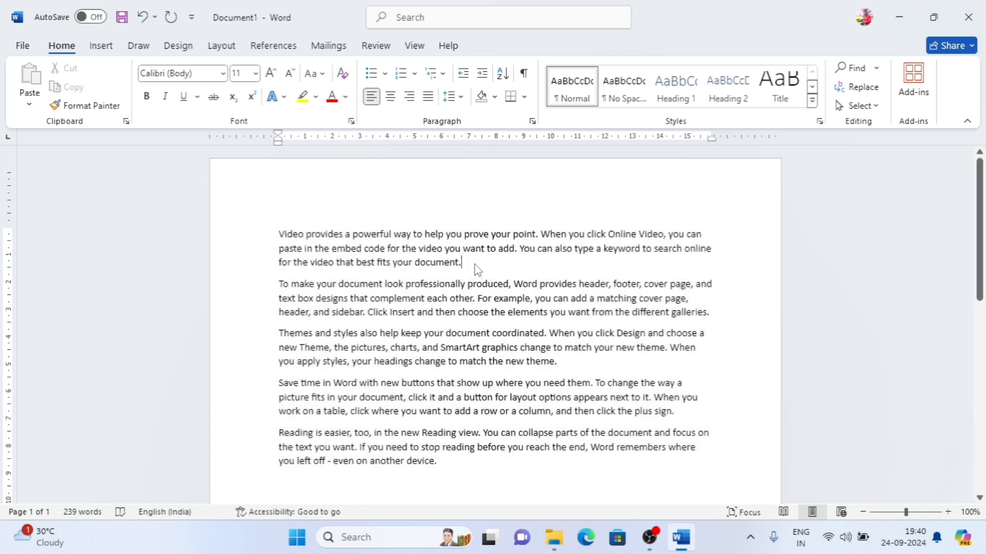
{"action": "left_click", "coordinate": [322, 76]}
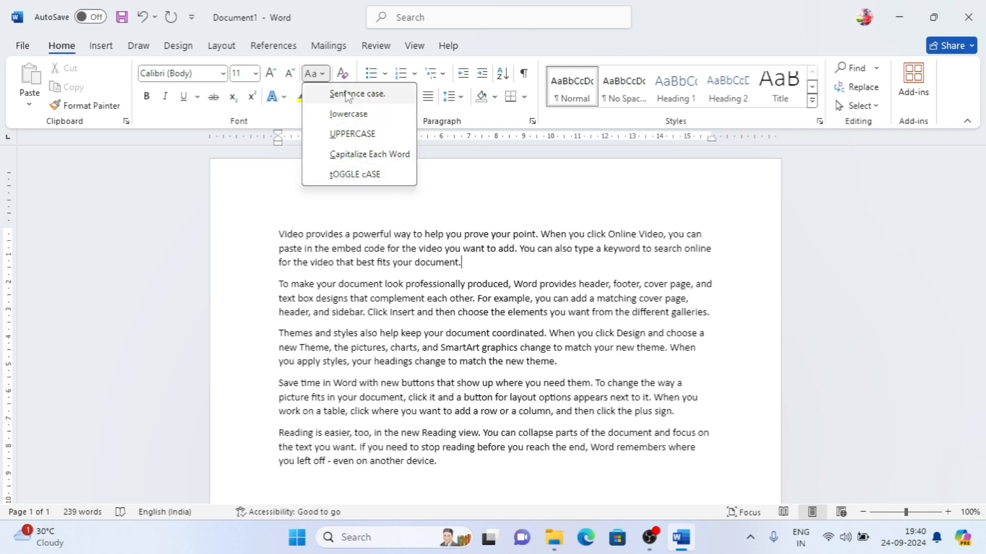
{"action": "left_click", "coordinate": [469, 259]}
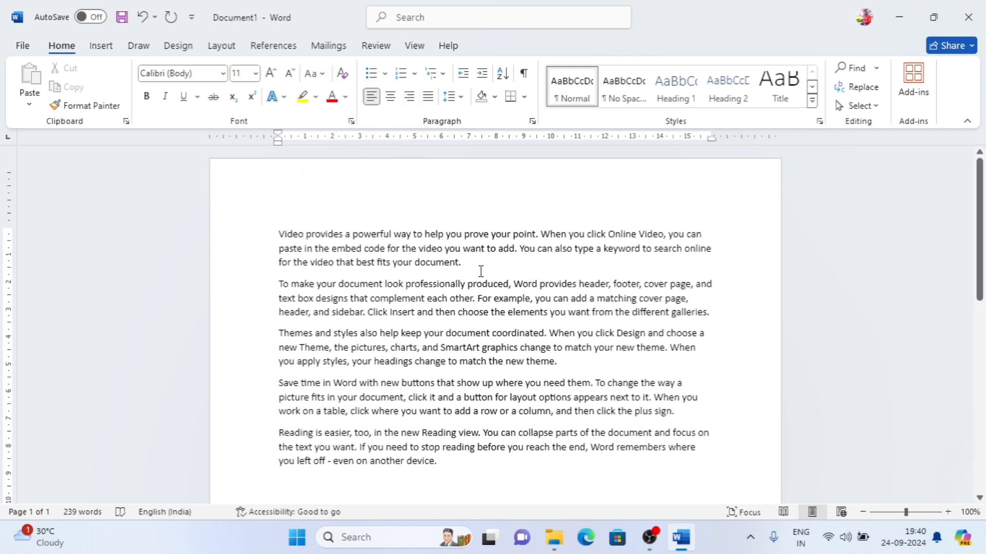
{"action": "left_click_drag", "start_coordinate": [463, 263], "coordinate": [279, 233]}
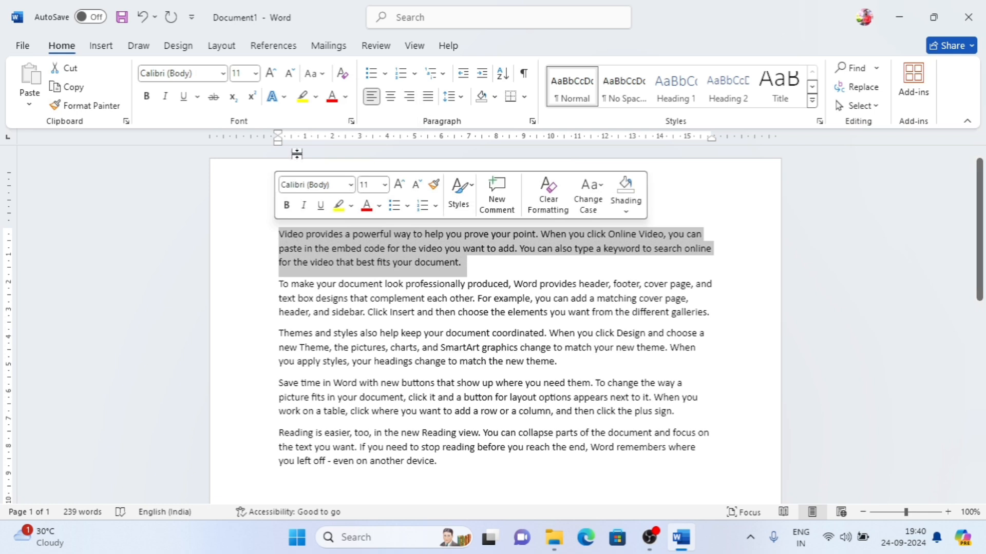
{"action": "left_click", "coordinate": [324, 81]}
{"action": "left_click", "coordinate": [349, 92]}
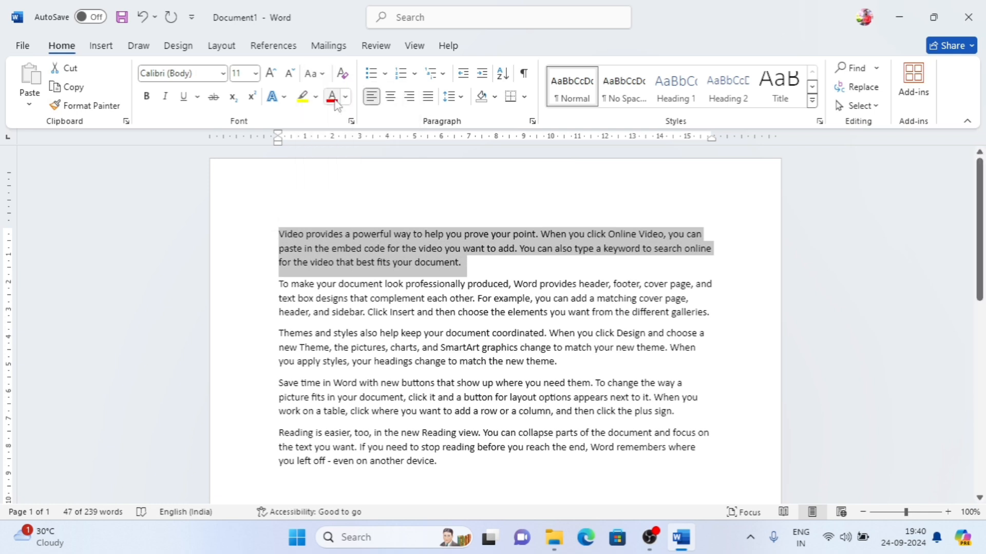
{"action": "left_click", "coordinate": [445, 248]}
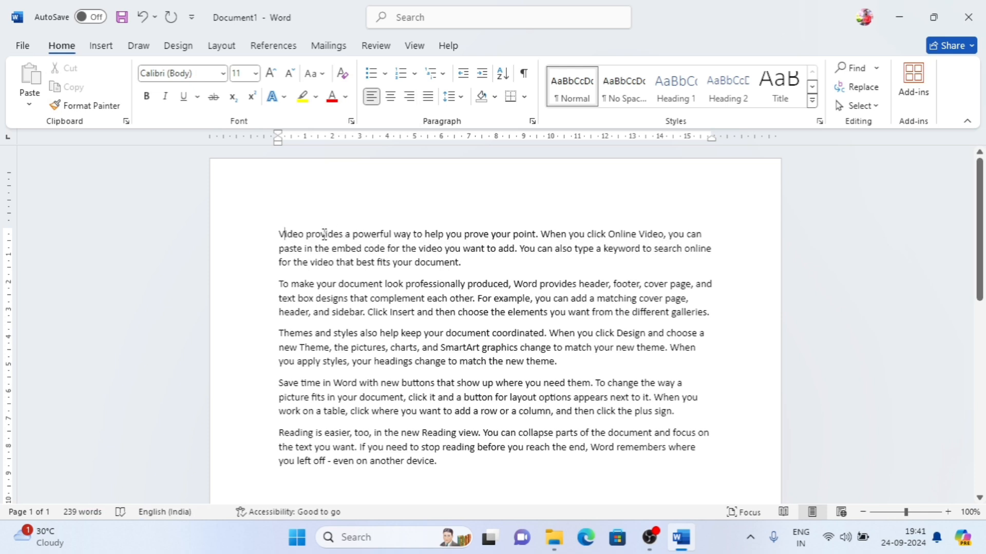
{"action": "left_click", "coordinate": [321, 74]}
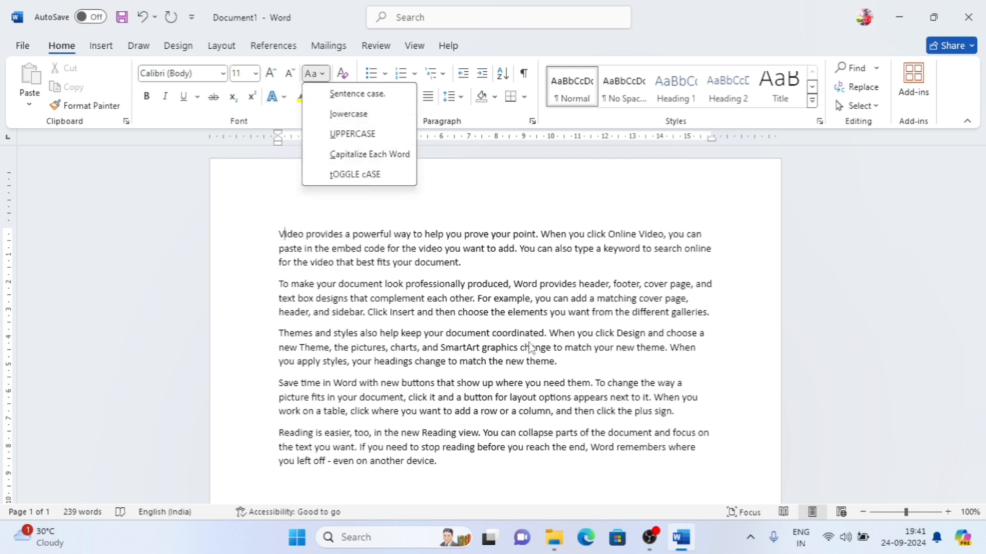
{"action": "left_click", "coordinate": [482, 267]}
{"action": "left_click_drag", "start_coordinate": [482, 268], "coordinate": [273, 232]}
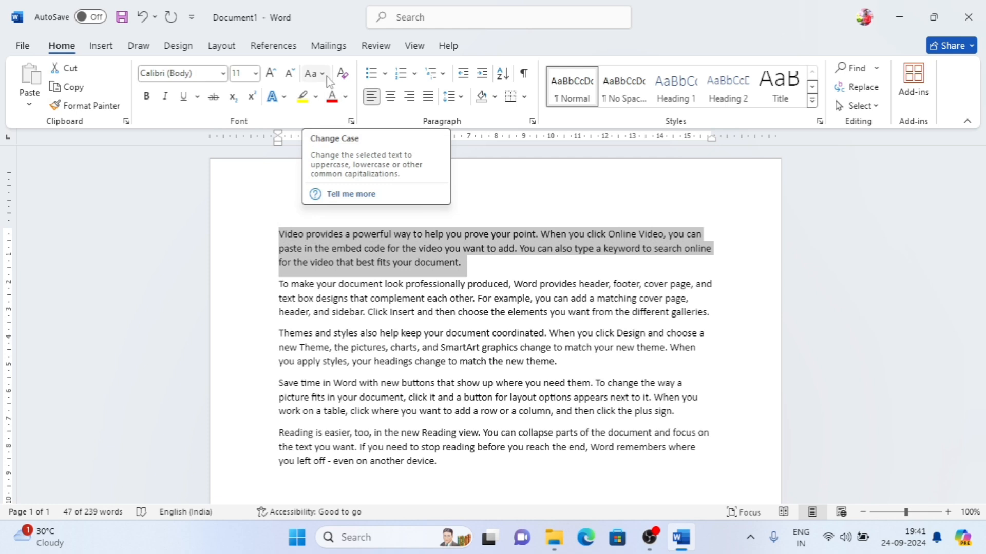
{"action": "left_click", "coordinate": [326, 78]}
Make the first paragraph lowercase, then switch it to UPPERCASE.
{"action": "left_click", "coordinate": [343, 112]}
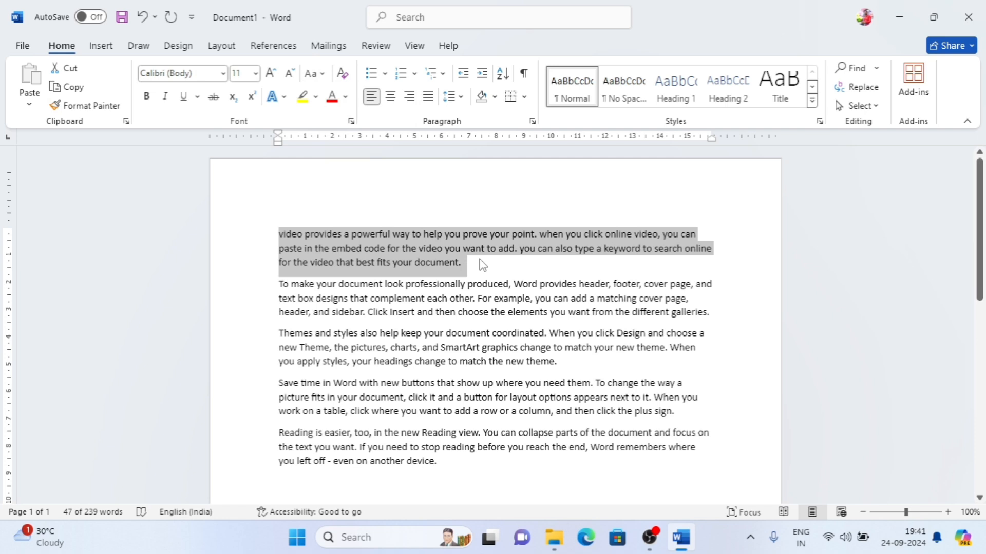
{"action": "left_click", "coordinate": [323, 76]}
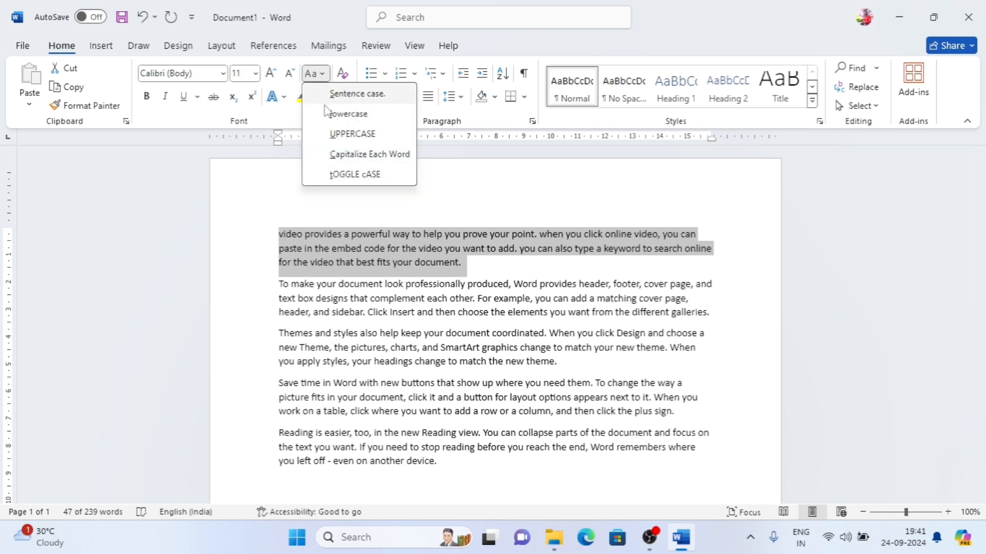
{"action": "left_click", "coordinate": [337, 139]}
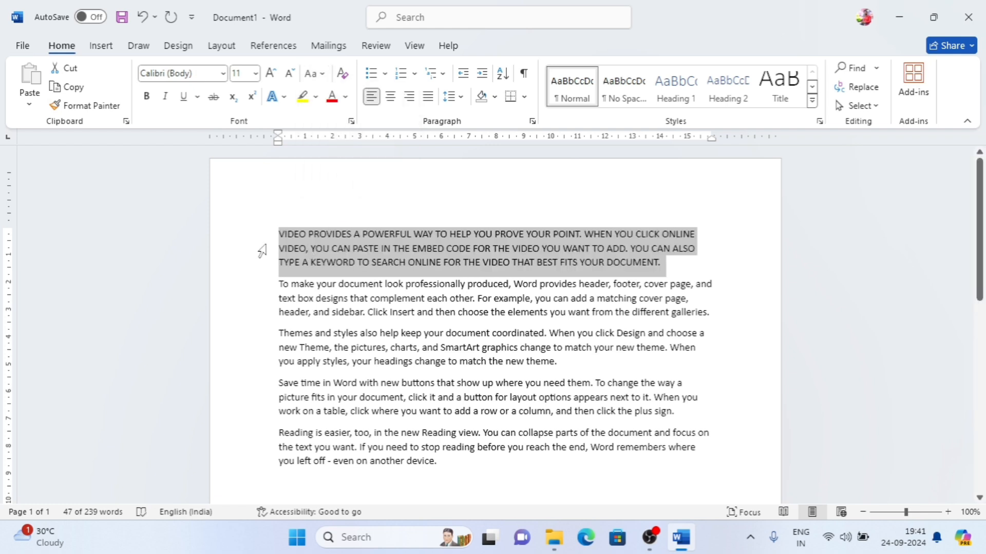
{"action": "left_click", "coordinate": [660, 262]}
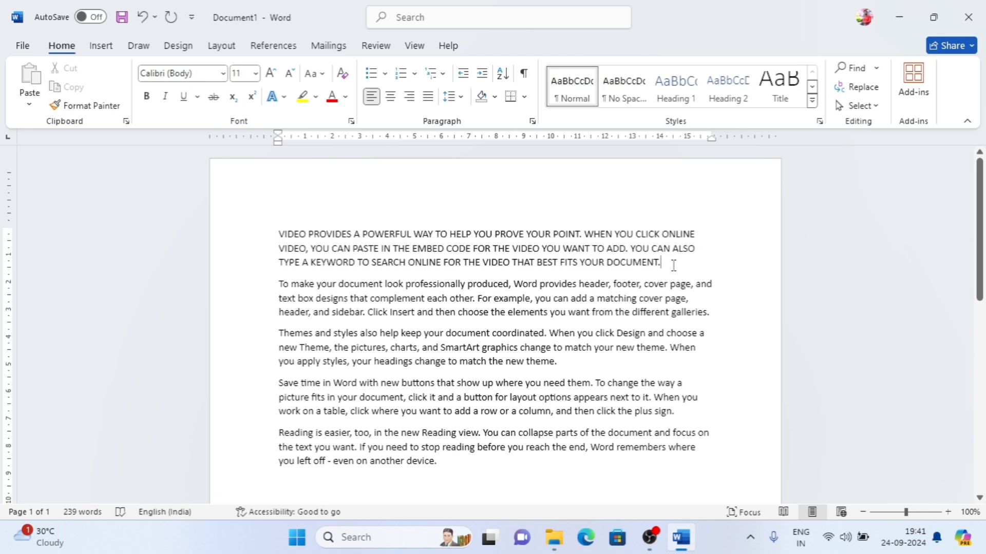
Apply Capitalize Each Word to the whole first paragraph.
{"action": "left_click_drag", "start_coordinate": [661, 262], "coordinate": [279, 234]}
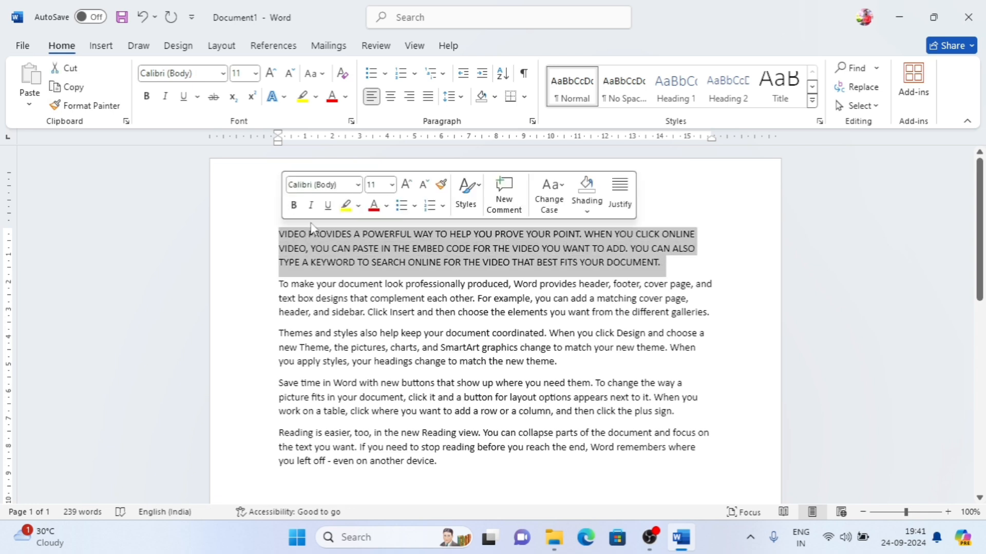
{"action": "left_click", "coordinate": [406, 263]}
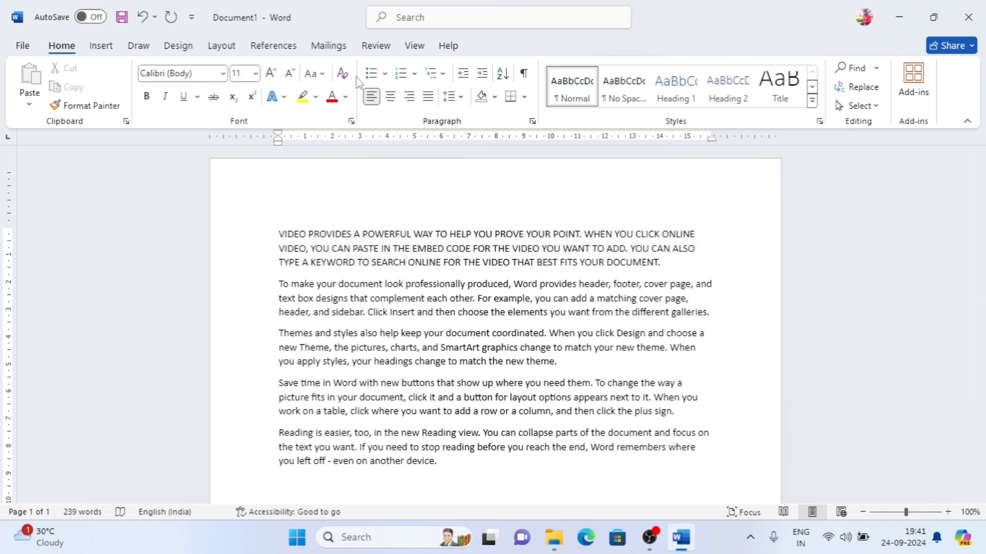
{"action": "left_click", "coordinate": [321, 76]}
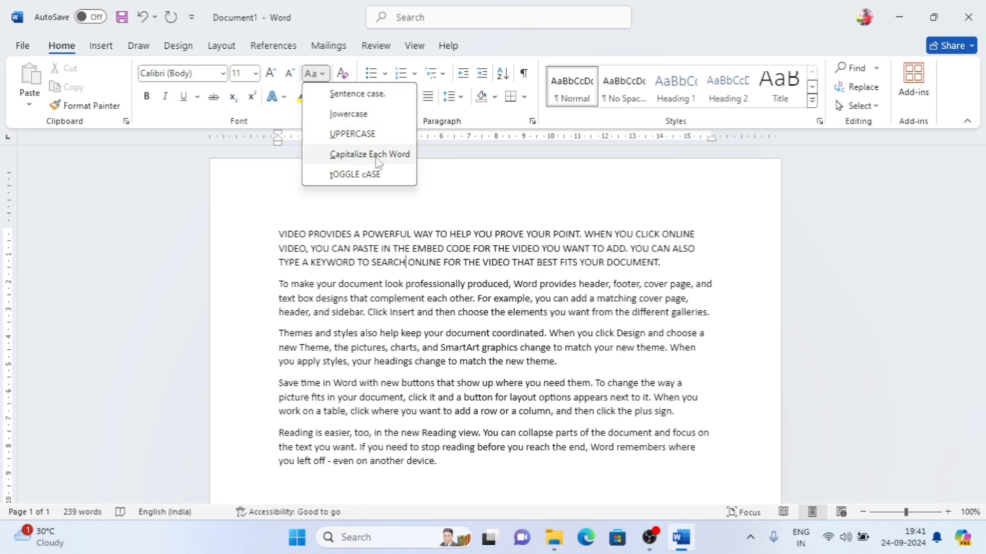
{"action": "left_click", "coordinate": [475, 213]}
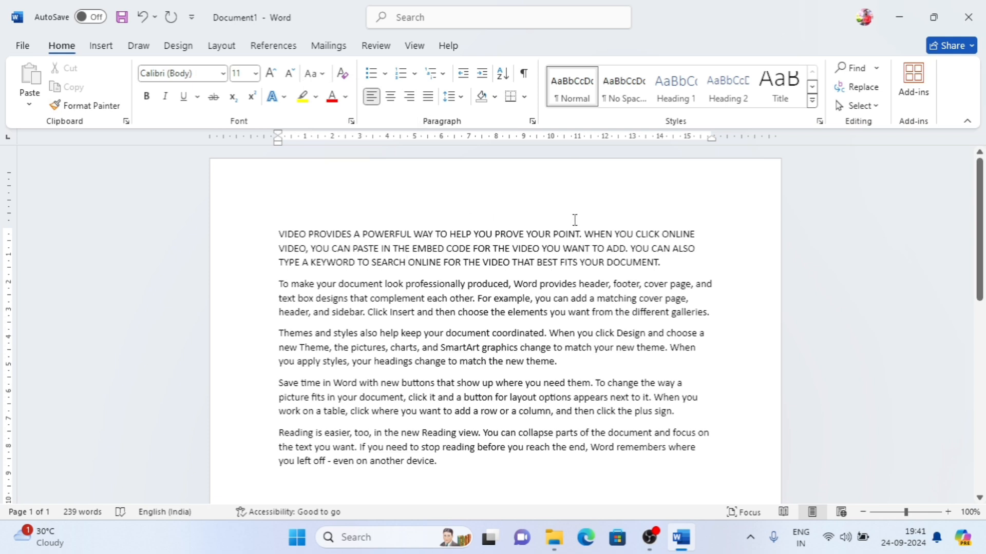
{"action": "left_click_drag", "start_coordinate": [668, 261], "coordinate": [265, 226]}
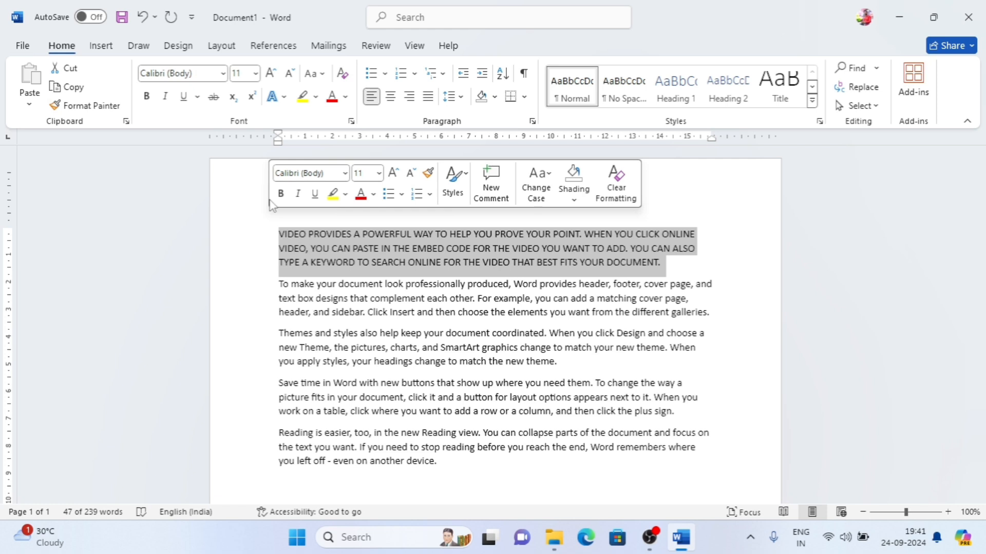
{"action": "left_click", "coordinate": [325, 77]}
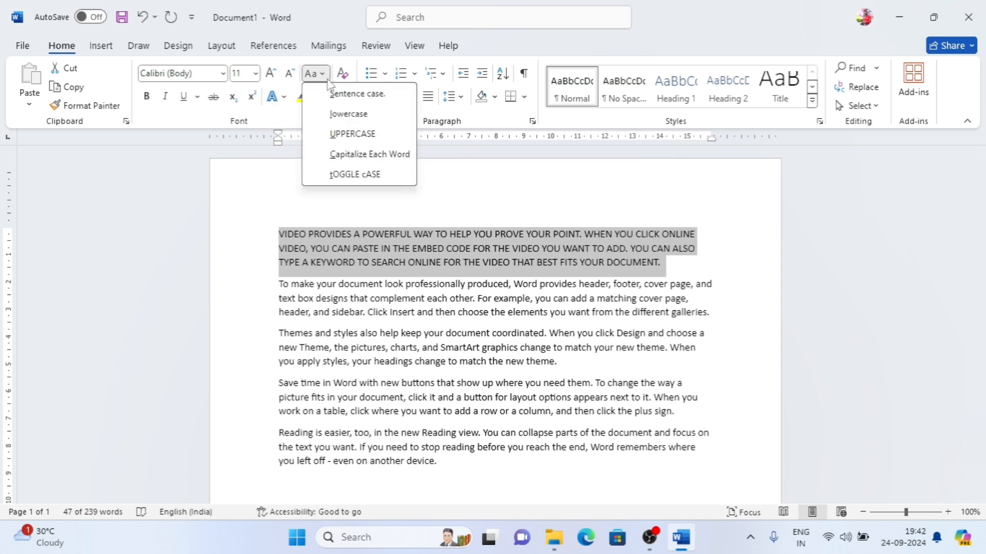
{"action": "left_click", "coordinate": [341, 154]}
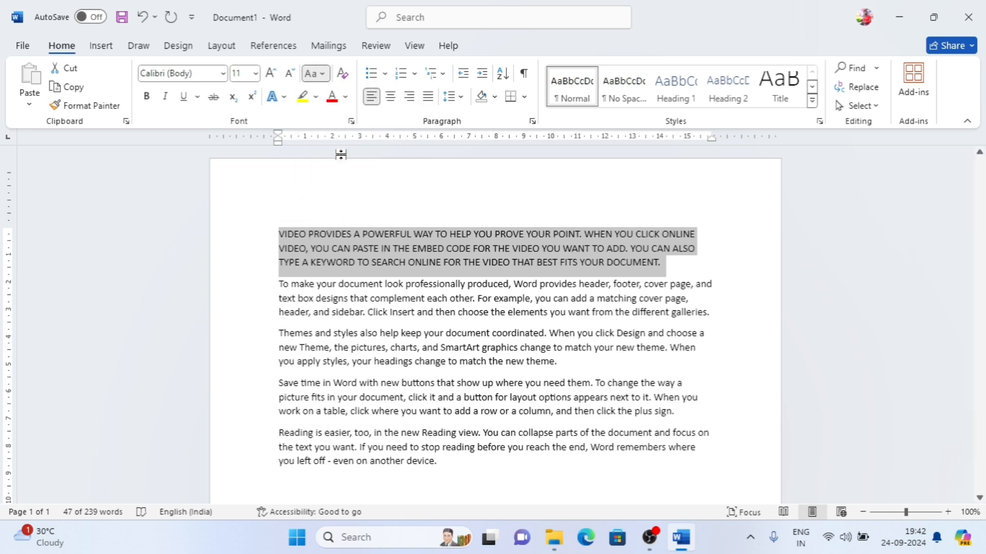
{"action": "left_click", "coordinate": [277, 240]}
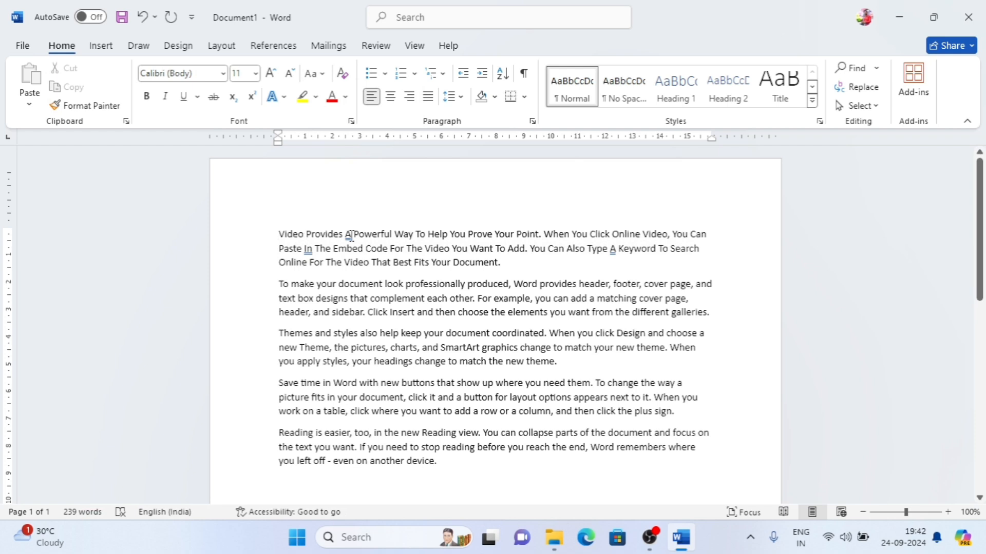
Change the whole first paragraph to lowercase.
{"action": "left_click", "coordinate": [314, 73]}
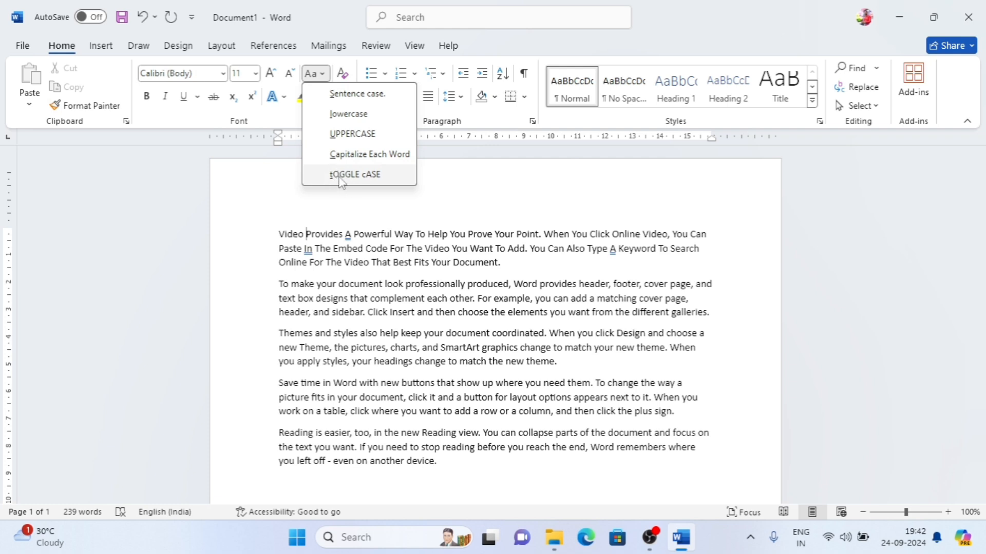
{"action": "left_click", "coordinate": [428, 270]}
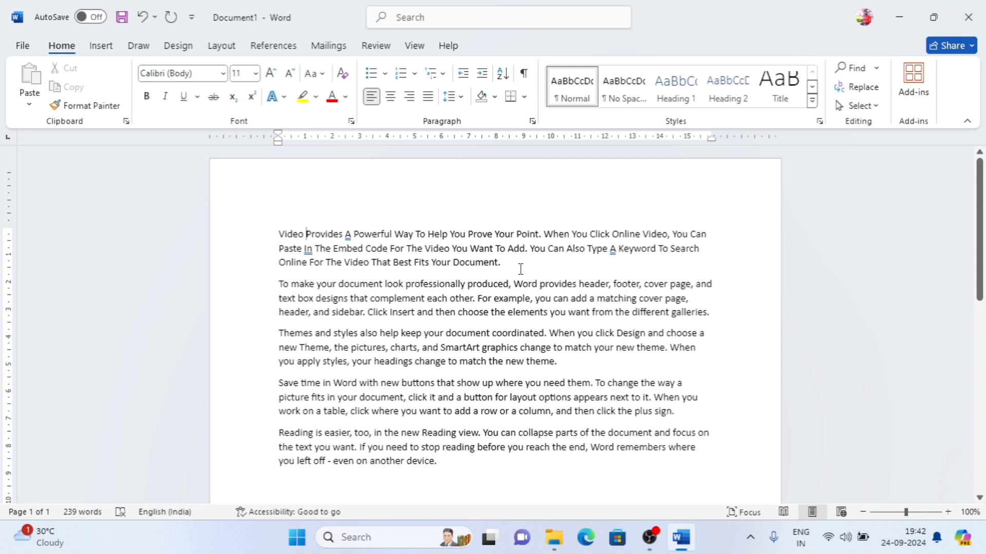
{"action": "left_click_drag", "start_coordinate": [511, 268], "coordinate": [251, 231]}
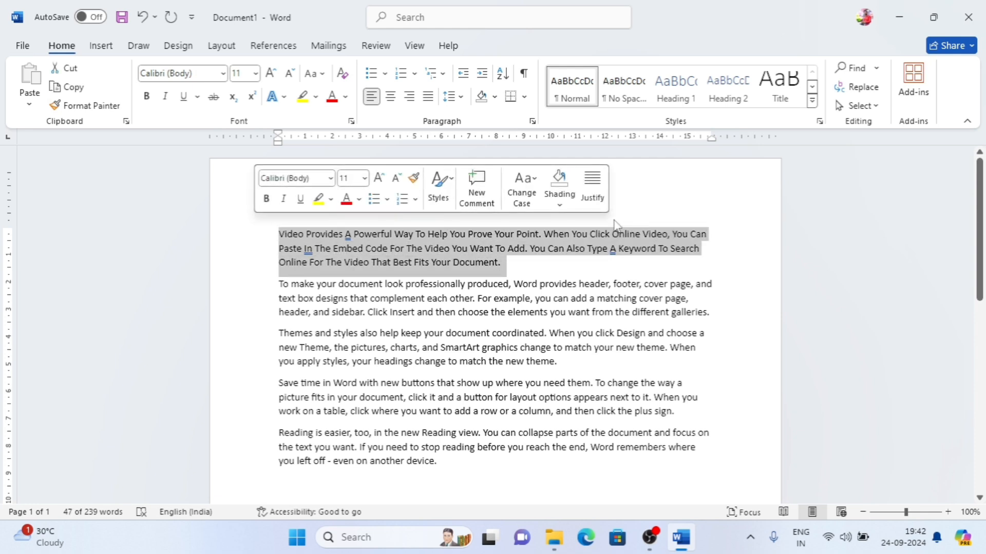
{"action": "left_click", "coordinate": [315, 73]}
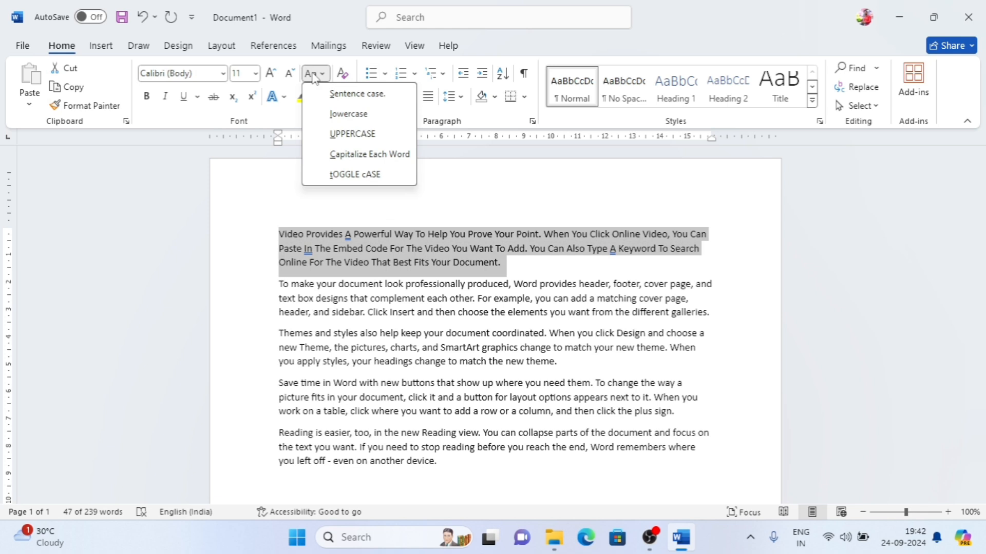
{"action": "left_click", "coordinate": [326, 114]}
{"action": "left_click", "coordinate": [468, 266]}
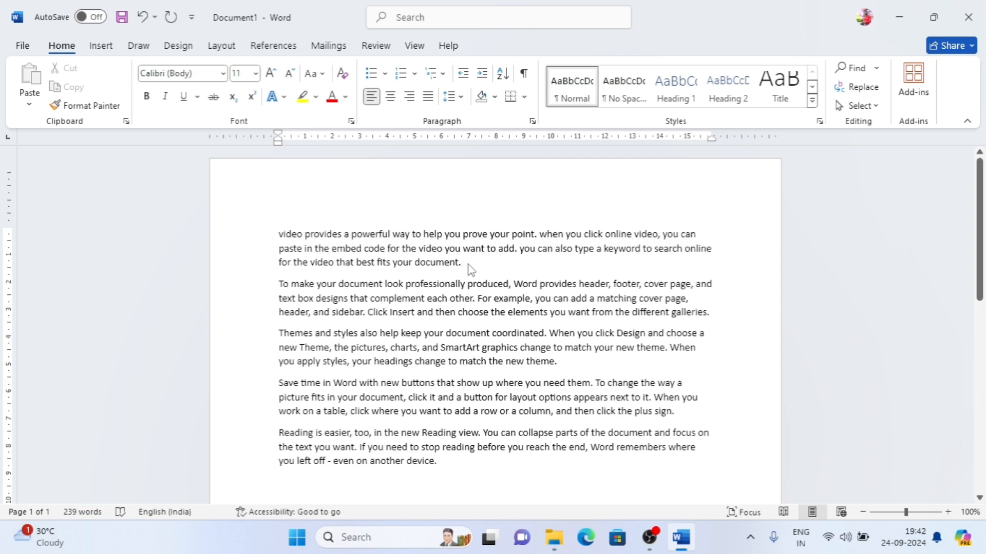
Toggle the first paragraph's case to capitals, then back to lowercase.
{"action": "left_click_drag", "start_coordinate": [465, 264], "coordinate": [231, 235]}
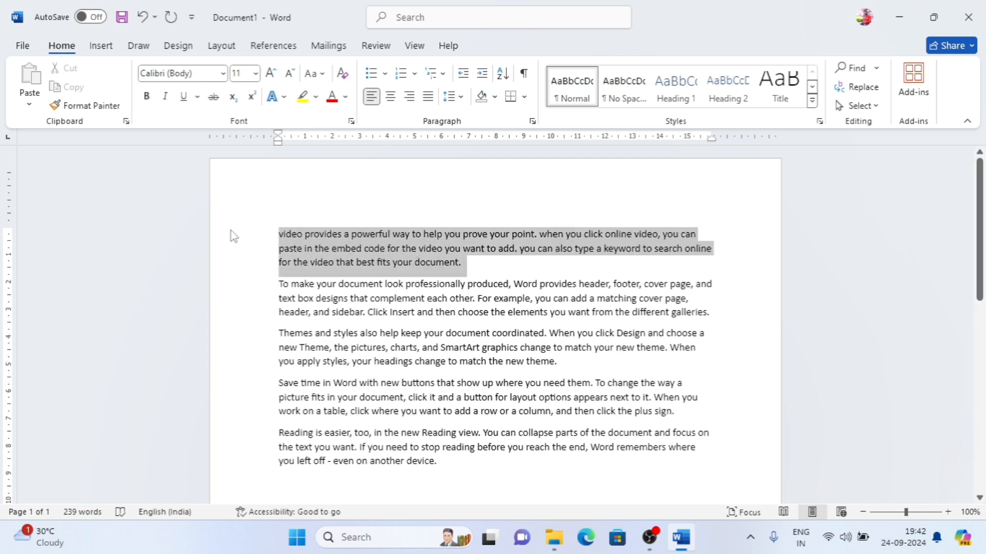
{"action": "left_click", "coordinate": [314, 74]}
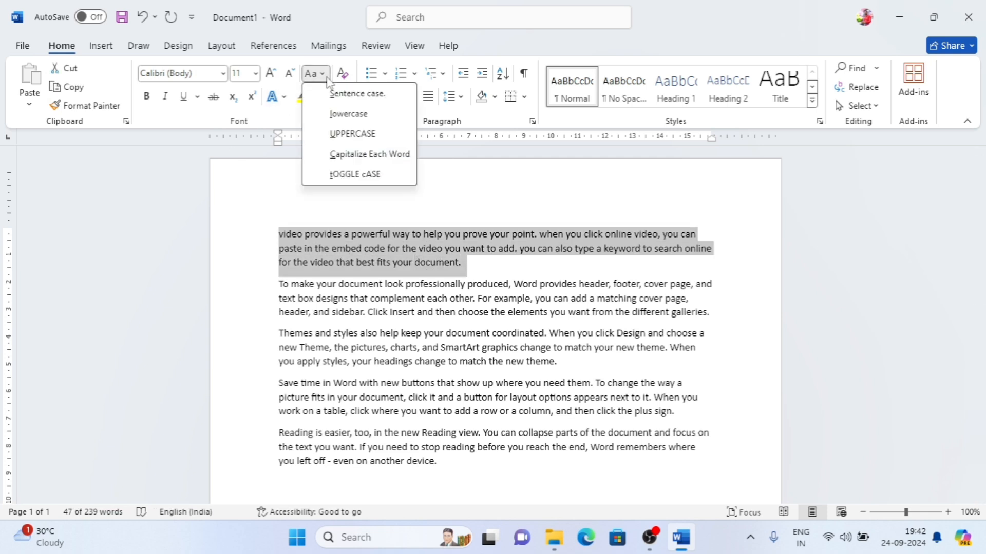
{"action": "left_click", "coordinate": [341, 175]}
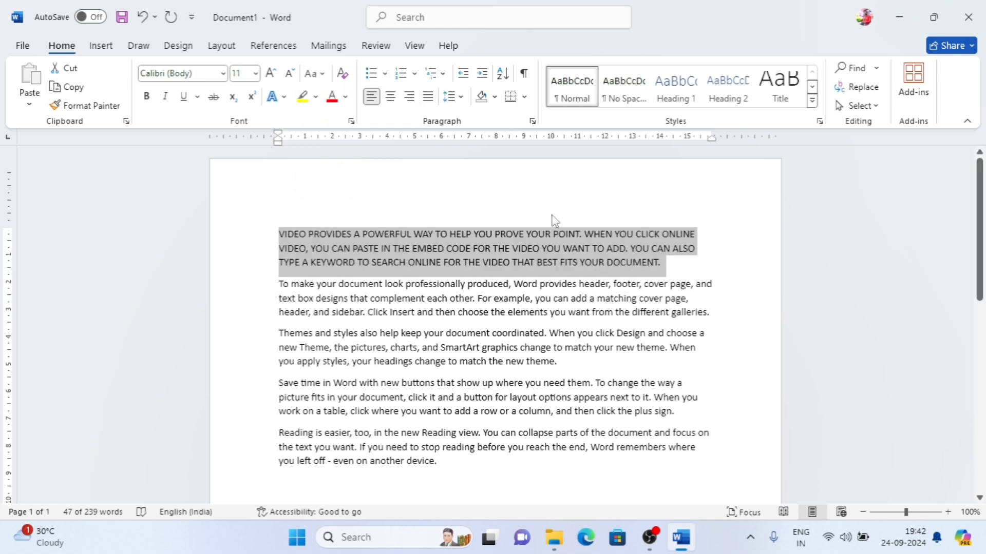
{"action": "left_click", "coordinate": [320, 74]}
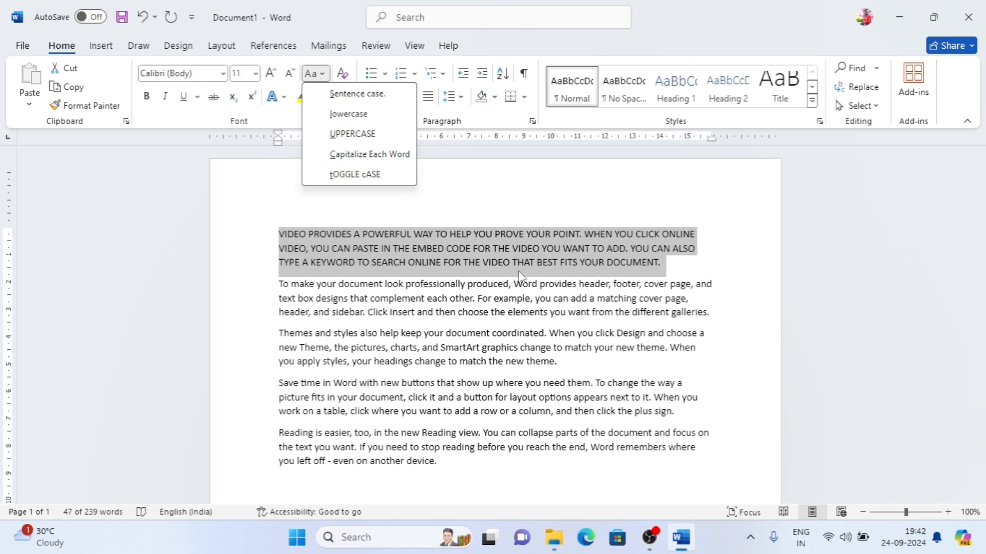
{"action": "left_click", "coordinate": [364, 174]}
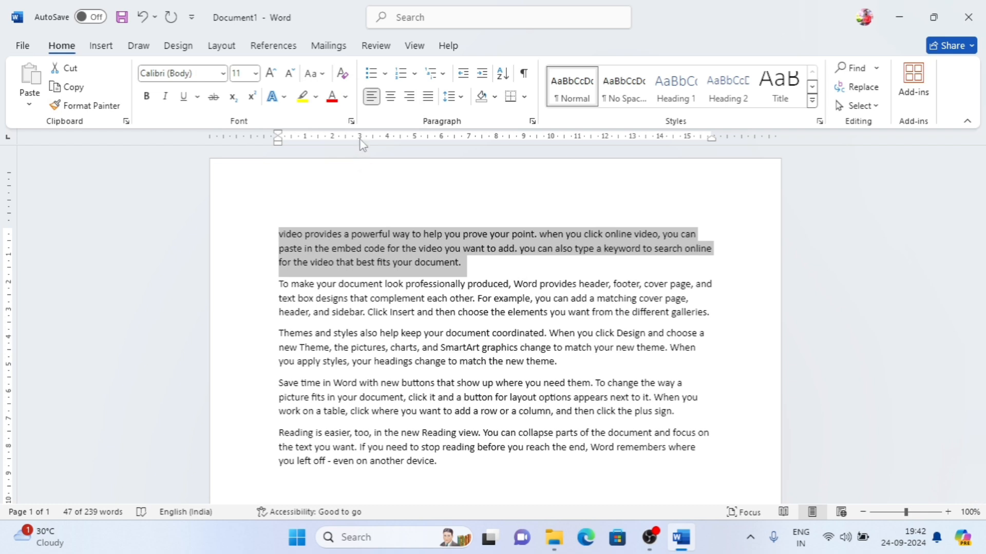
{"action": "left_click", "coordinate": [323, 75]}
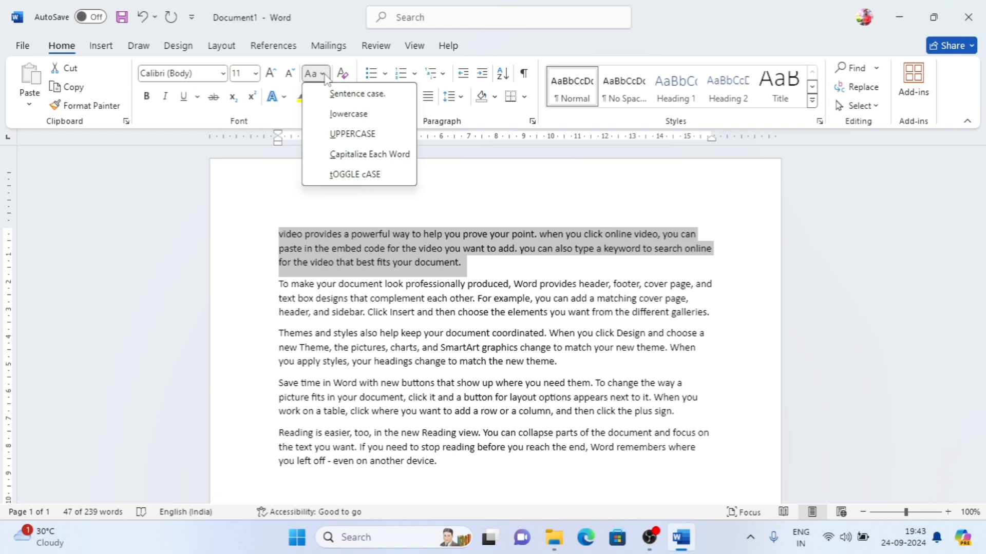
{"action": "left_click", "coordinate": [401, 213]}
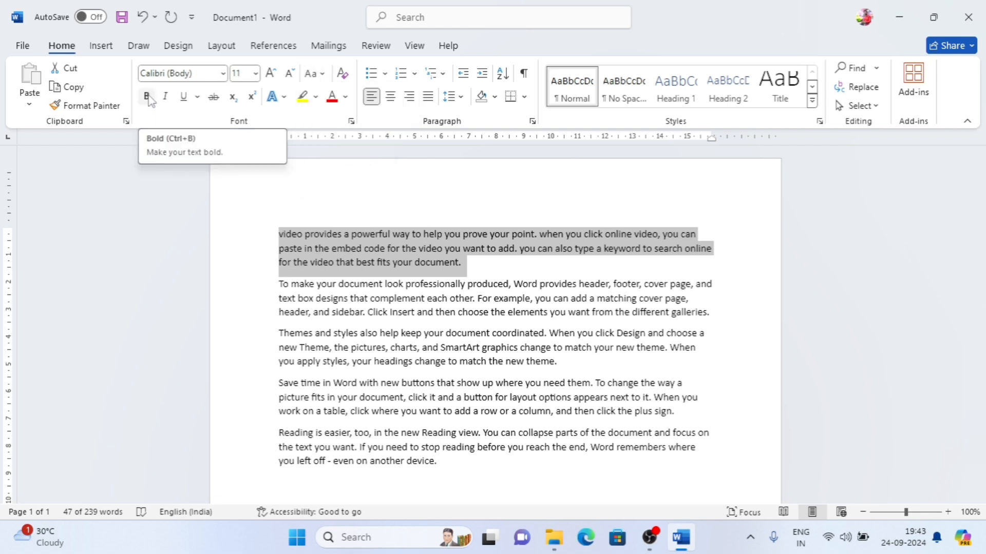
{"action": "left_click", "coordinate": [480, 271]}
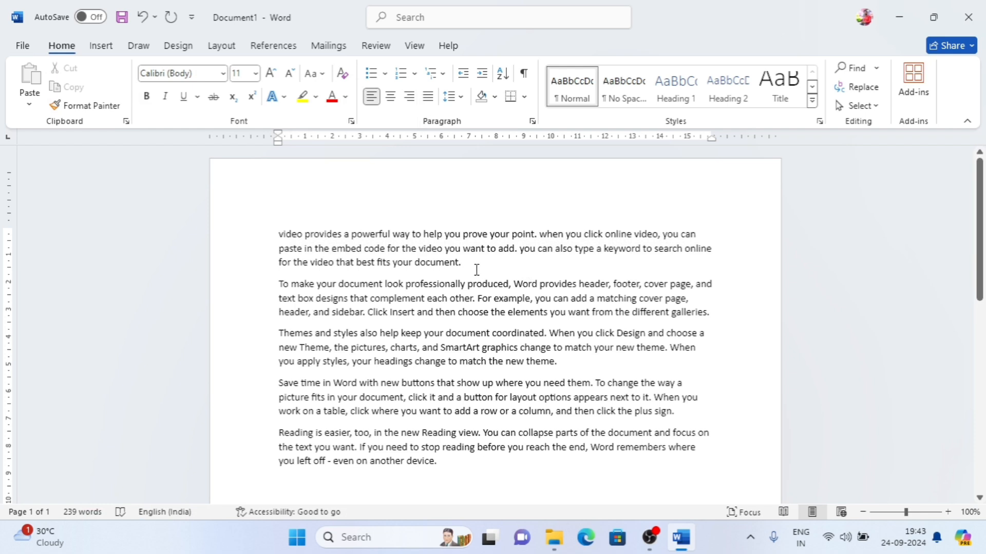
{"action": "left_click_drag", "start_coordinate": [476, 270], "coordinate": [279, 238]}
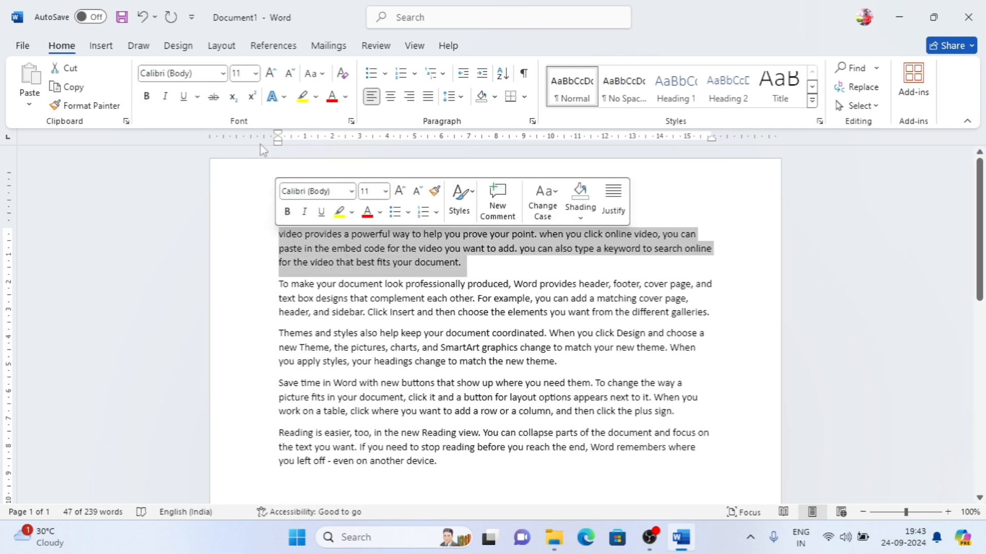
{"action": "left_click", "coordinate": [148, 97]}
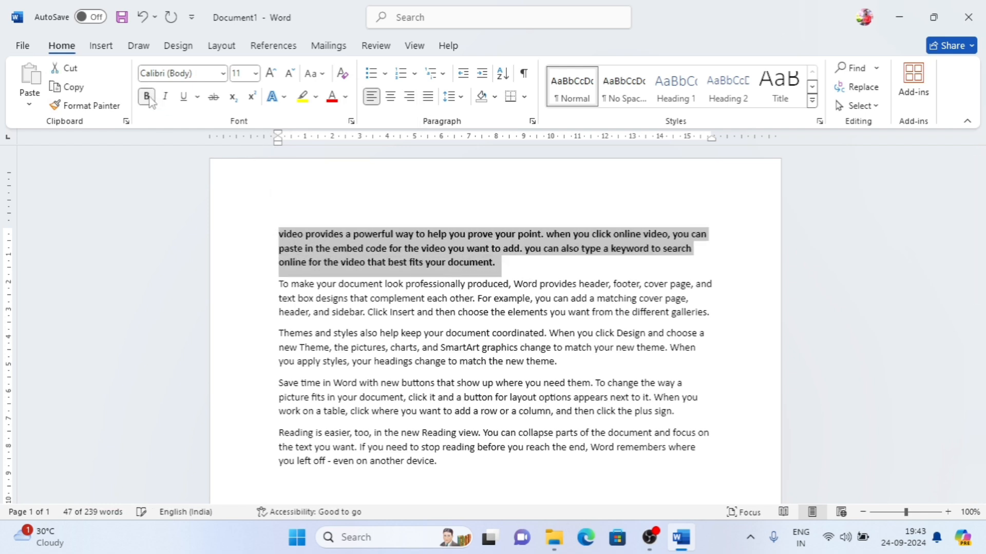
{"action": "left_click", "coordinate": [520, 249]}
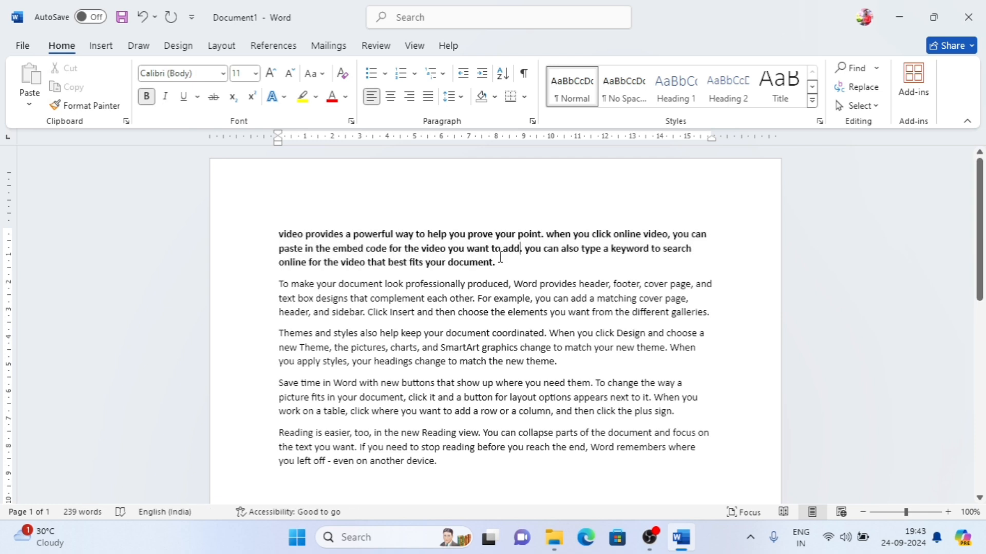
{"action": "left_click_drag", "start_coordinate": [500, 263], "coordinate": [248, 240]}
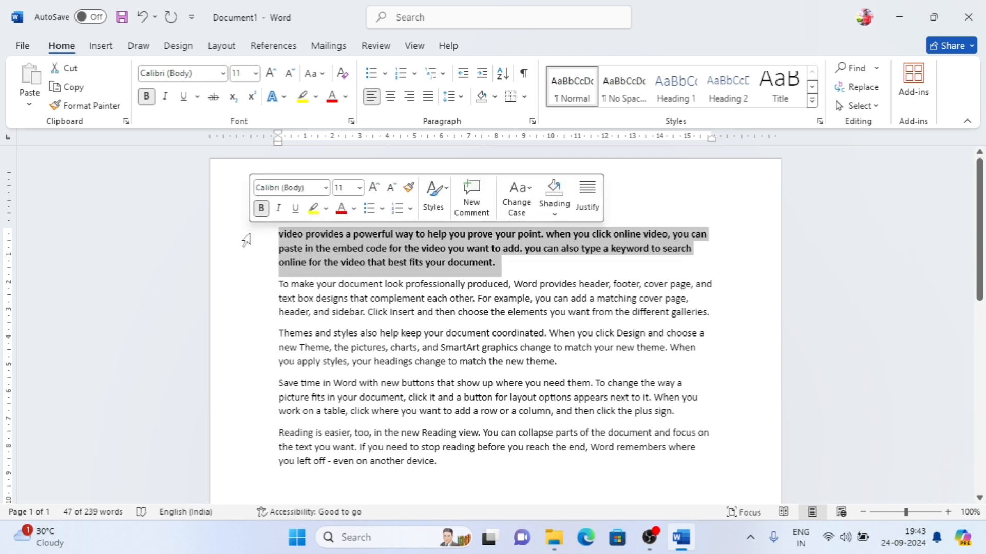
{"action": "left_click", "coordinate": [147, 103]}
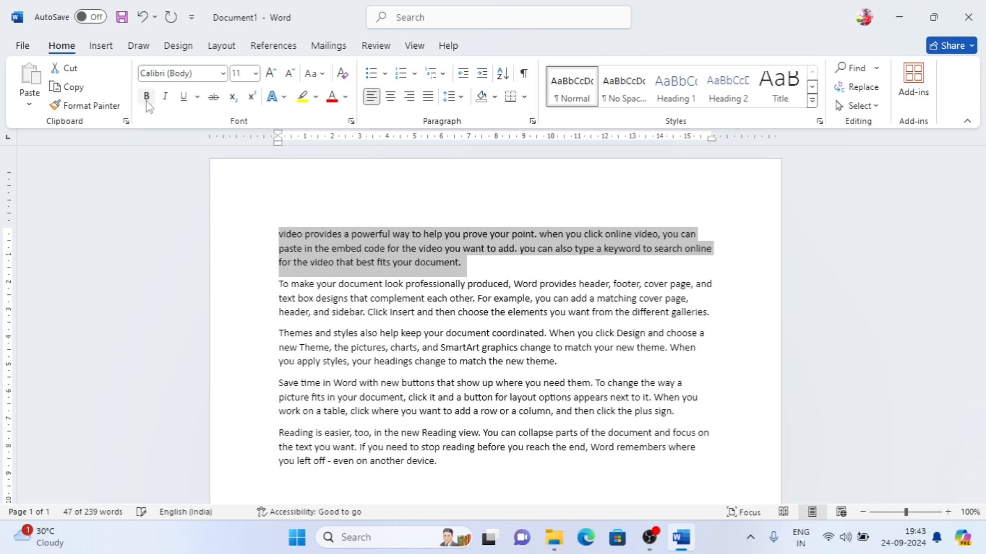
{"action": "left_click", "coordinate": [482, 249]}
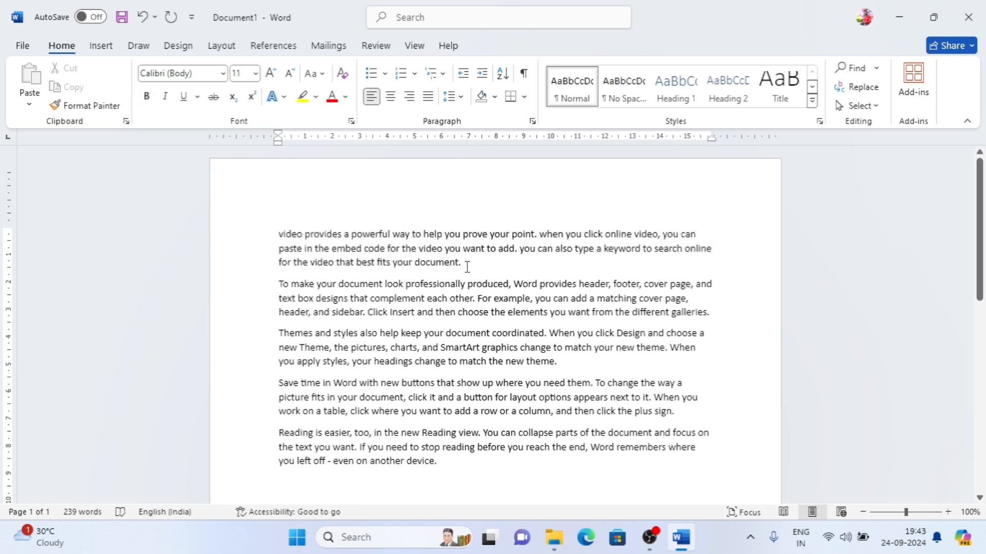
{"action": "left_click_drag", "start_coordinate": [467, 263], "coordinate": [266, 229]}
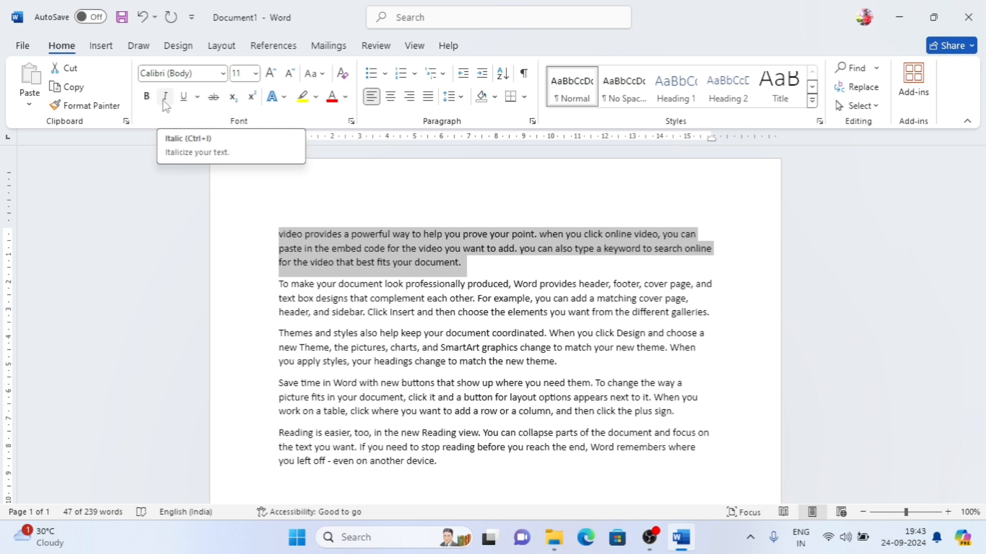
{"action": "left_click", "coordinate": [163, 100]}
{"action": "left_click", "coordinate": [165, 97]}
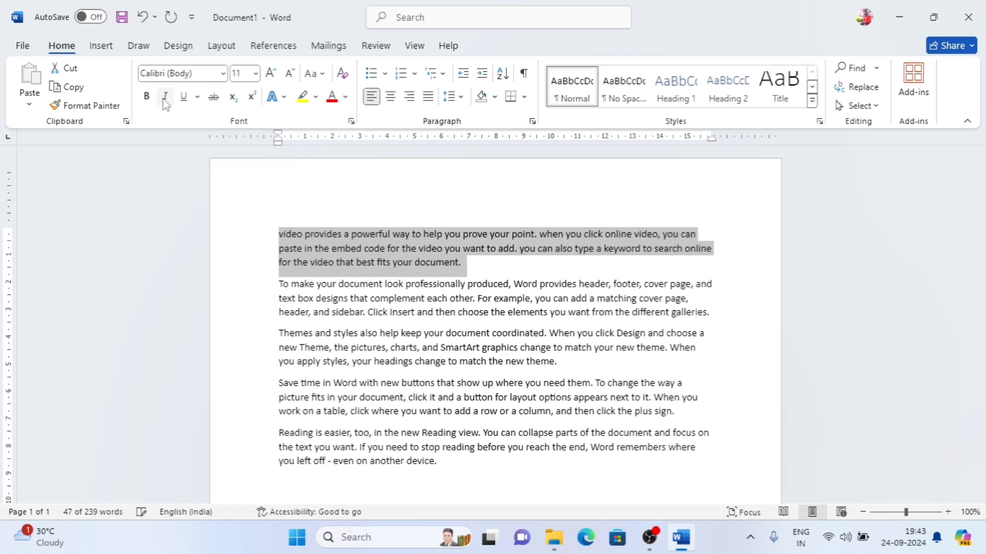
{"action": "left_click", "coordinate": [164, 97]}
{"action": "left_click", "coordinate": [164, 98]}
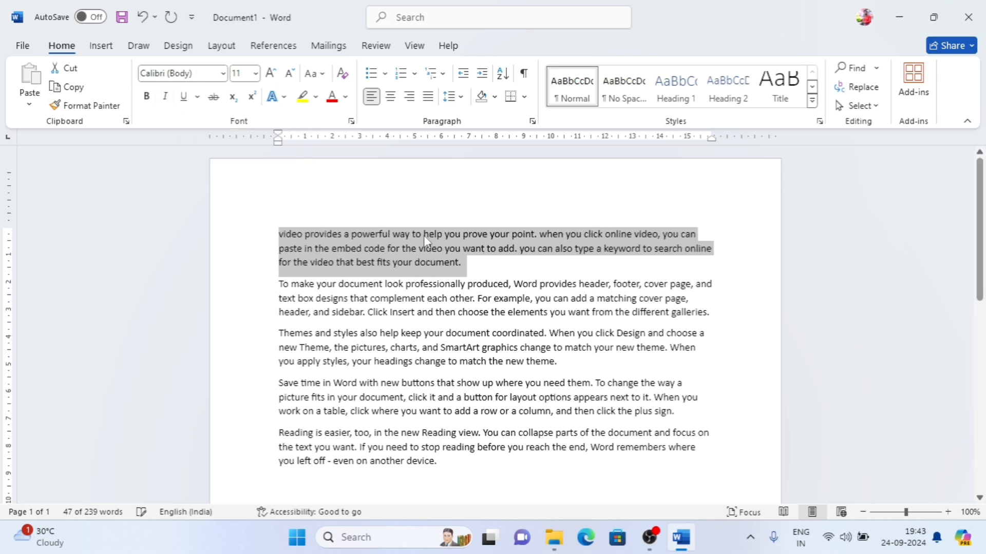
{"action": "left_click", "coordinate": [519, 268]}
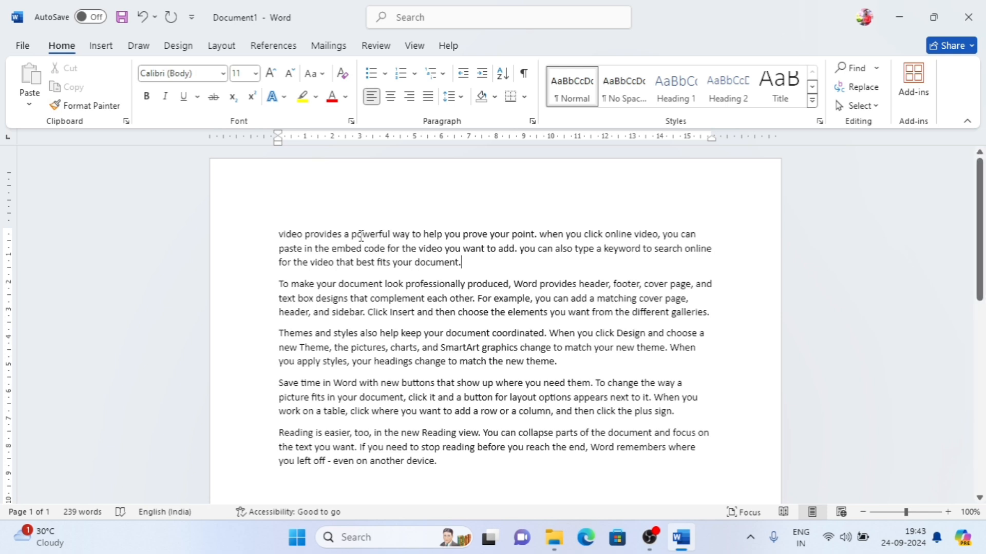
{"action": "left_click_drag", "start_coordinate": [350, 235], "coordinate": [455, 238]}
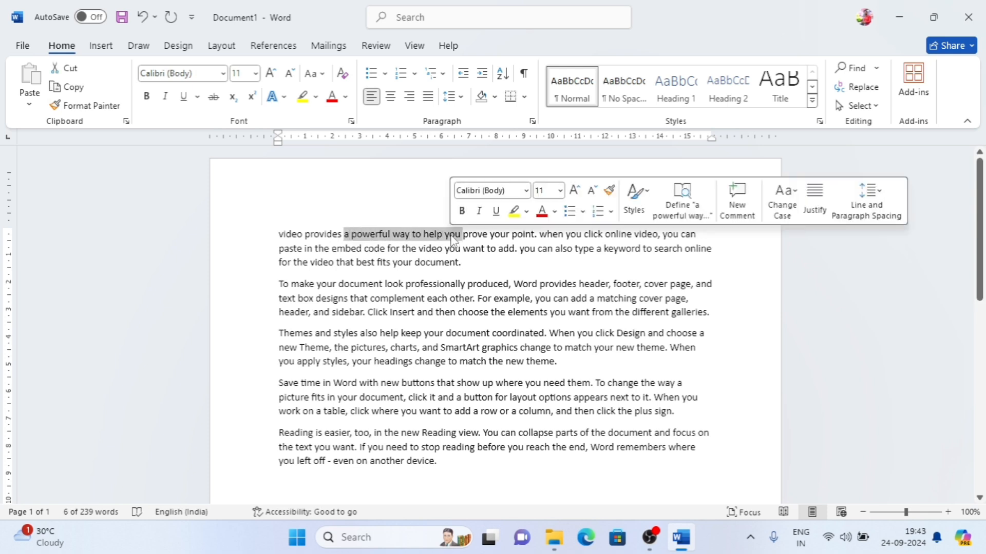
{"action": "left_click", "coordinate": [197, 97]}
{"action": "left_click", "coordinate": [205, 118]}
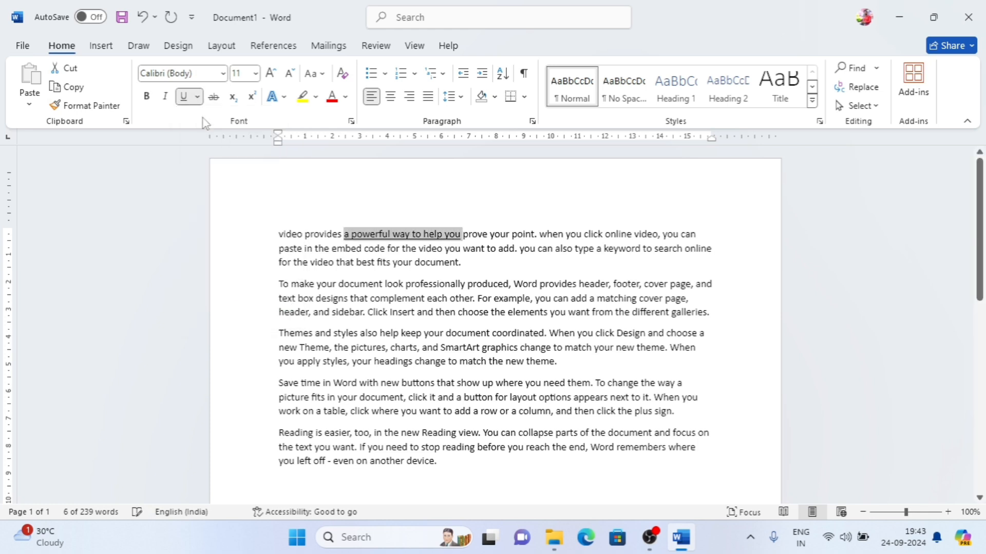
{"action": "left_click", "coordinate": [199, 97]}
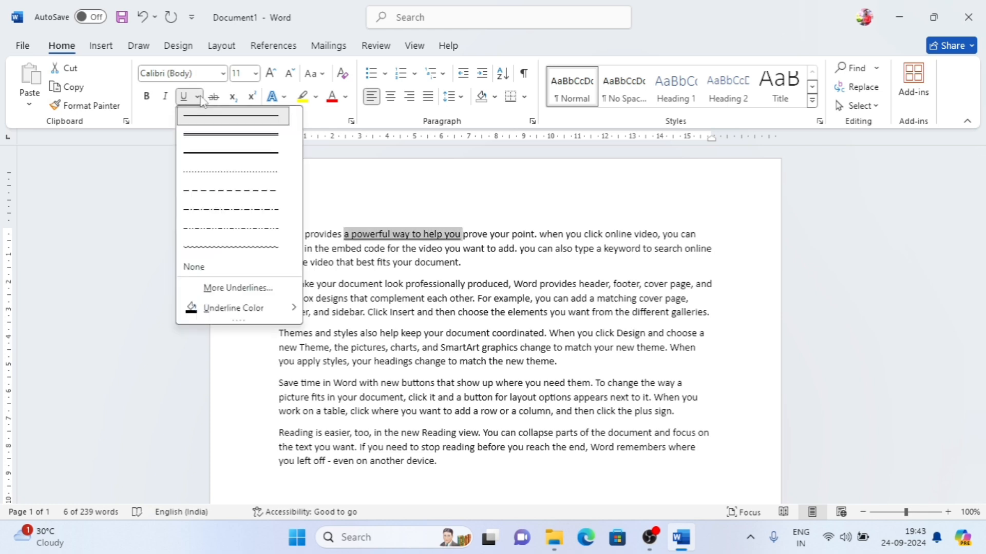
{"action": "left_click", "coordinate": [213, 134]}
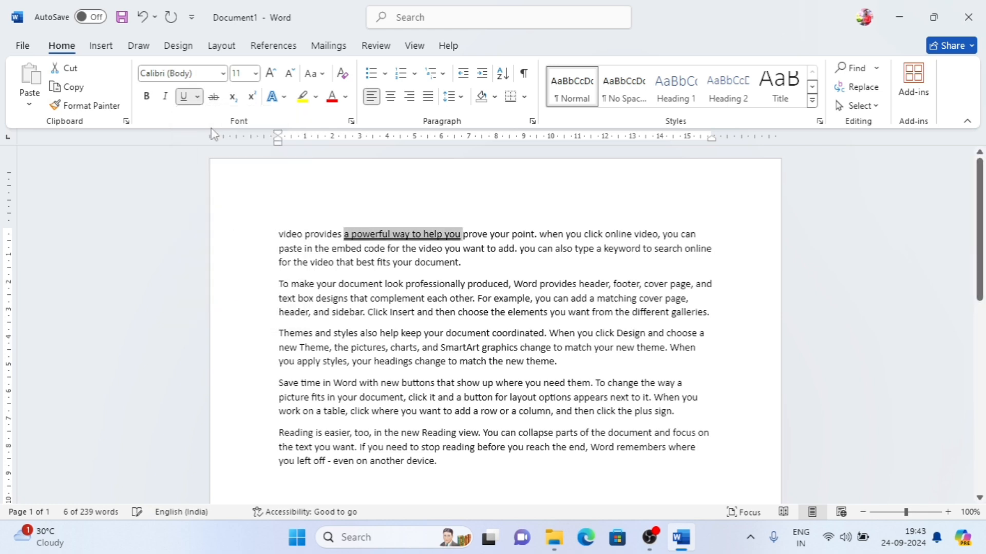
{"action": "left_click", "coordinate": [197, 97]}
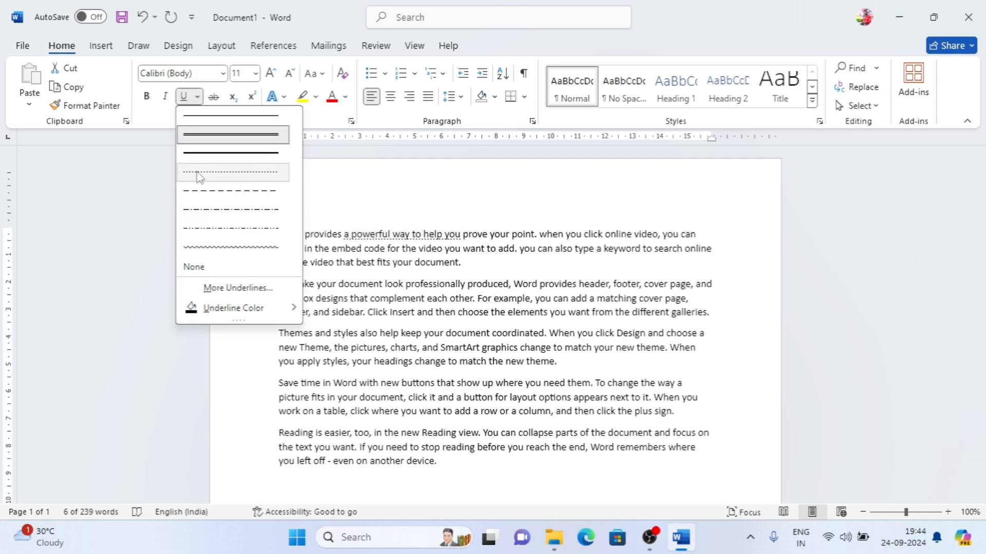
{"action": "left_click", "coordinate": [205, 269]}
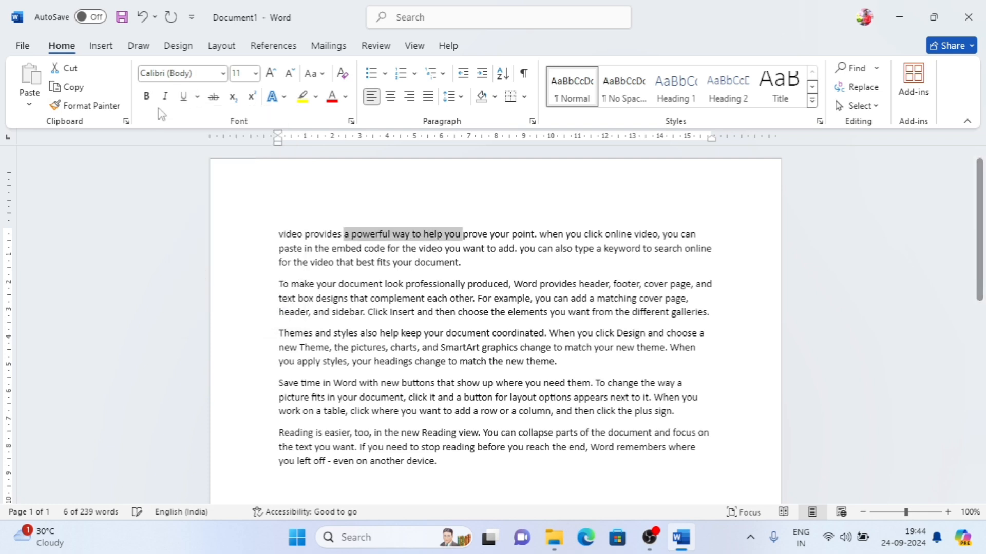
{"action": "left_click", "coordinate": [197, 97]}
{"action": "left_click", "coordinate": [201, 139]}
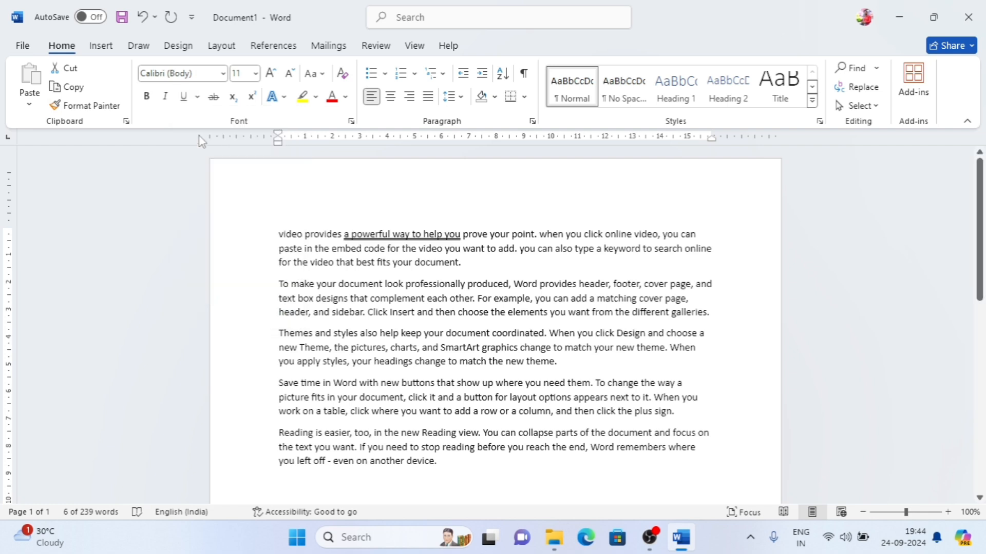
{"action": "left_click", "coordinate": [198, 98]}
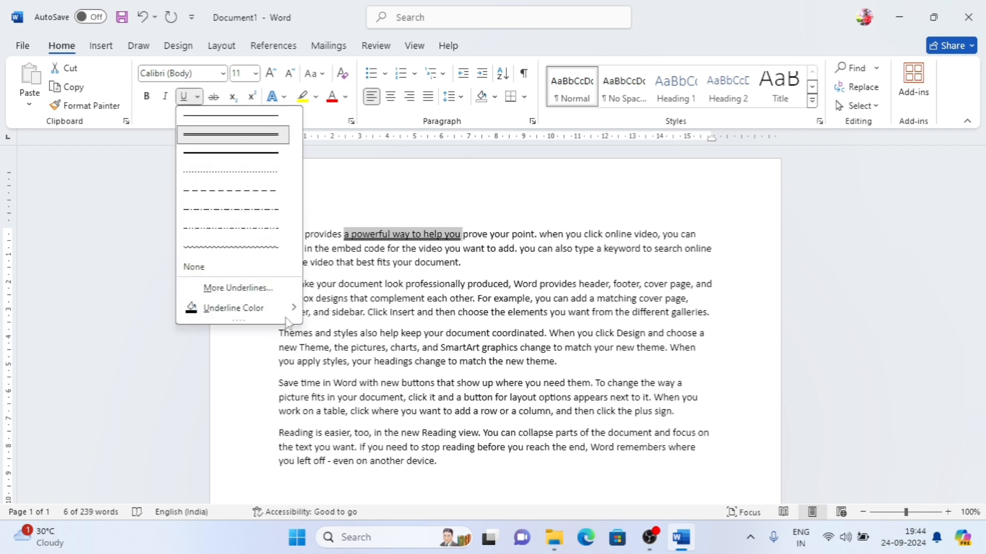
{"action": "mouse_move", "coordinate": [293, 317]}
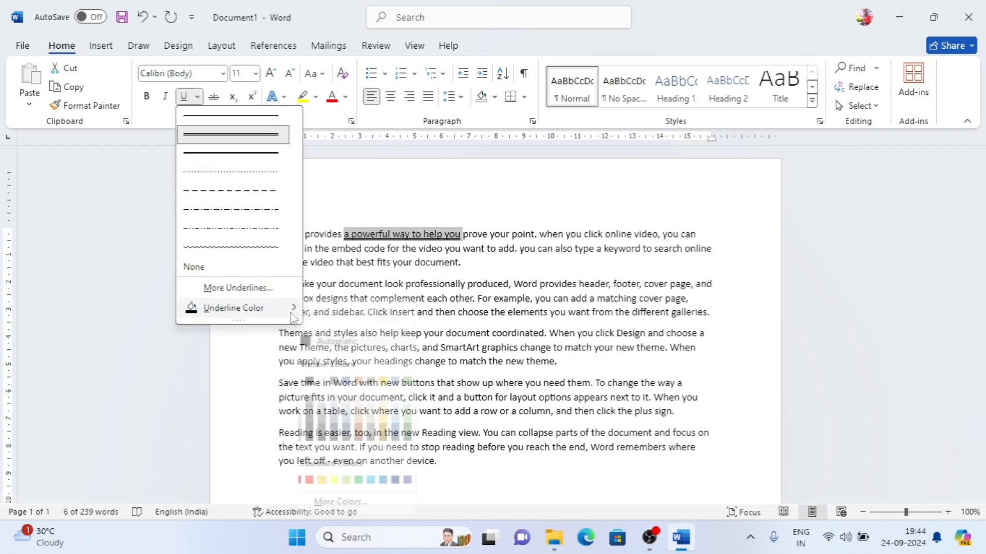
{"action": "left_click", "coordinate": [320, 480]}
{"action": "left_click", "coordinate": [451, 284]}
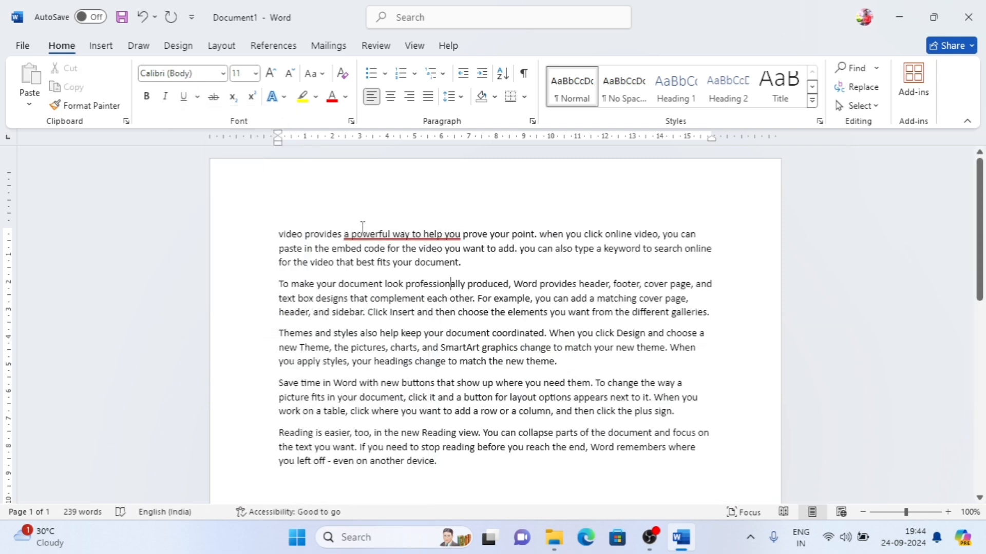
{"action": "left_click_drag", "start_coordinate": [461, 238], "coordinate": [343, 238]}
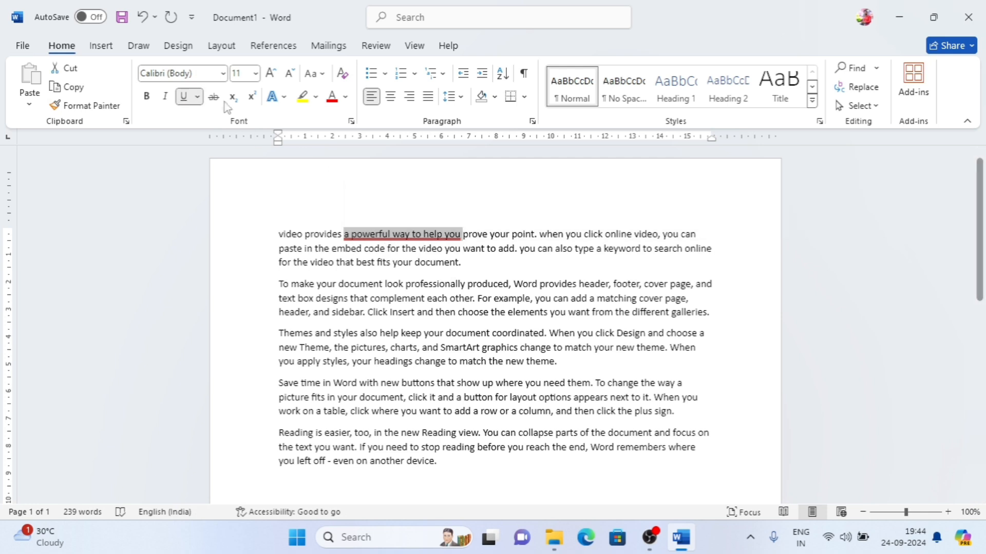
{"action": "left_click", "coordinate": [197, 96]}
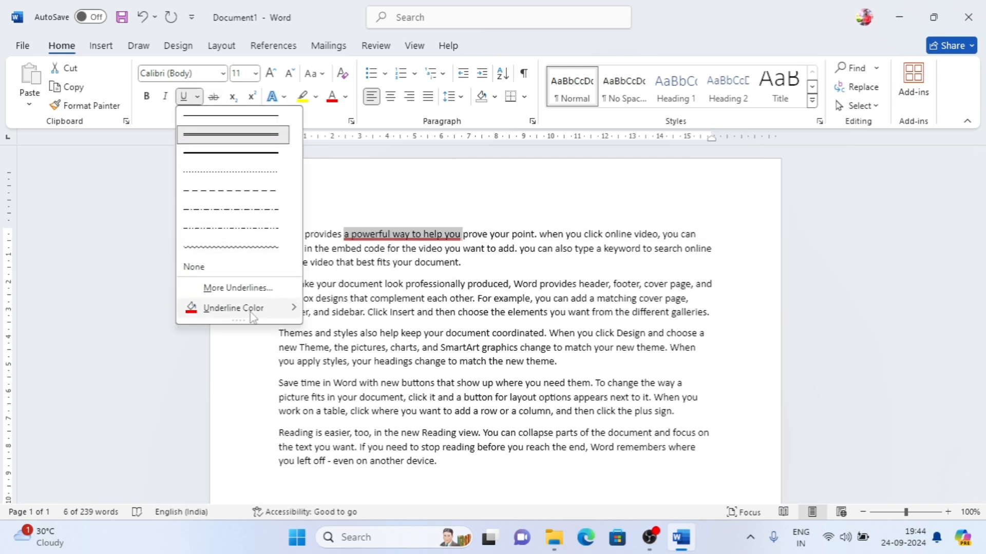
{"action": "mouse_move", "coordinate": [252, 309]}
{"action": "left_click", "coordinate": [418, 383]}
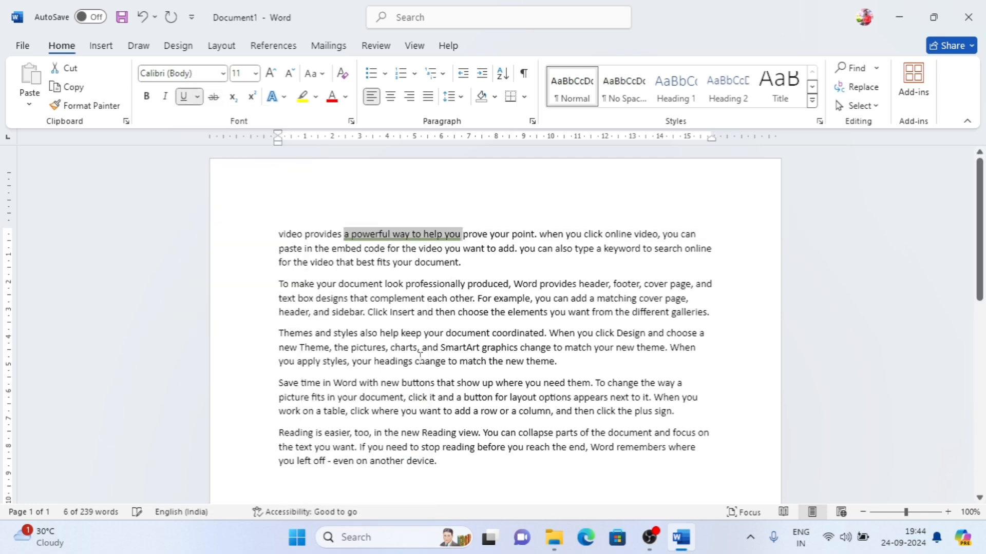
{"action": "left_click", "coordinate": [449, 263]}
{"action": "left_click_drag", "start_coordinate": [461, 238], "coordinate": [344, 238]}
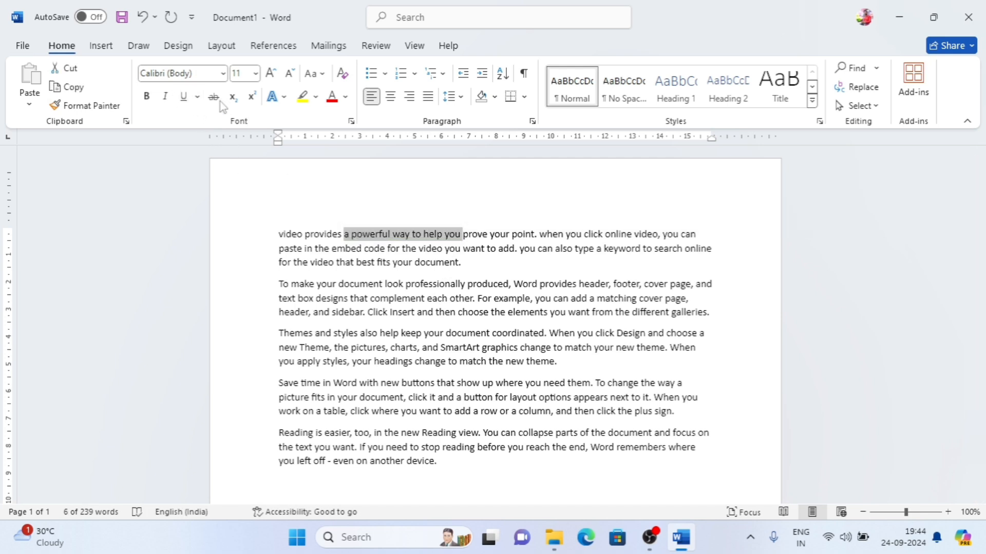
{"action": "left_click", "coordinate": [197, 96]}
{"action": "left_click", "coordinate": [213, 266]}
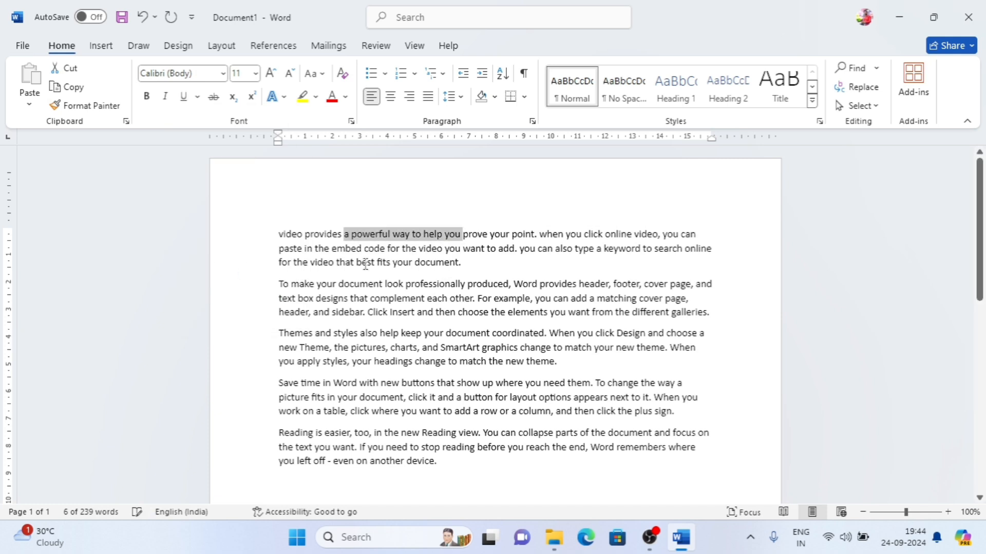
{"action": "left_click", "coordinate": [417, 262]}
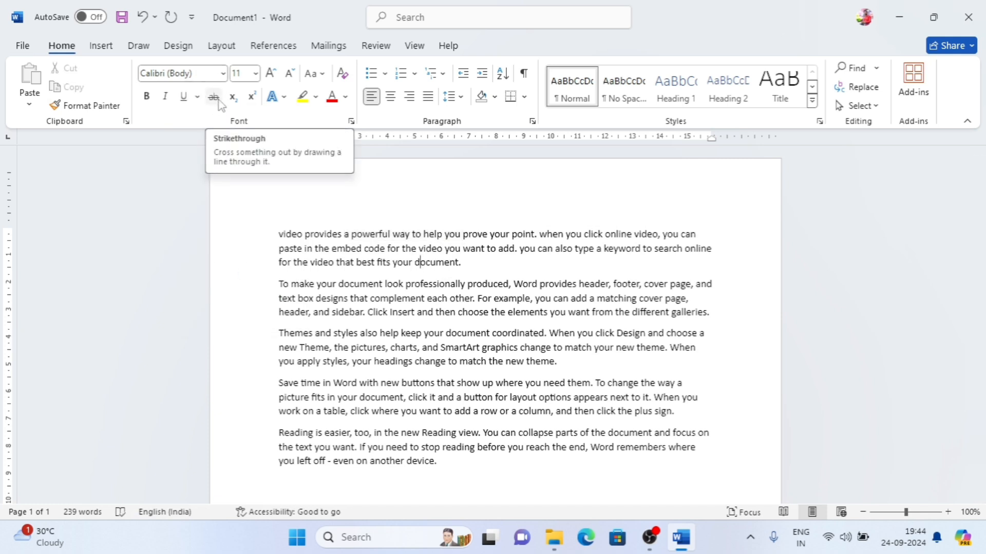
{"action": "left_click", "coordinate": [276, 246]}
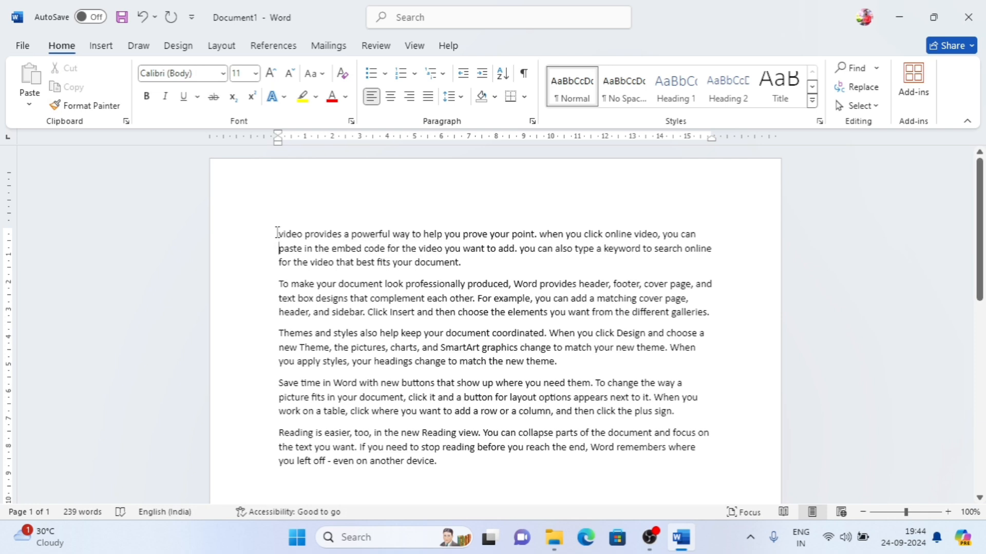
{"action": "left_click_drag", "start_coordinate": [278, 232], "coordinate": [467, 264]}
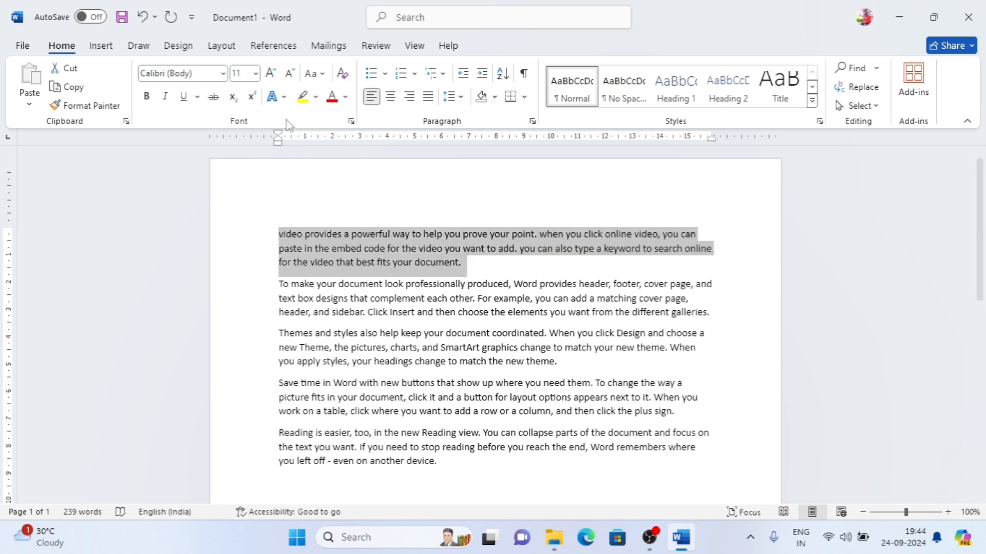
{"action": "left_click", "coordinate": [212, 99]}
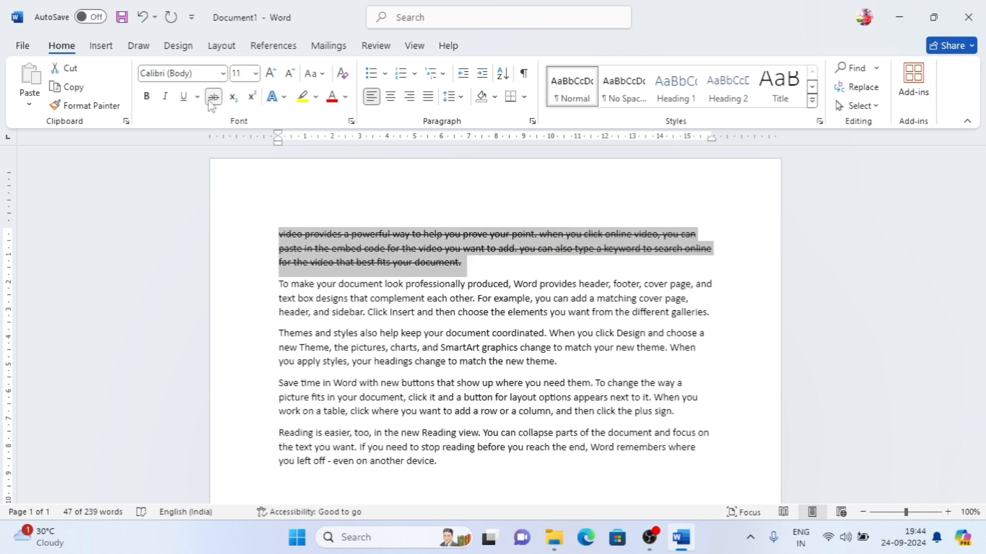
{"action": "left_click", "coordinate": [210, 99]}
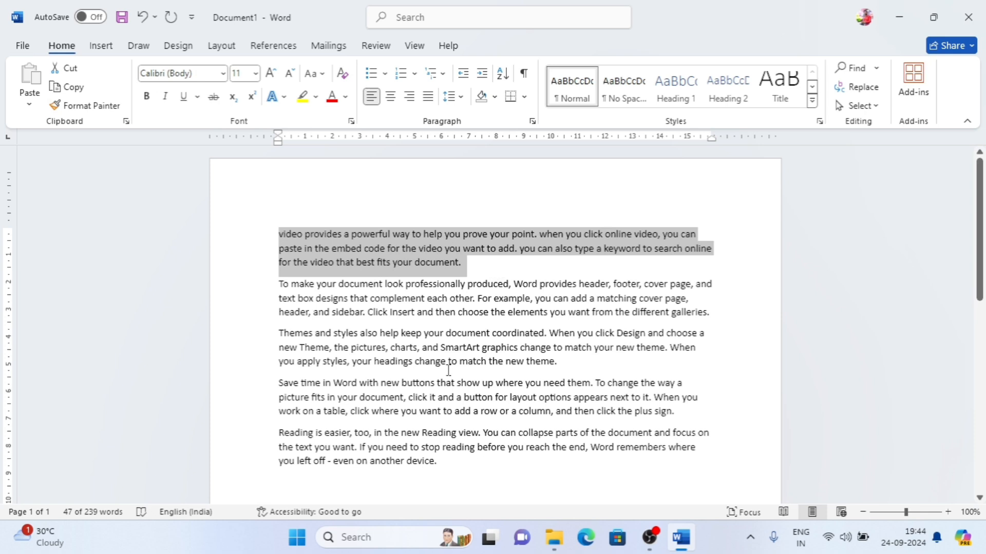
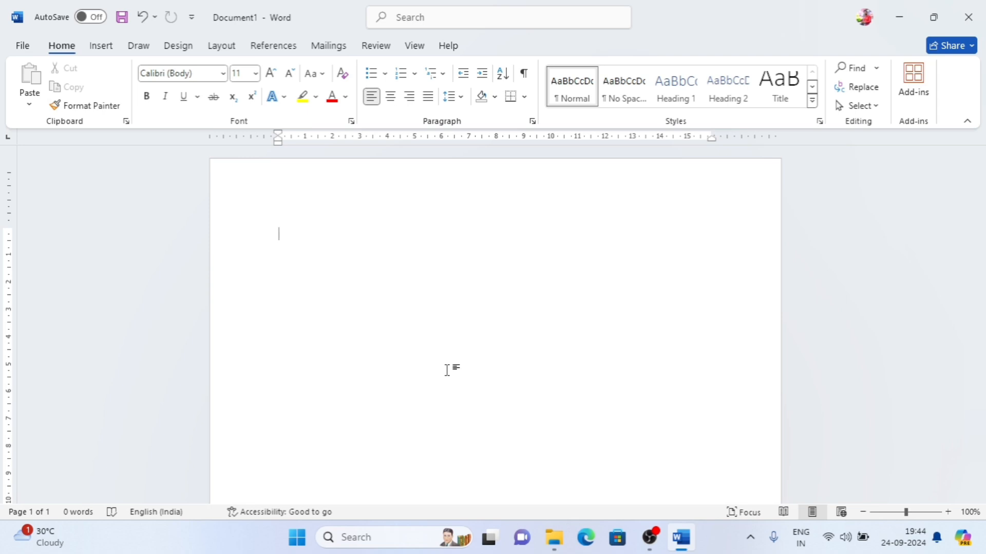
Type 999,599 and enlarge it to 28 pt.
{"action": "type", "text": "999"}
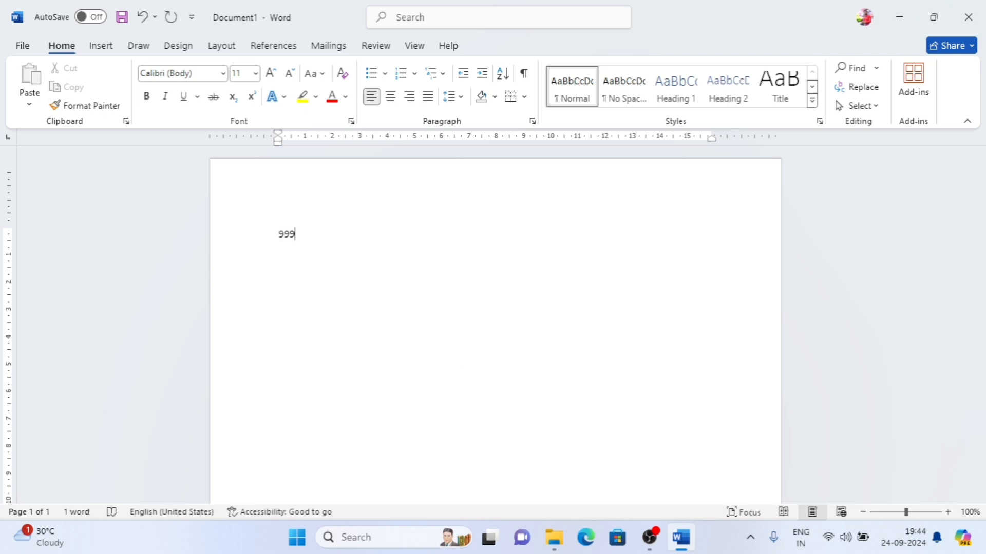
{"action": "type", "text": ",599"}
{"action": "left_click_drag", "start_coordinate": [332, 238], "coordinate": [277, 235]}
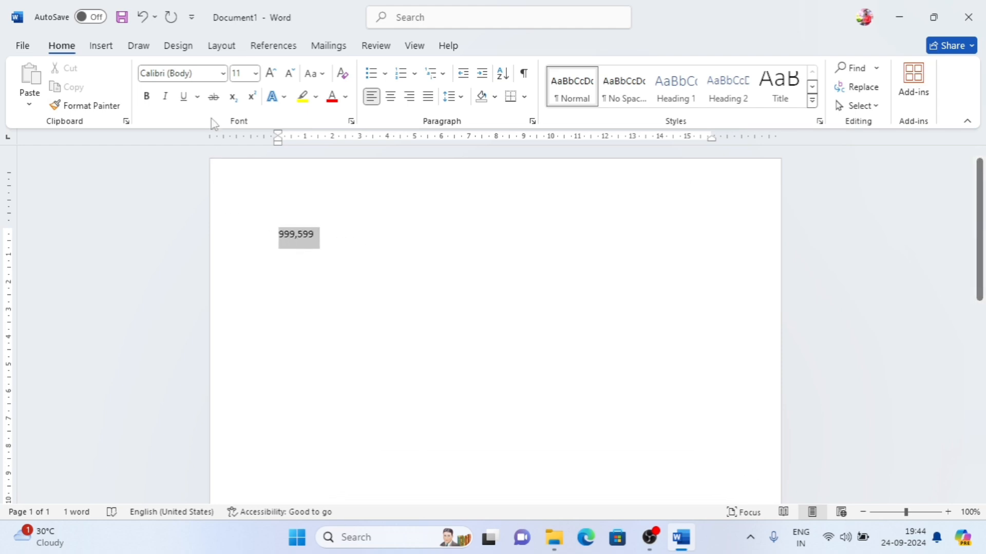
{"action": "left_click", "coordinate": [270, 74]}
{"action": "left_click", "coordinate": [270, 74]}
{"action": "left_click", "coordinate": [271, 74]}
{"action": "left_click", "coordinate": [271, 73]}
{"action": "left_click", "coordinate": [270, 73]}
{"action": "left_click", "coordinate": [271, 74]}
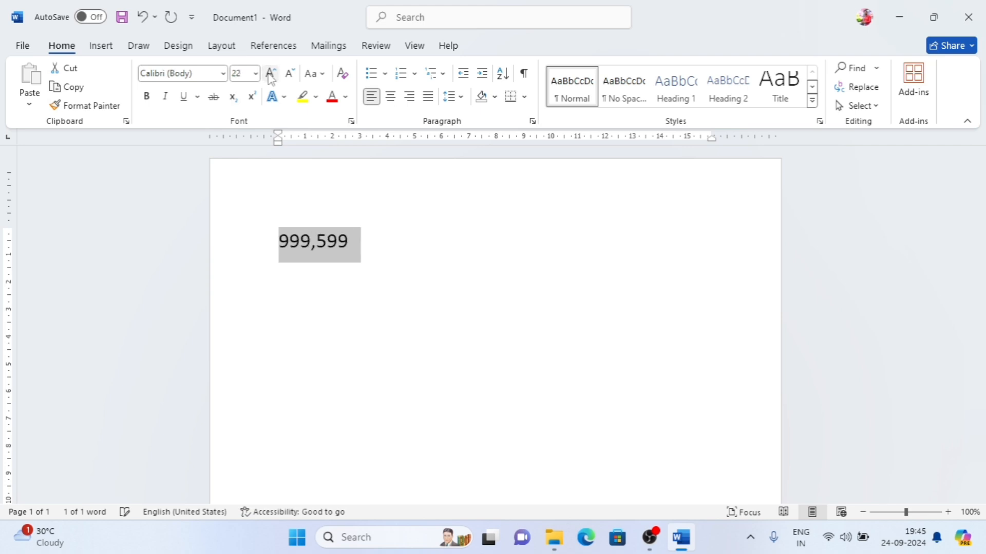
{"action": "left_click", "coordinate": [270, 74]}
{"action": "left_click", "coordinate": [270, 74]}
{"action": "left_click", "coordinate": [271, 73]}
{"action": "left_click", "coordinate": [323, 249]}
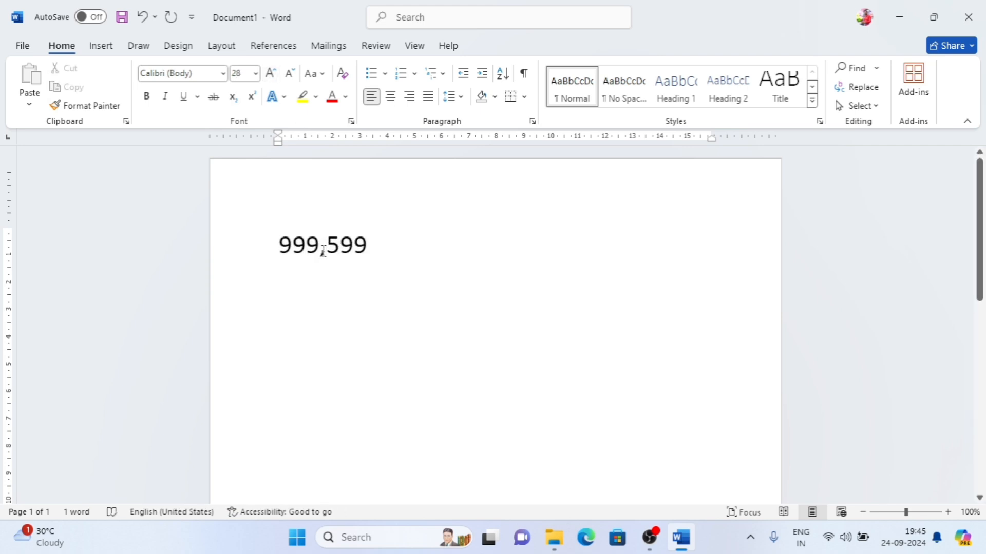
Strike through the 999, then delete the whole number to clear the page.
{"action": "left_click_drag", "start_coordinate": [323, 251], "coordinate": [277, 250]}
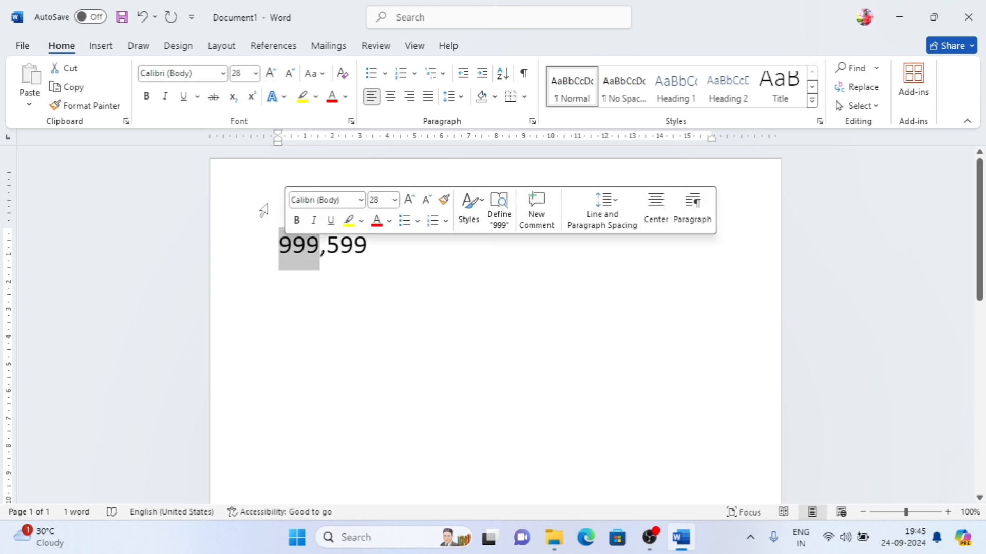
{"action": "left_click", "coordinate": [213, 97]}
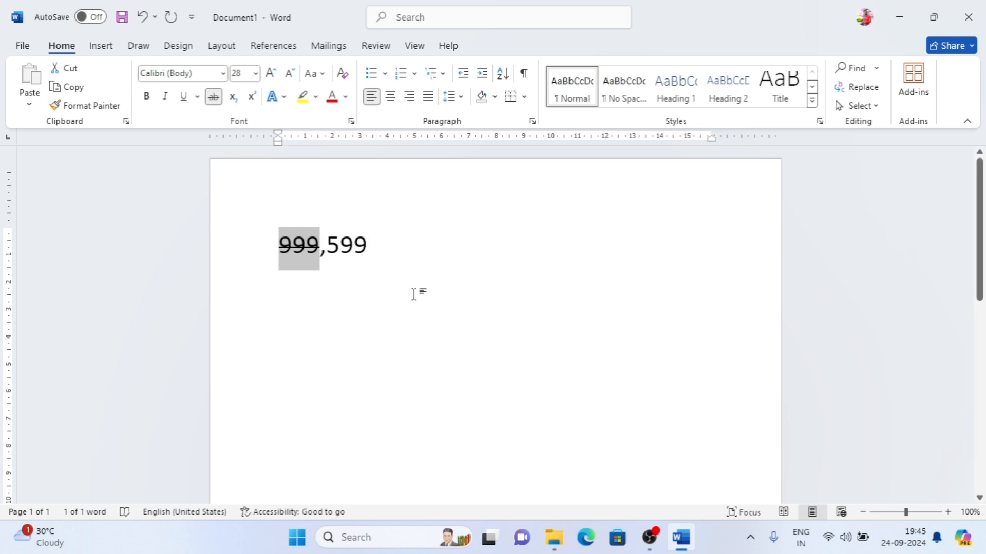
{"action": "left_click", "coordinate": [330, 275]}
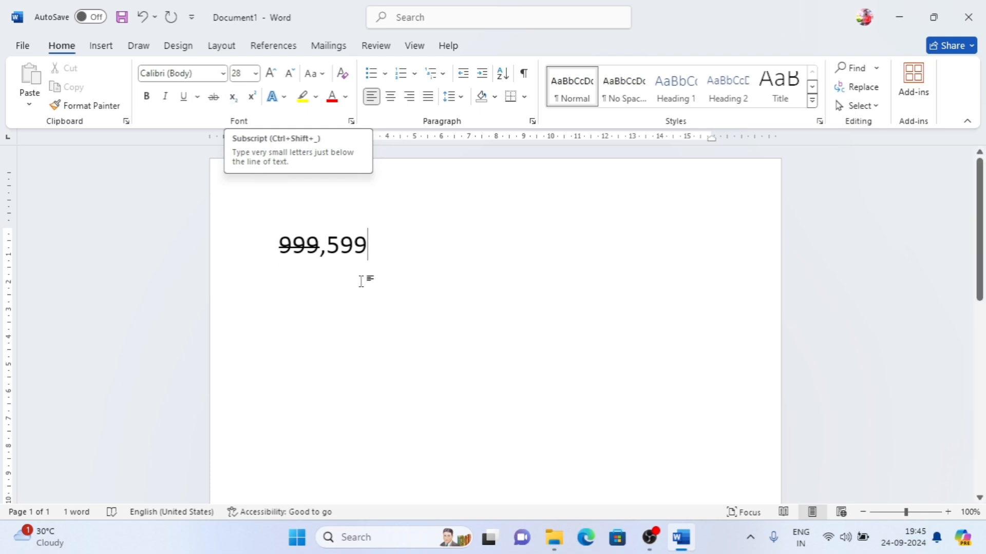
{"action": "left_click_drag", "start_coordinate": [374, 249], "coordinate": [274, 251]}
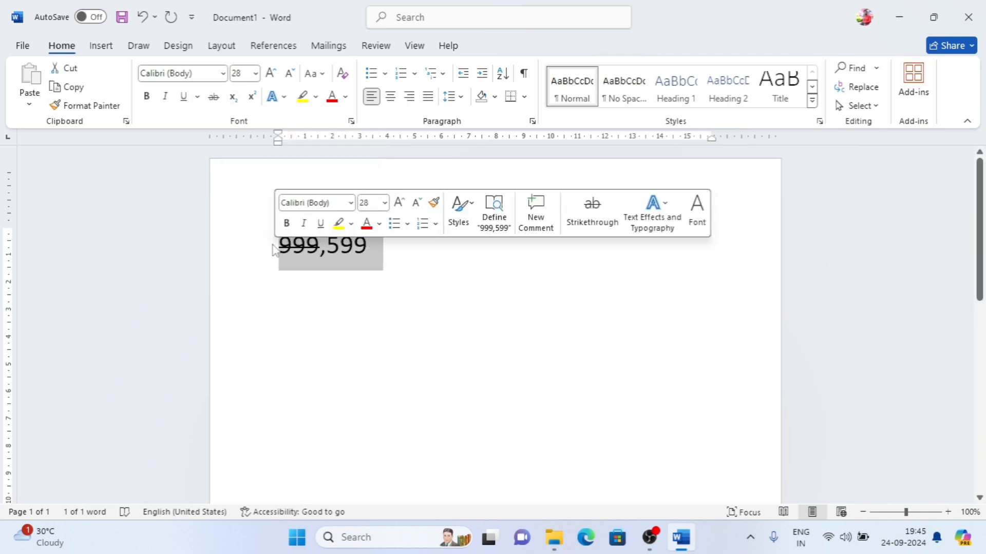
{"action": "key", "text": "Delete"}
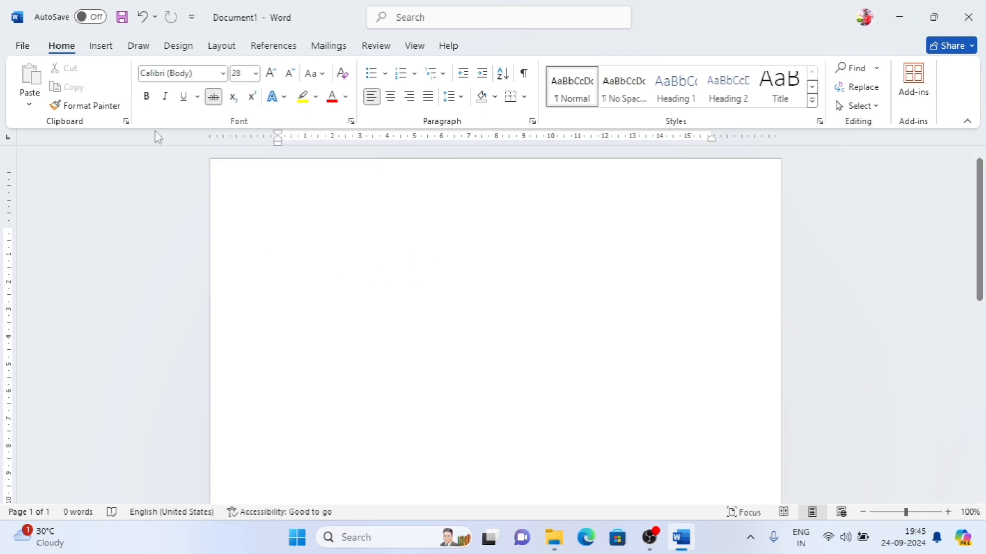
With strikethrough off, type Co2 and make its 2 a subscript.
{"action": "left_click", "coordinate": [213, 96]}
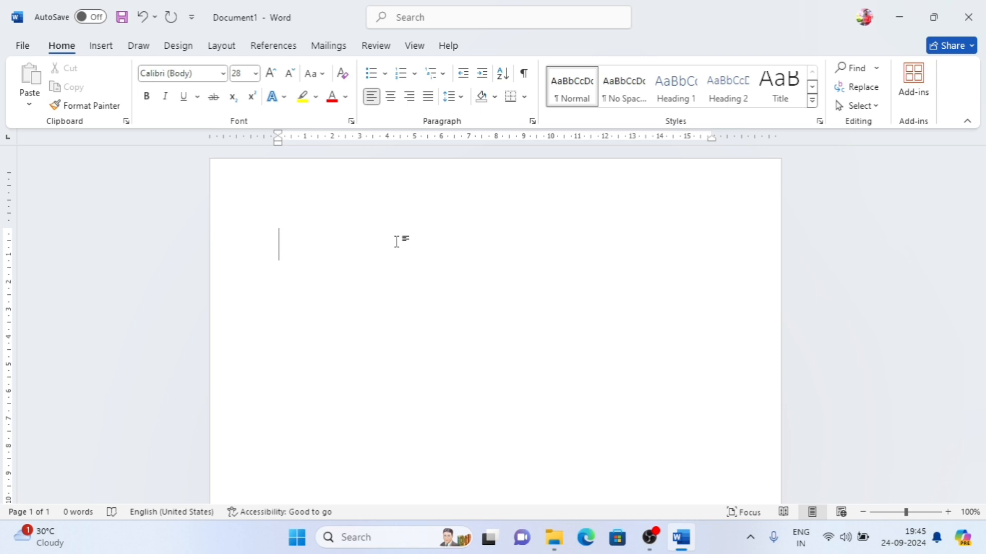
{"action": "type", "text": "co2"}
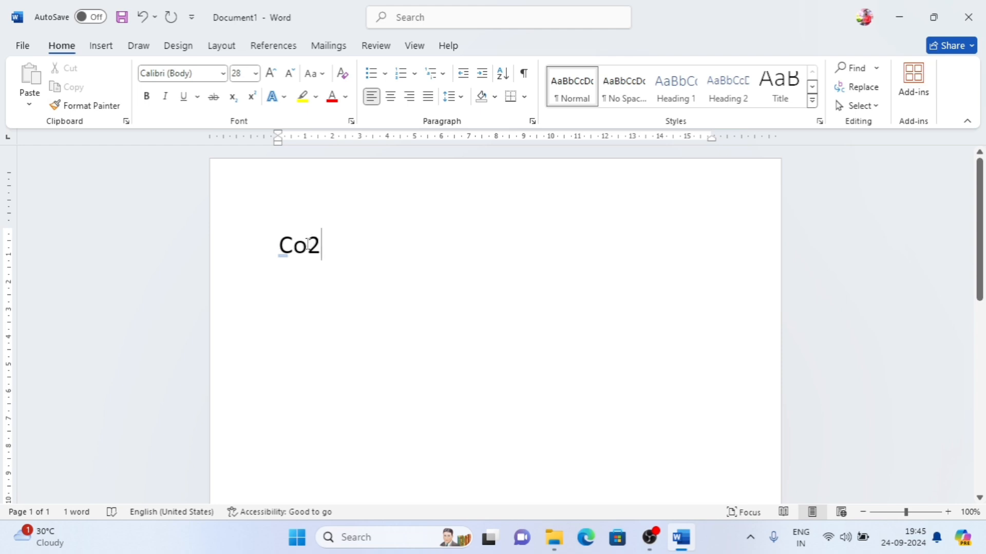
{"action": "left_click_drag", "start_coordinate": [307, 246], "coordinate": [321, 245]}
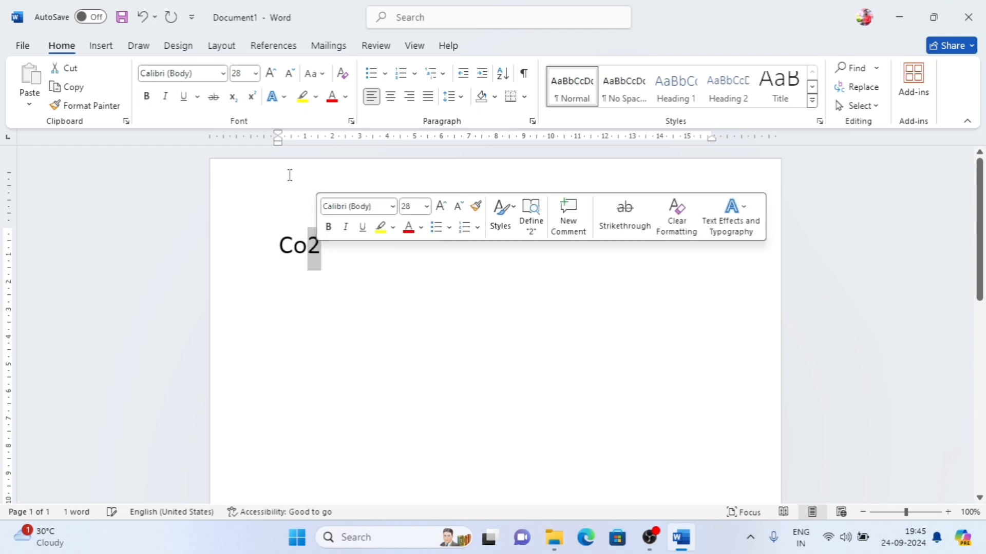
{"action": "left_click", "coordinate": [235, 99]}
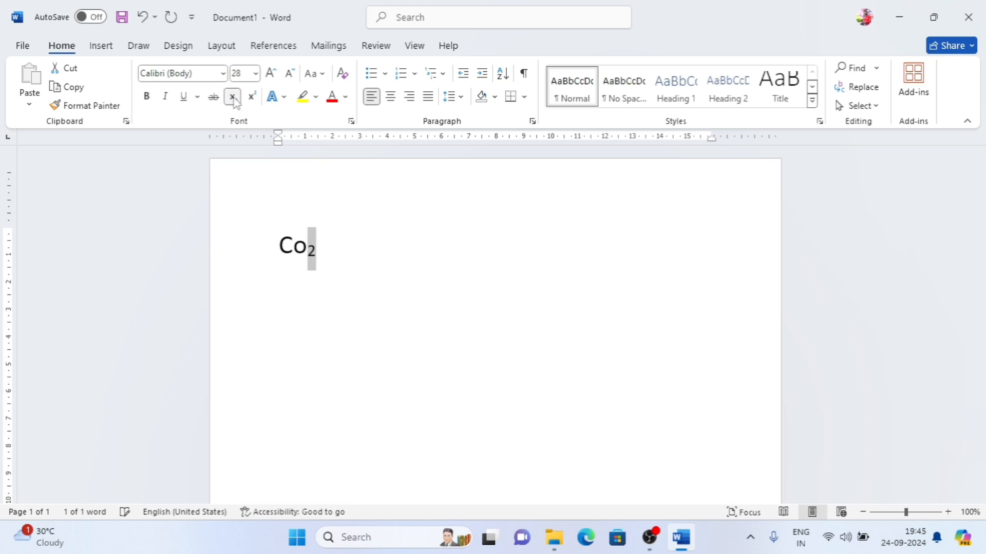
{"action": "left_click", "coordinate": [334, 253]}
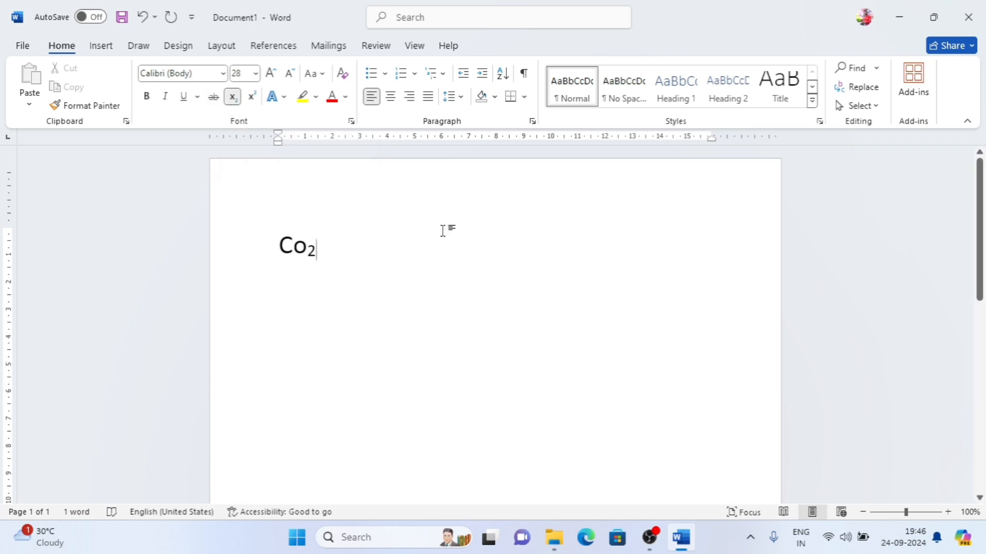
Turn subscript off, erase the test letters after Co₂, and start a new line.
{"action": "type", "text": "jgjf"}
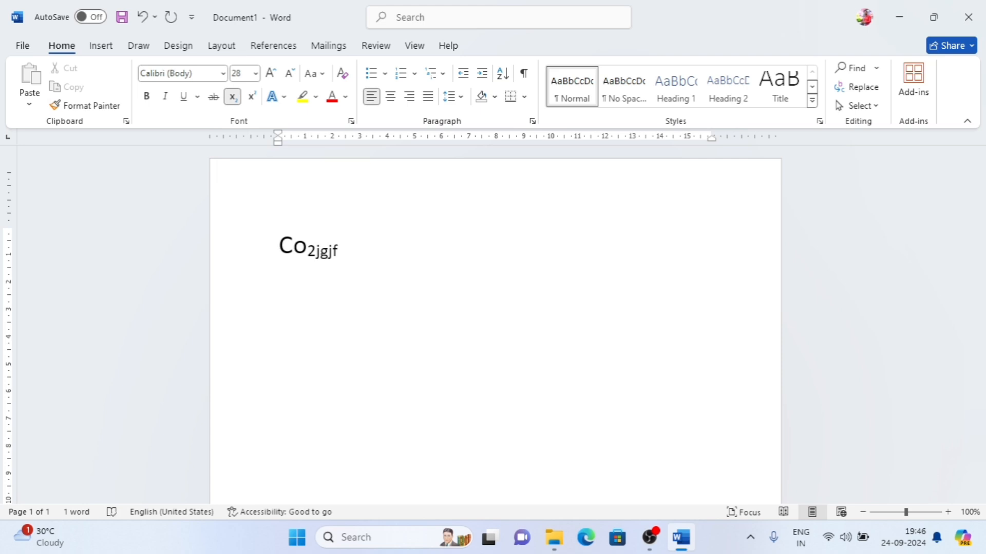
{"action": "key", "text": "BackSpace"}
{"action": "key", "text": "BackSpace"}
{"action": "key", "text": "BackSpace"}
{"action": "key", "text": "BackSpace"}
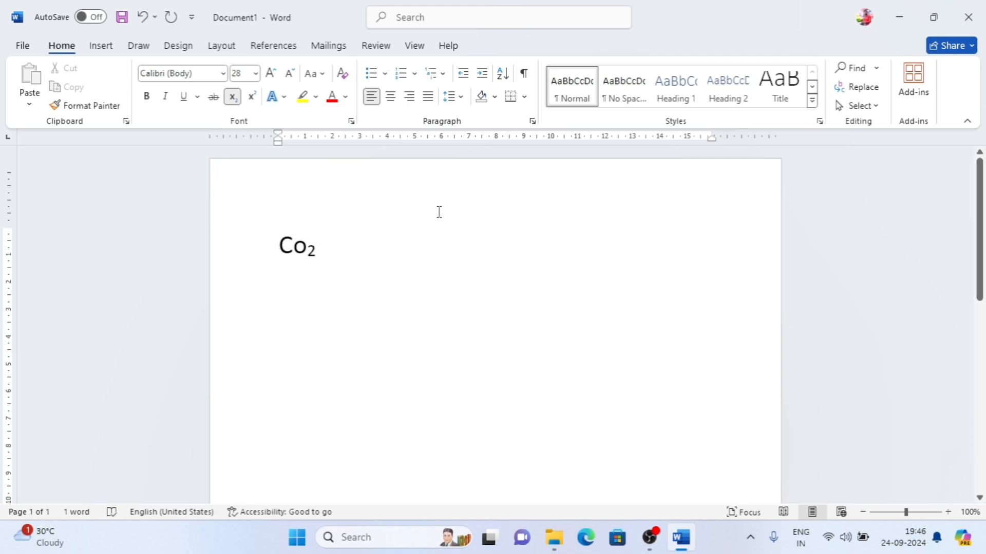
{"action": "left_click", "coordinate": [233, 98]}
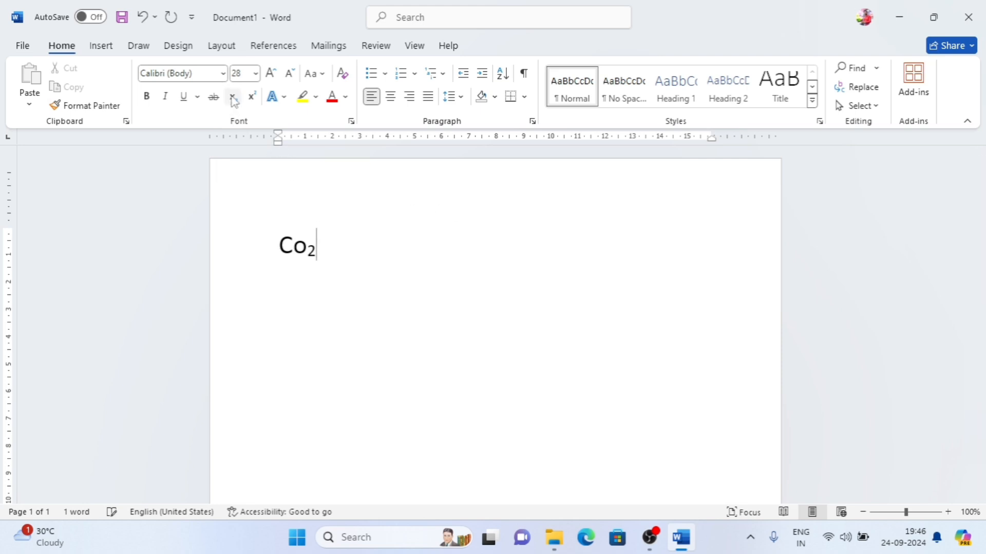
{"action": "type", "text": "jsklfhs"}
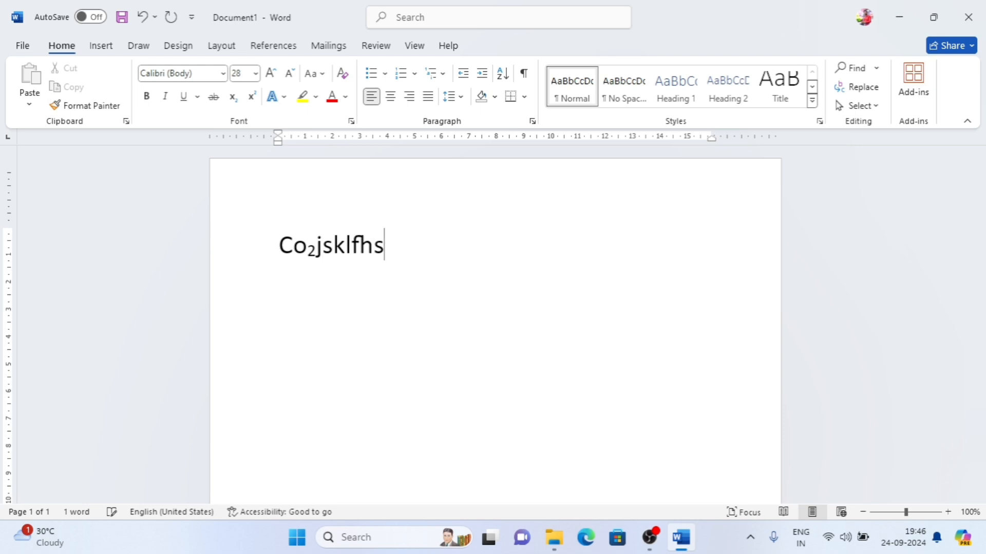
{"action": "key", "text": "BackSpace"}
{"action": "key", "text": "BackSpace"}
{"action": "key", "text": "BackSpace"}
{"action": "key", "text": "BackSpace"}
{"action": "key", "text": "BackSpace"}
{"action": "key", "text": "BackSpace"}
{"action": "key", "text": "BackSpace"}
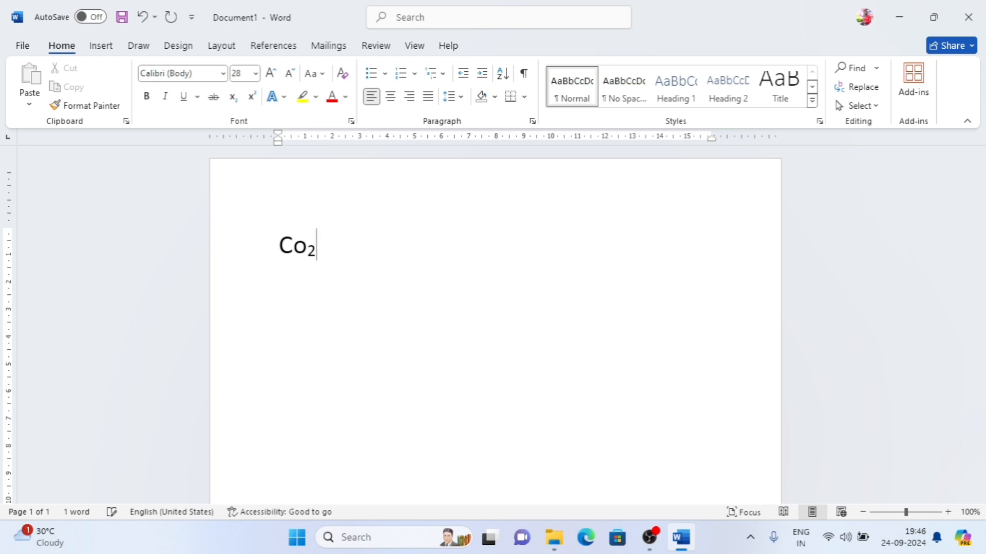
{"action": "key", "text": "Return"}
Type (a+b)2, raise its 2 to superscript, and erase the test letters after it.
{"action": "type", "text": "(a"}
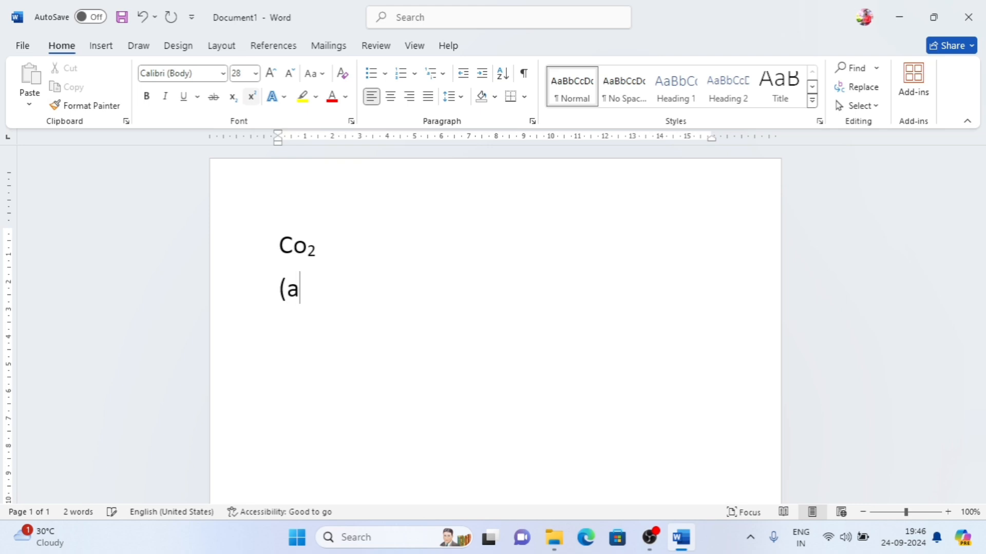
{"action": "type", "text": "="}
{"action": "key", "text": "BackSpace"}
{"action": "type", "text": "+b)2"}
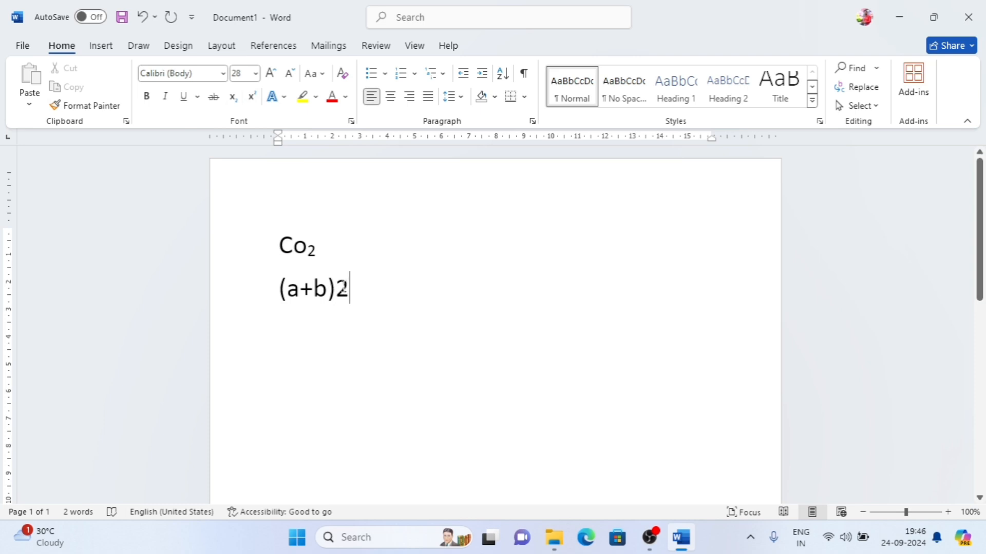
{"action": "double_click", "coordinate": [341, 288]}
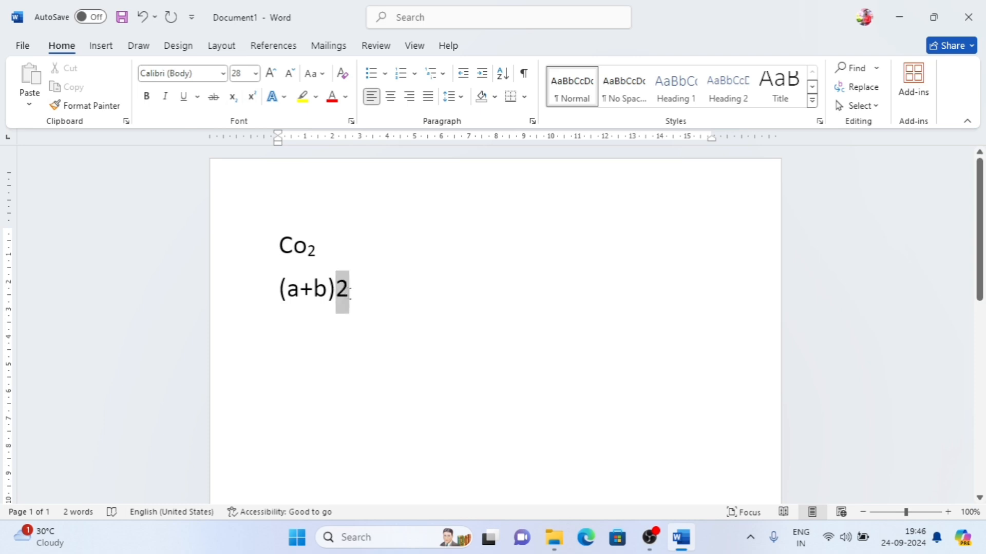
{"action": "left_click", "coordinate": [251, 98]}
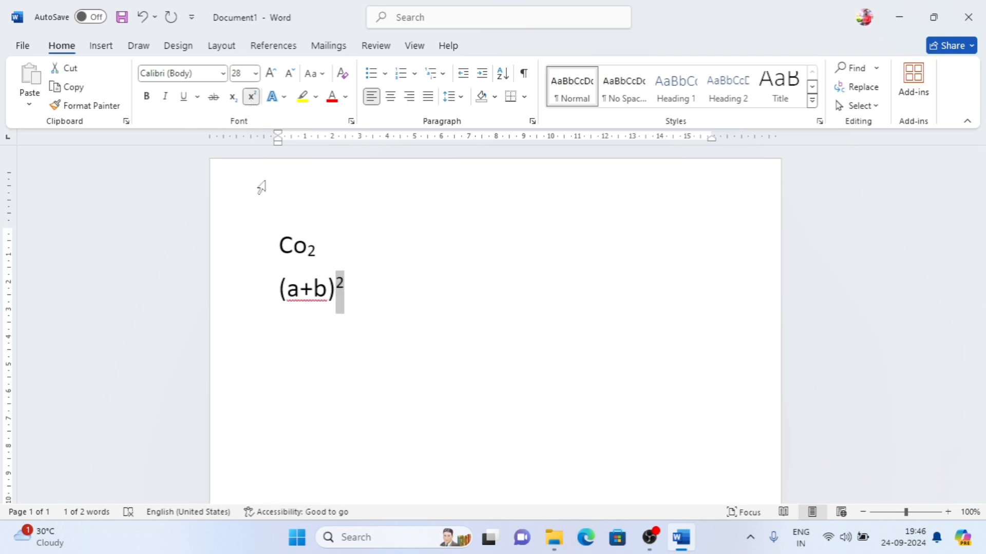
{"action": "left_click", "coordinate": [349, 287]}
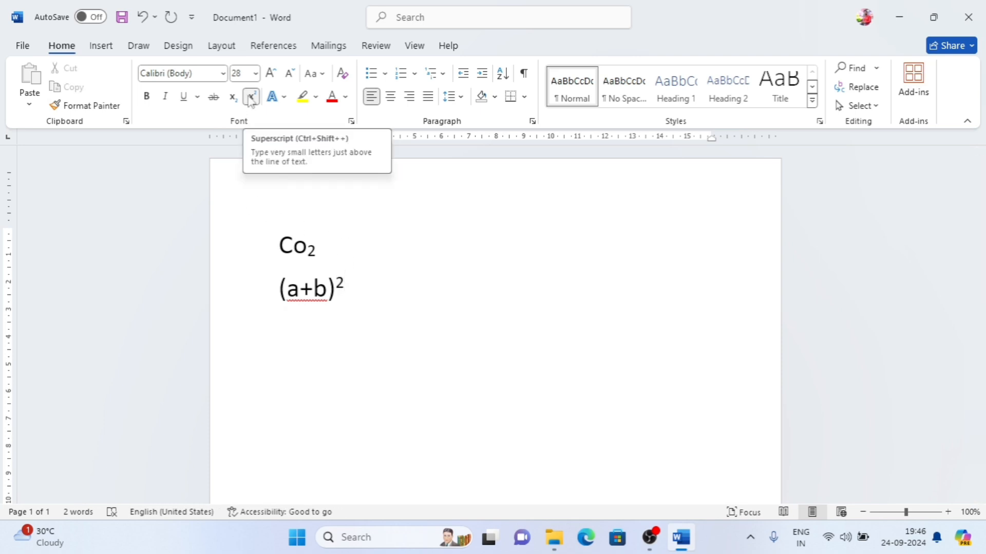
{"action": "type", "text": "kjhkfjskjsjkn"}
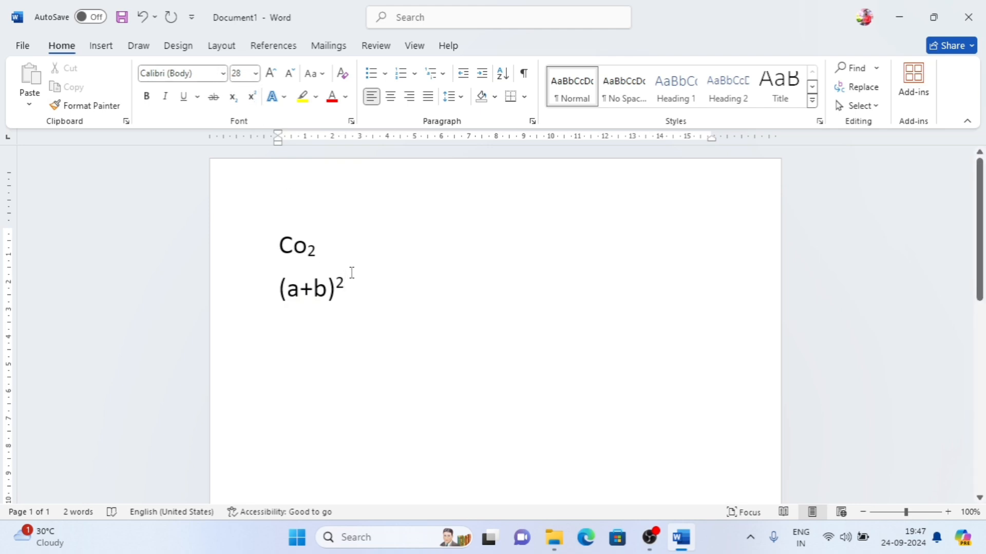
{"action": "type", "text": "gfgdf"}
{"action": "key", "text": "BackSpace"}
{"action": "key", "text": "BackSpace"}
{"action": "key", "text": "BackSpace"}
{"action": "key", "text": "BackSpace"}
{"action": "key", "text": "BackSpace"}
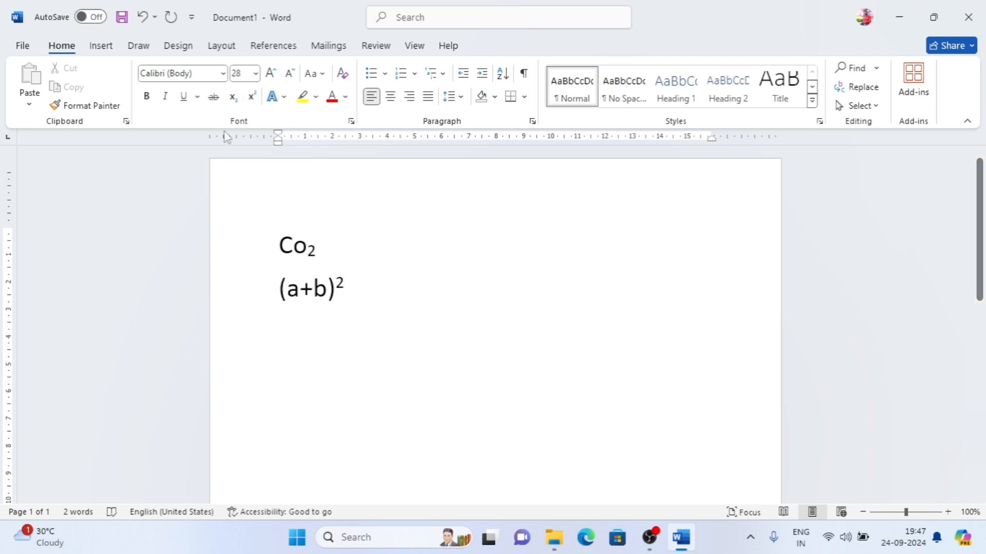
Replace both formula lines with sample paragraphs generated by =rand().
{"action": "triple_click", "coordinate": [241, 239]}
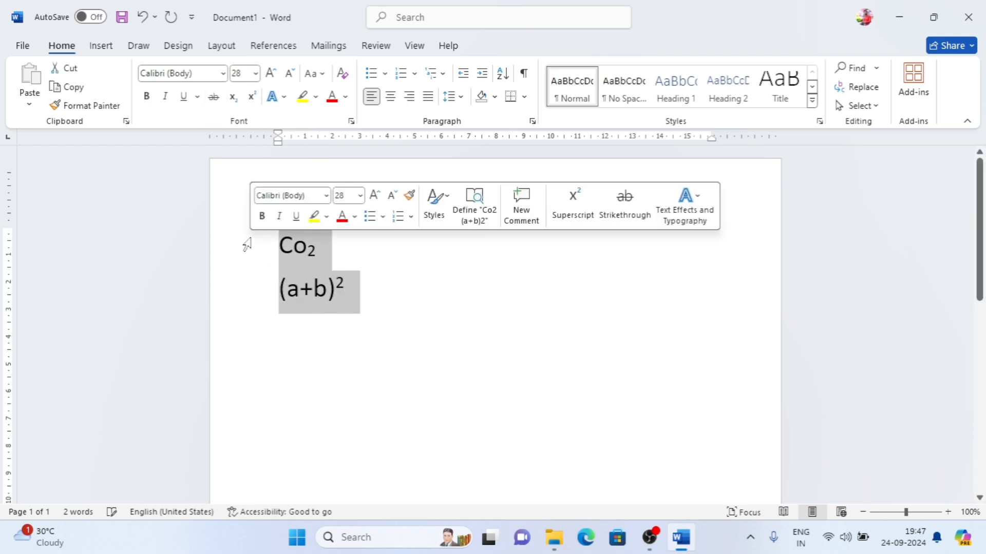
{"action": "key", "text": "BackSpace"}
{"action": "type", "text": "=r"}
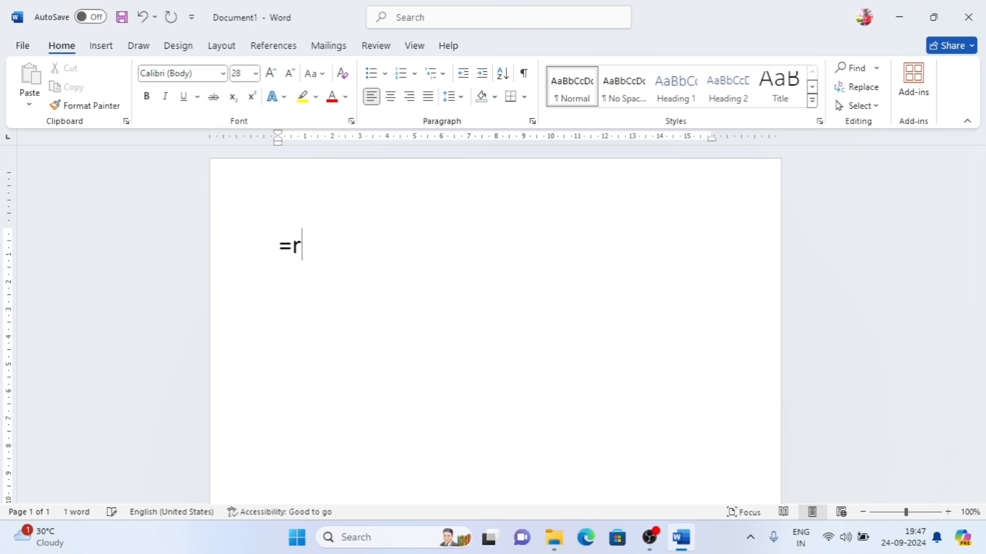
{"action": "type", "text": "and()"}
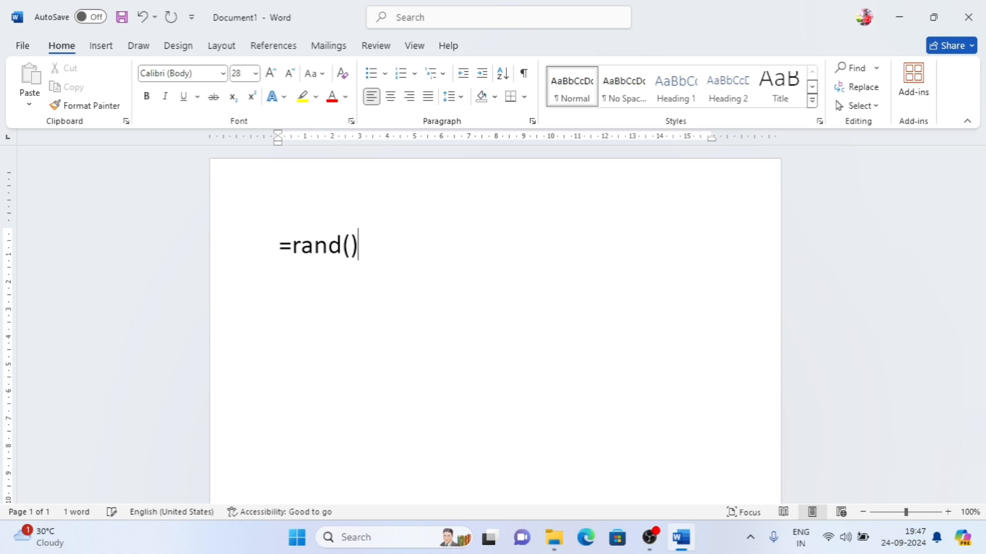
{"action": "key", "text": "Return"}
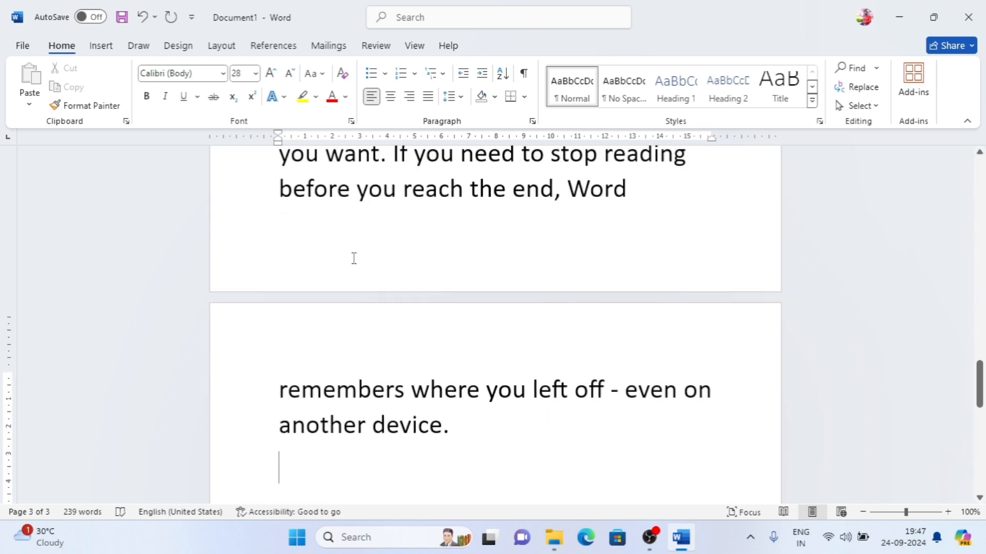
Shrink all the sample text from 28 pt down to 16 pt.
{"action": "key", "text": "ctrl+a"}
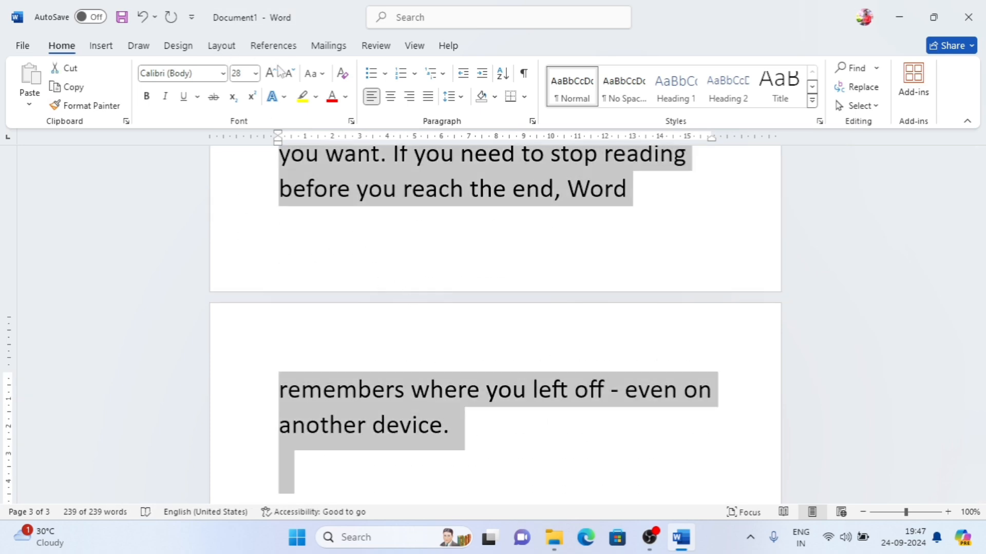
{"action": "left_click", "coordinate": [287, 75]}
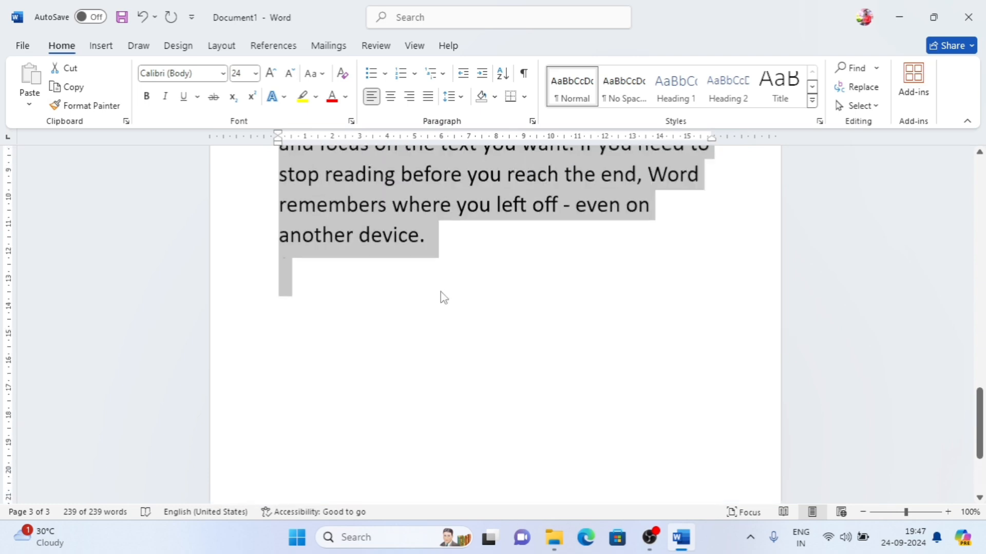
{"action": "scroll", "coordinate": [440, 291], "scroll_direction": "up", "scroll_amount": 3}
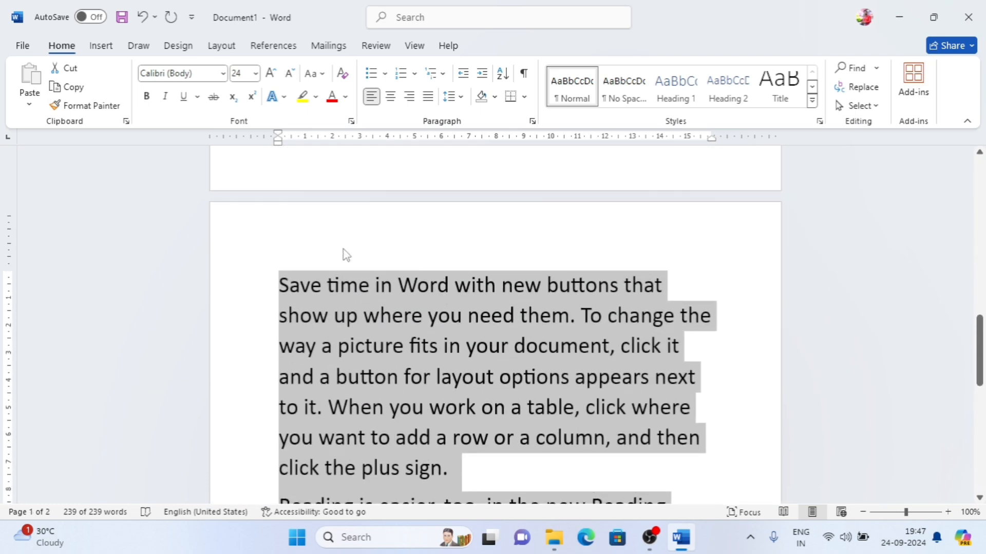
{"action": "left_click", "coordinate": [289, 75]}
{"action": "left_click", "coordinate": [289, 75]}
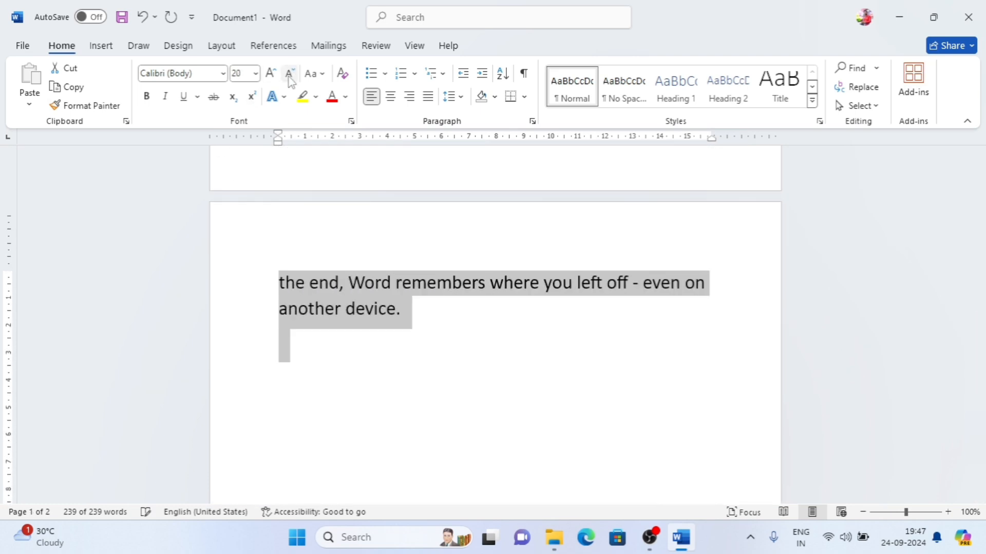
{"action": "left_click", "coordinate": [289, 75]}
{"action": "left_click", "coordinate": [290, 75]}
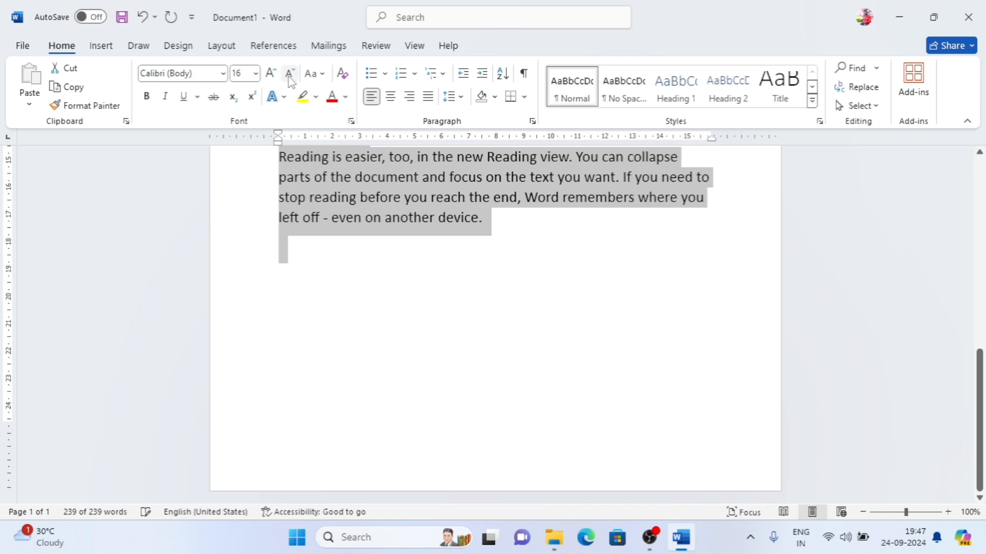
{"action": "scroll", "coordinate": [398, 273], "scroll_direction": "up", "scroll_amount": 3}
{"action": "left_click", "coordinate": [400, 272]}
{"action": "scroll", "coordinate": [401, 270], "scroll_direction": "up", "scroll_amount": 4}
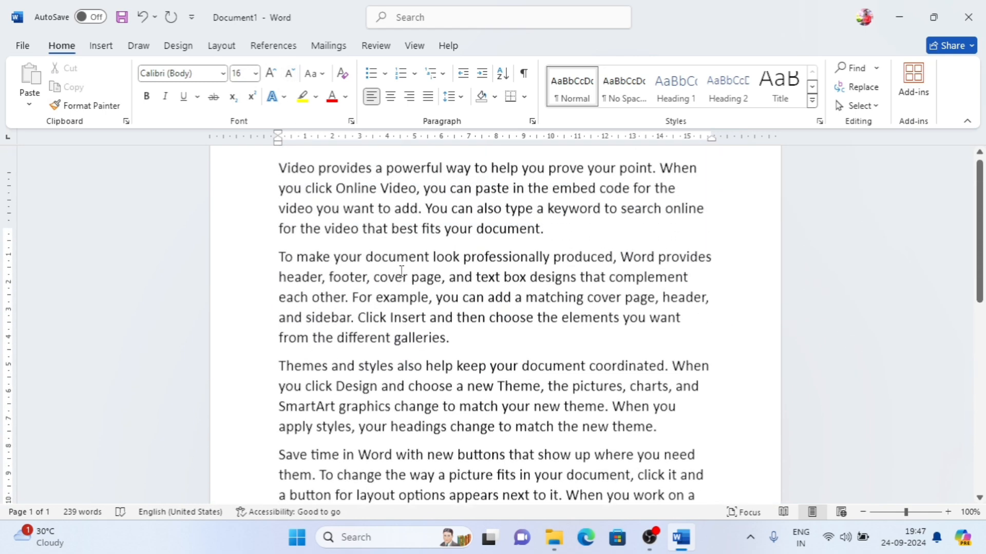
{"action": "scroll", "coordinate": [401, 271], "scroll_direction": "up", "scroll_amount": 2}
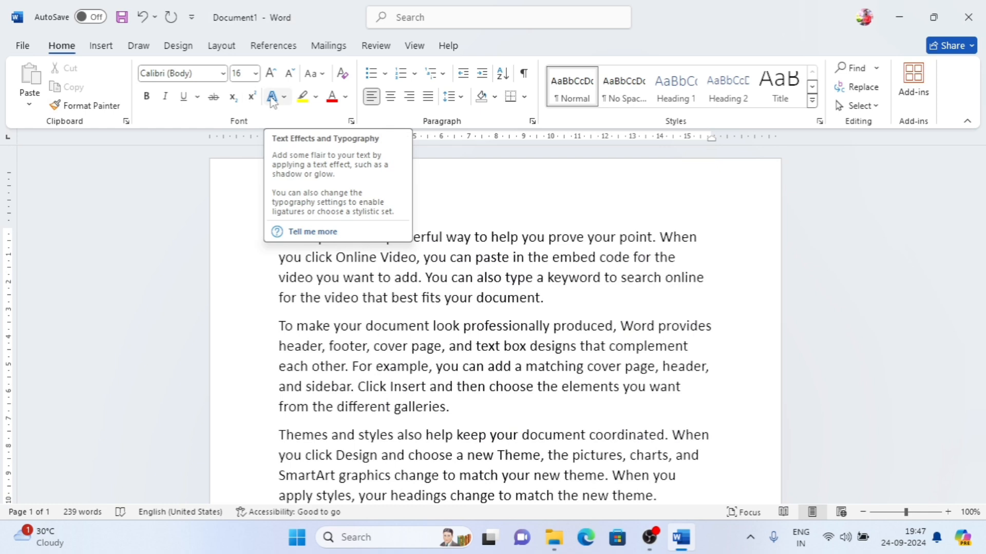
Apply the white-fill, blue-outline text effect to the paragraph beginning 'Video provides a powerful way'.
{"action": "left_click_drag", "start_coordinate": [573, 309], "coordinate": [270, 238]}
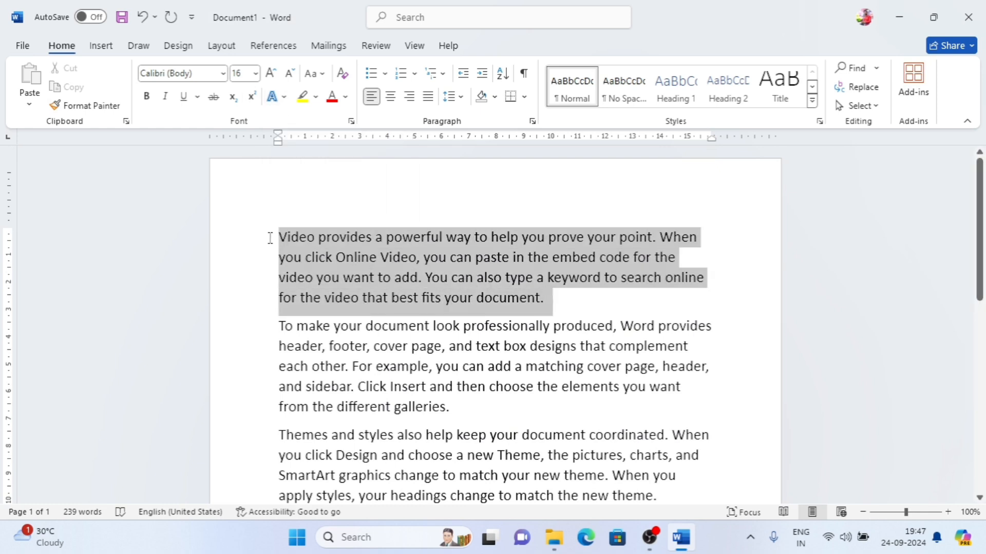
{"action": "left_click", "coordinate": [277, 96]}
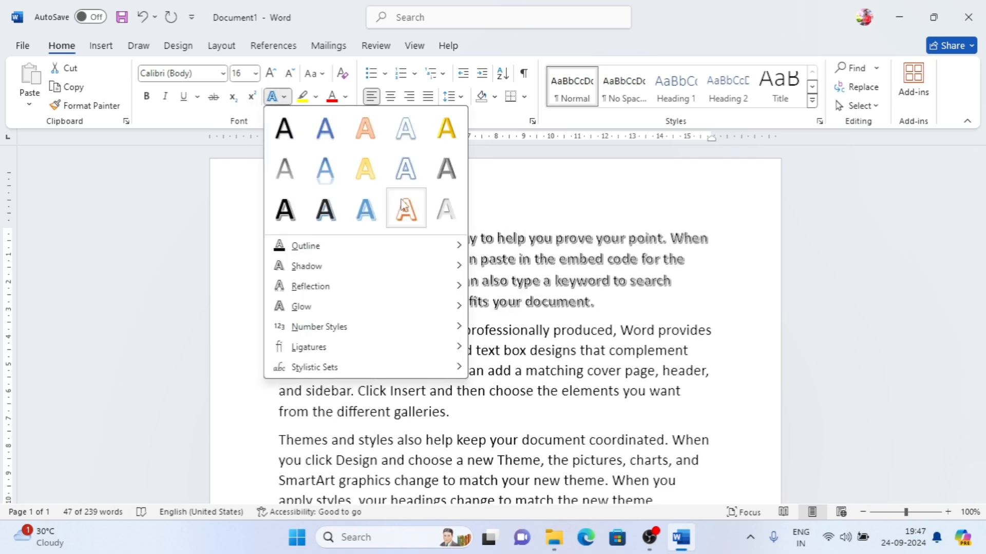
{"action": "left_click", "coordinate": [405, 168]}
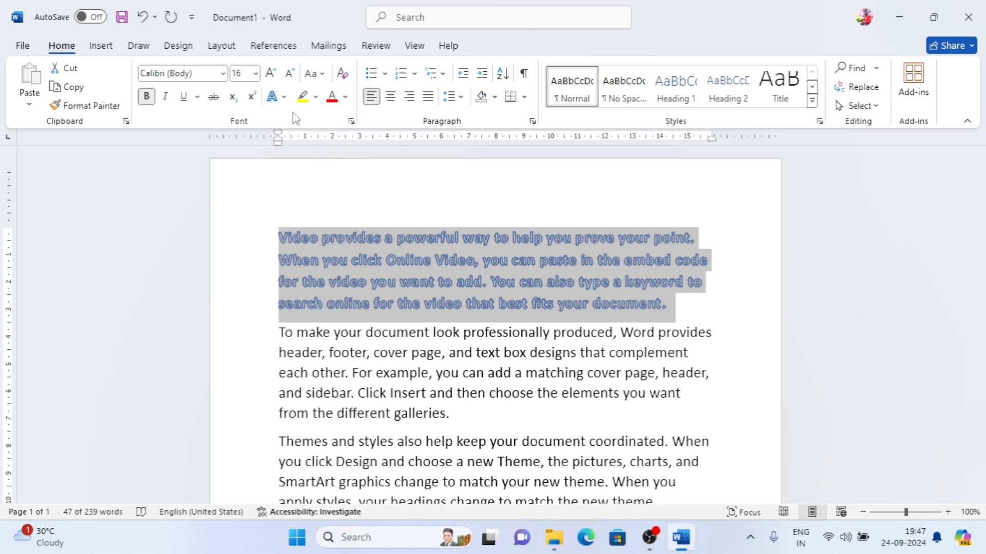
{"action": "left_click", "coordinate": [273, 97]}
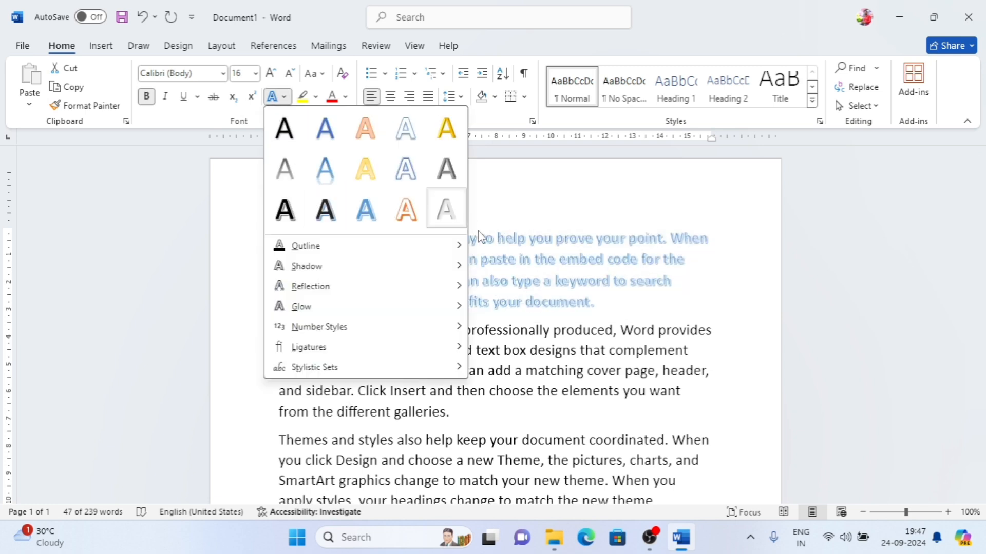
{"action": "mouse_move", "coordinate": [371, 256]}
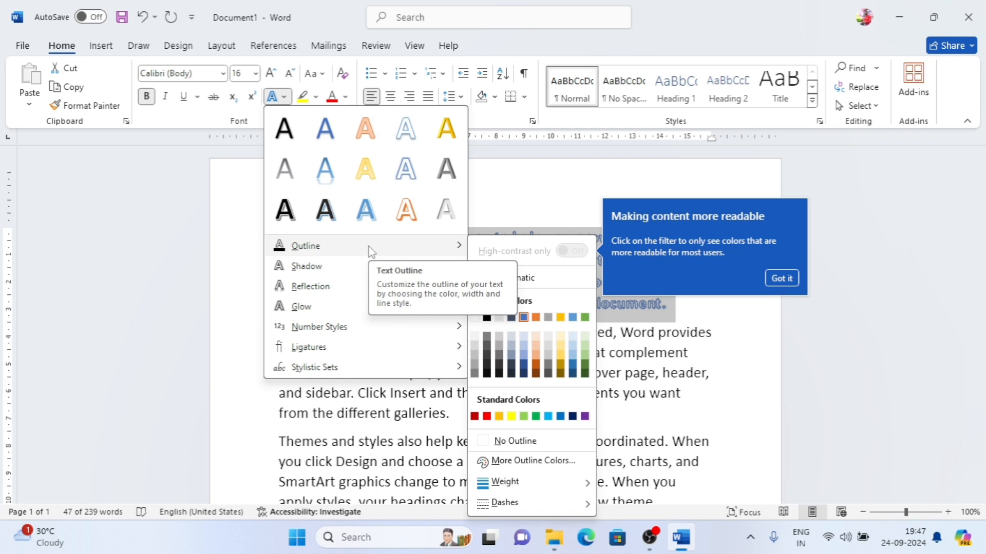
{"action": "left_click", "coordinate": [532, 197]}
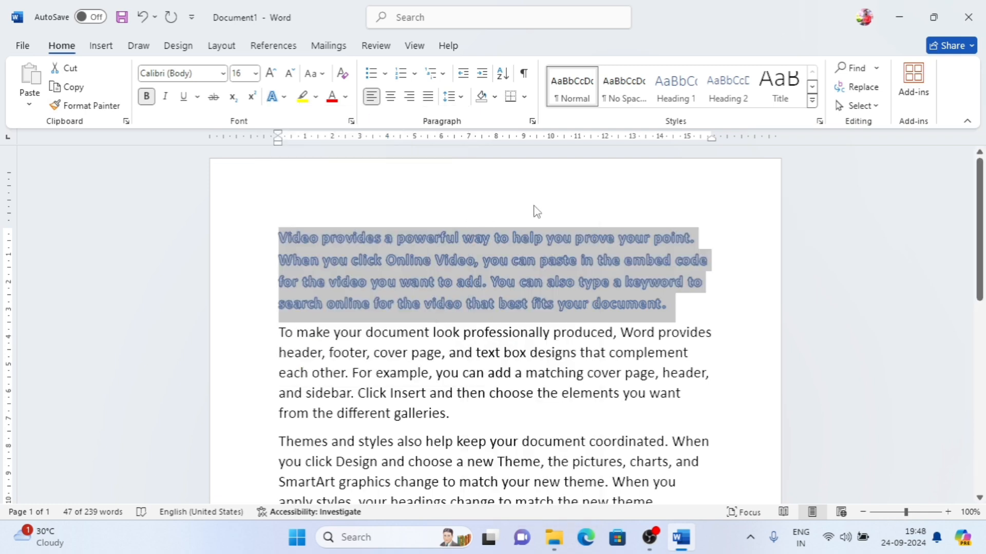
Grow the outlined first paragraph to 80 pt.
{"action": "left_click", "coordinate": [268, 80]}
{"action": "left_click", "coordinate": [268, 80]}
{"action": "left_click", "coordinate": [268, 79]}
{"action": "left_click", "coordinate": [268, 80]}
{"action": "left_click", "coordinate": [268, 80]}
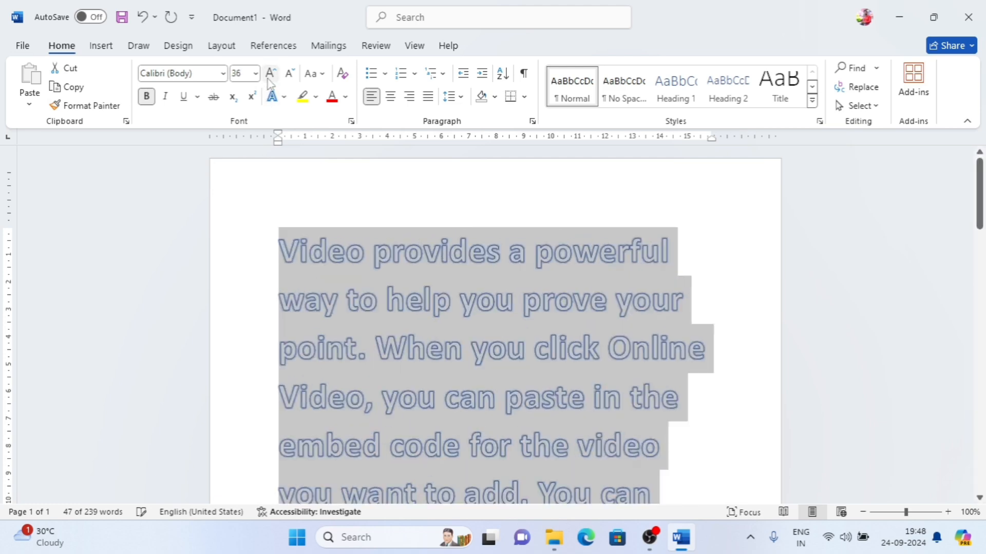
{"action": "left_click", "coordinate": [268, 80]}
{"action": "left_click", "coordinate": [268, 79]}
{"action": "left_click", "coordinate": [268, 80]}
{"action": "left_click", "coordinate": [468, 321]}
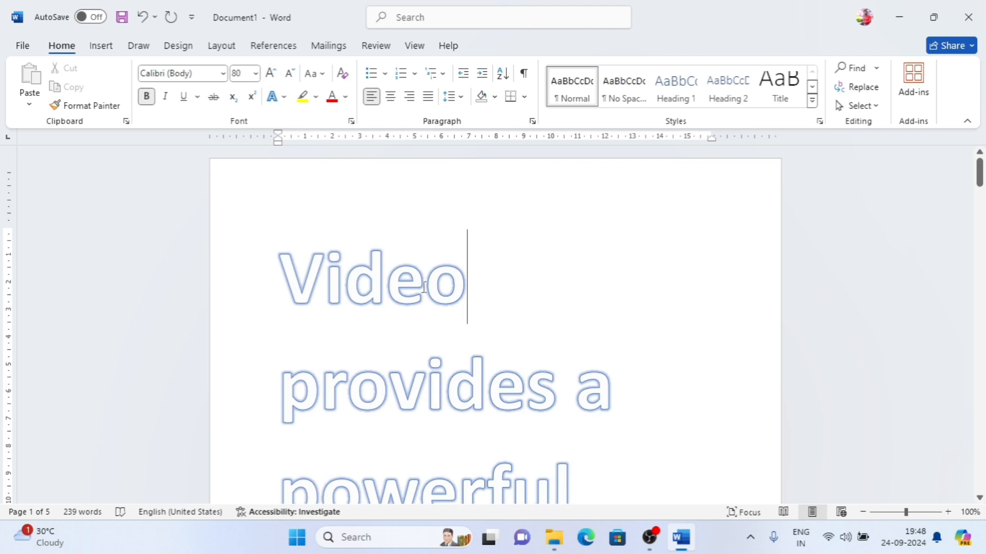
Change the outline of the word Video to red.
{"action": "left_click_drag", "start_coordinate": [465, 288], "coordinate": [240, 252]}
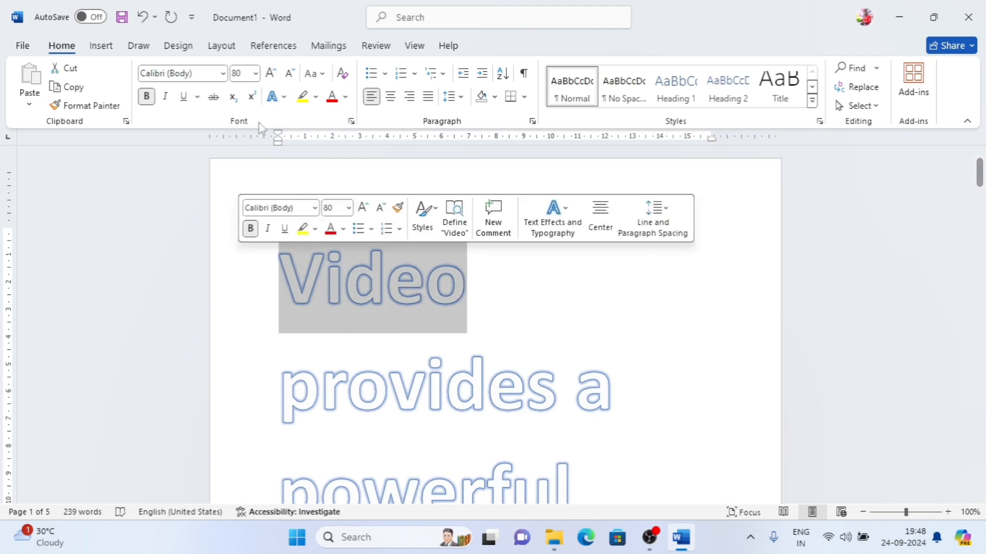
{"action": "left_click", "coordinate": [283, 97]}
{"action": "mouse_move", "coordinate": [323, 249]}
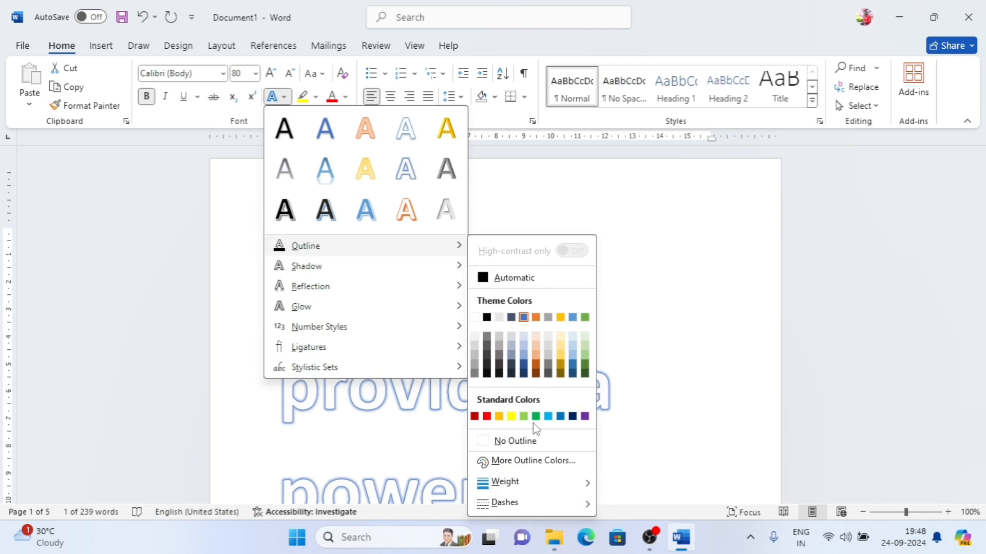
{"action": "left_click", "coordinate": [486, 417]}
{"action": "left_click", "coordinate": [464, 316]}
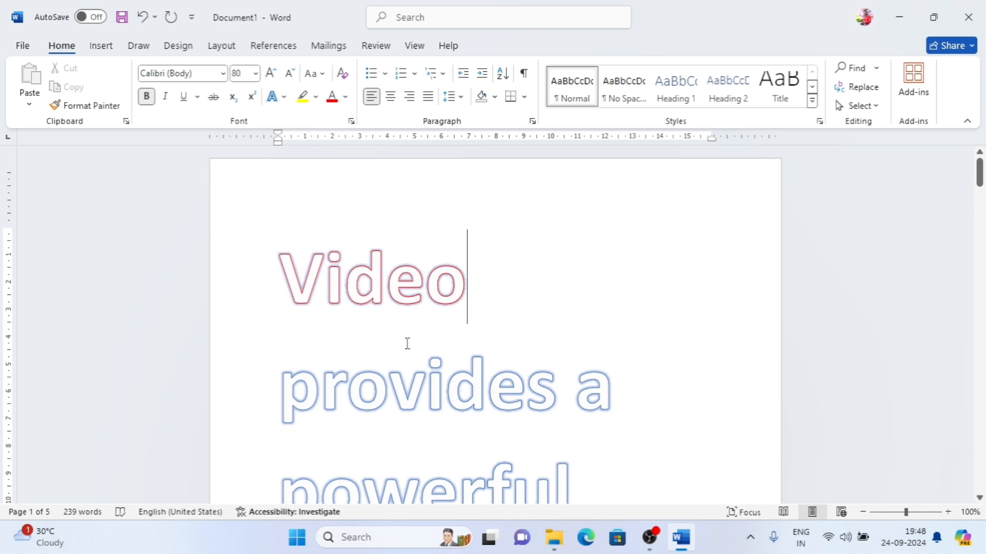
{"action": "left_click_drag", "start_coordinate": [468, 281], "coordinate": [256, 267]}
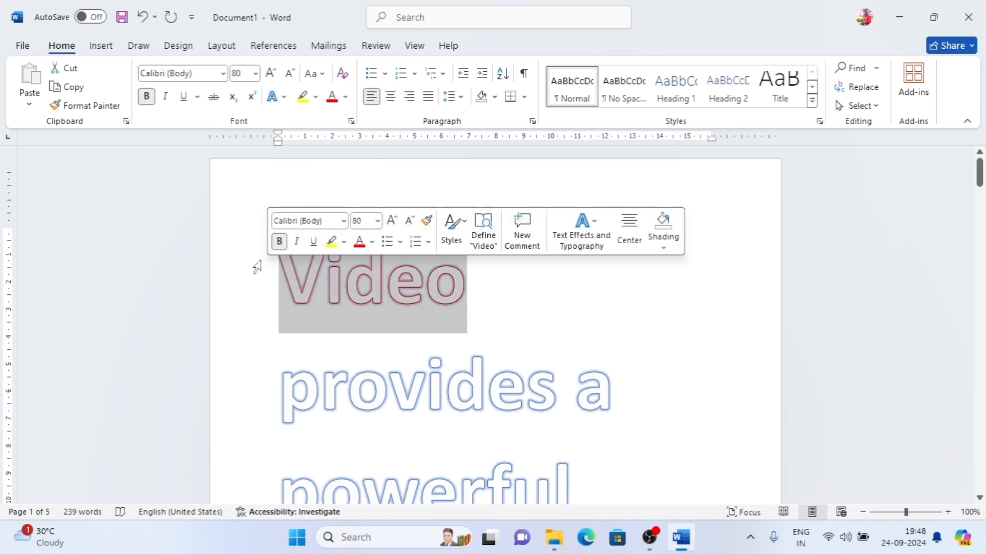
Thicken Video's red outline to 6 pt.
{"action": "left_click", "coordinate": [285, 97]}
{"action": "mouse_move", "coordinate": [446, 244]}
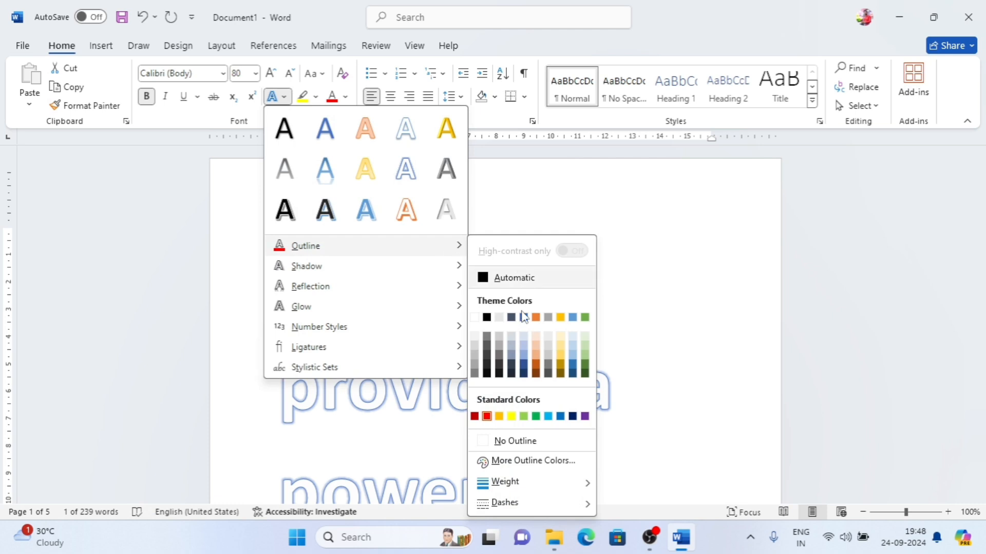
{"action": "mouse_move", "coordinate": [580, 491]}
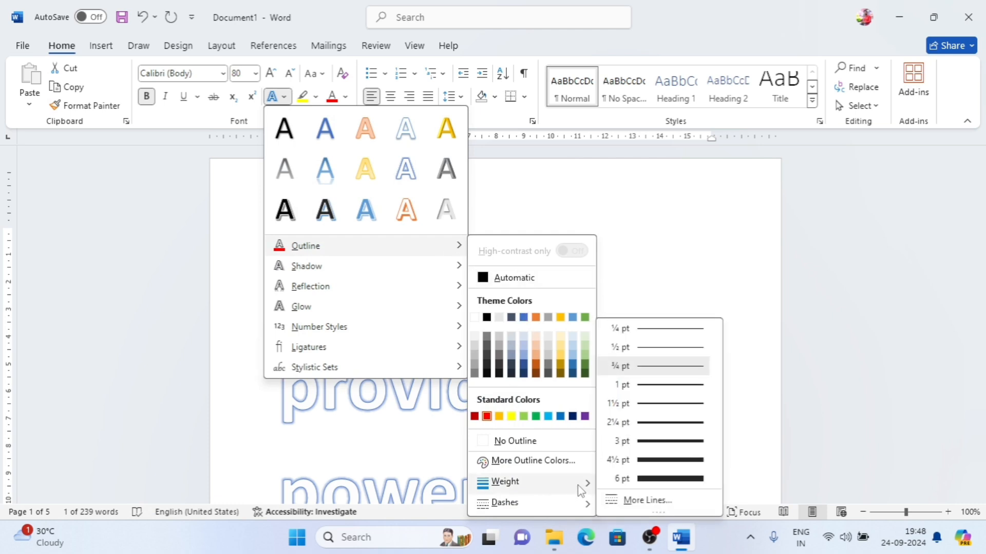
{"action": "left_click", "coordinate": [642, 477]}
{"action": "left_click", "coordinate": [363, 333]}
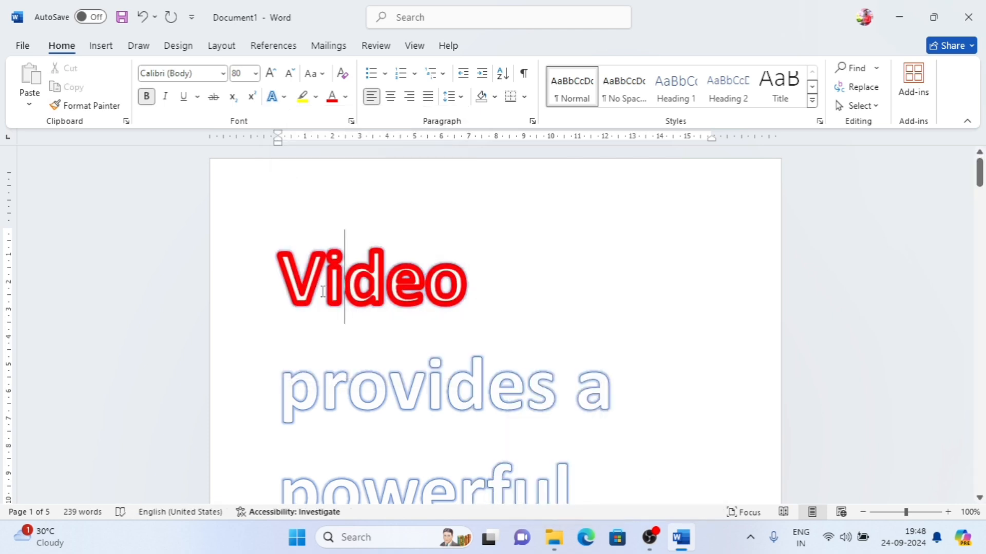
Give Video a dotted outline and reduce its outline to a thin weight.
{"action": "left_click_drag", "start_coordinate": [499, 305], "coordinate": [268, 261]}
{"action": "left_click", "coordinate": [286, 102]}
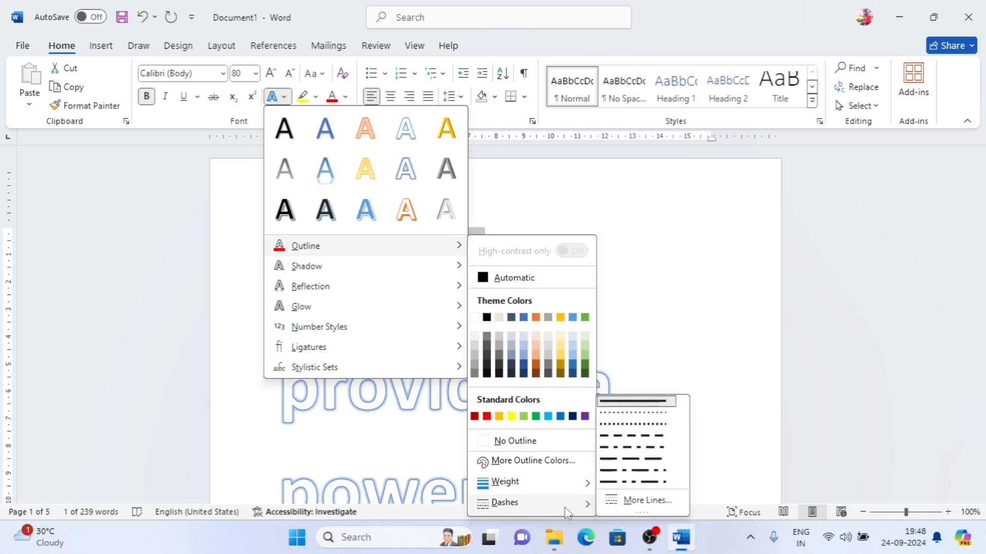
{"action": "mouse_move", "coordinate": [568, 505]}
{"action": "left_click", "coordinate": [636, 417]}
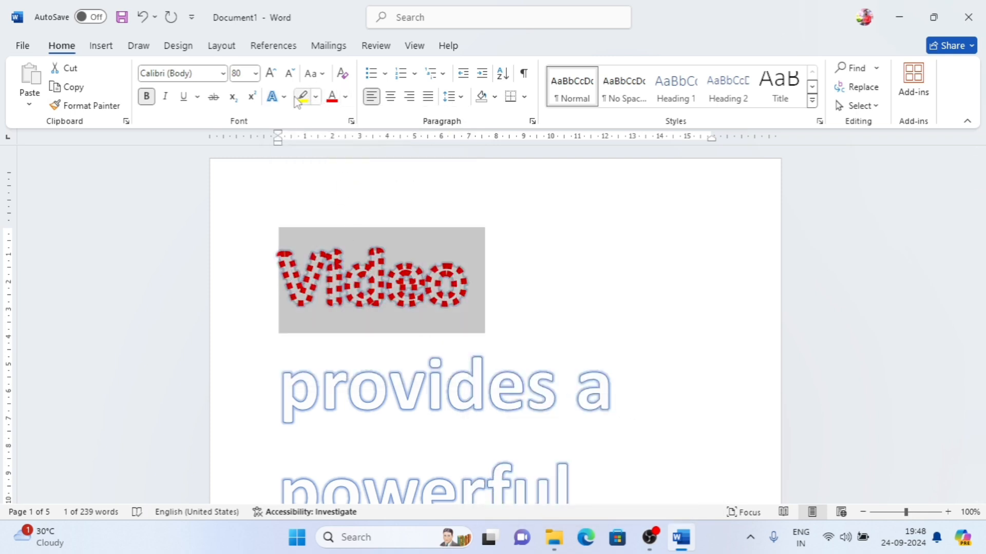
{"action": "left_click", "coordinate": [278, 96]}
{"action": "mouse_move", "coordinate": [456, 255]}
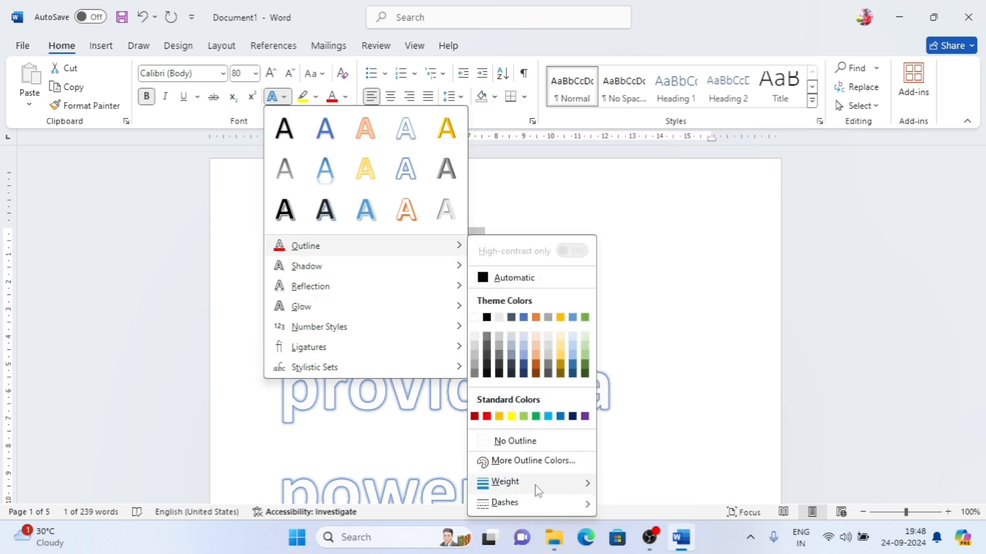
{"action": "mouse_move", "coordinate": [534, 485]}
{"action": "left_click", "coordinate": [641, 405]}
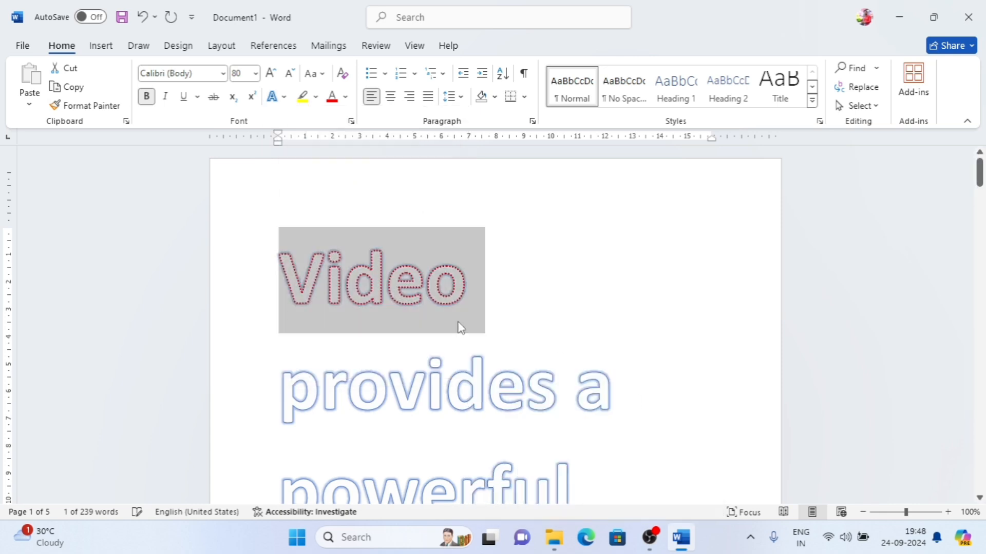
{"action": "left_click", "coordinate": [457, 309]}
{"action": "left_click_drag", "start_coordinate": [509, 290], "coordinate": [252, 265]}
Browse the Text Effects options for Video without applying any.
{"action": "left_click", "coordinate": [284, 97]}
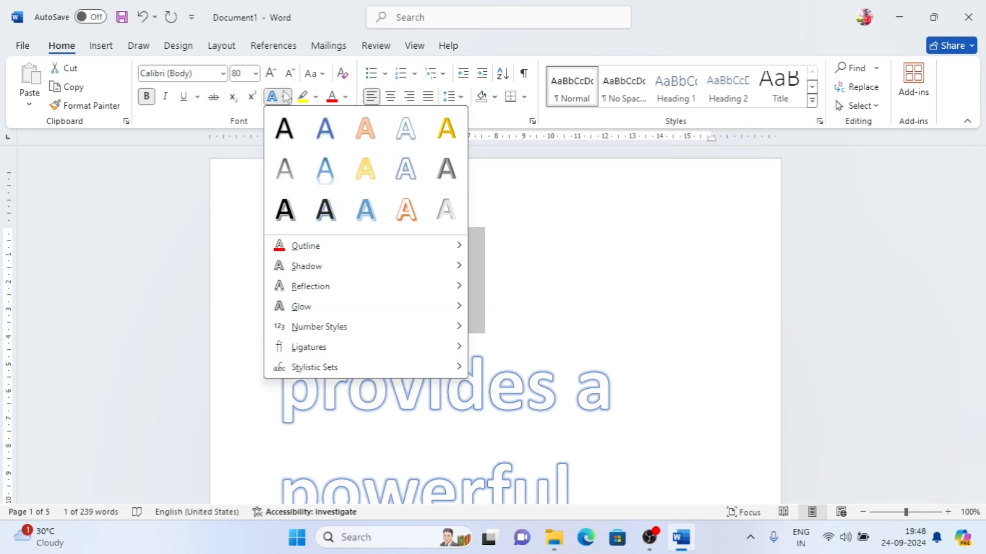
{"action": "mouse_move", "coordinate": [337, 247]}
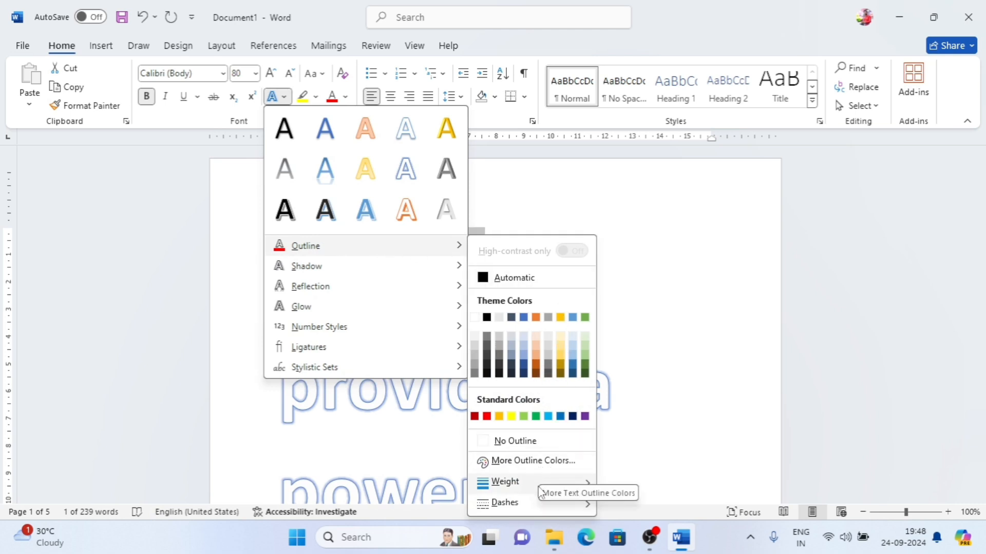
{"action": "mouse_move", "coordinate": [537, 490]}
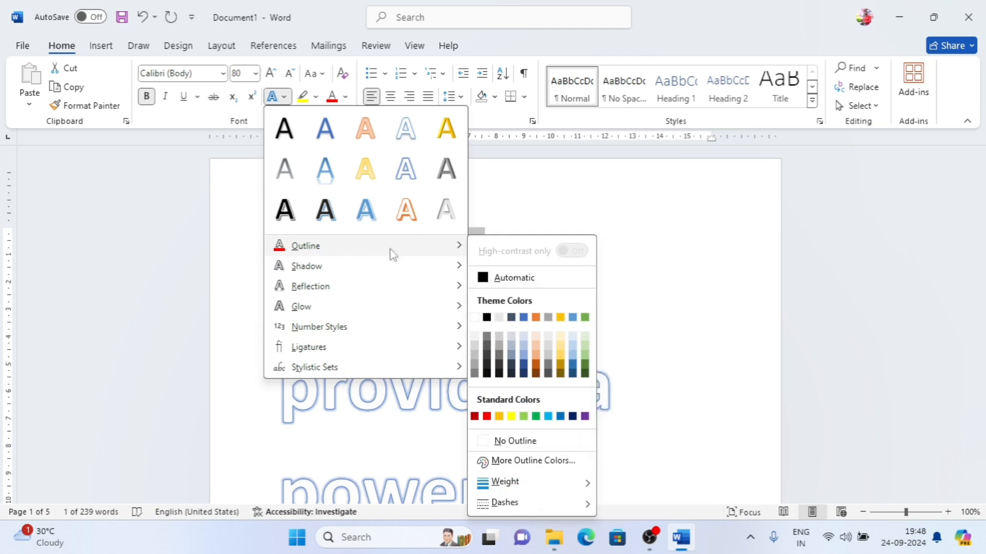
{"action": "mouse_move", "coordinate": [352, 275]}
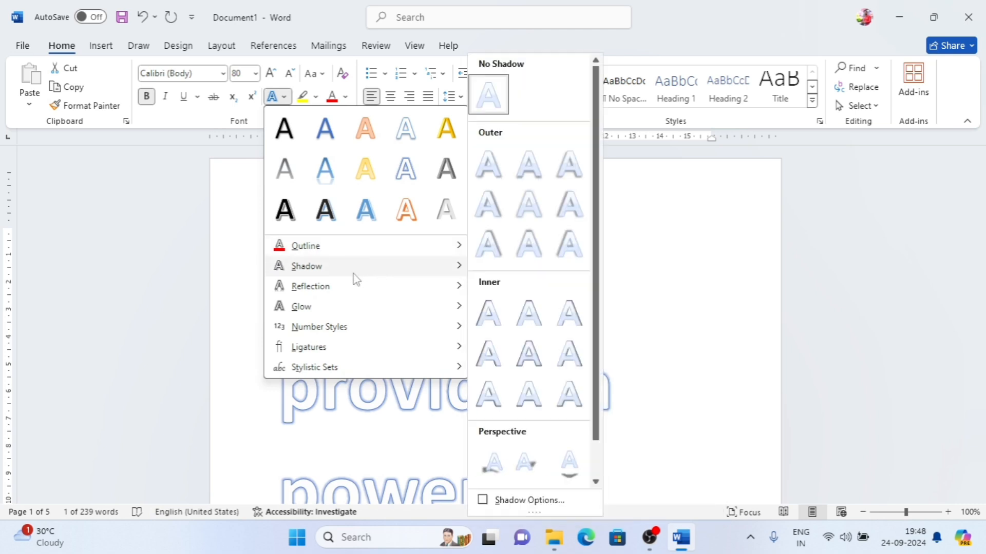
{"action": "left_click", "coordinate": [676, 262]}
{"action": "left_click", "coordinate": [508, 303]}
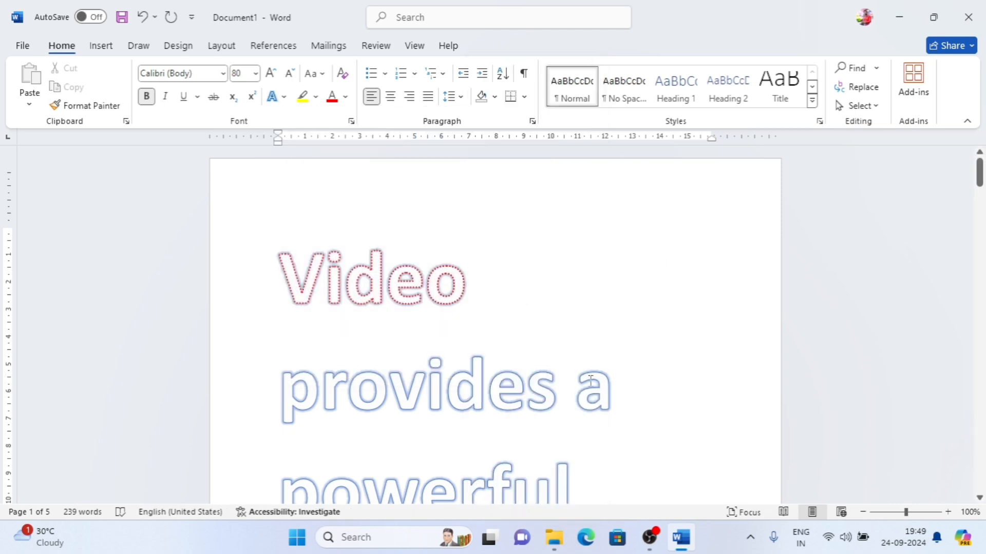
Add an outer shadow preset to the word Video.
{"action": "left_click_drag", "start_coordinate": [481, 319], "coordinate": [266, 269]}
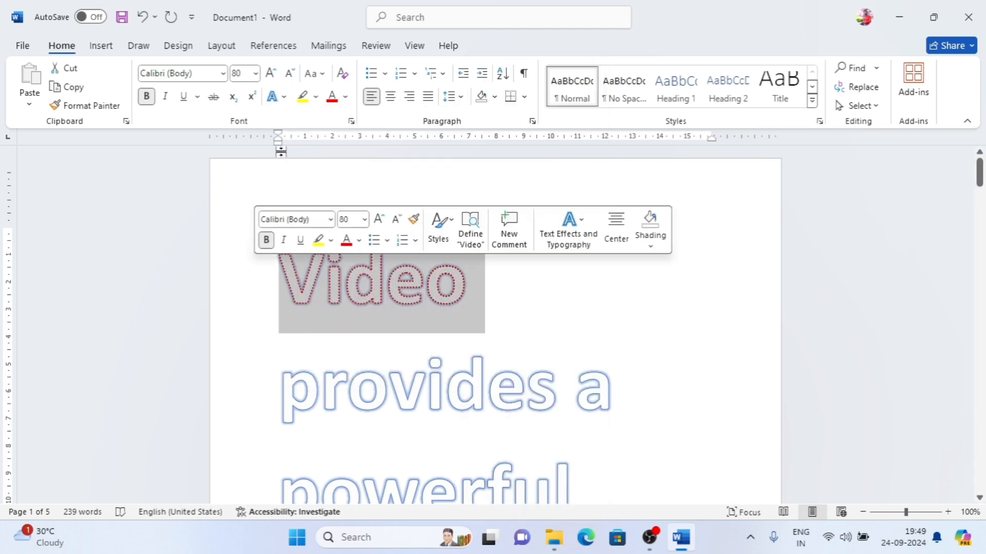
{"action": "left_click", "coordinate": [284, 98]}
{"action": "mouse_move", "coordinate": [345, 272]}
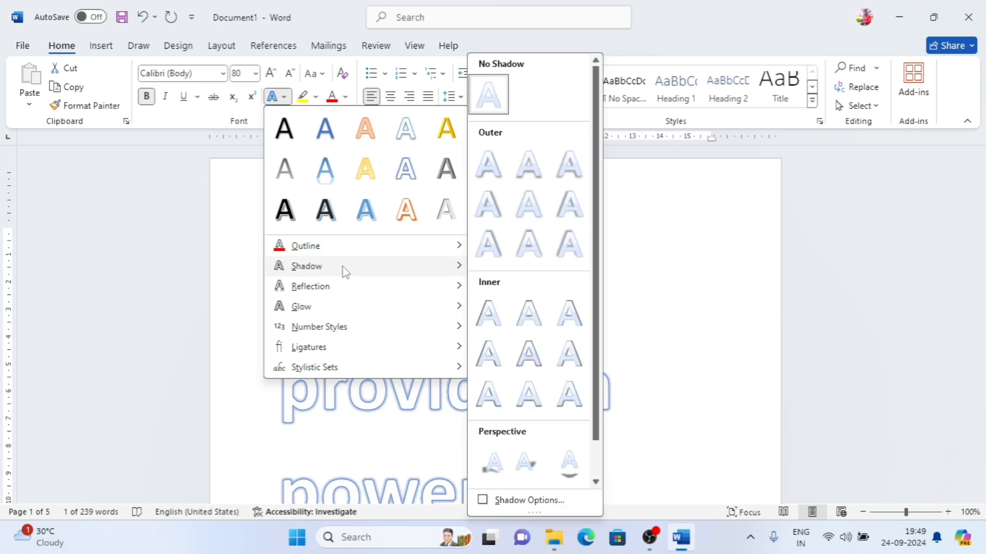
{"action": "mouse_move", "coordinate": [470, 244]}
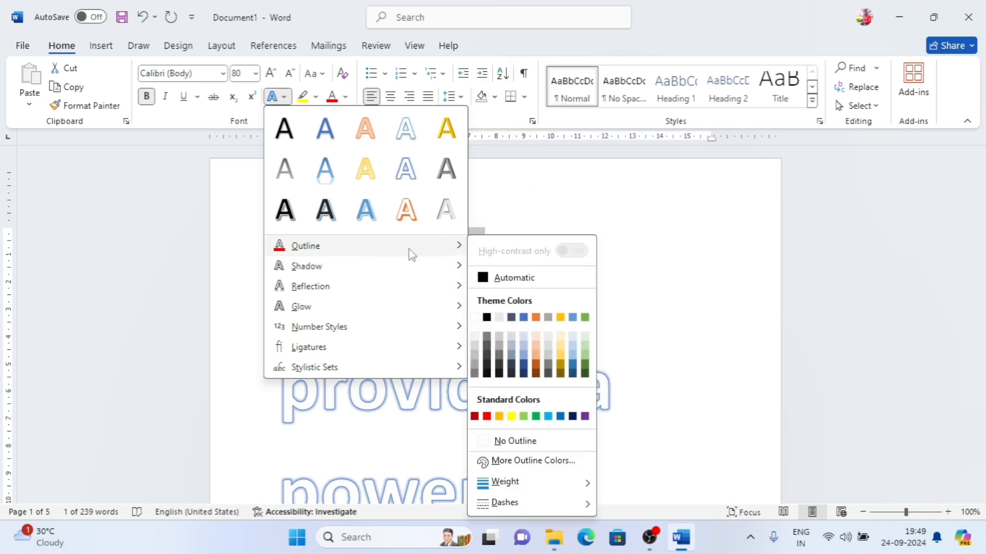
{"action": "mouse_move", "coordinate": [405, 269]}
{"action": "left_click", "coordinate": [531, 244]}
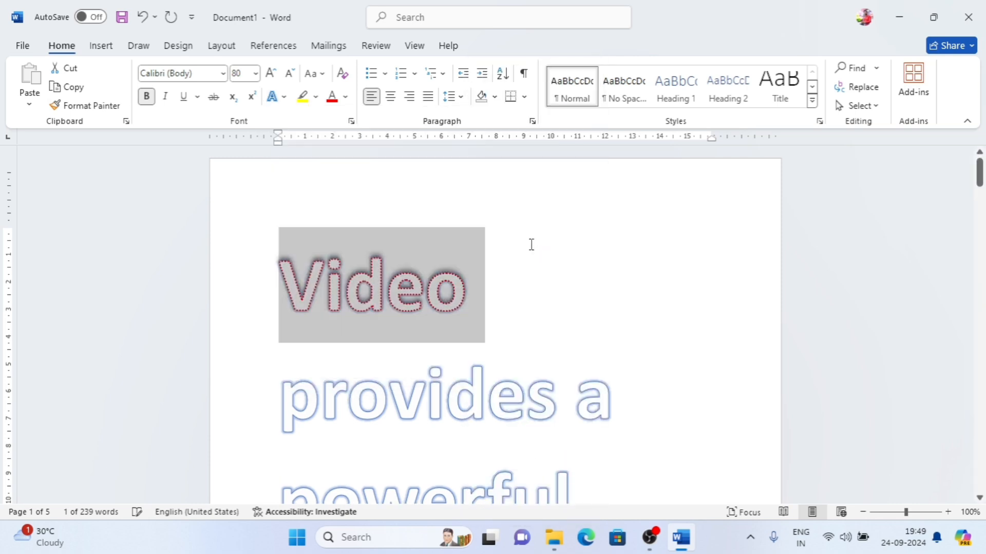
{"action": "left_click", "coordinate": [489, 287]}
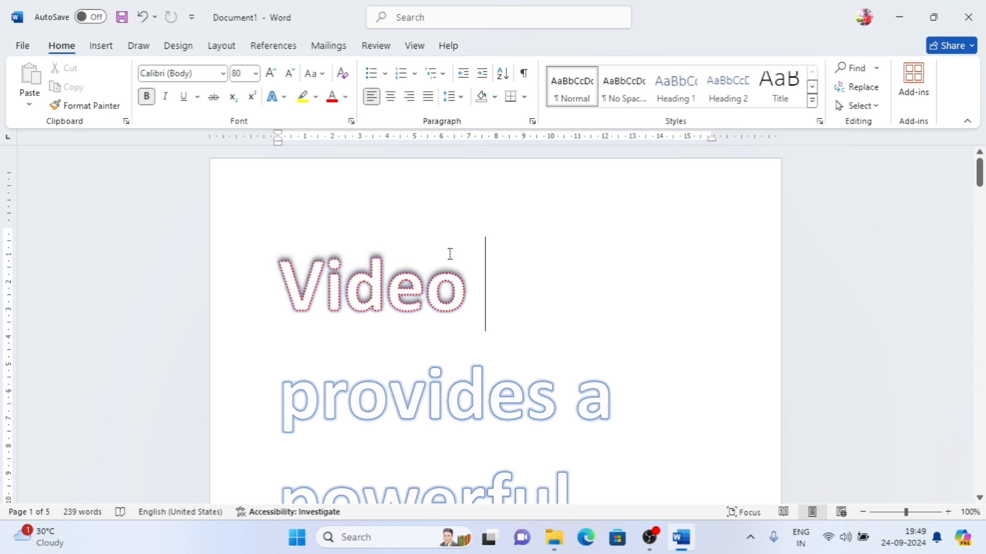
Try an inner shadow style on Video and preview the Reflection options.
{"action": "left_click", "coordinate": [284, 97]}
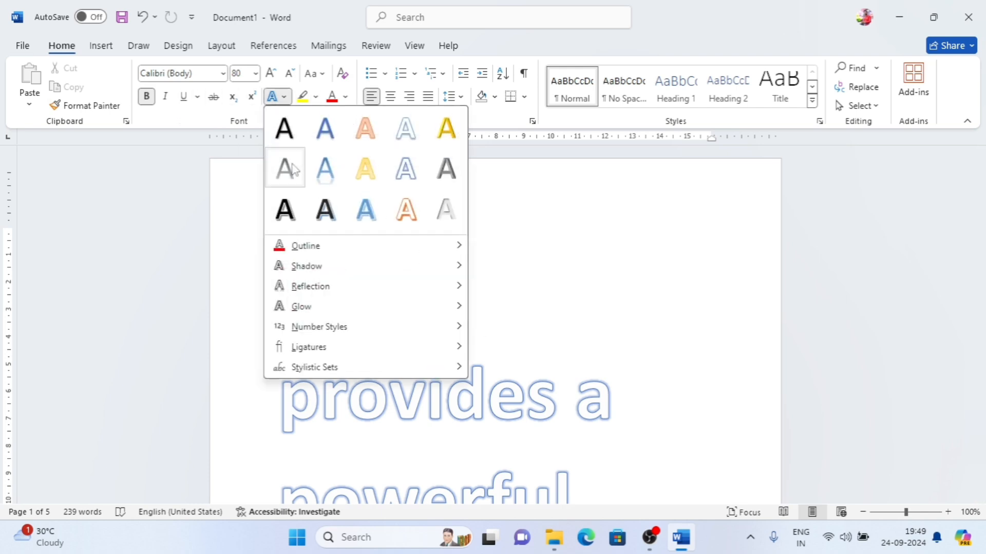
{"action": "mouse_move", "coordinate": [359, 266]}
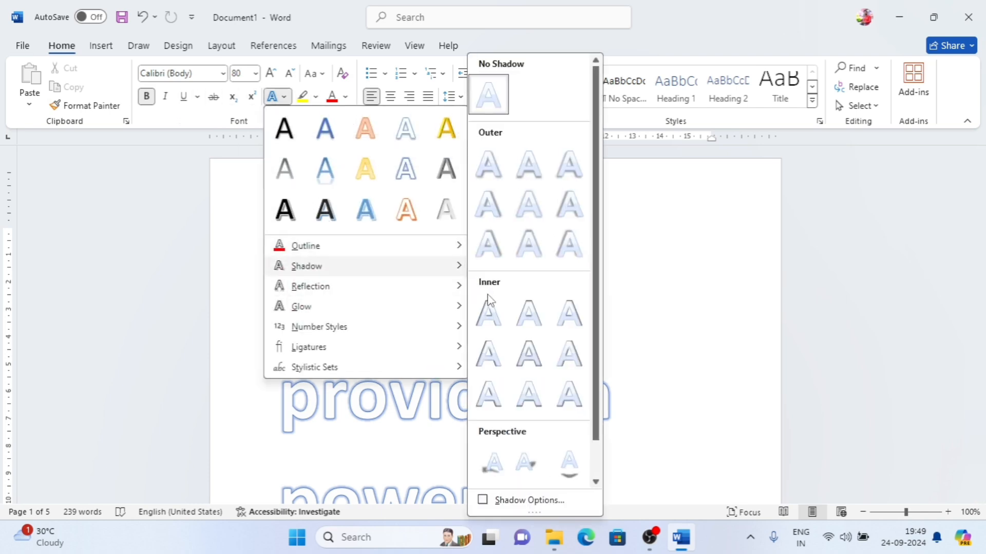
{"action": "left_click", "coordinate": [510, 362]}
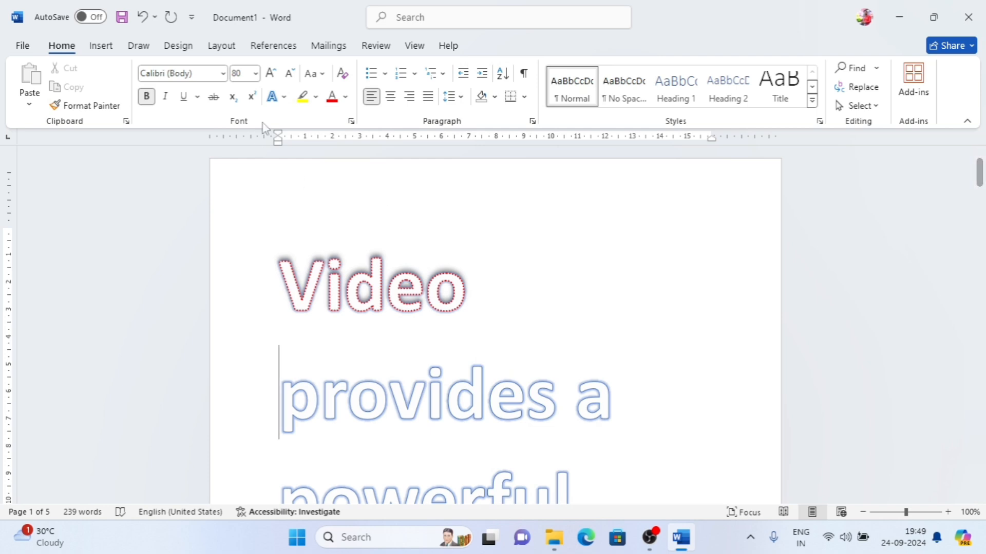
{"action": "left_click", "coordinate": [285, 97]}
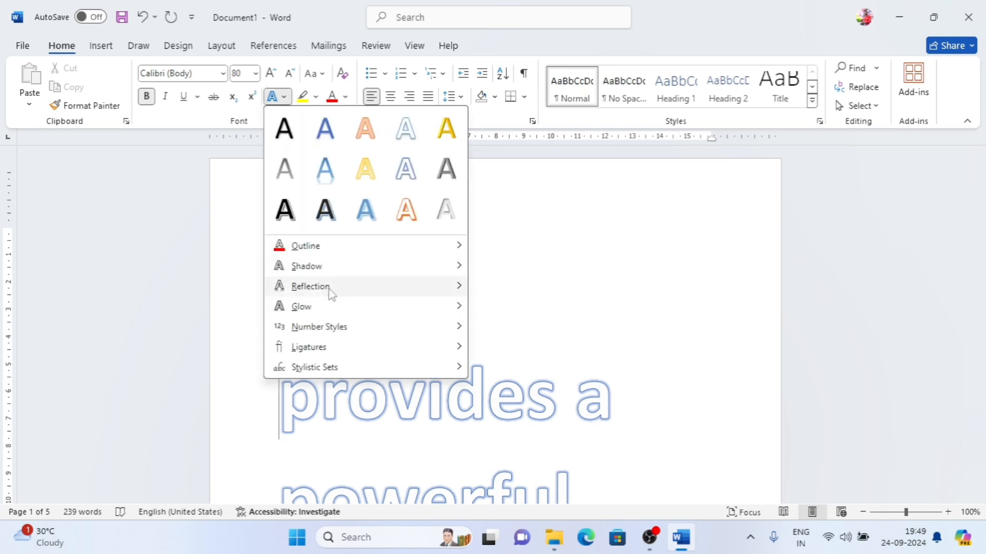
{"action": "mouse_move", "coordinate": [331, 293]}
{"action": "left_click", "coordinate": [566, 236]}
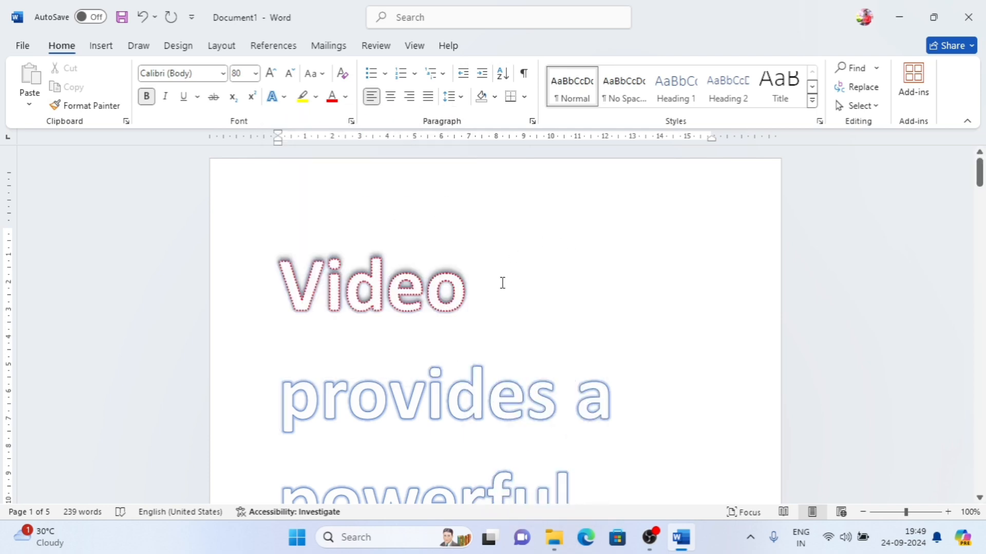
{"action": "left_click_drag", "start_coordinate": [501, 282], "coordinate": [209, 284]}
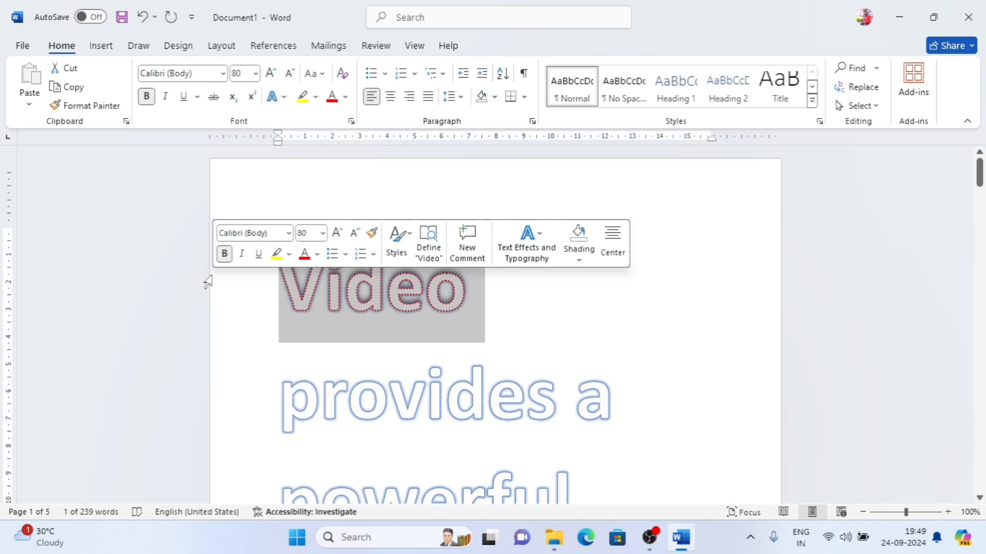
Apply the gold preset text style to Video, replacing the blue gradient one.
{"action": "left_click", "coordinate": [278, 96]}
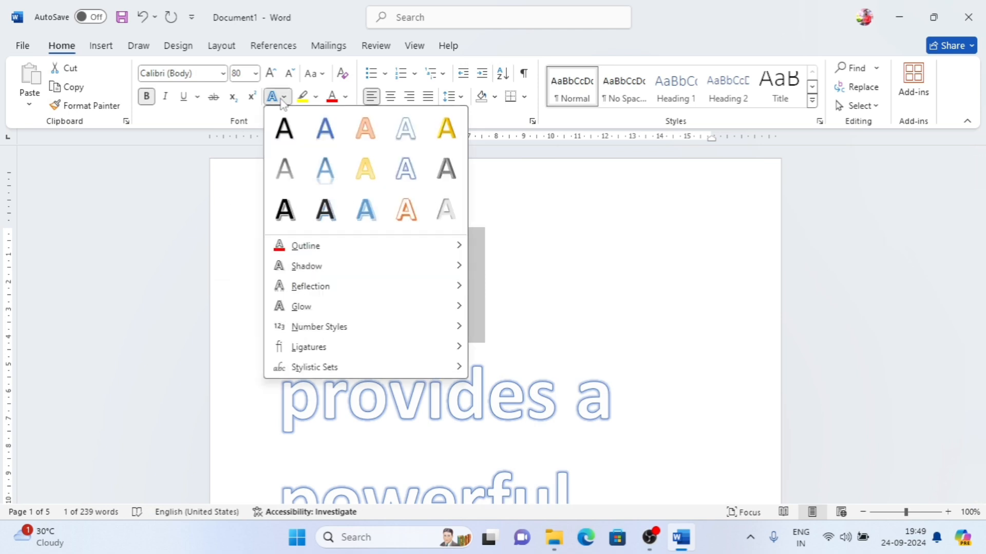
{"action": "left_click", "coordinate": [335, 182]}
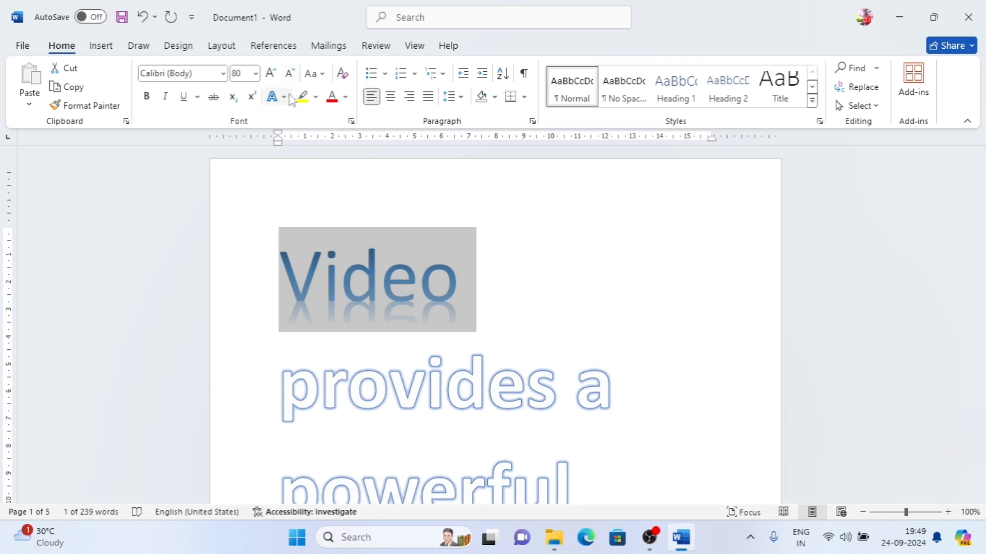
{"action": "left_click", "coordinate": [273, 96]}
{"action": "left_click", "coordinate": [368, 173]}
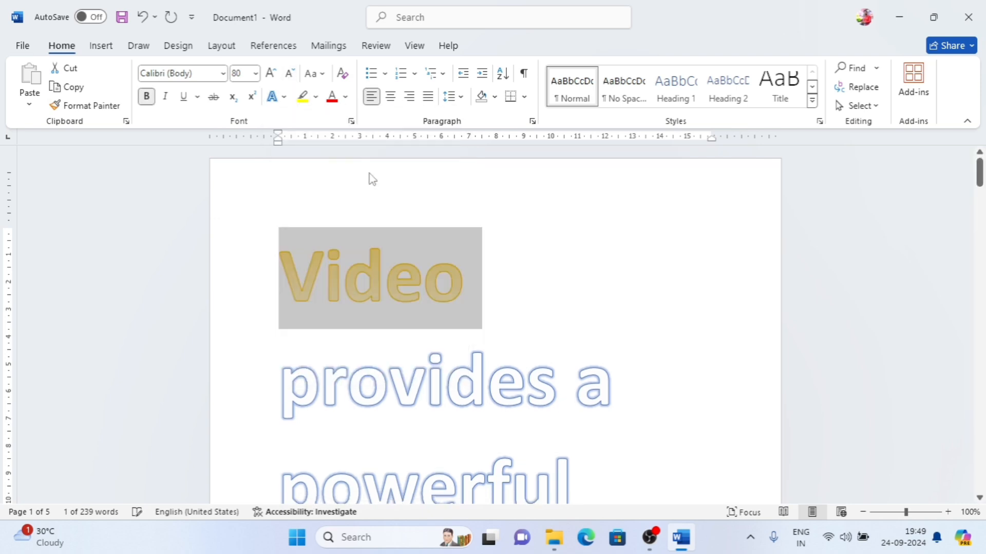
Add a mirrored reflection beneath Video.
{"action": "left_click", "coordinate": [272, 97]}
{"action": "mouse_move", "coordinate": [362, 298]}
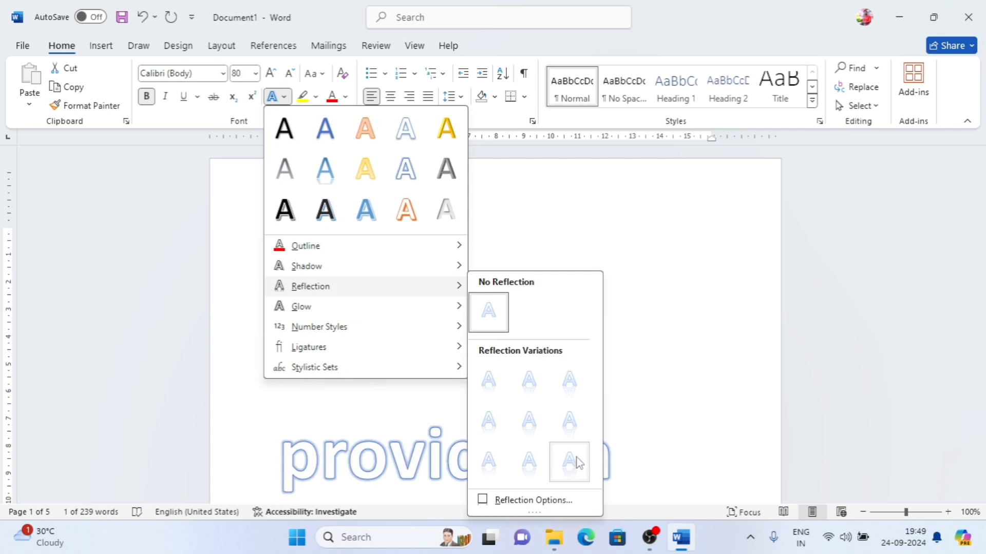
{"action": "left_click", "coordinate": [575, 435]}
{"action": "left_click", "coordinate": [438, 314]}
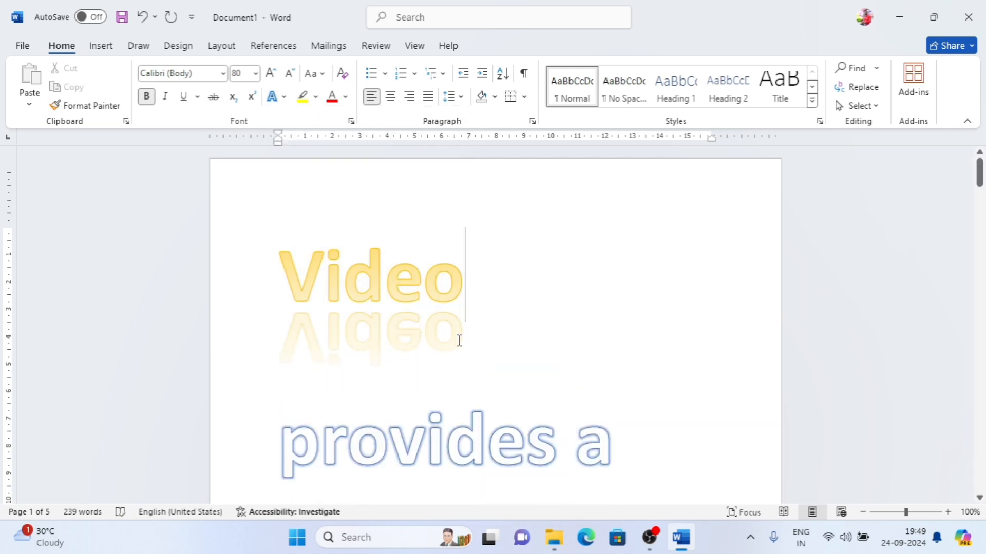
Give Video an orange glow.
{"action": "key", "text": "shift+Left"}
{"action": "key", "text": "shift+Left"}
{"action": "key", "text": "shift+Left"}
{"action": "key", "text": "shift+Left"}
{"action": "key", "text": "shift+Left"}
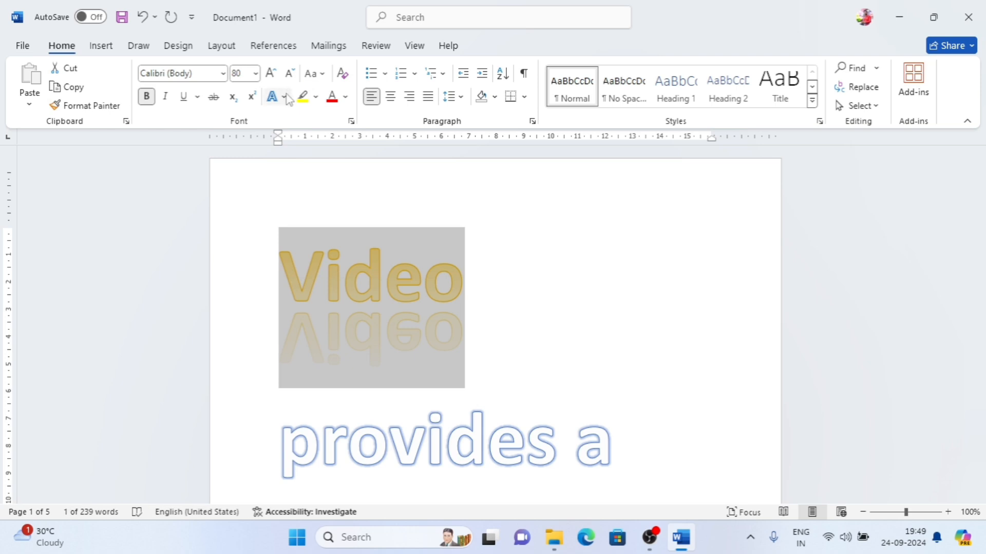
{"action": "left_click", "coordinate": [285, 97]}
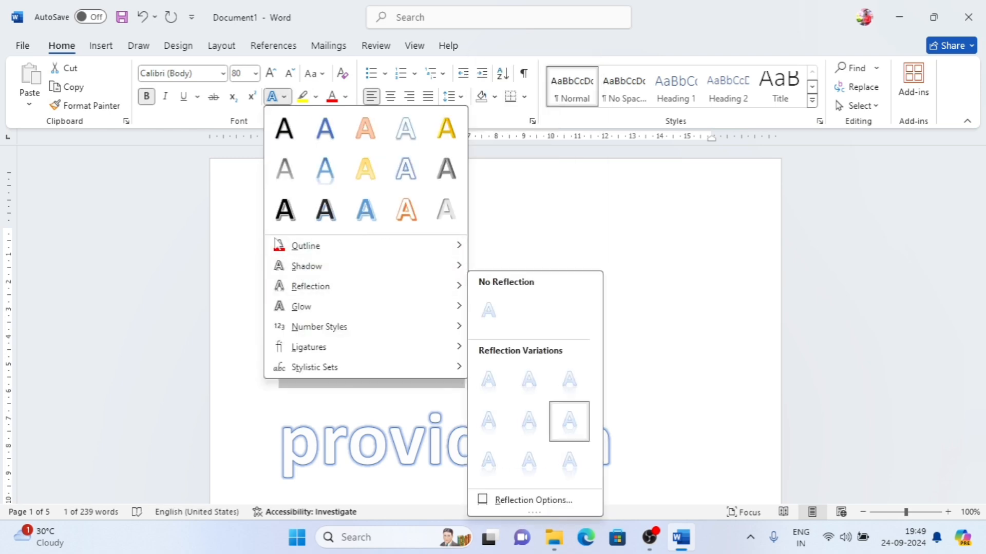
{"action": "mouse_move", "coordinate": [305, 314]}
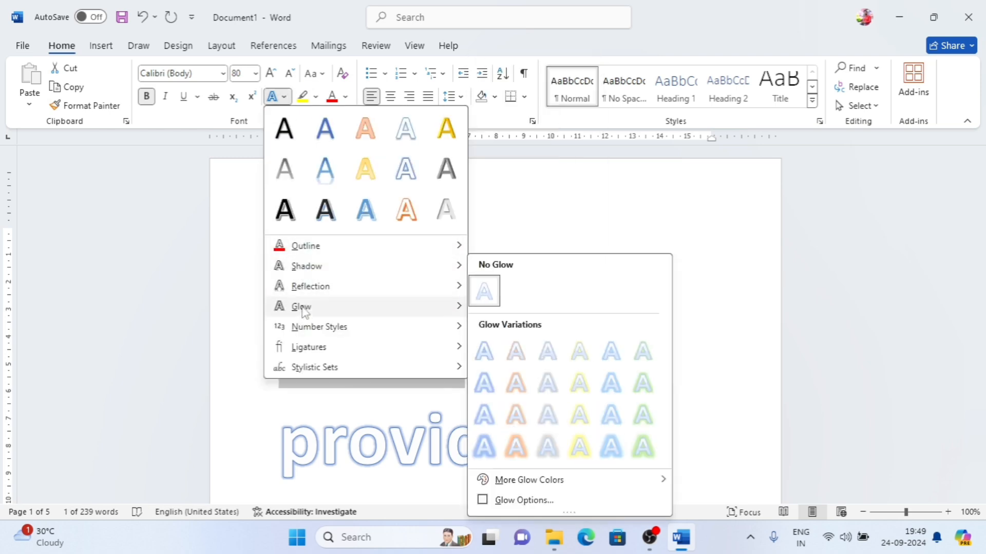
{"action": "left_click", "coordinate": [516, 388]}
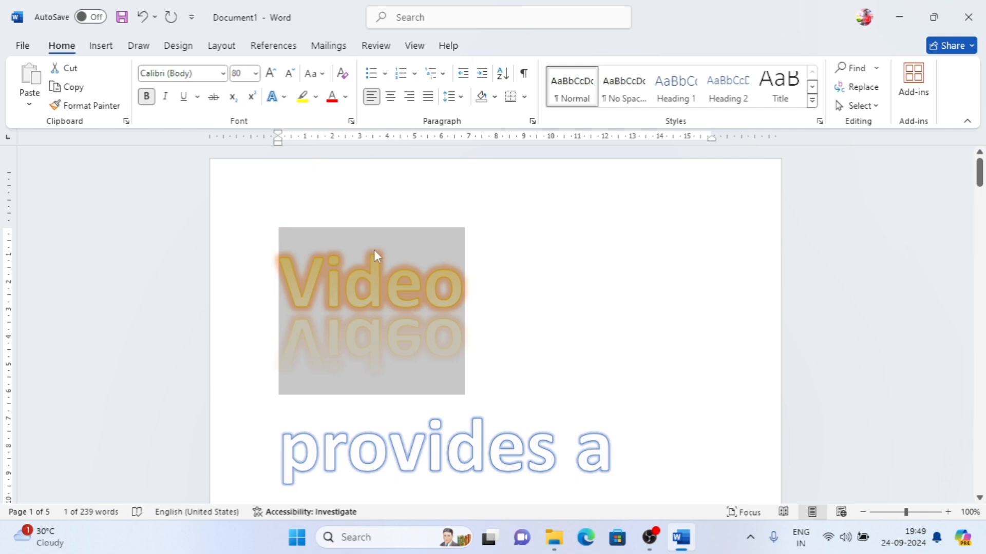
Clear all formatting from the whole document, returning it to plain Calibri 11 pt.
{"action": "scroll", "coordinate": [562, 418], "scroll_direction": "down", "scroll_amount": 4}
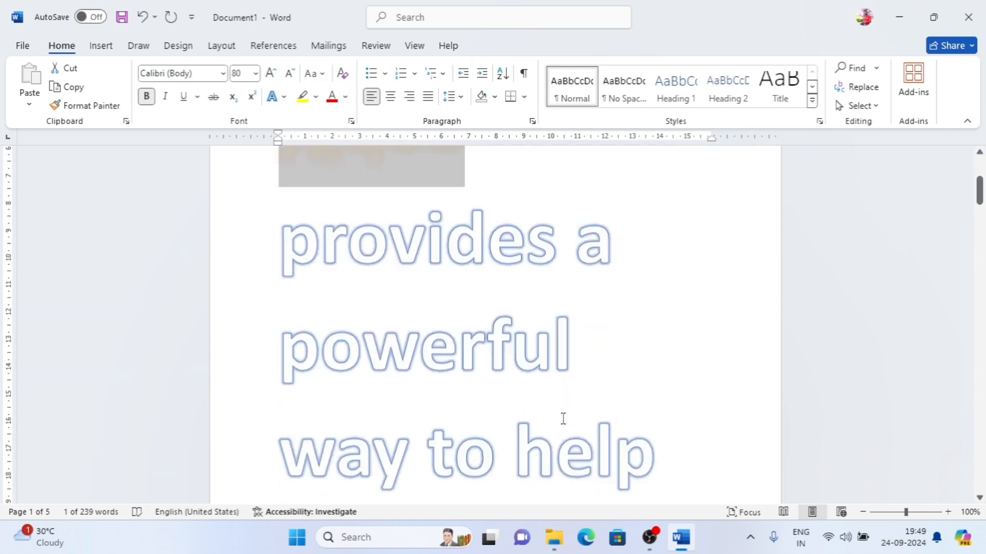
{"action": "scroll", "coordinate": [563, 419], "scroll_direction": "down", "scroll_amount": 3}
{"action": "scroll", "coordinate": [564, 418], "scroll_direction": "up", "scroll_amount": 7}
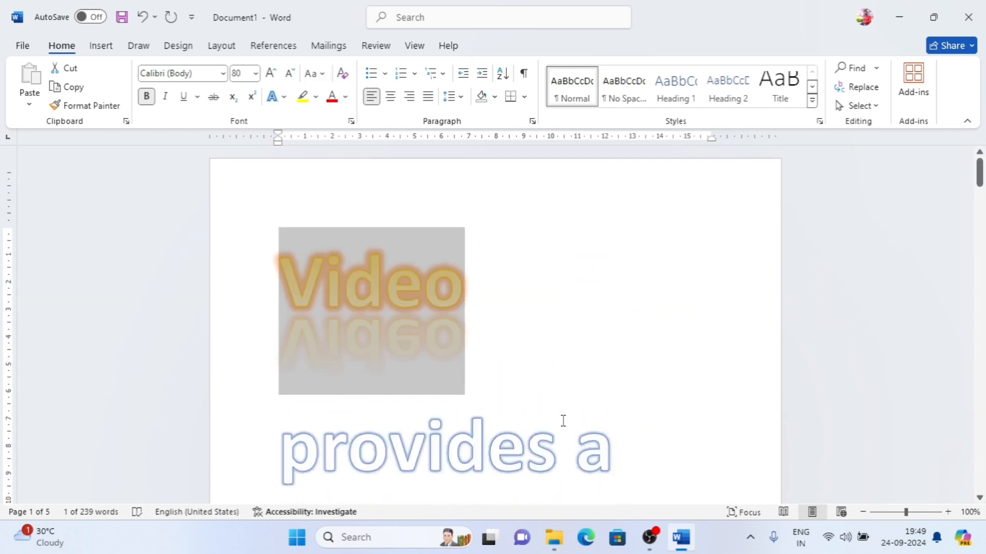
{"action": "key", "text": "ctrl+a"}
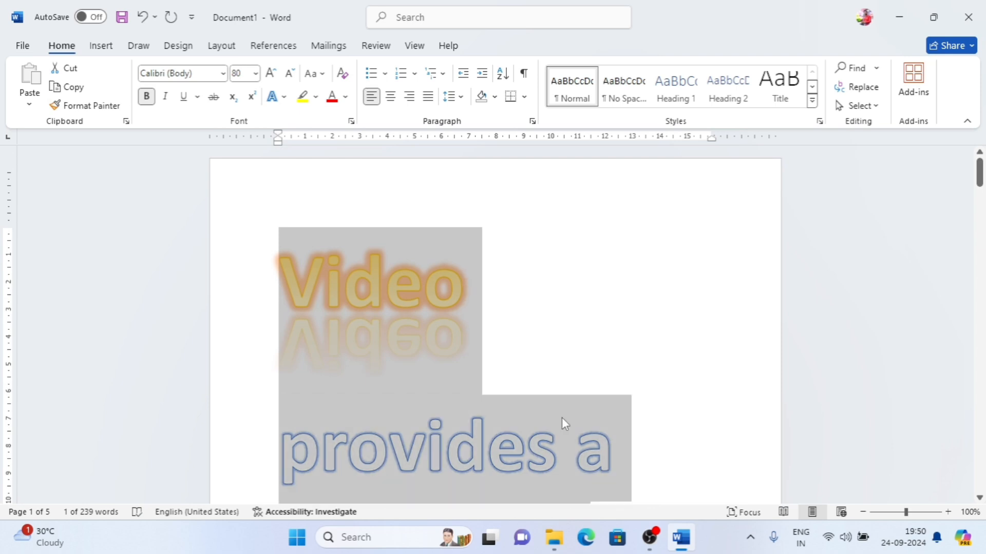
{"action": "left_click", "coordinate": [343, 73]}
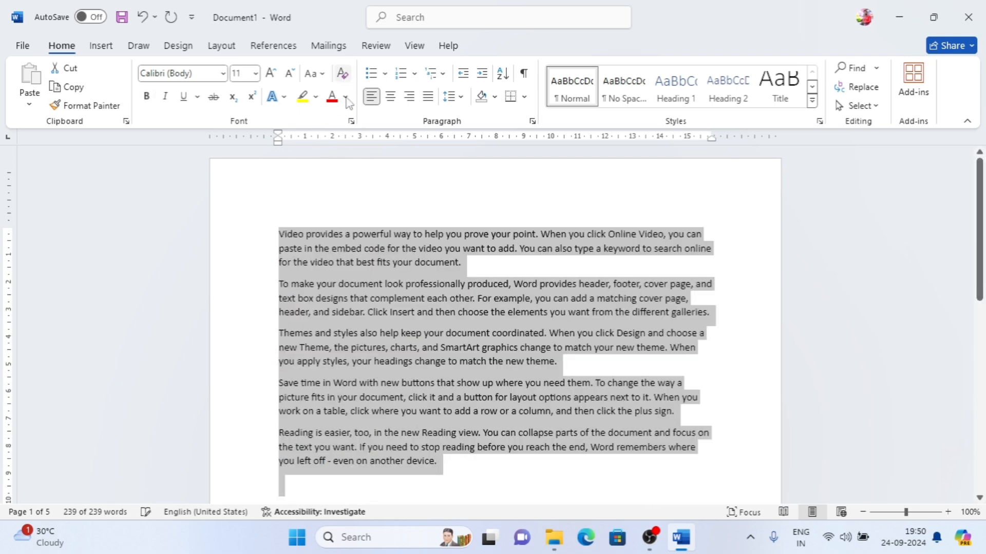
{"action": "left_click", "coordinate": [487, 268]}
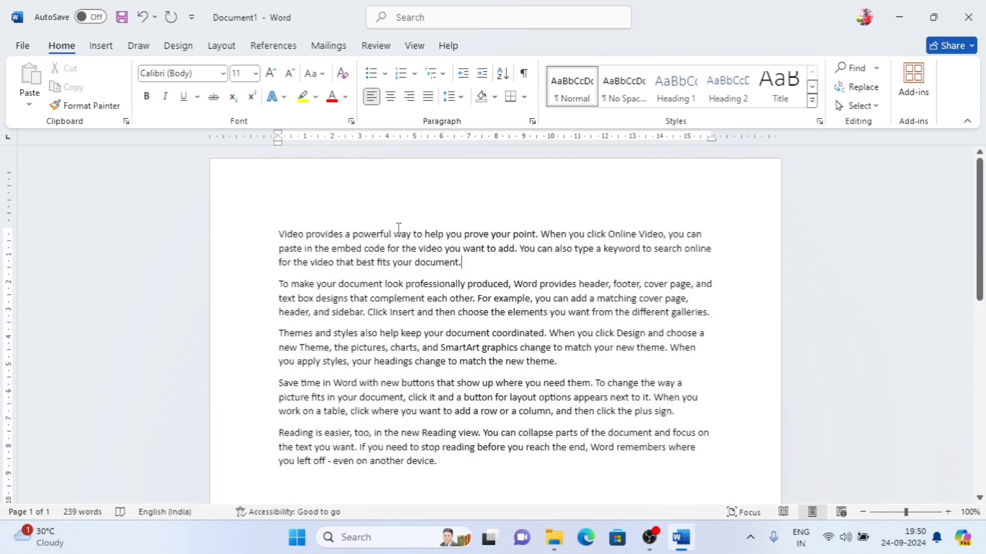
{"action": "left_click", "coordinate": [284, 97]}
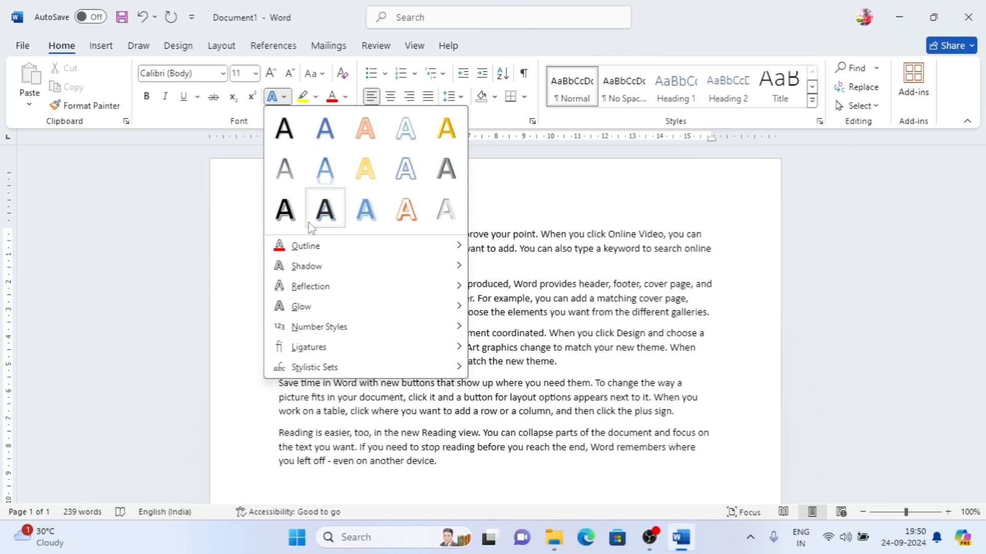
{"action": "left_click", "coordinate": [524, 204]}
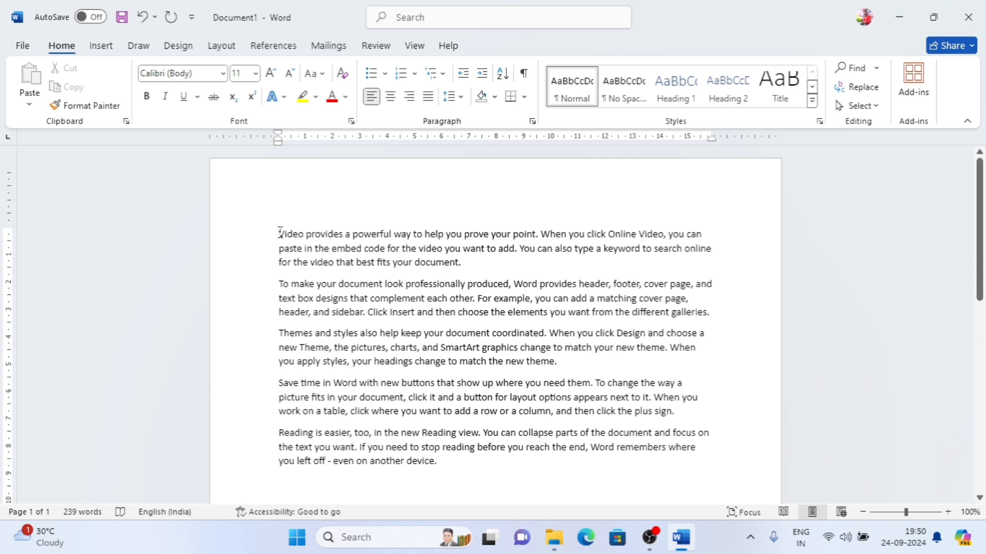
Highlight the phrase 'Video provides a powerful way' in yellow.
{"action": "left_click_drag", "start_coordinate": [277, 234], "coordinate": [413, 237]}
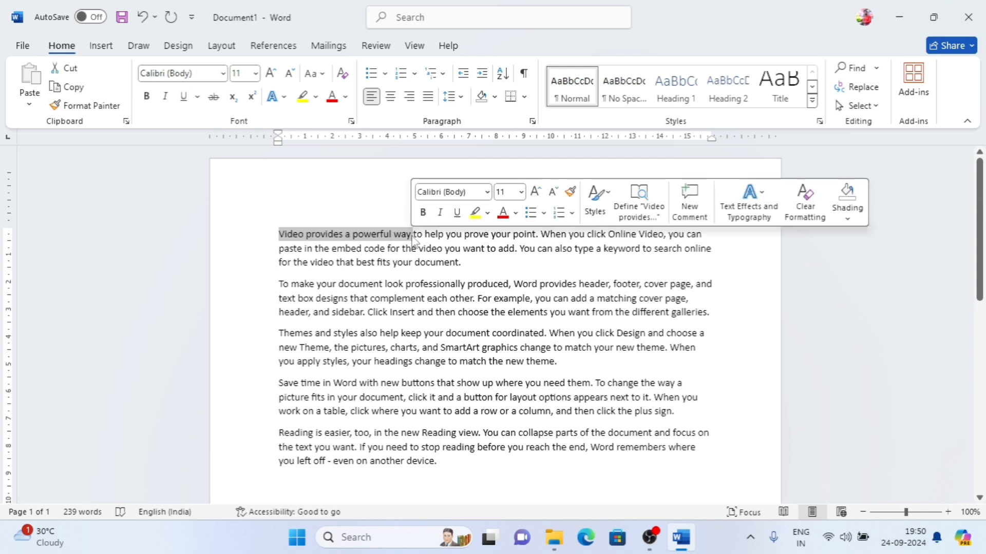
{"action": "left_click", "coordinate": [315, 97]}
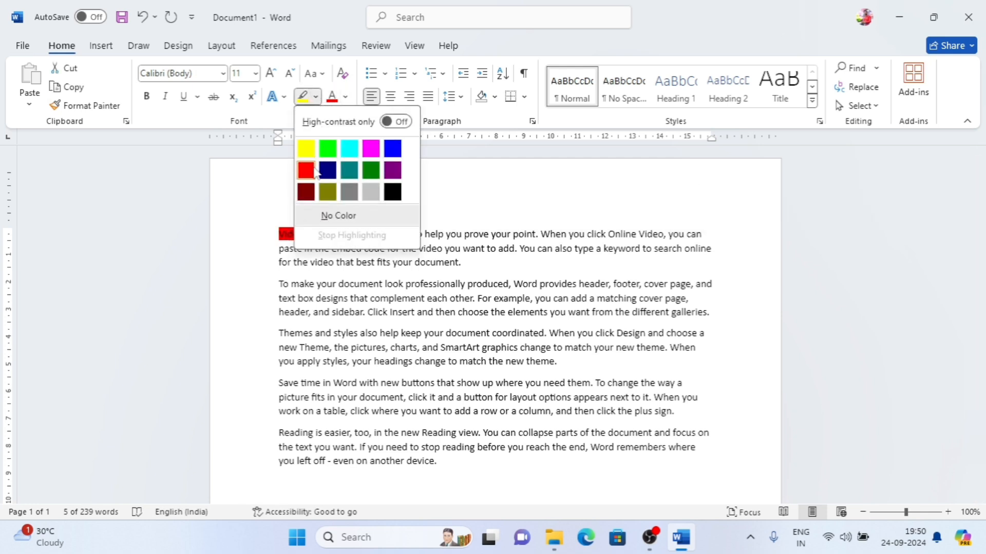
{"action": "left_click", "coordinate": [306, 149]}
{"action": "left_click", "coordinate": [347, 180]}
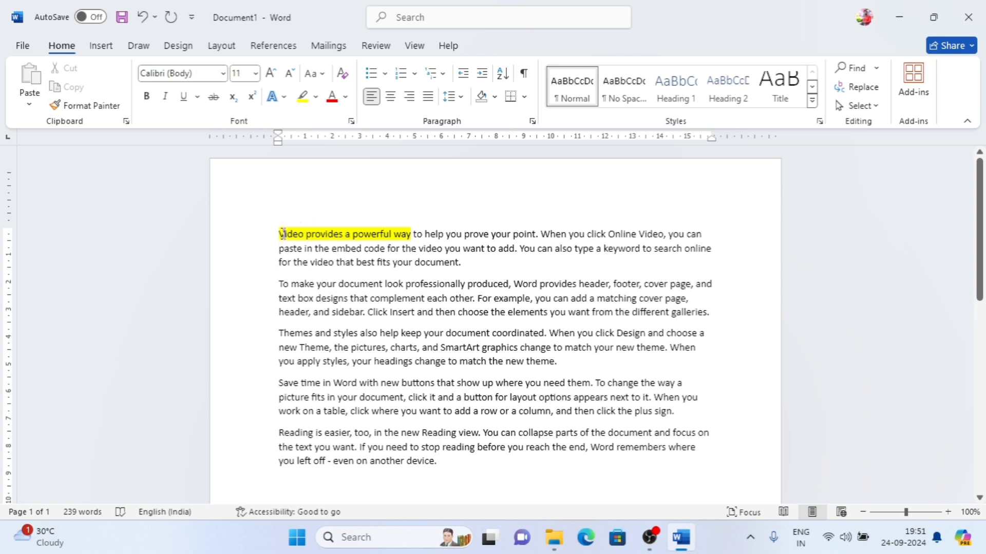
{"action": "left_click_drag", "start_coordinate": [278, 234], "coordinate": [395, 234]}
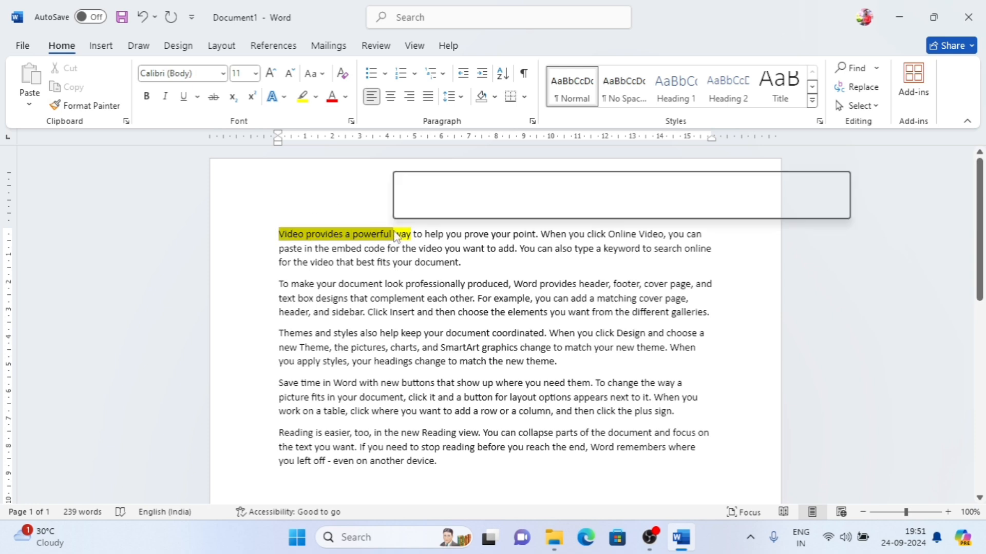
{"action": "left_click", "coordinate": [447, 333]}
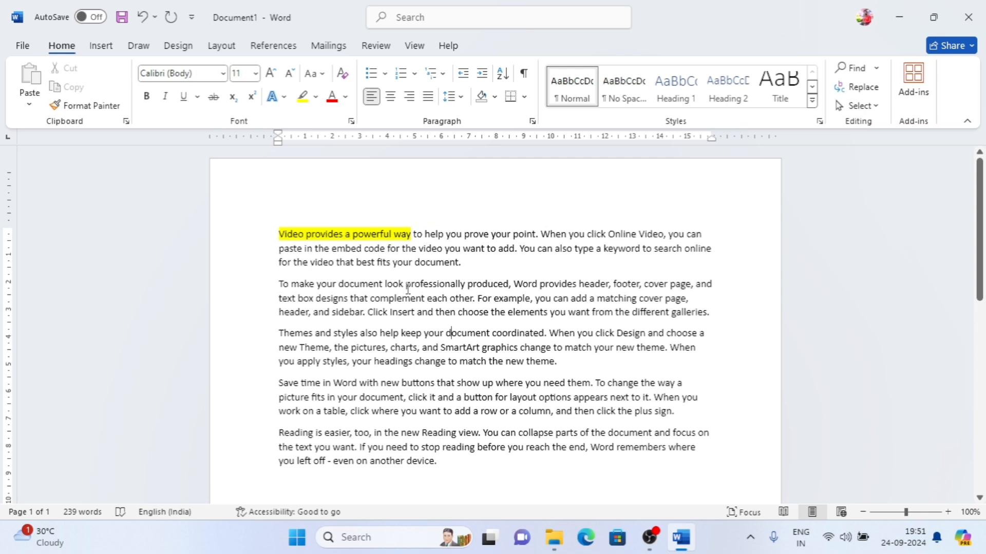
Highlight 'professionally' in yellow, then re-highlight it in green.
{"action": "left_click_drag", "start_coordinate": [407, 287], "coordinate": [464, 288]}
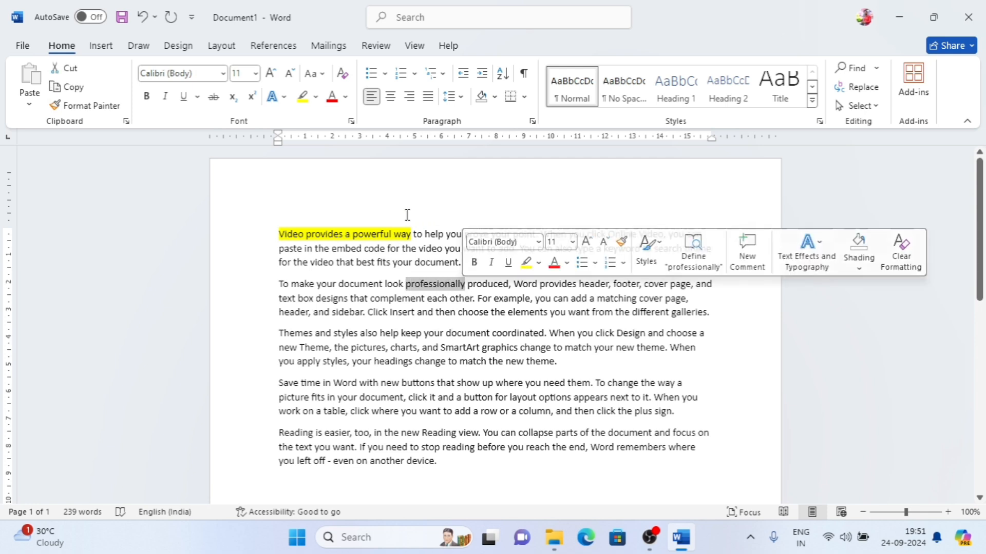
{"action": "left_click", "coordinate": [315, 97]}
{"action": "left_click", "coordinate": [305, 154]}
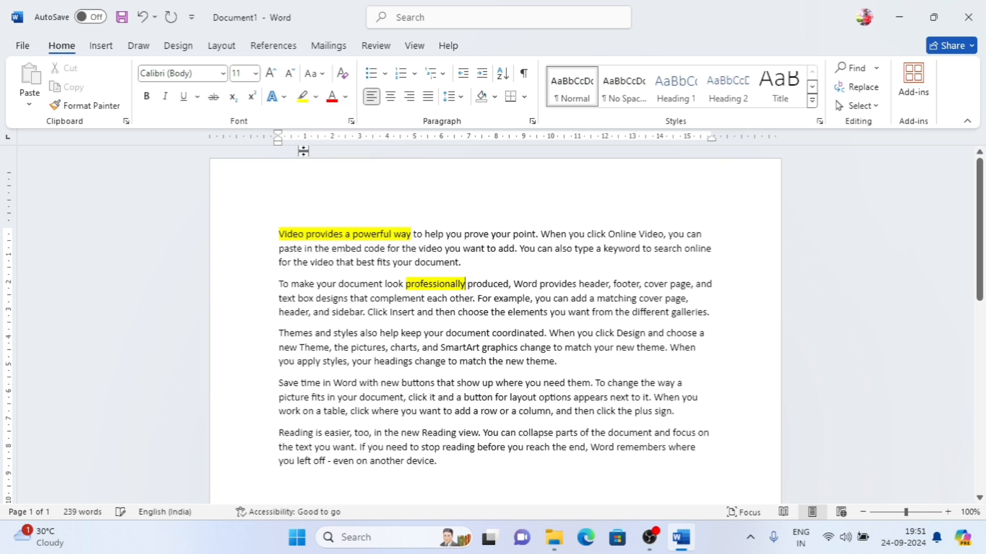
{"action": "left_click", "coordinate": [316, 97]}
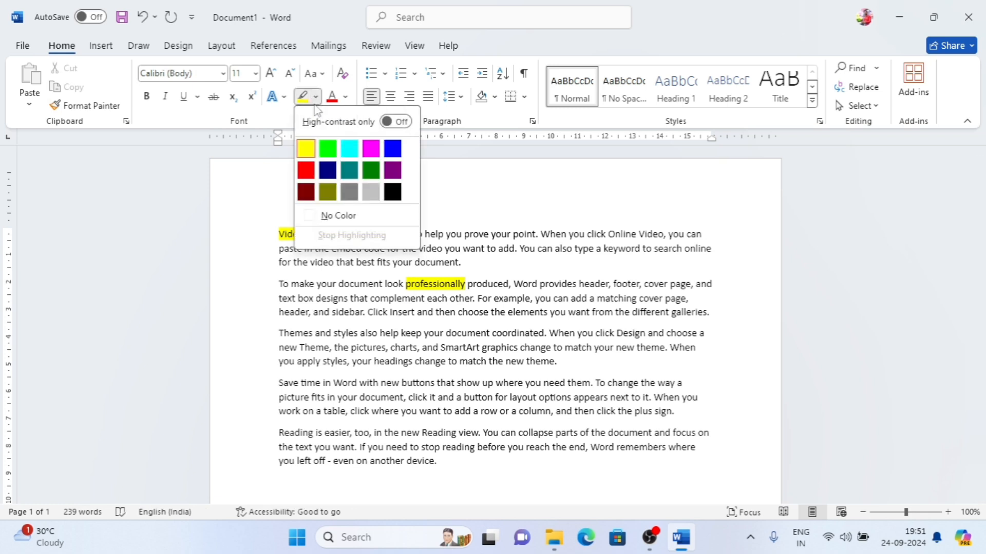
{"action": "left_click", "coordinate": [328, 148]}
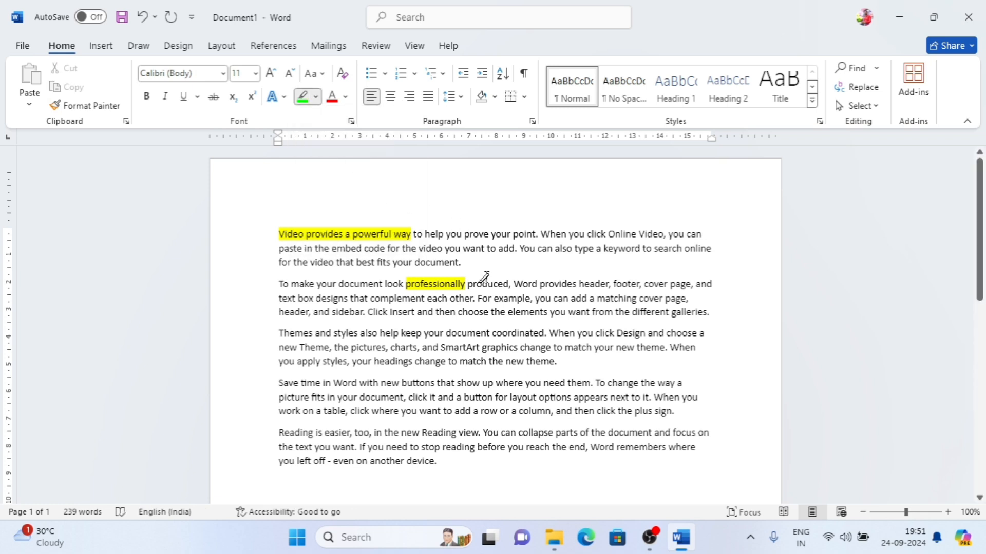
{"action": "left_click_drag", "start_coordinate": [465, 282], "coordinate": [403, 282]}
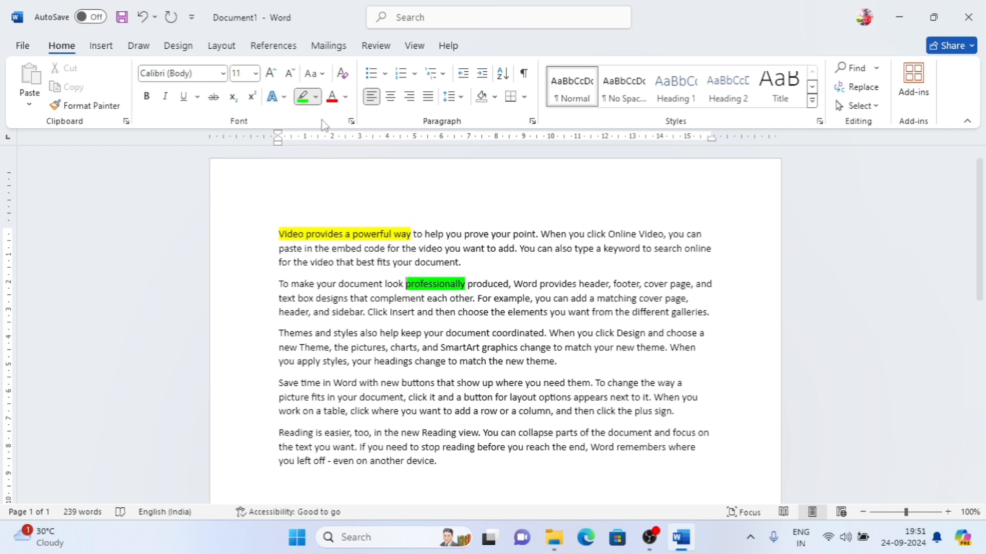
Highlight 'Video provides a powerful way' in green as well.
{"action": "left_click", "coordinate": [315, 97]}
{"action": "left_click", "coordinate": [468, 172]}
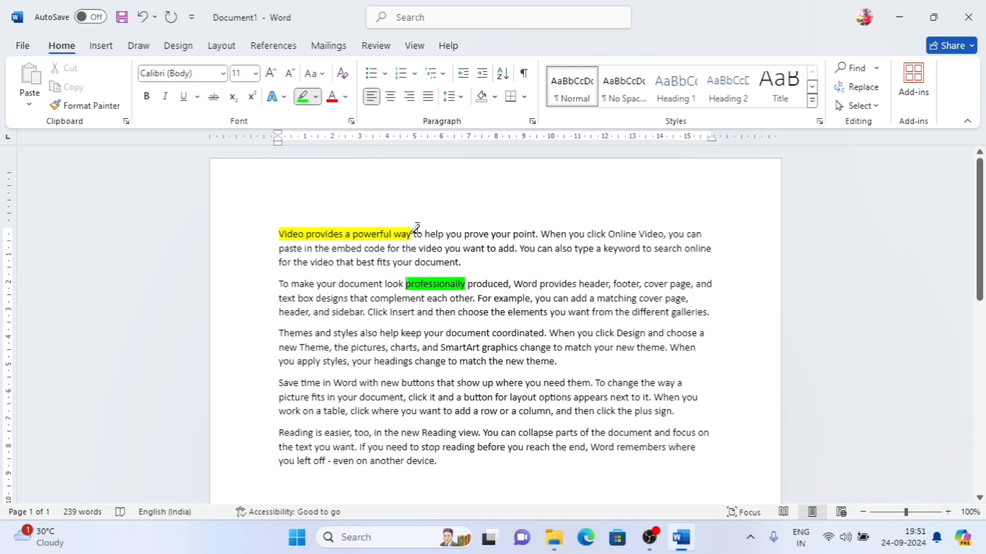
{"action": "left_click_drag", "start_coordinate": [413, 234], "coordinate": [275, 234]}
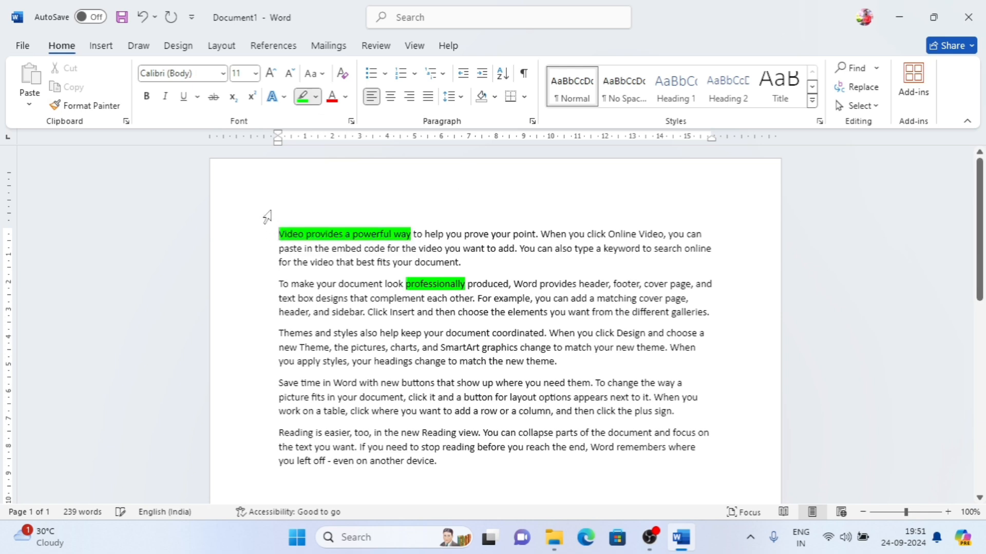
Open the page header, browse the built-in header designs without adding one, and return to the body.
{"action": "double_click", "coordinate": [290, 216]}
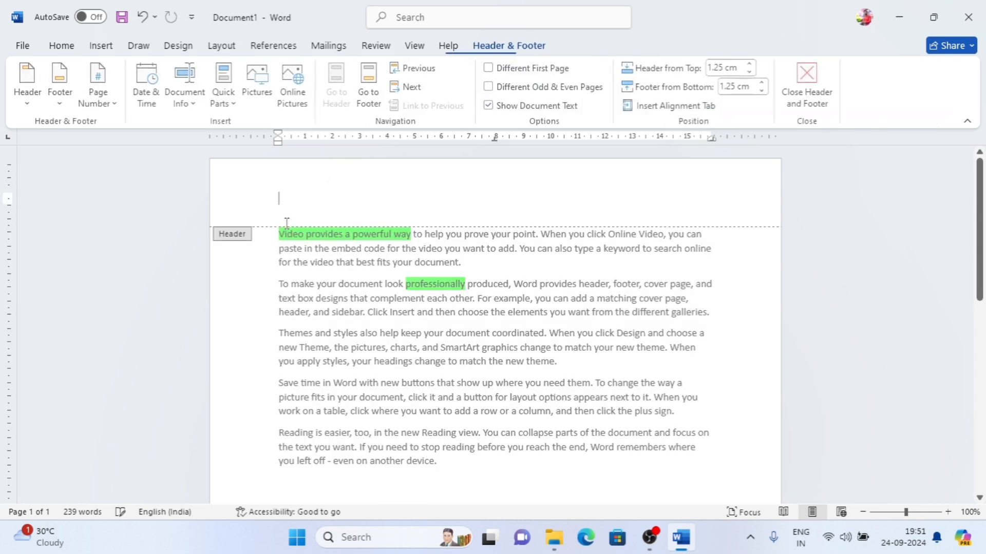
{"action": "left_click", "coordinate": [39, 105]}
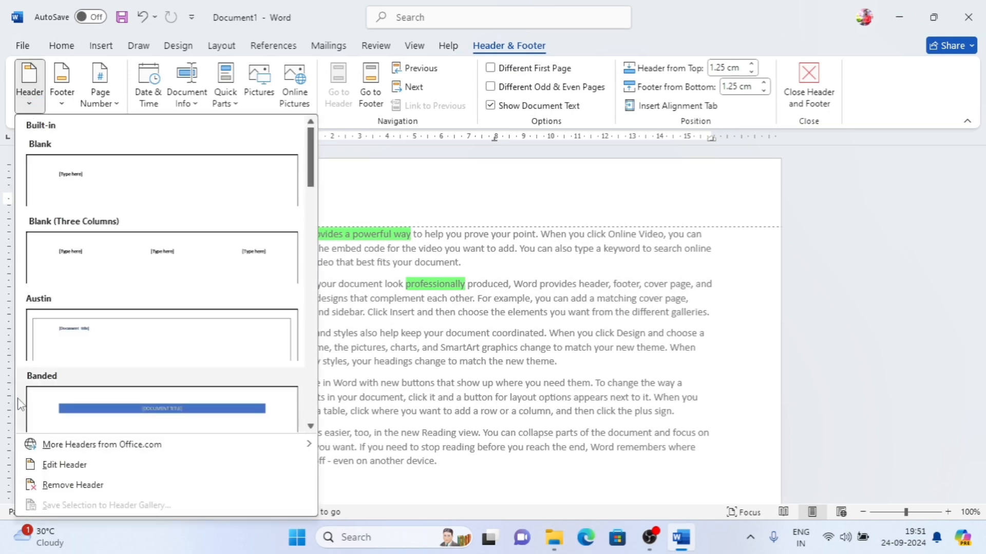
{"action": "left_click", "coordinate": [46, 486]}
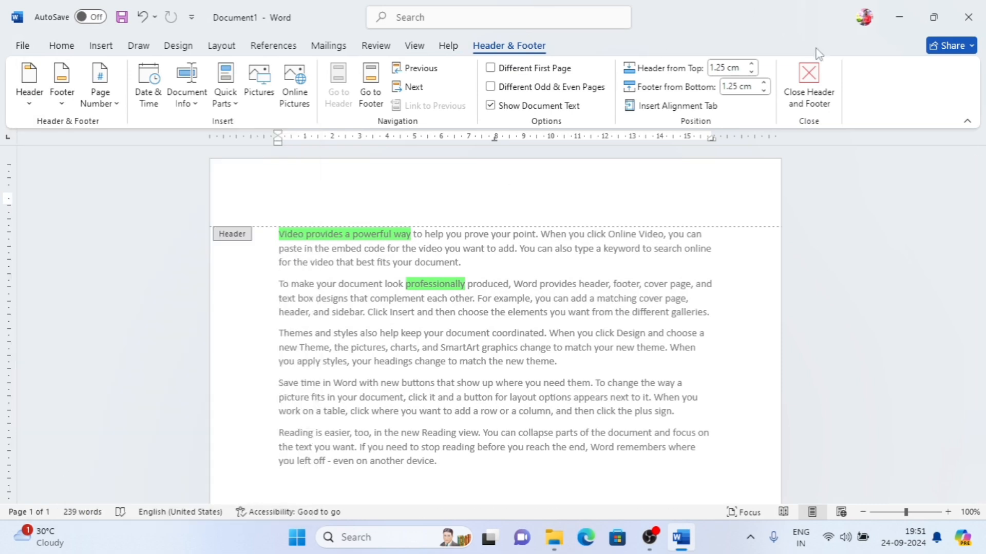
{"action": "left_click", "coordinate": [808, 85]}
Set No Color highlight on 'Video provides a powerful way' and on 'professionally'.
{"action": "left_click", "coordinate": [278, 238]}
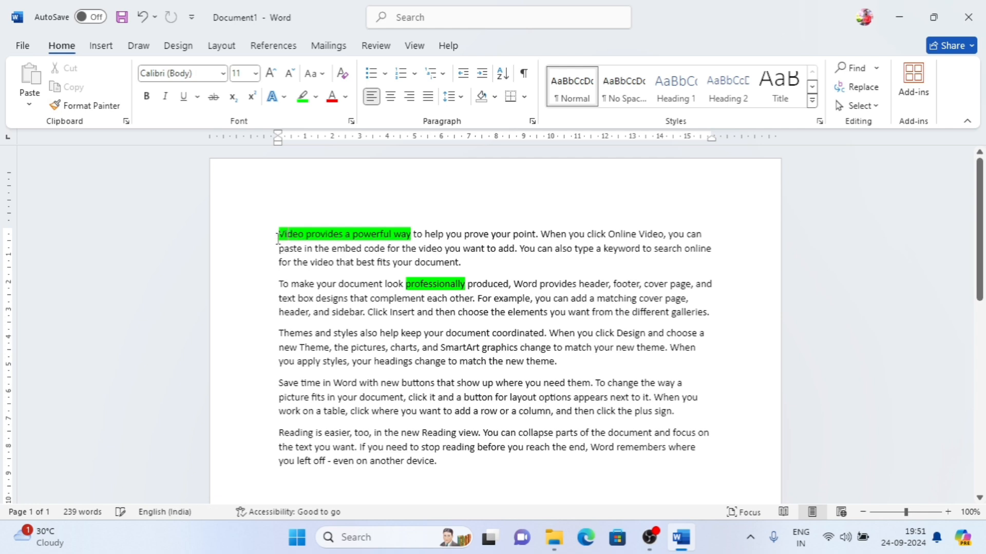
{"action": "left_click_drag", "start_coordinate": [280, 235], "coordinate": [412, 235]}
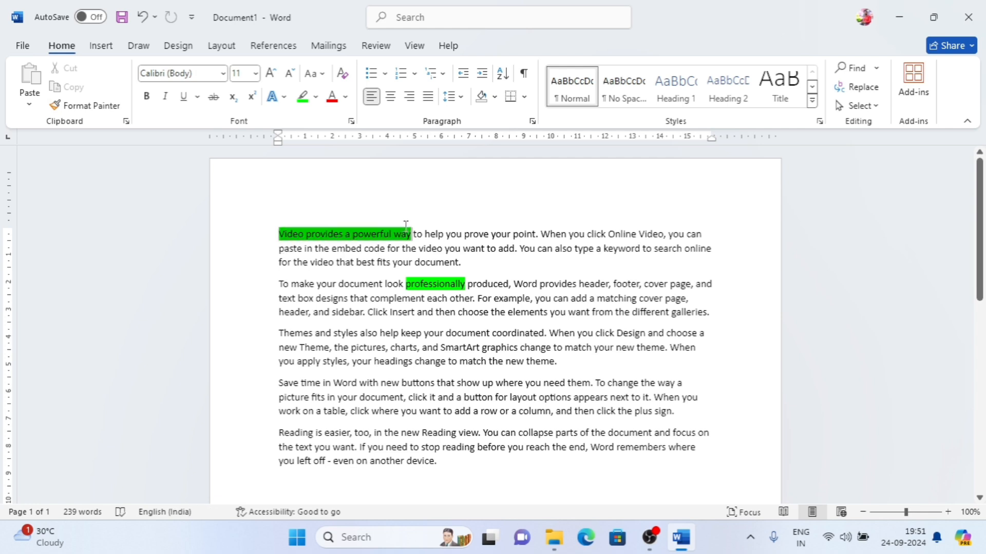
{"action": "left_click", "coordinate": [316, 97]}
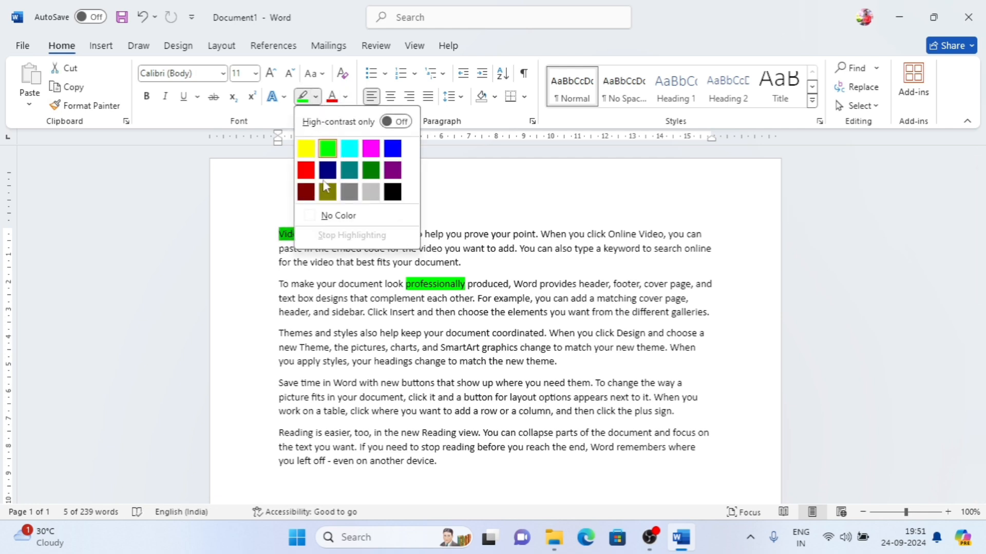
{"action": "left_click", "coordinate": [333, 215]}
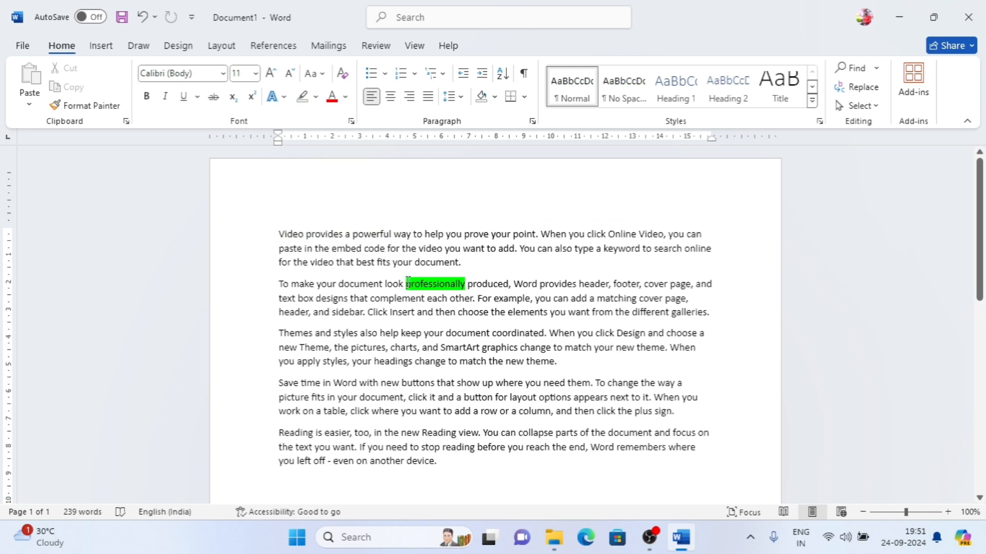
{"action": "left_click_drag", "start_coordinate": [407, 282], "coordinate": [462, 282]}
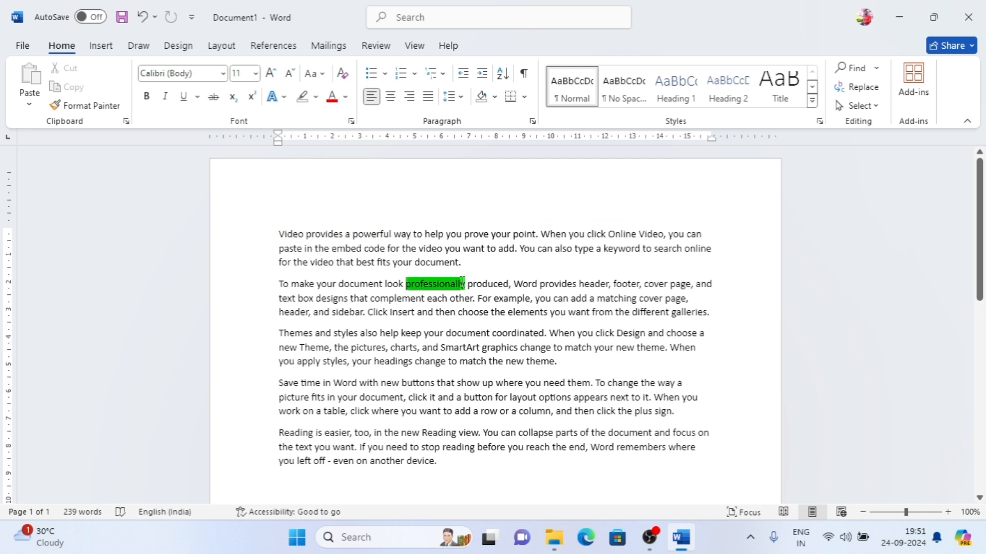
{"action": "left_click", "coordinate": [316, 98]}
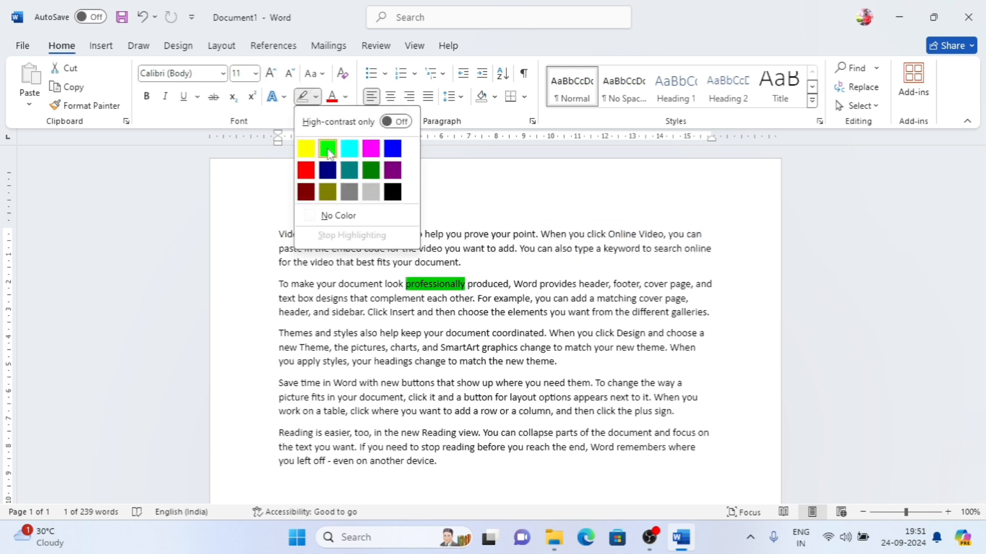
{"action": "left_click", "coordinate": [335, 215]}
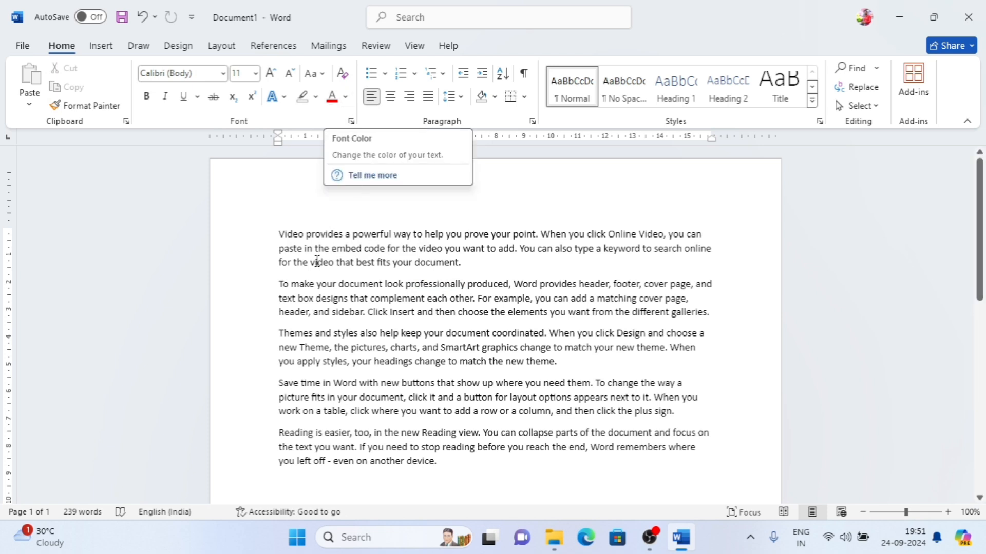
Select the whole first paragraph and colour its text red.
{"action": "left_click_drag", "start_coordinate": [304, 238], "coordinate": [465, 263]}
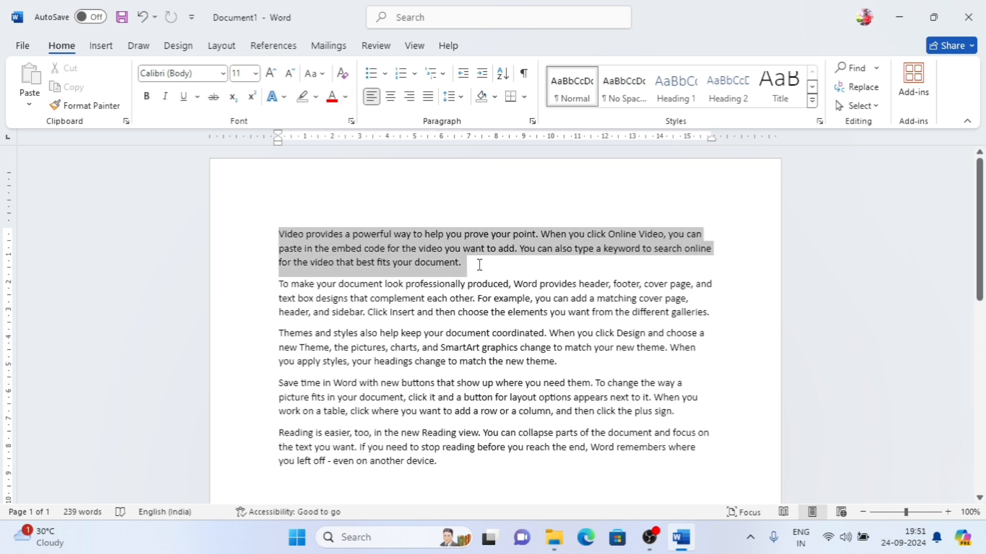
{"action": "left_click", "coordinate": [346, 98]}
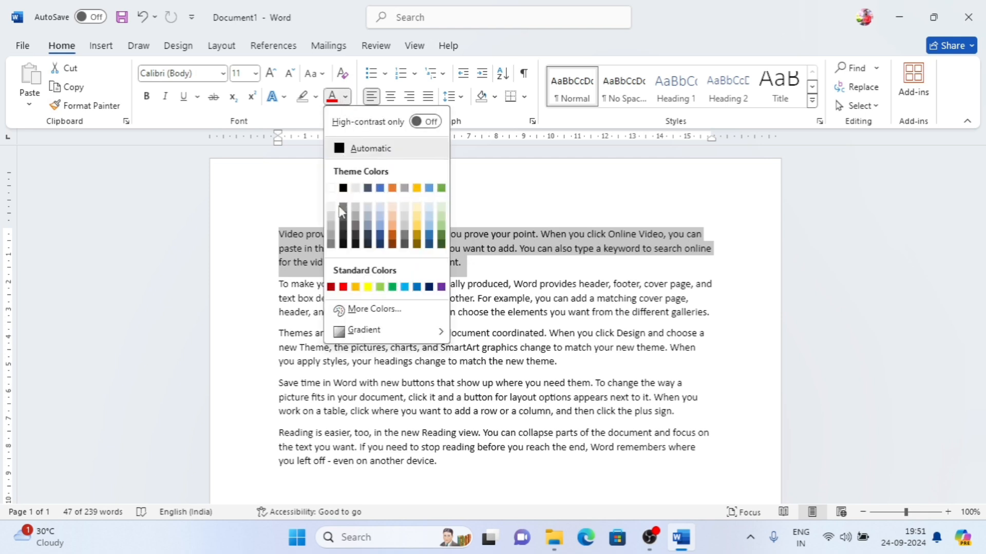
{"action": "left_click", "coordinate": [343, 287]}
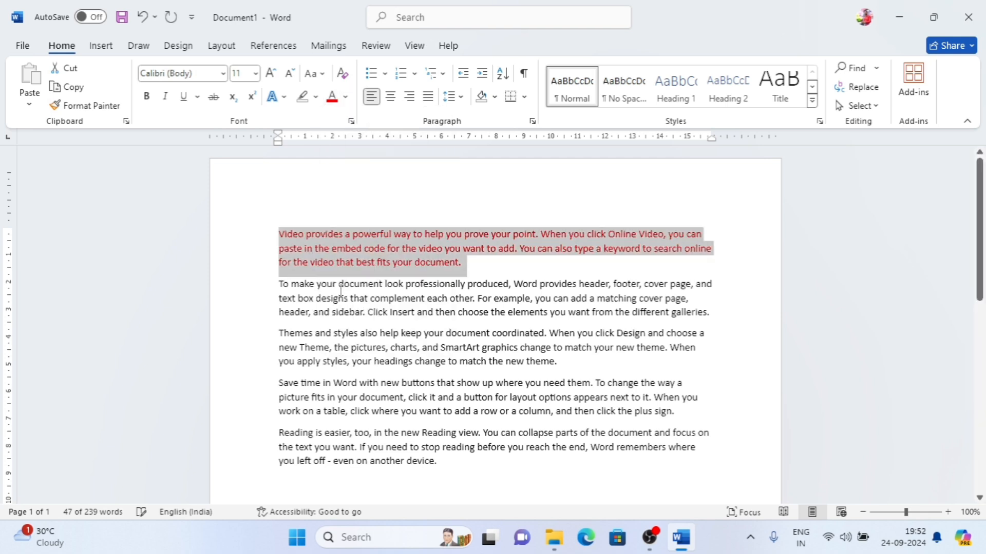
Open Font Color > Gradient > More Gradients to show the Format Text Effects pane.
{"action": "left_click", "coordinate": [347, 97]}
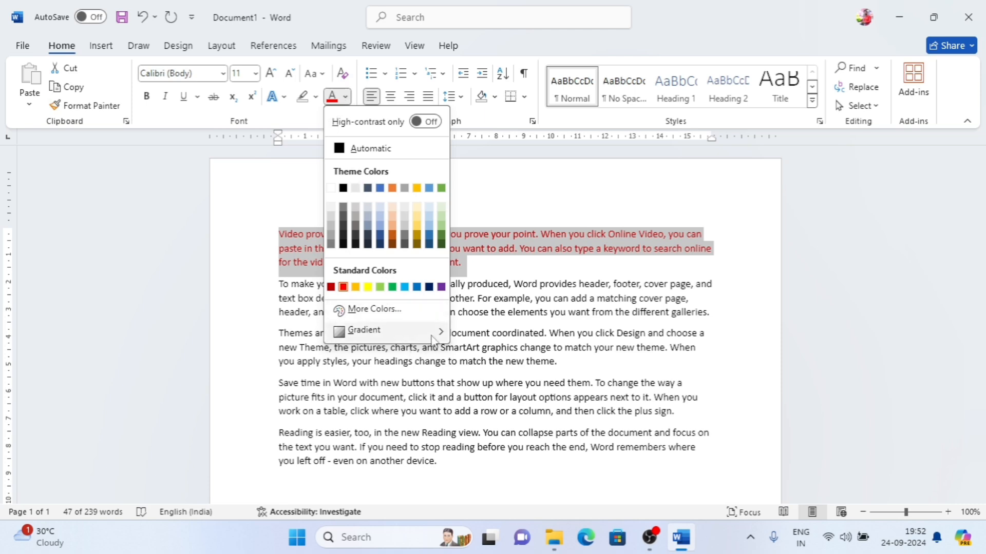
{"action": "mouse_move", "coordinate": [433, 338]}
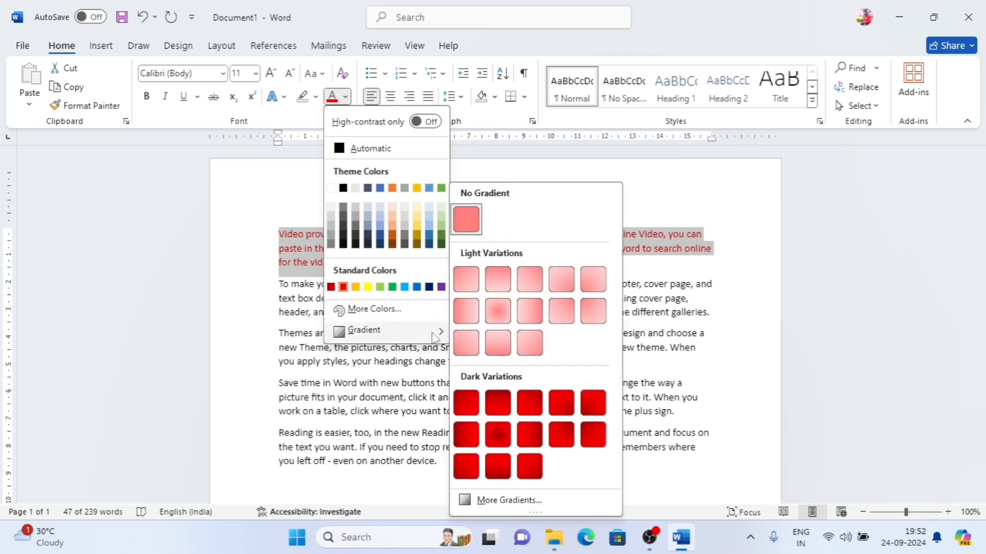
{"action": "left_click", "coordinate": [513, 501]}
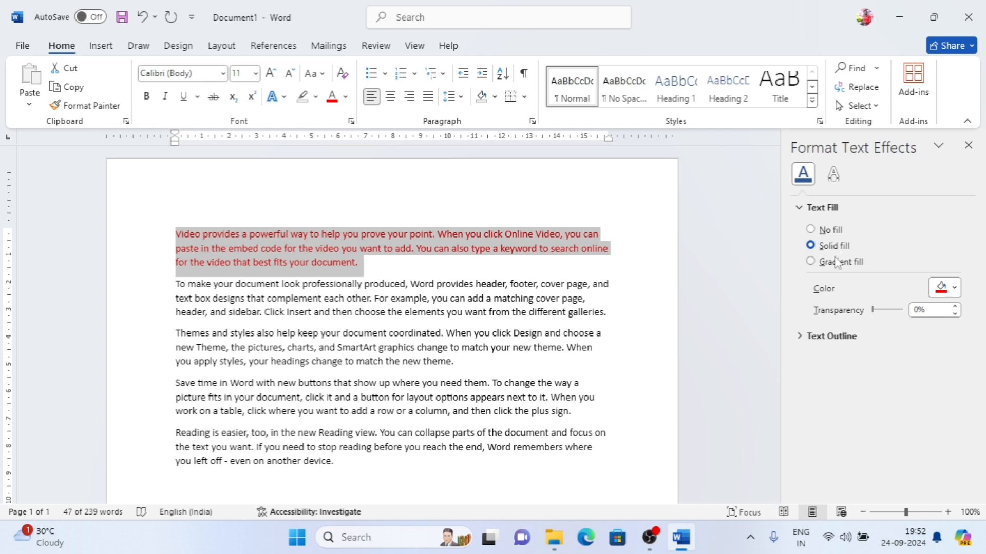
Switch the text fill to a gradient with a red stop at 46% and a blue stop at 83%.
{"action": "left_click", "coordinate": [834, 262]}
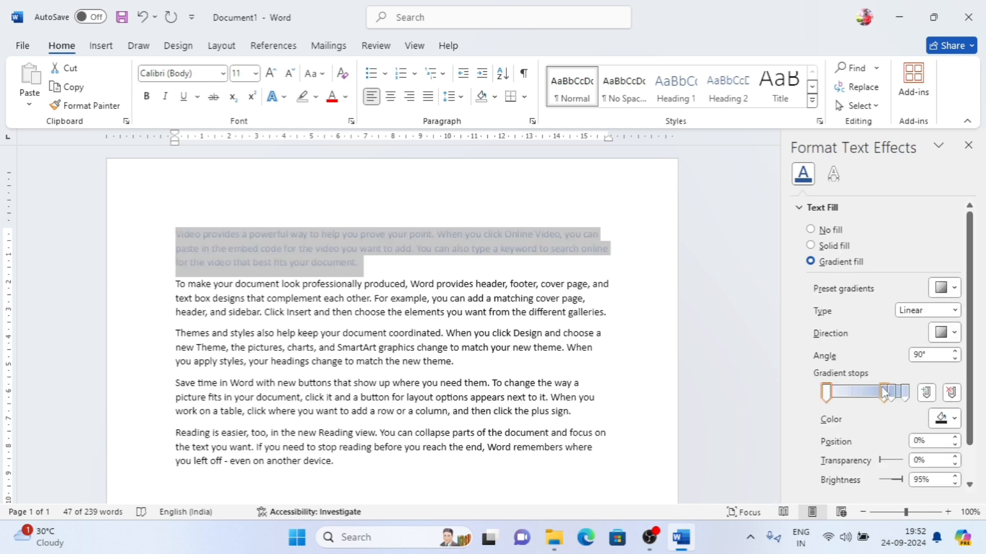
{"action": "left_click_drag", "start_coordinate": [883, 393], "coordinate": [859, 392]}
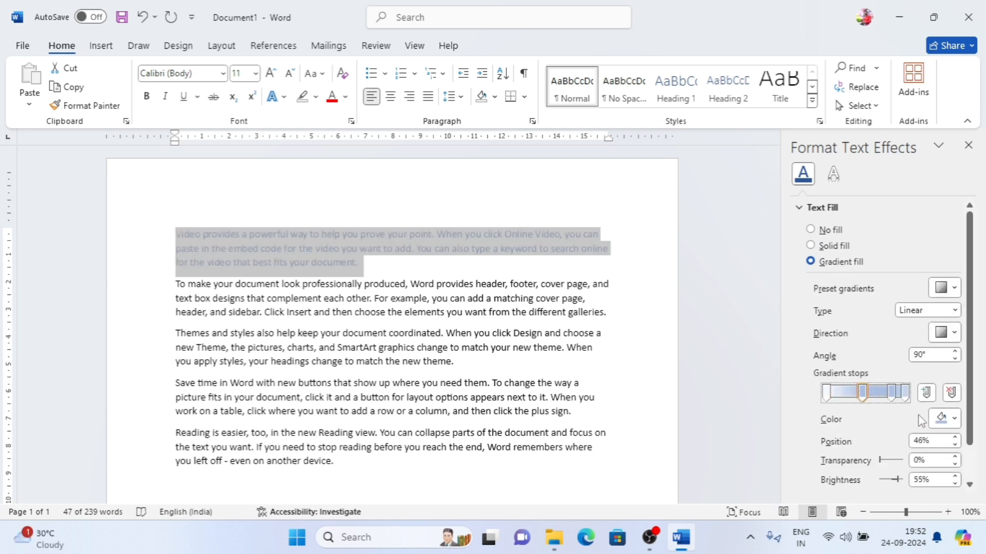
{"action": "left_click", "coordinate": [952, 425]}
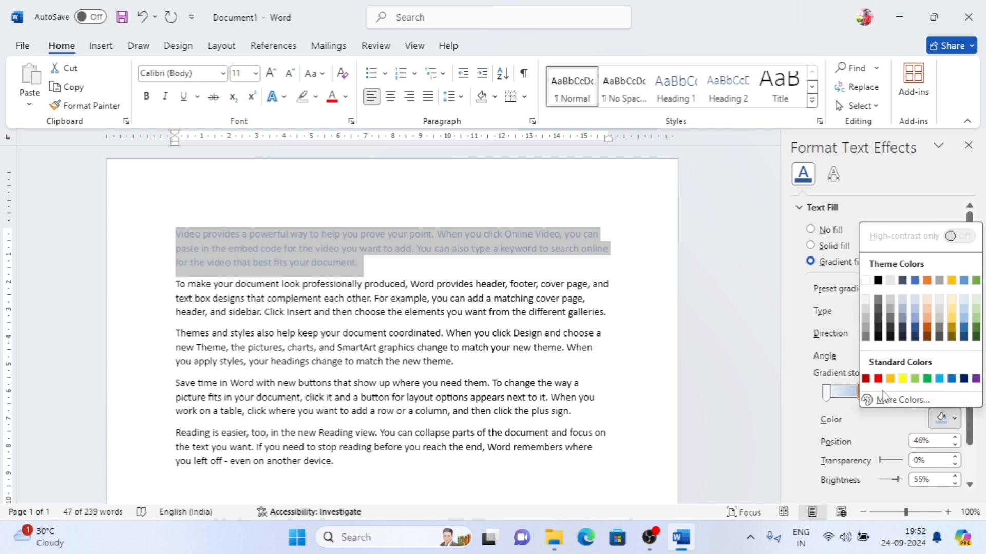
{"action": "left_click", "coordinate": [878, 380]}
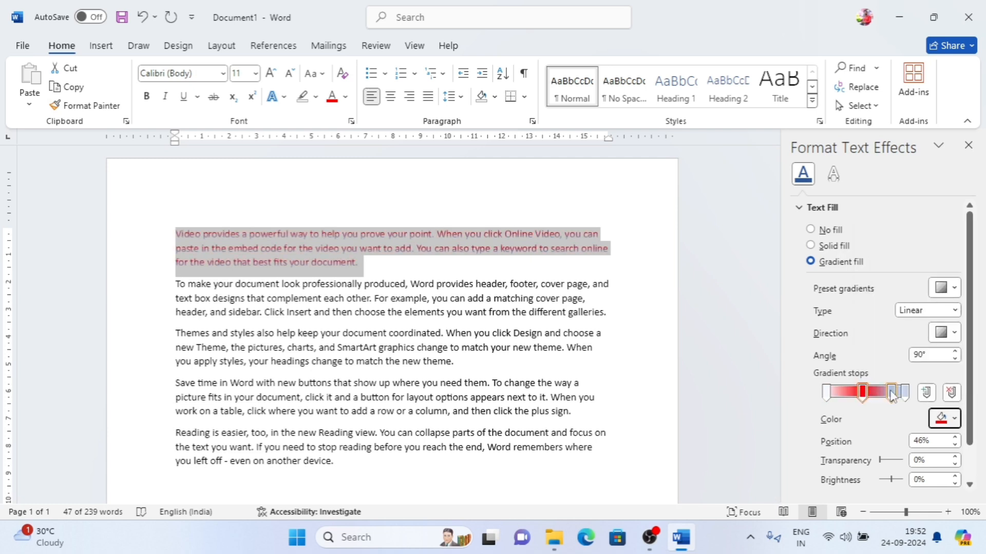
{"action": "left_click", "coordinate": [891, 393]}
{"action": "left_click", "coordinate": [949, 418]}
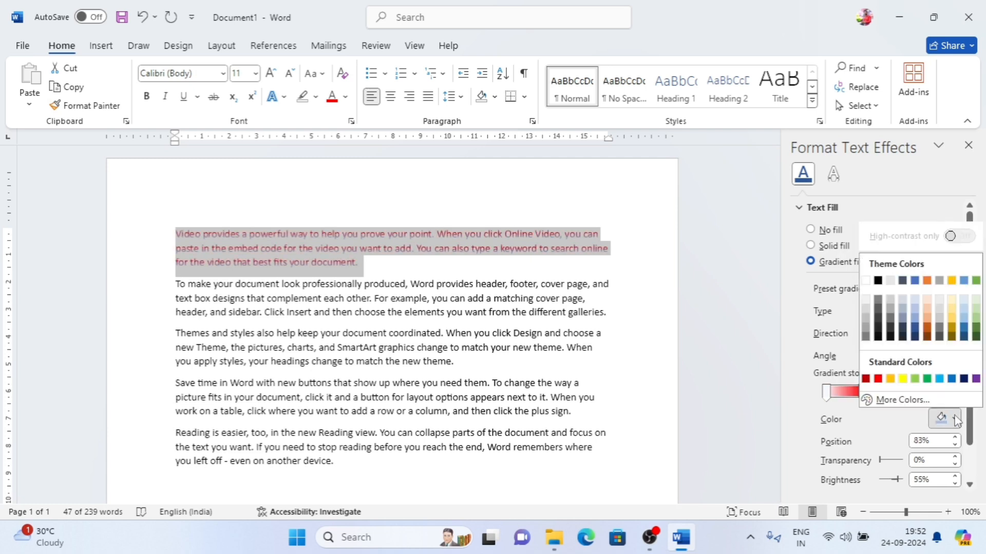
{"action": "left_click", "coordinate": [939, 380]}
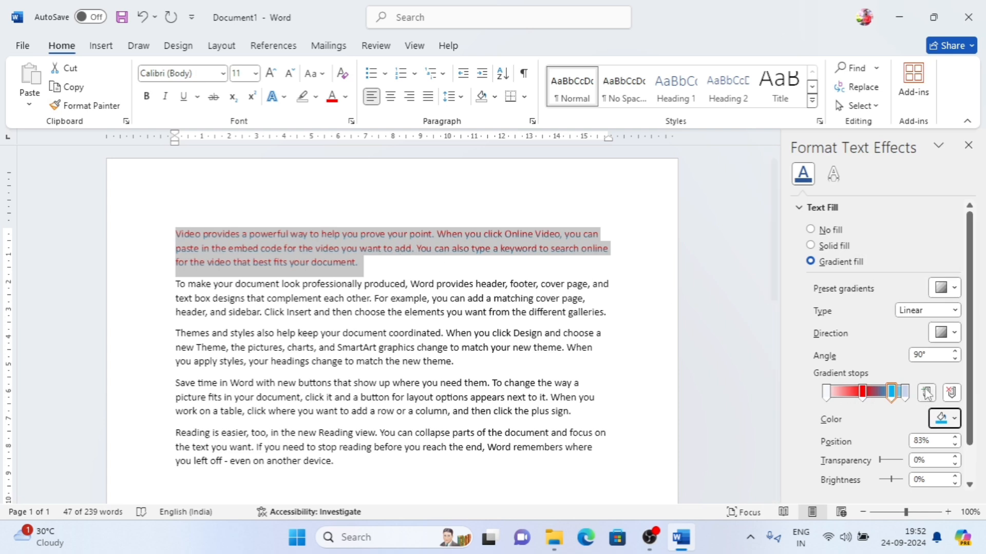
Make the 100% stop yellow, move the red stop to about 37%, and add another stop.
{"action": "left_click", "coordinate": [905, 394]}
{"action": "left_click", "coordinate": [950, 418]}
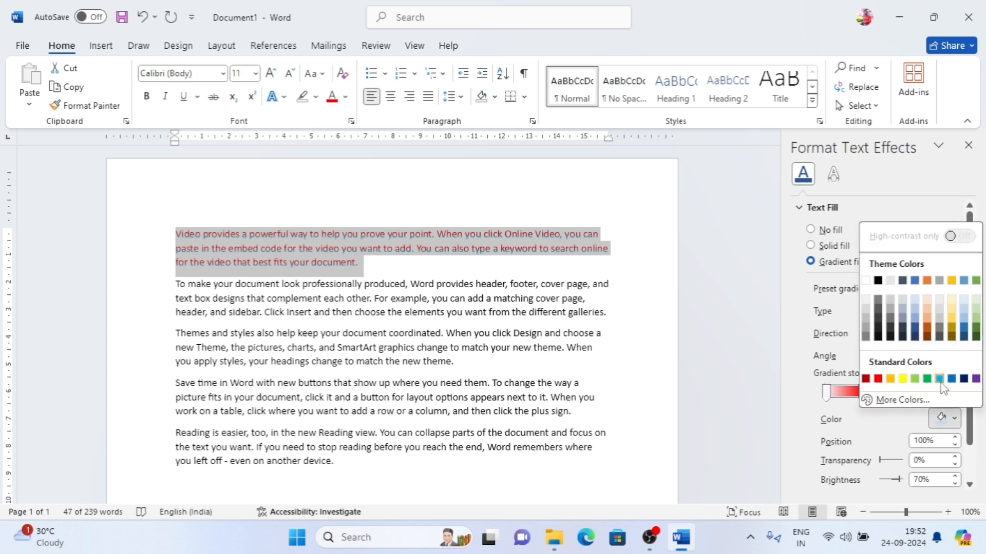
{"action": "left_click", "coordinate": [902, 380]}
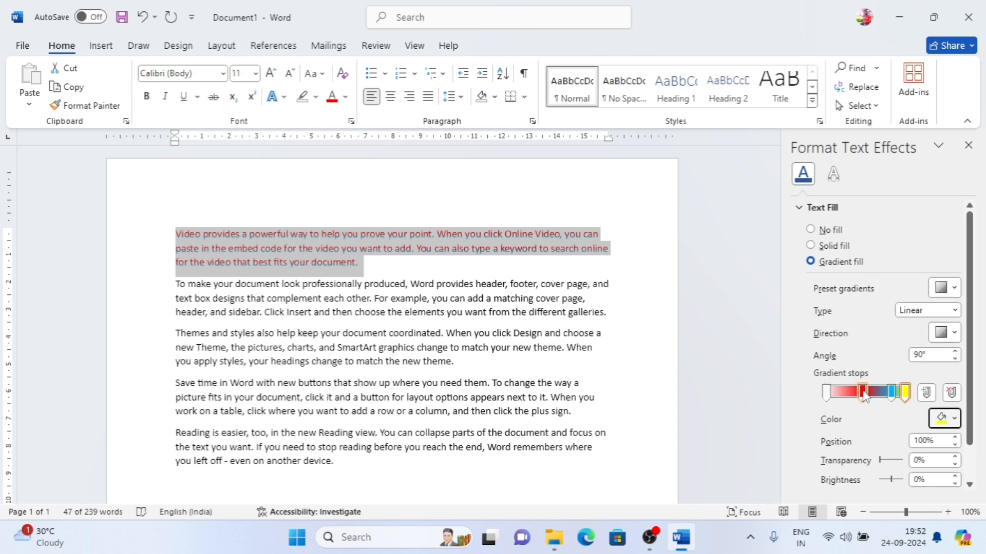
{"action": "left_click", "coordinate": [861, 393]}
{"action": "left_click_drag", "start_coordinate": [859, 392], "coordinate": [875, 396]}
{"action": "left_click", "coordinate": [897, 393]}
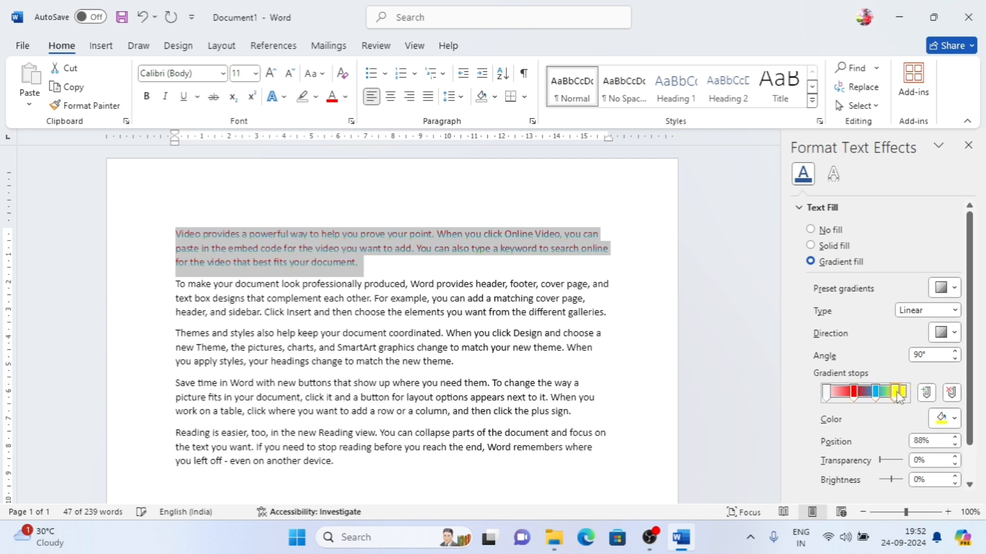
Set the gradient type to Rectangular.
{"action": "left_click", "coordinate": [953, 311]}
{"action": "left_click", "coordinate": [934, 340]}
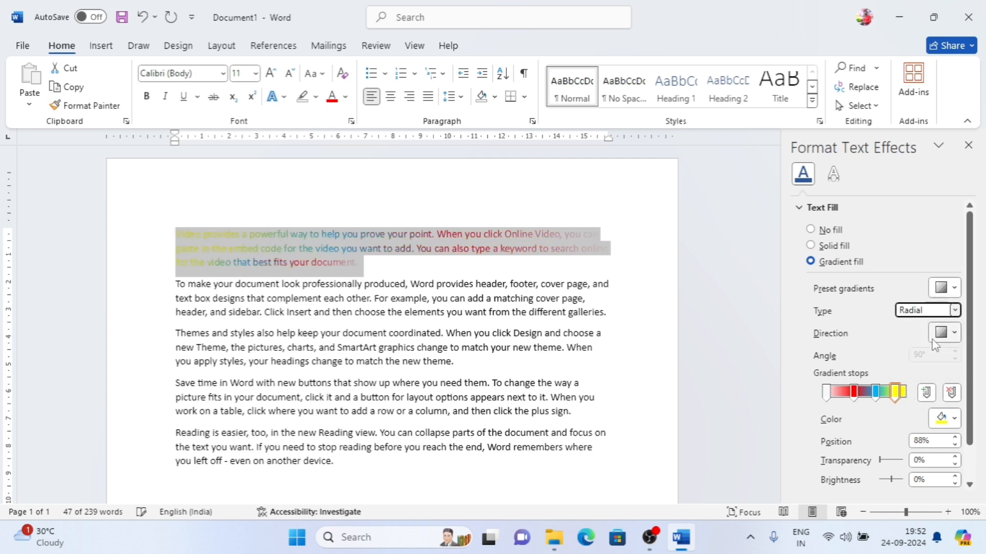
{"action": "left_click", "coordinate": [954, 310]}
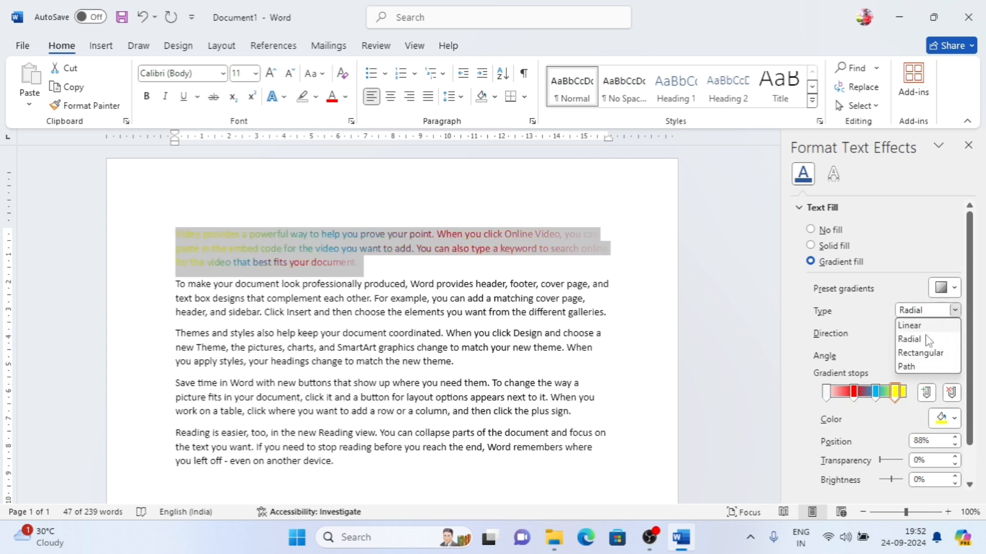
{"action": "left_click", "coordinate": [923, 353]}
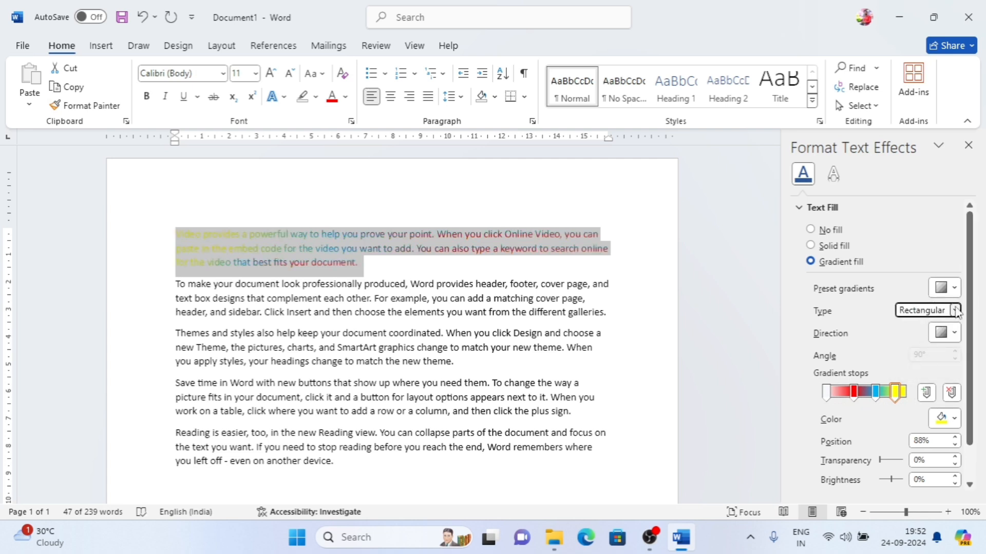
{"action": "left_click", "coordinate": [954, 310]}
{"action": "left_click", "coordinate": [923, 354]}
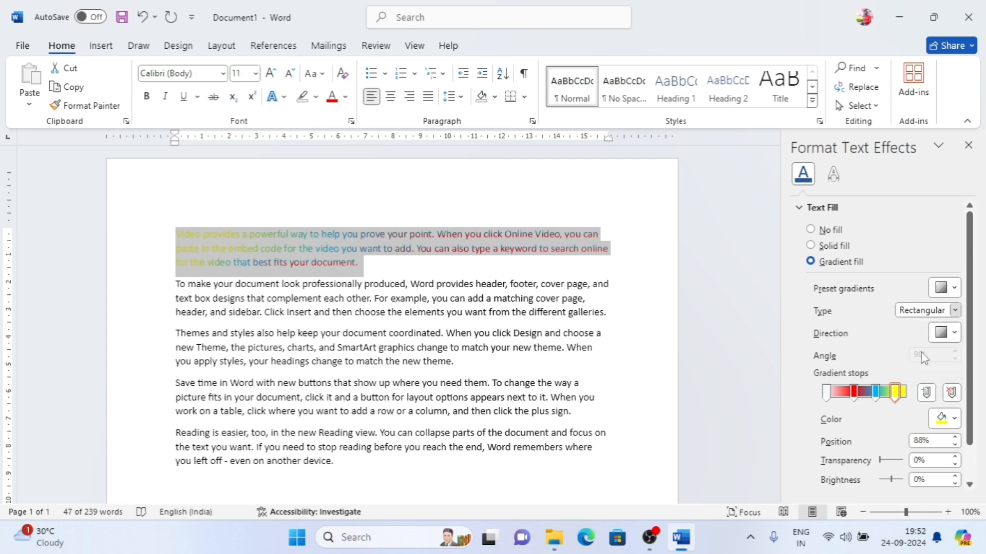
Make the gradient radiate from the centre and close the Format Text Effects pane.
{"action": "left_click", "coordinate": [952, 334]}
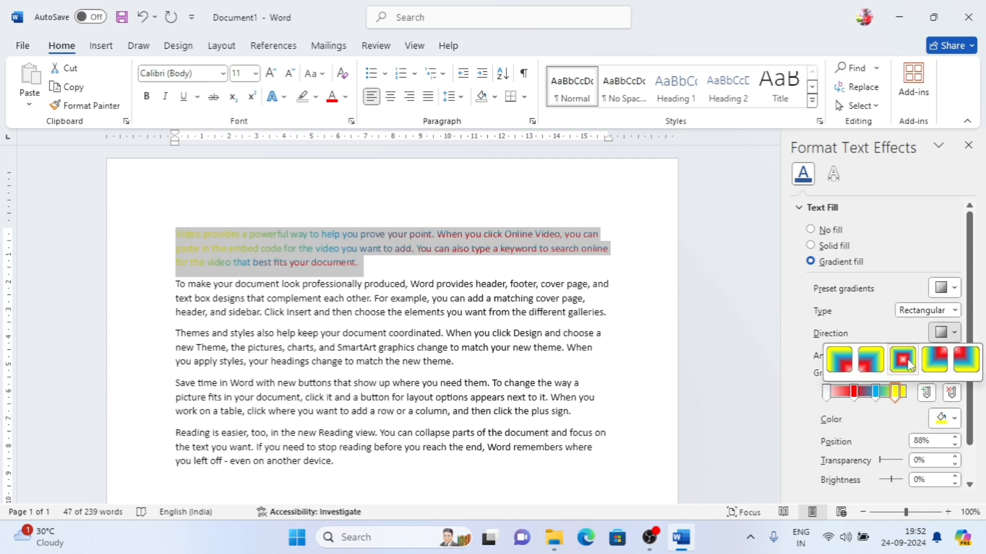
{"action": "left_click", "coordinate": [903, 359]}
{"action": "left_click", "coordinate": [952, 331]}
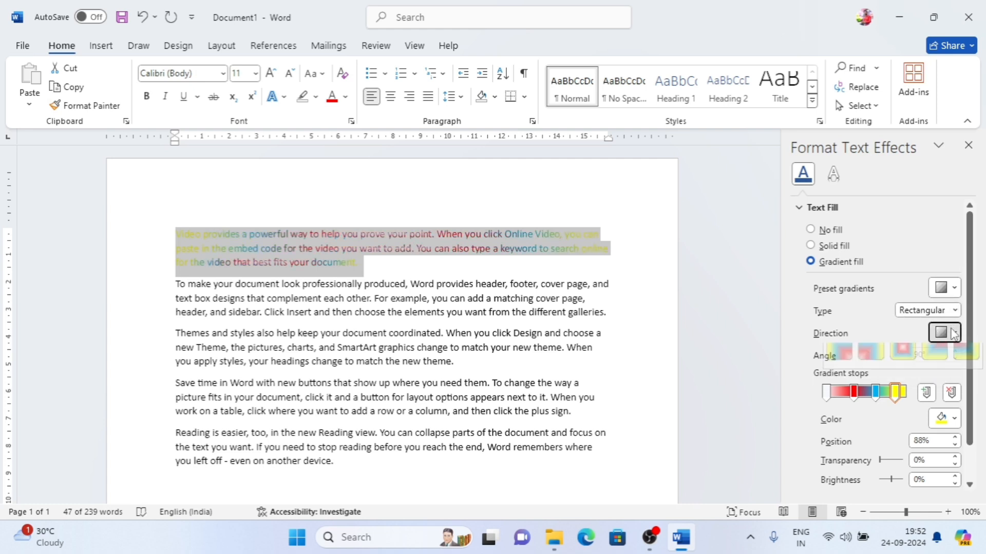
{"action": "left_click", "coordinate": [941, 360]}
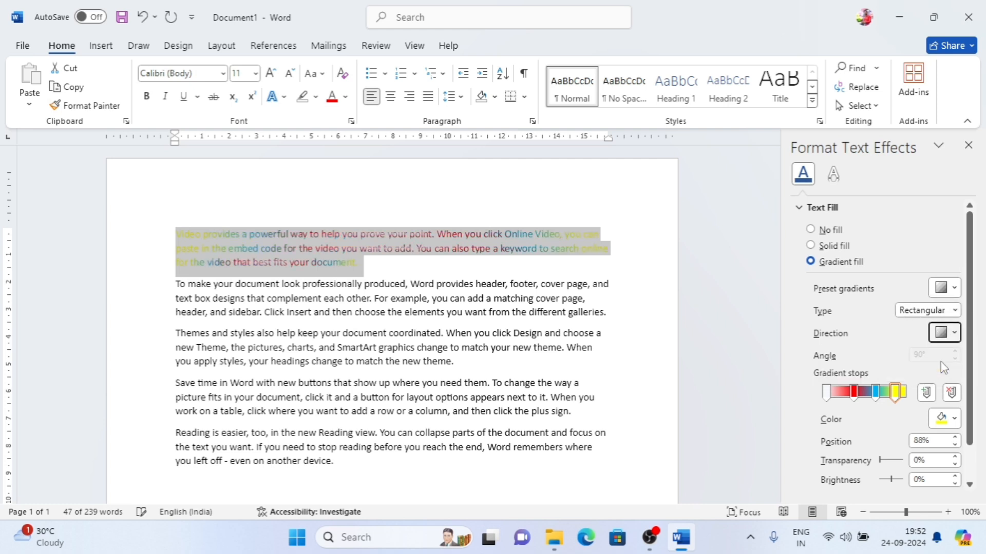
{"action": "left_click", "coordinate": [968, 146]}
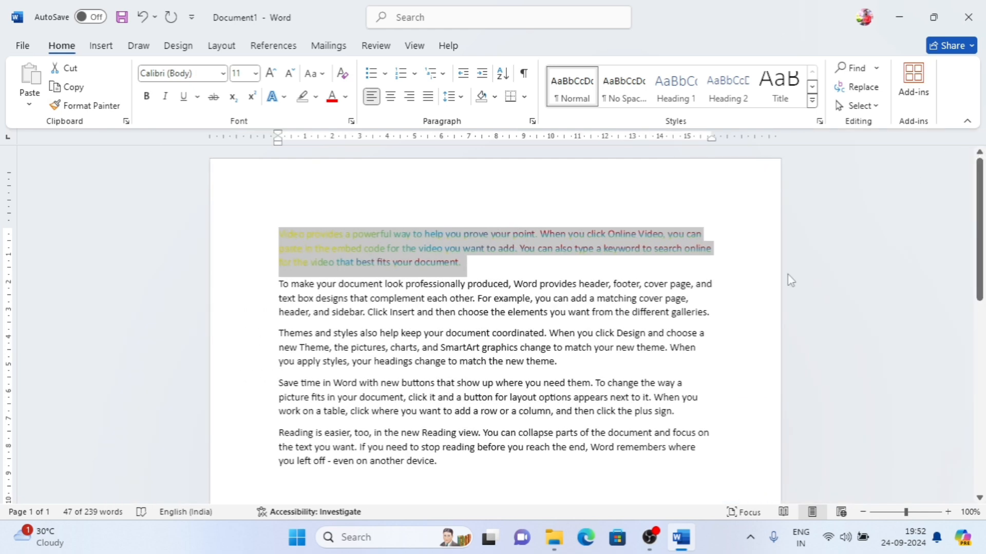
Select the second paragraph and grow its font to 20 pt.
{"action": "key", "text": "Right"}
{"action": "left_click_drag", "start_coordinate": [281, 286], "coordinate": [711, 315]}
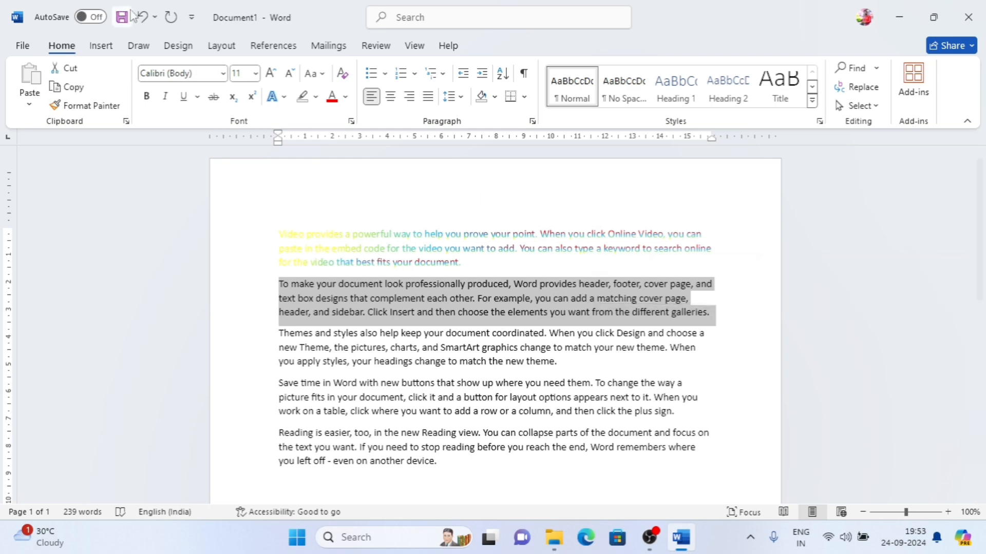
{"action": "left_click", "coordinate": [270, 74]}
{"action": "left_click", "coordinate": [271, 74]}
{"action": "left_click", "coordinate": [271, 74]}
{"action": "left_click", "coordinate": [271, 74]}
{"action": "left_click", "coordinate": [271, 73]}
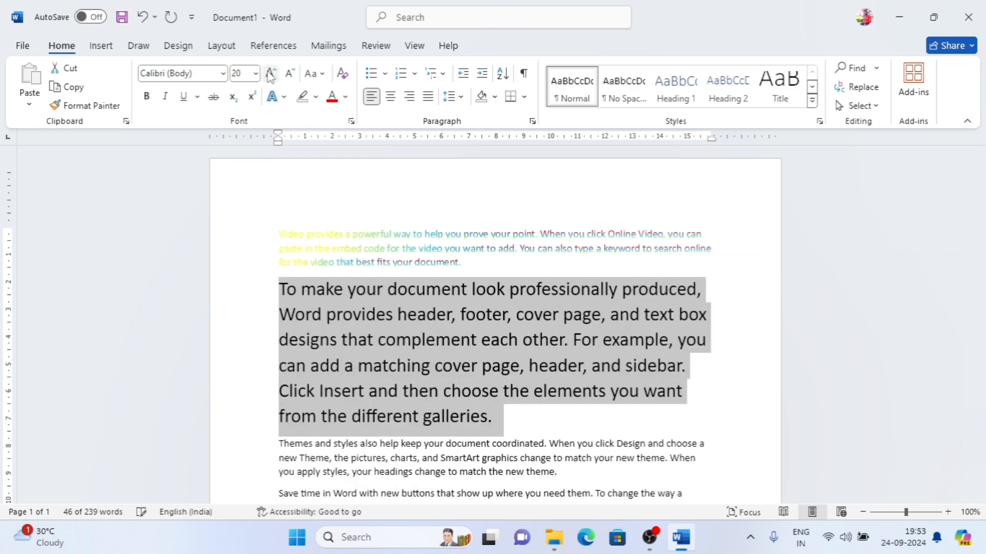
Give the paragraph a gradient text fill, removing the white stop and adding a purple stop at 10%.
{"action": "left_click", "coordinate": [345, 96]}
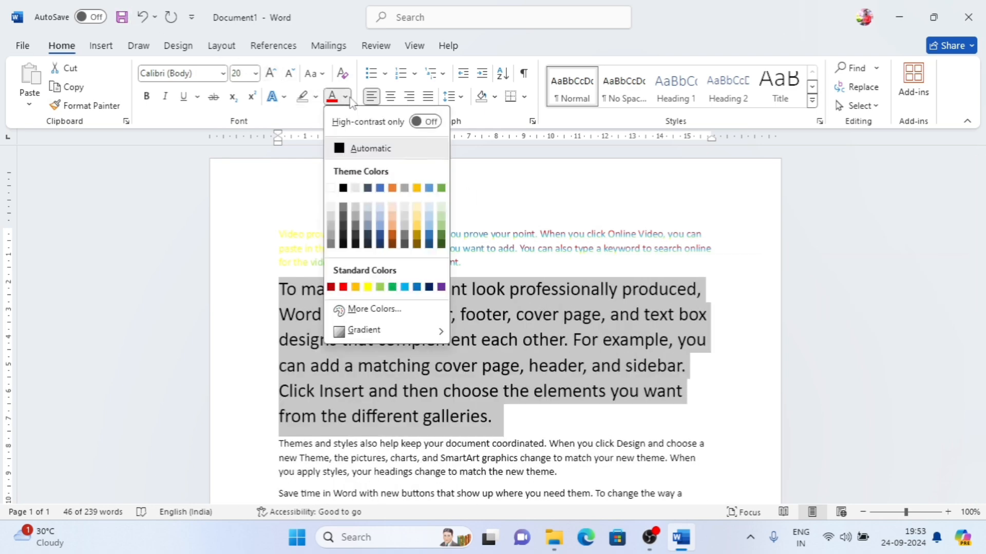
{"action": "mouse_move", "coordinate": [391, 331]}
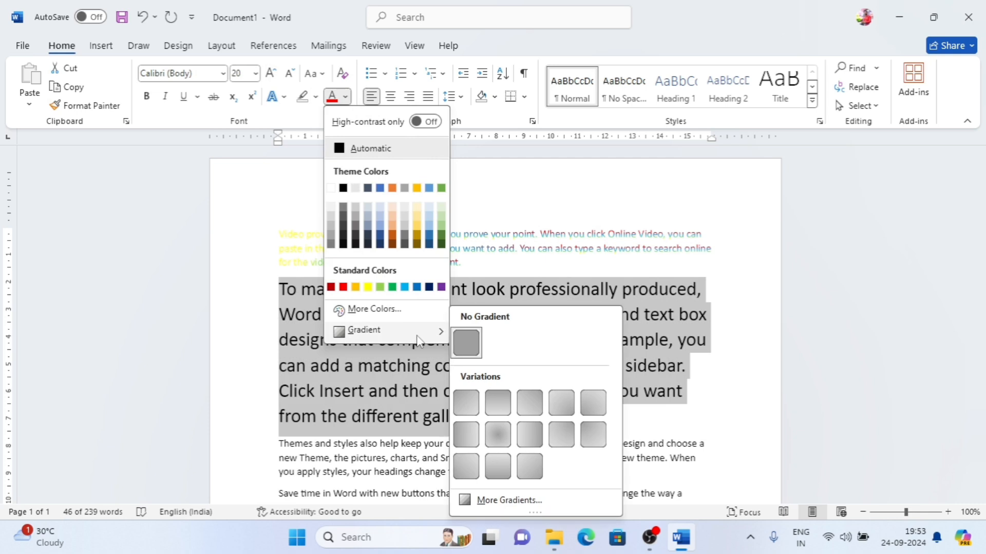
{"action": "left_click", "coordinate": [533, 499]}
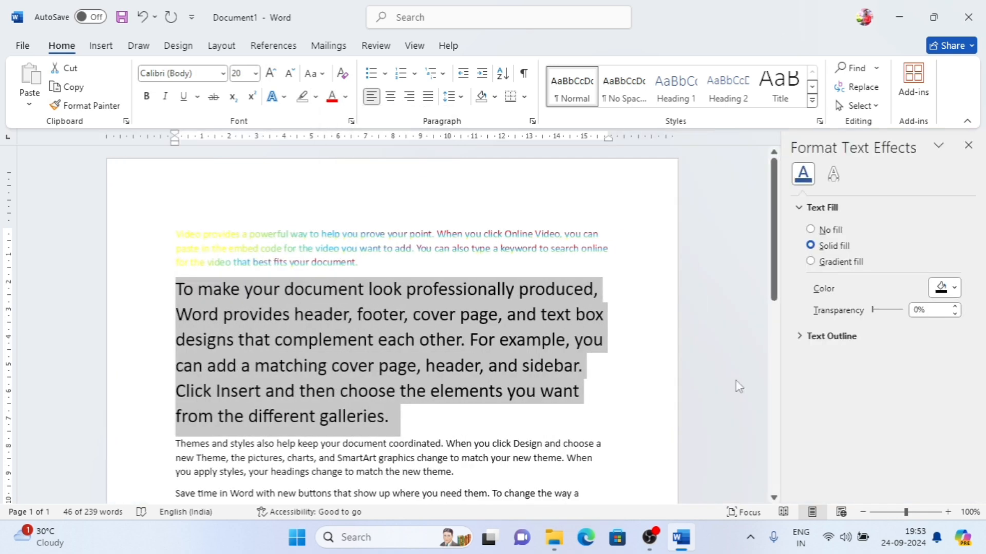
{"action": "left_click", "coordinate": [832, 262]}
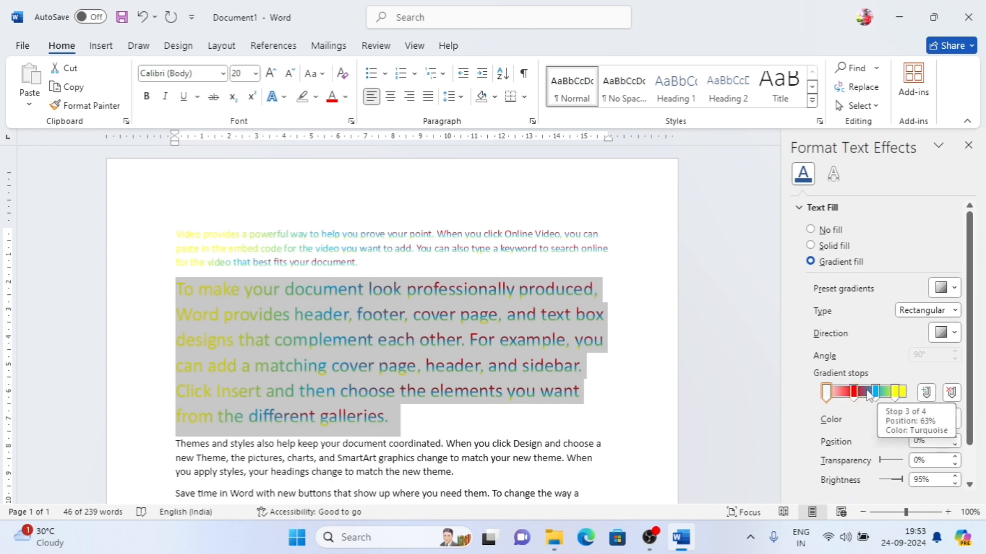
{"action": "left_click", "coordinate": [827, 394]}
{"action": "left_click", "coordinate": [951, 394]}
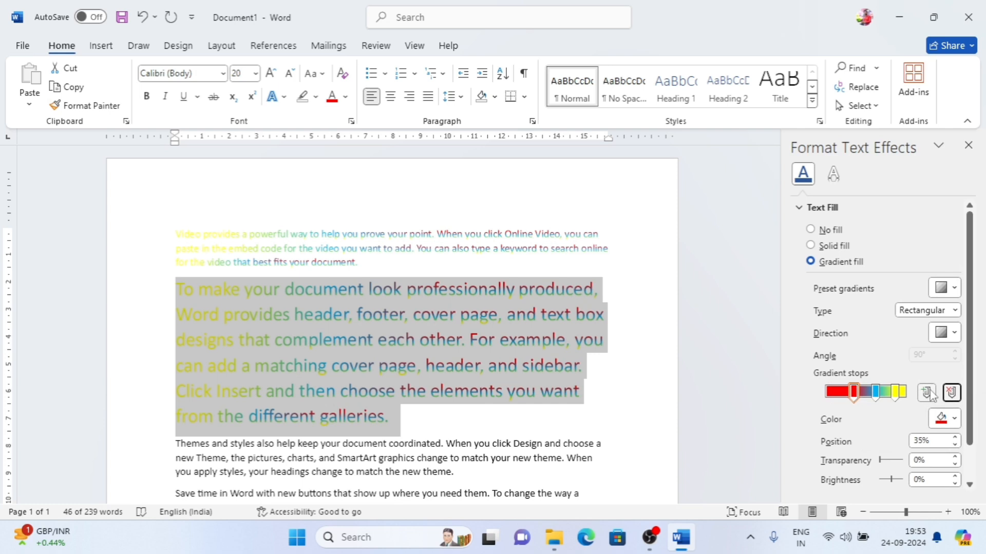
{"action": "left_click", "coordinate": [924, 394]}
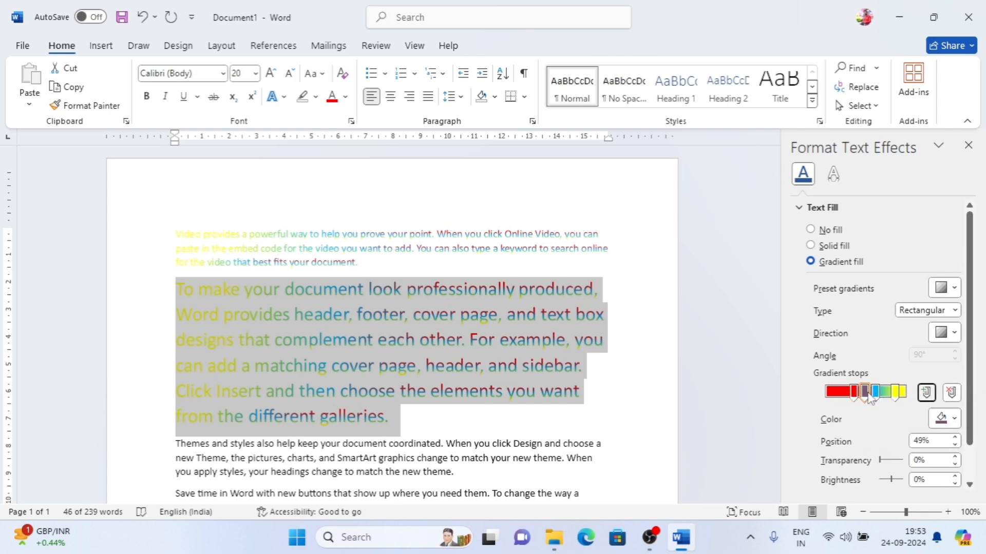
{"action": "left_click", "coordinate": [847, 401]}
{"action": "left_click_drag", "start_coordinate": [848, 402], "coordinate": [836, 403]}
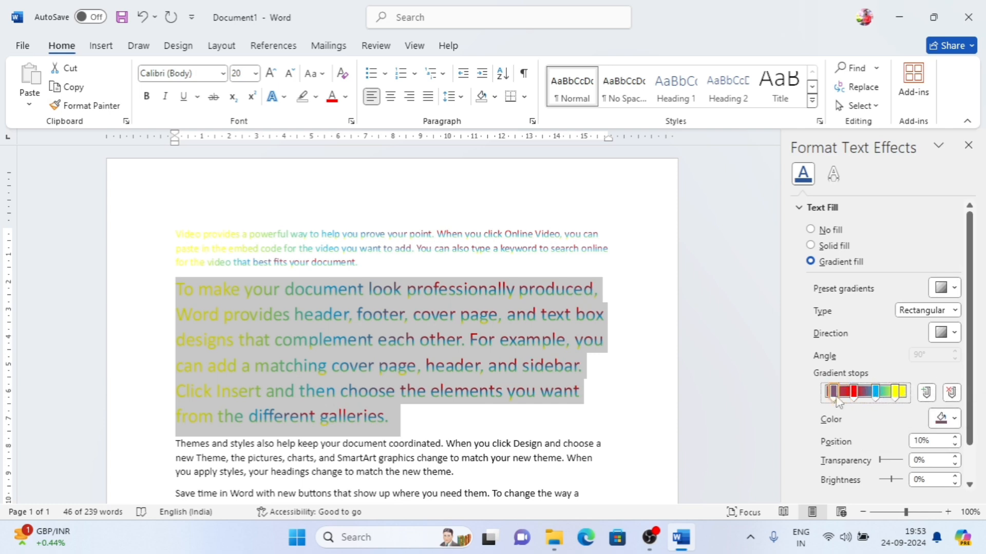
Close the text effects pane and select both gradient-coloured paragraphs.
{"action": "scroll", "coordinate": [878, 415], "scroll_direction": "down", "scroll_amount": 2}
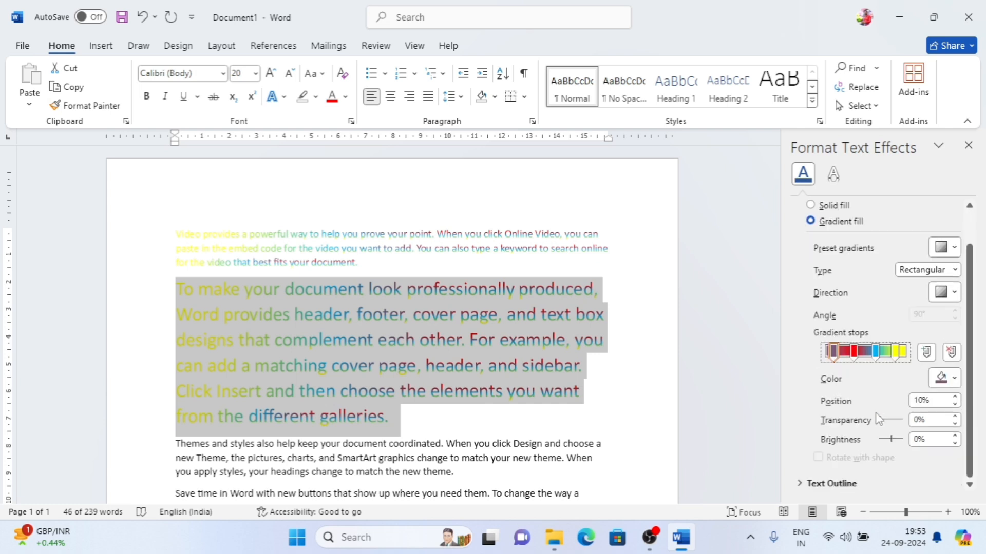
{"action": "scroll", "coordinate": [879, 422], "scroll_direction": "up", "scroll_amount": 2}
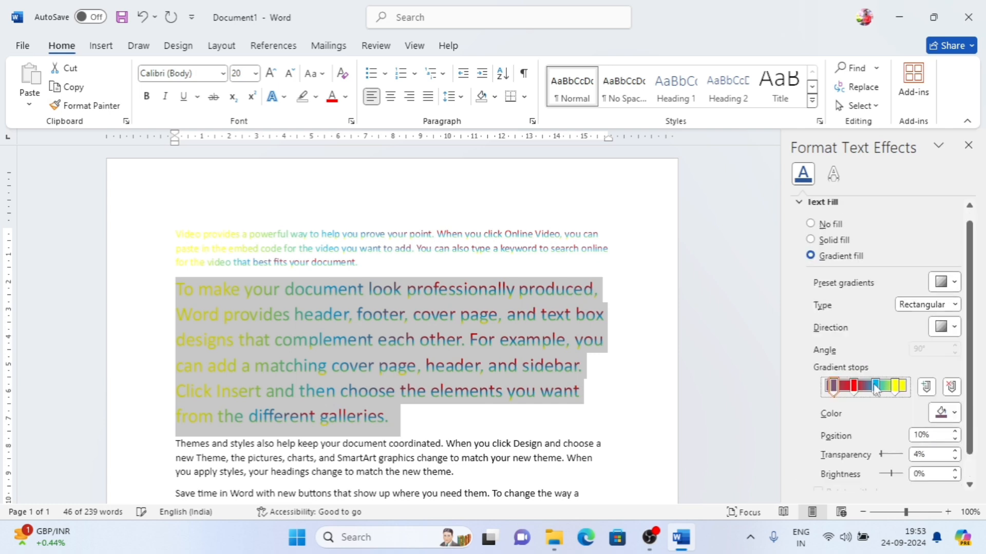
{"action": "left_click", "coordinate": [968, 146]}
{"action": "left_click", "coordinate": [744, 299]}
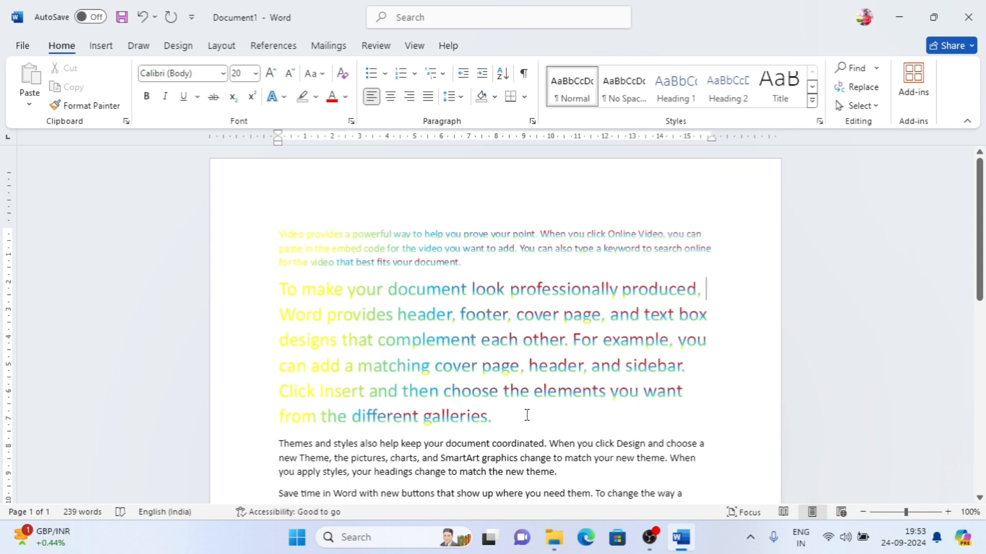
{"action": "left_click_drag", "start_coordinate": [527, 421], "coordinate": [302, 222]}
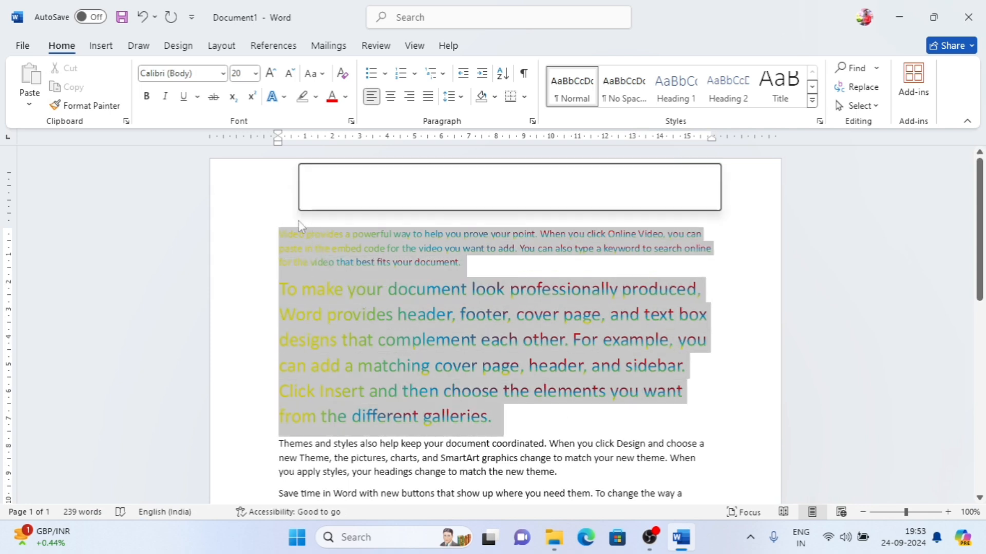
Apply Clear All Formatting to the two gradient paragraphs, returning them to plain Calibri 11.
{"action": "left_click", "coordinate": [342, 77]}
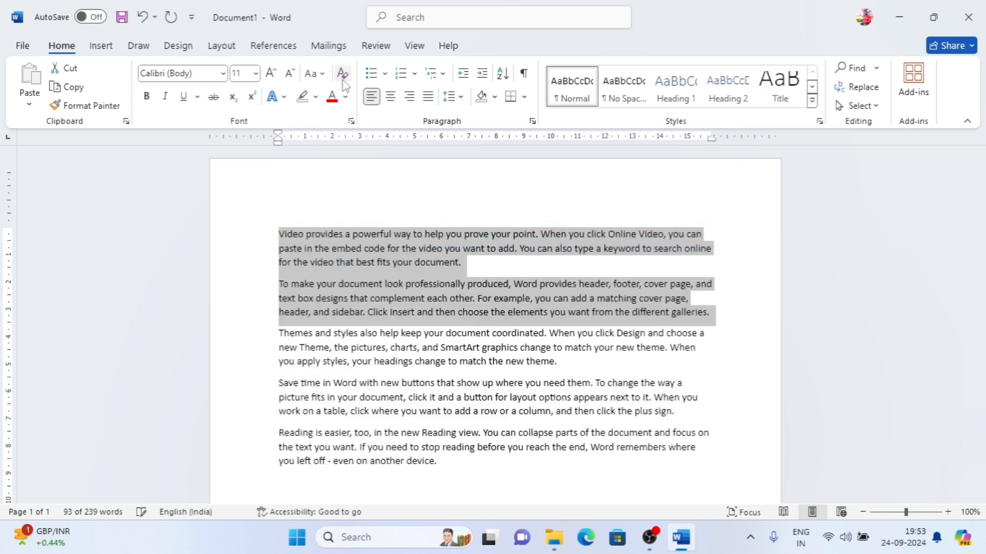
{"action": "left_click", "coordinate": [429, 283]}
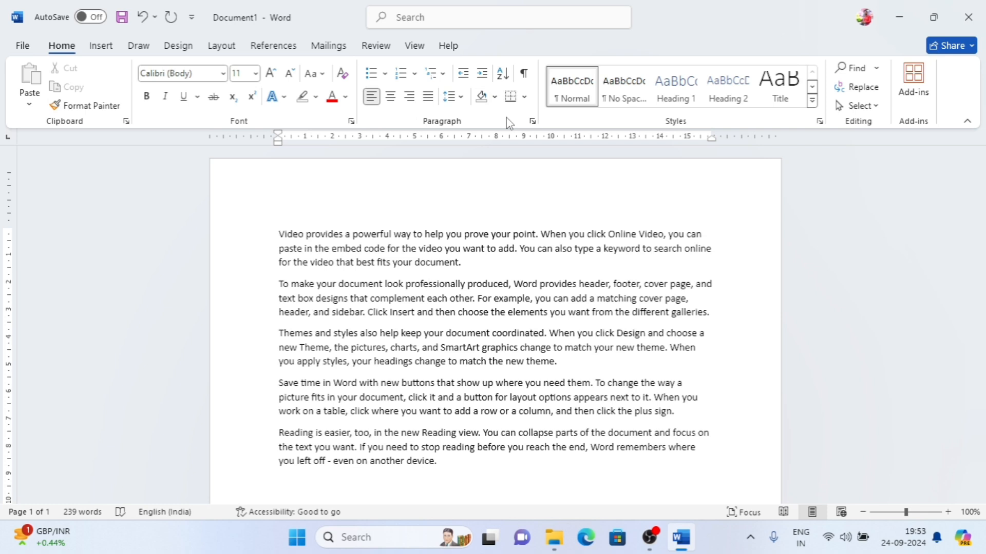
Select all five paragraphs and apply the arrowhead bullet from the Bullet Library.
{"action": "left_click", "coordinate": [387, 74]}
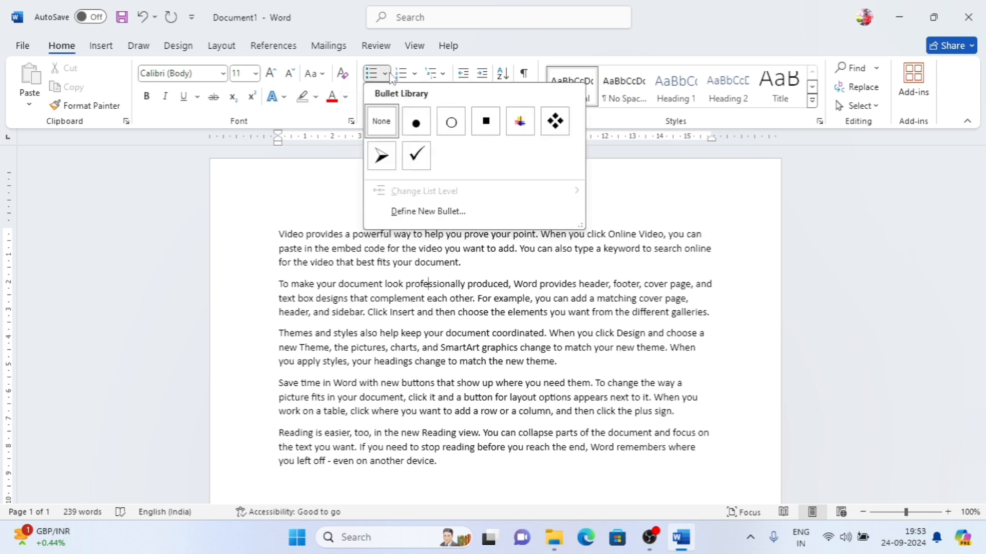
{"action": "left_click", "coordinate": [574, 268]}
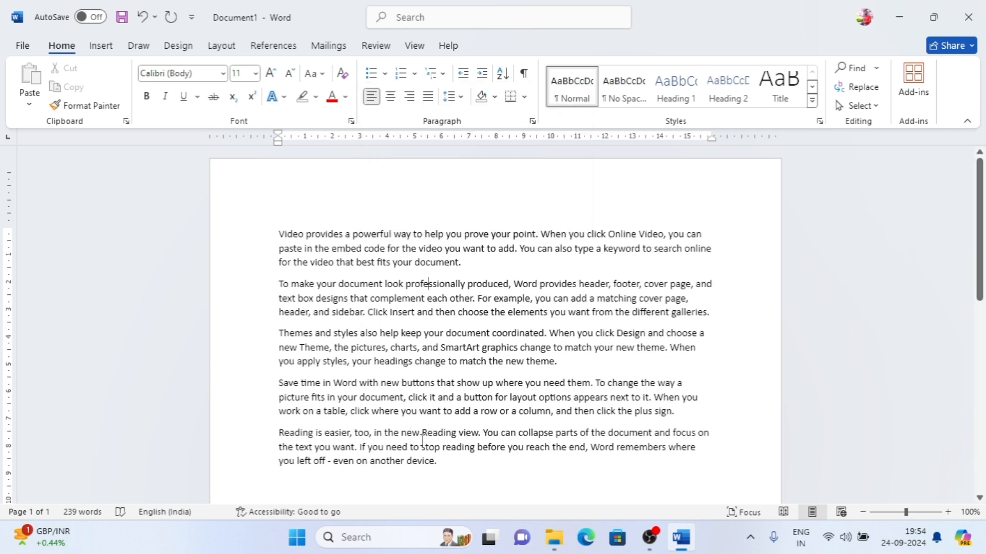
{"action": "left_click_drag", "start_coordinate": [441, 465], "coordinate": [231, 237]}
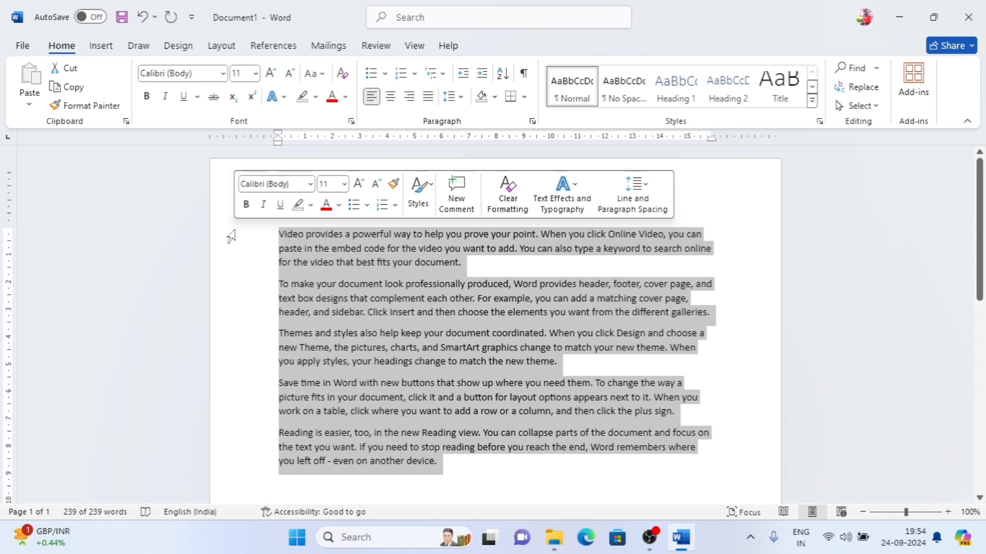
{"action": "left_click", "coordinate": [385, 75]}
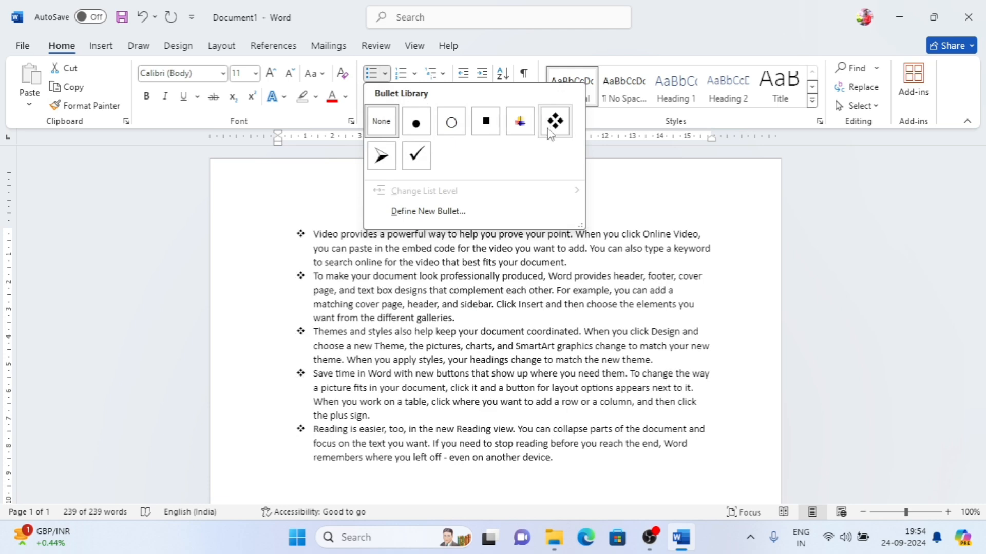
{"action": "left_click", "coordinate": [376, 161]}
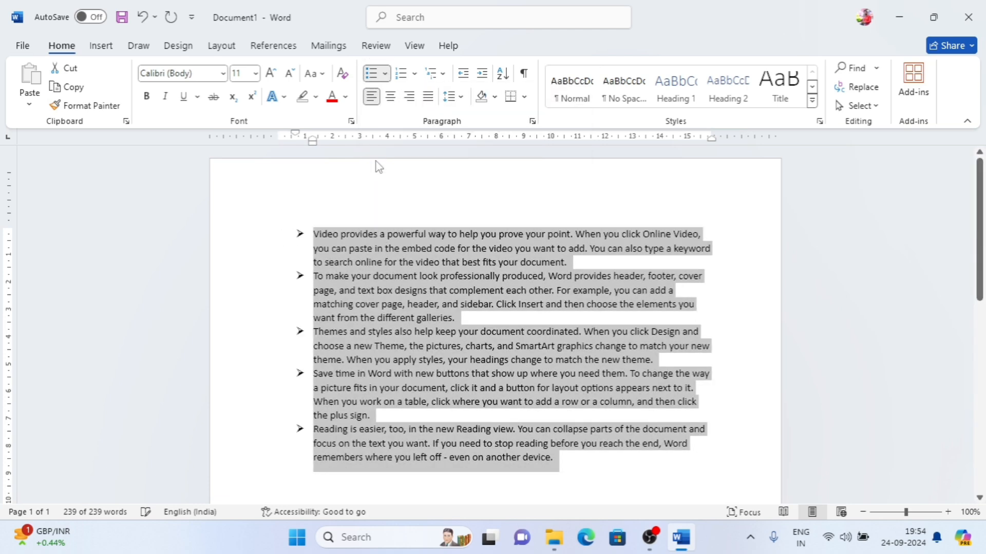
{"action": "left_click", "coordinate": [385, 73]}
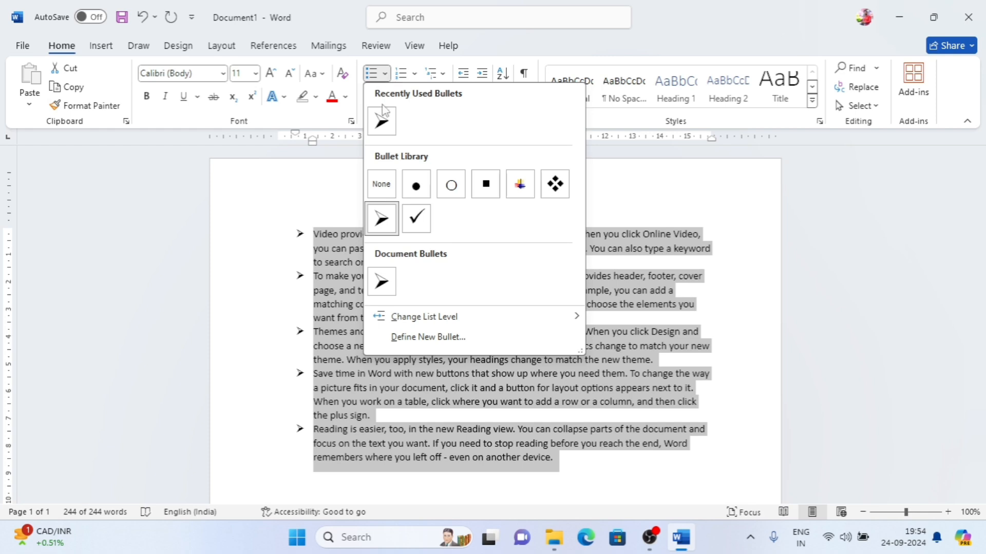
Define a new bullet using the Wingdings 255 Windows-logo symbol and apply it to the list.
{"action": "left_click", "coordinate": [428, 338]}
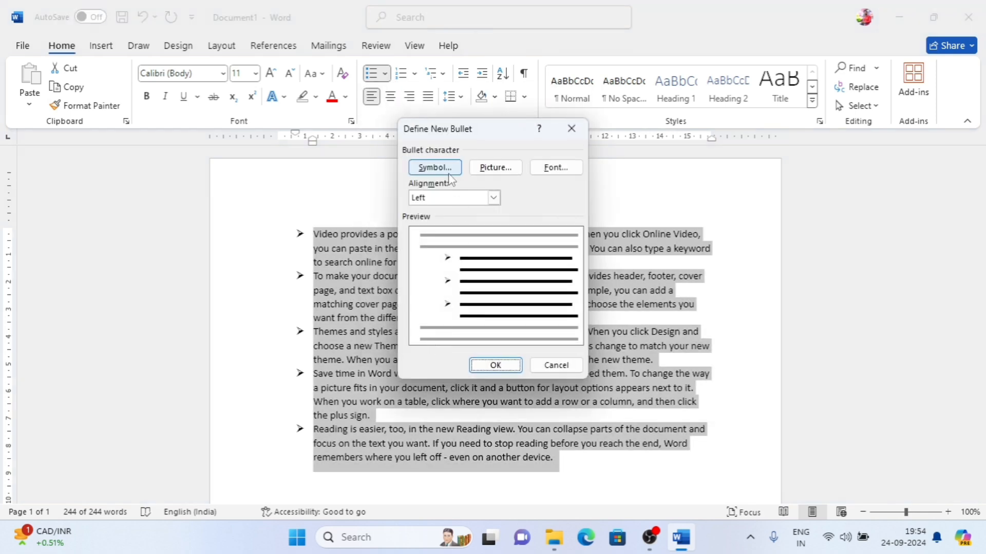
{"action": "left_click", "coordinate": [447, 170]}
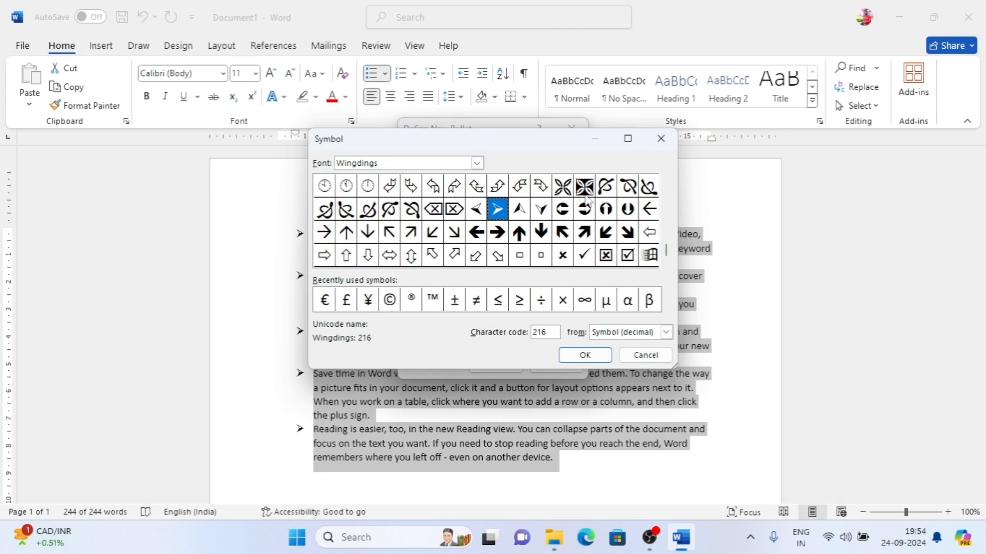
{"action": "left_click", "coordinate": [649, 255]}
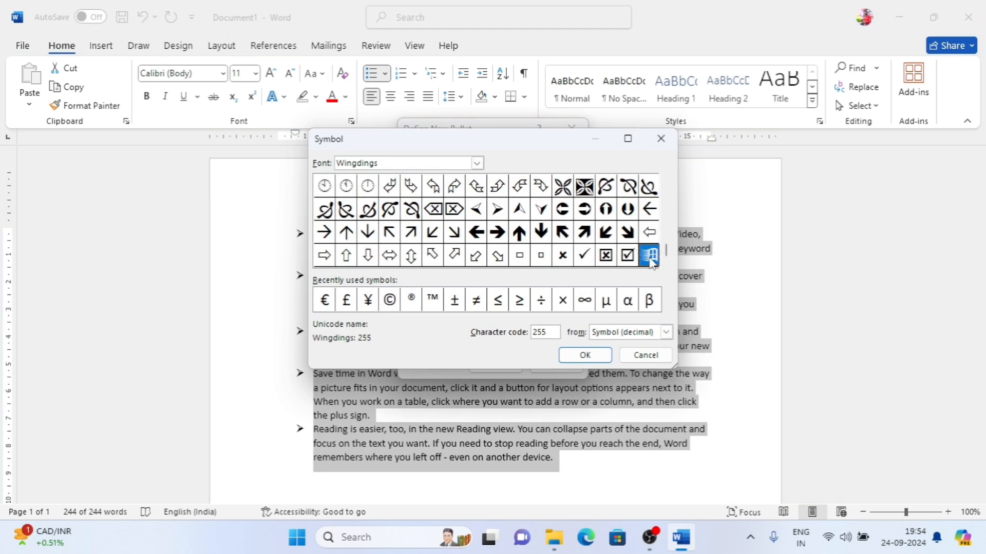
{"action": "left_click", "coordinate": [608, 356]}
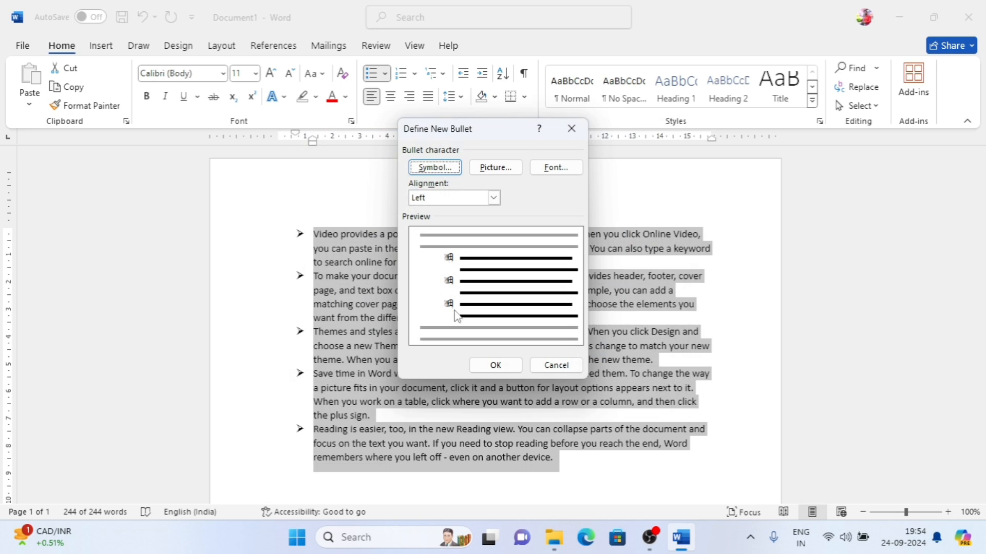
{"action": "left_click", "coordinate": [496, 363]}
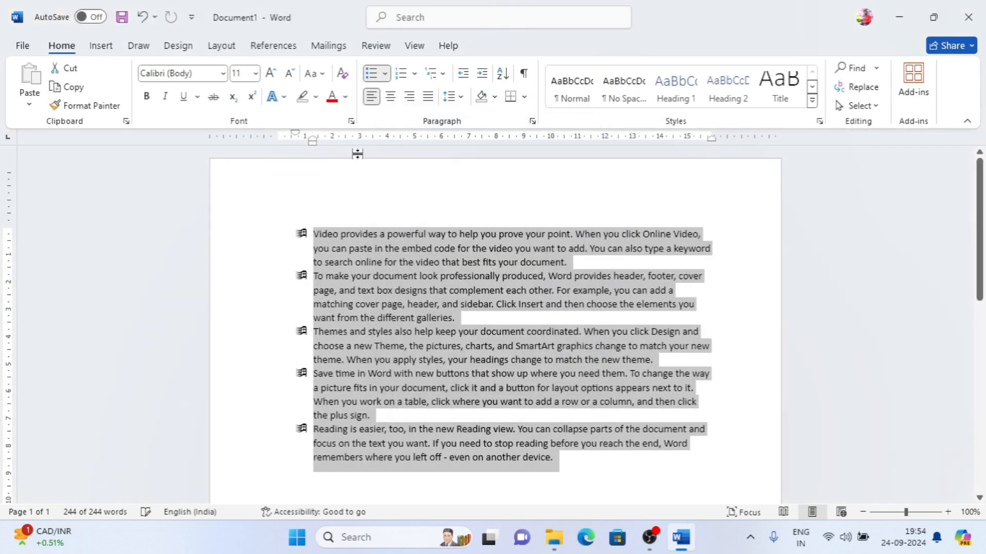
Start another Define New Bullet using a picture, browsing files for the image.
{"action": "left_click", "coordinate": [385, 73]}
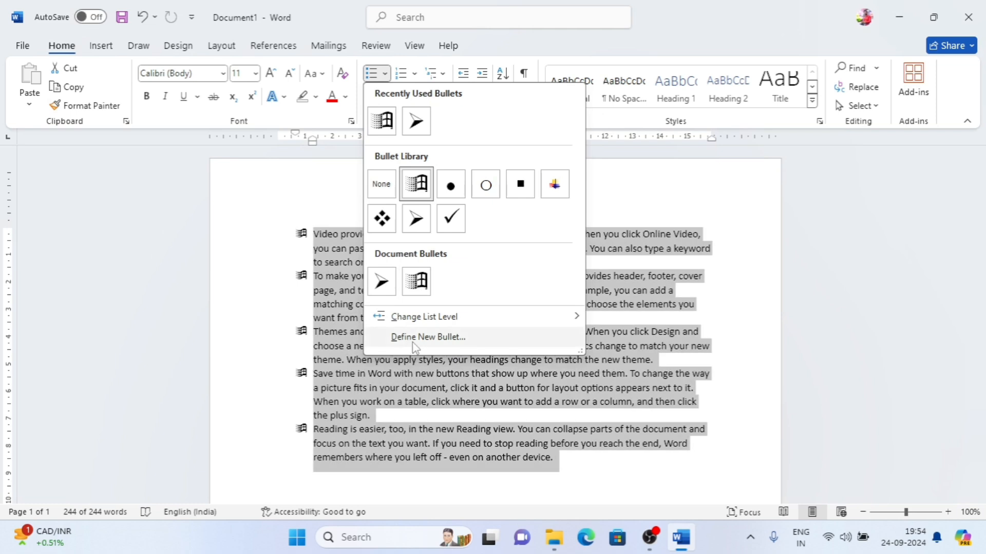
{"action": "left_click", "coordinate": [416, 339]}
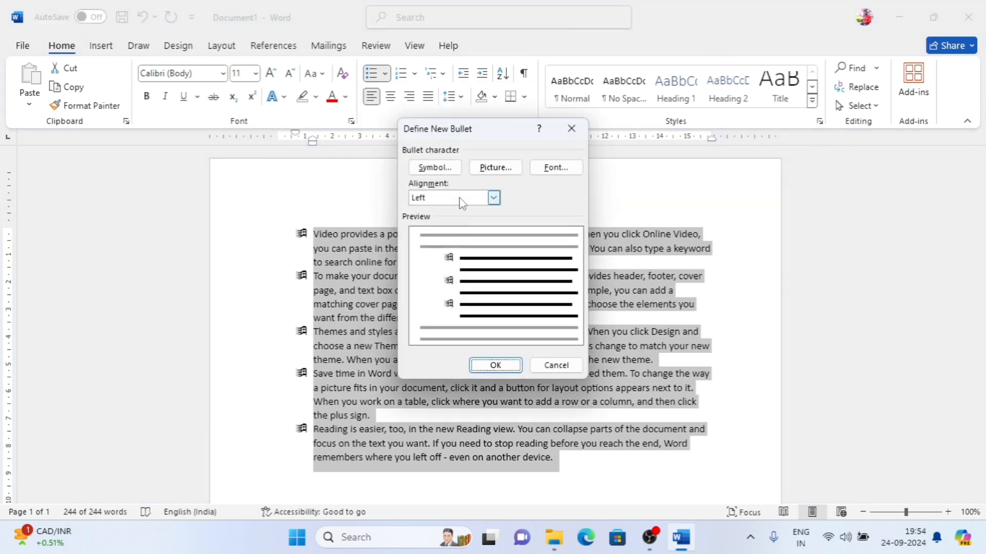
{"action": "left_click", "coordinate": [484, 170]}
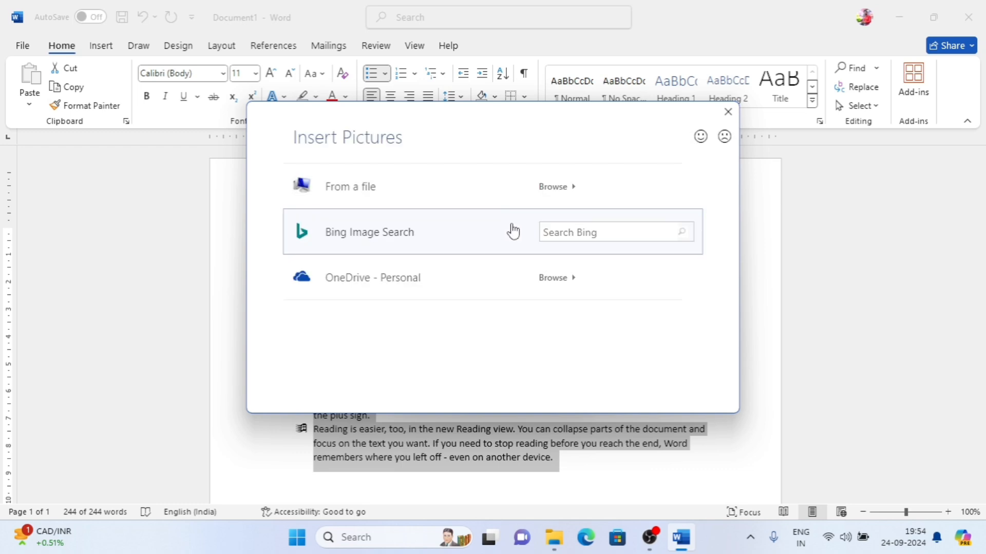
{"action": "key", "text": "Escape"}
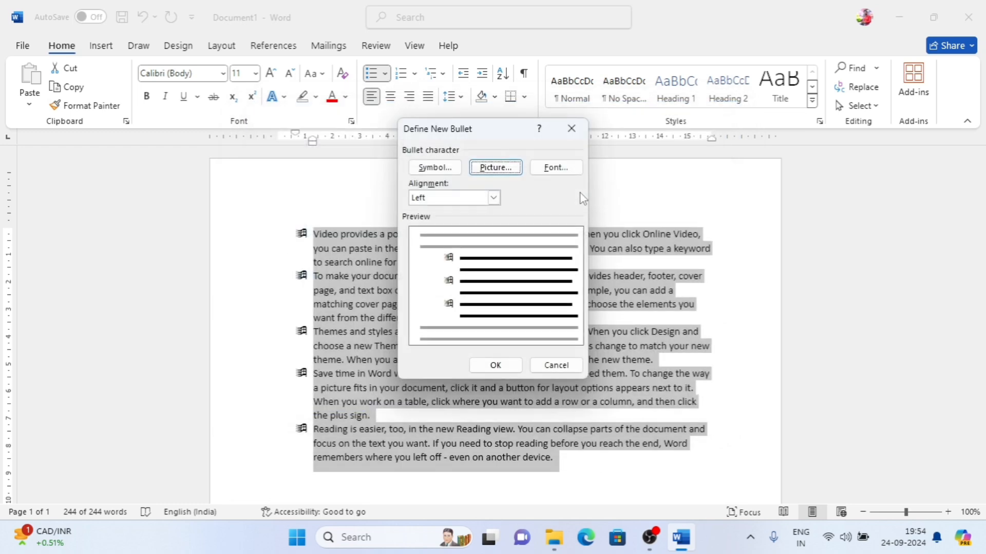
{"action": "key", "text": "Return"}
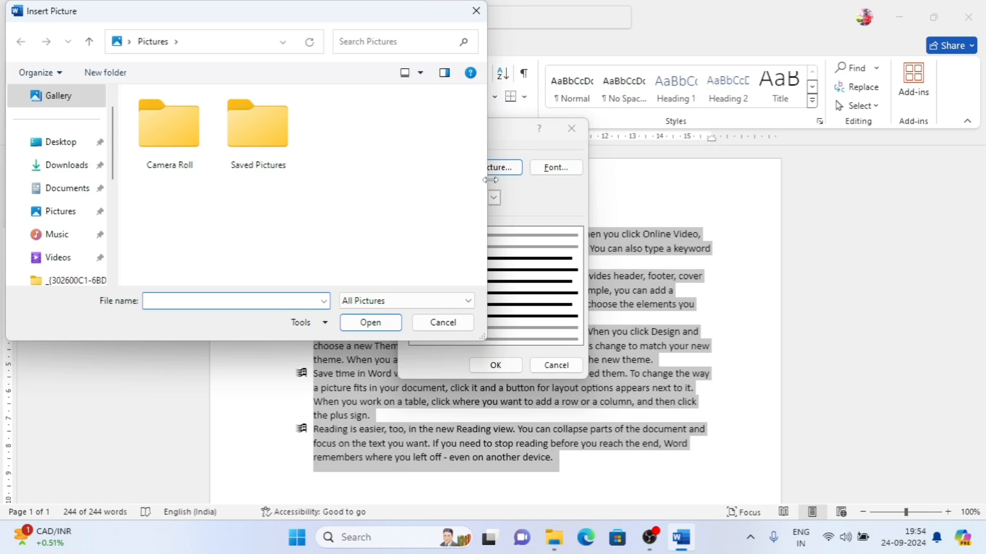
Look through the Pictures and Saved Pictures folders, then close the file browser without choosing.
{"action": "left_click", "coordinate": [63, 217]}
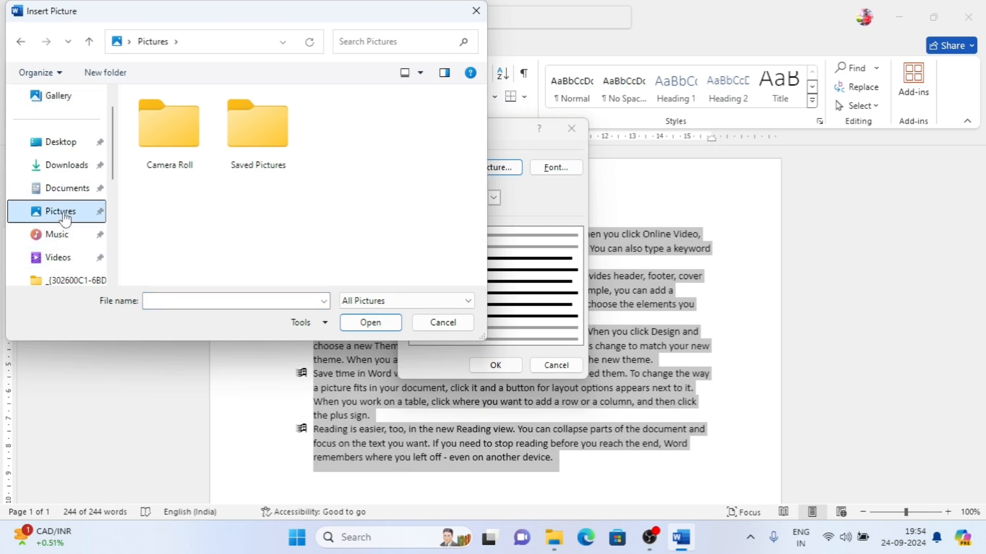
{"action": "double_click", "coordinate": [231, 144]}
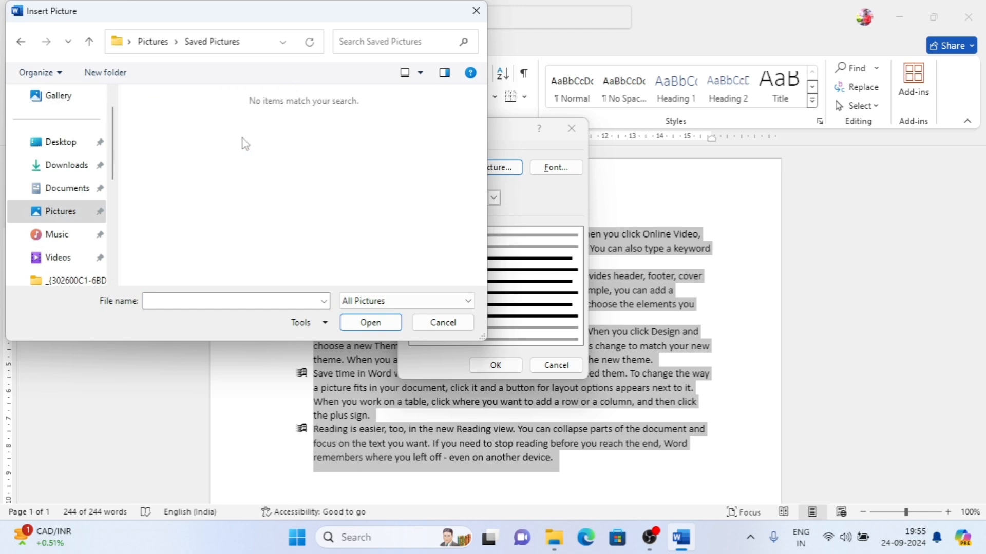
{"action": "left_click", "coordinate": [476, 10]}
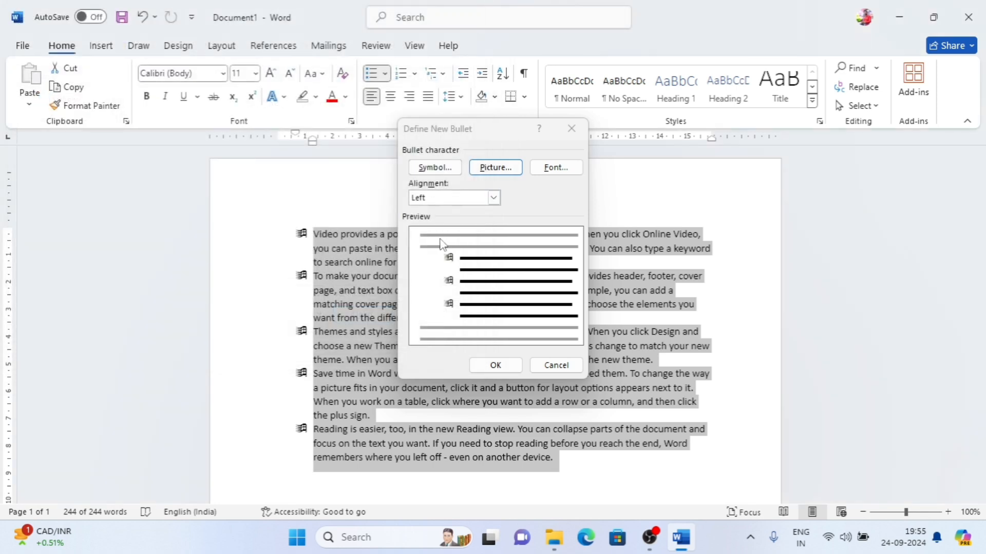
Search Bing images for 'nature' and set the sunset landscape picture as the list bullet.
{"action": "left_click", "coordinate": [494, 169]}
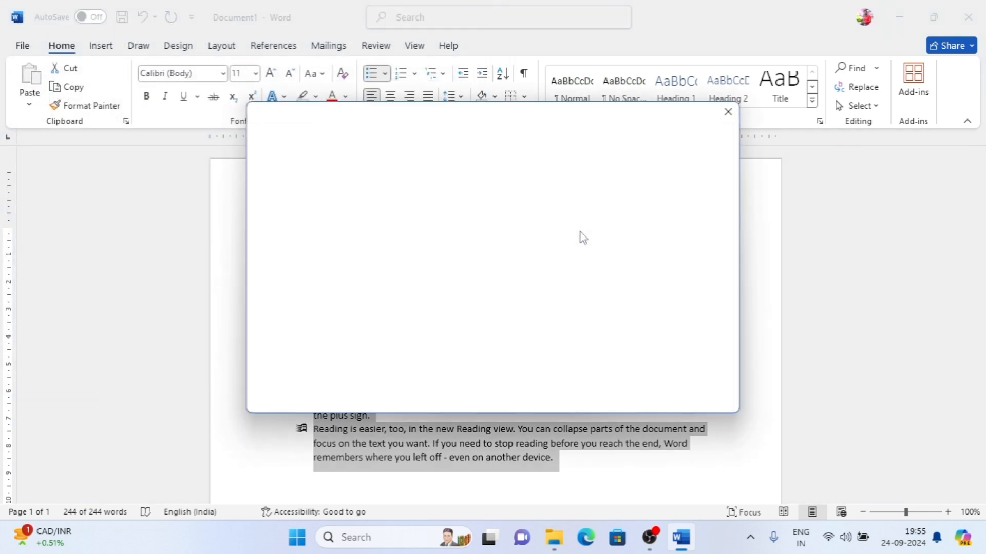
{"action": "left_click", "coordinate": [591, 227]}
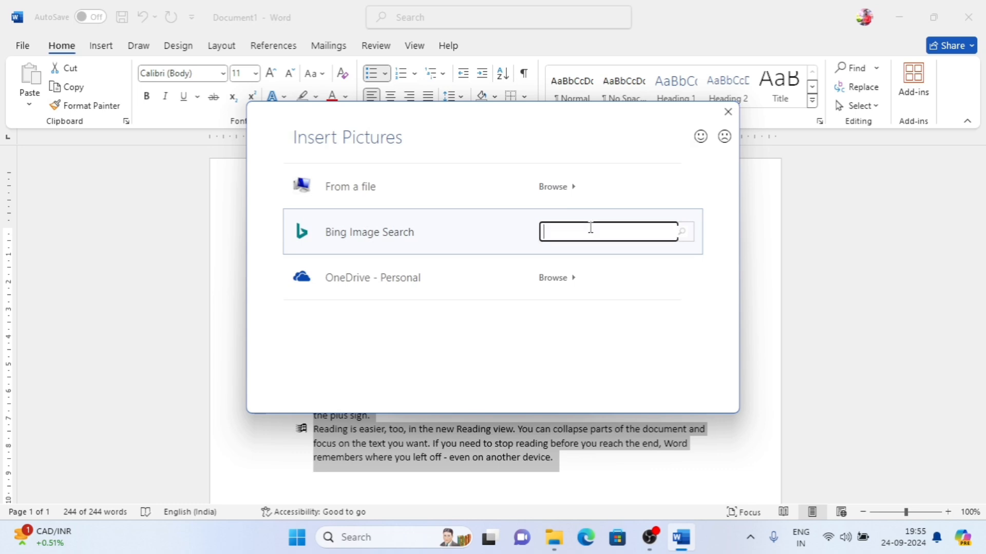
{"action": "type", "text": "nature"}
{"action": "key", "text": "Return"}
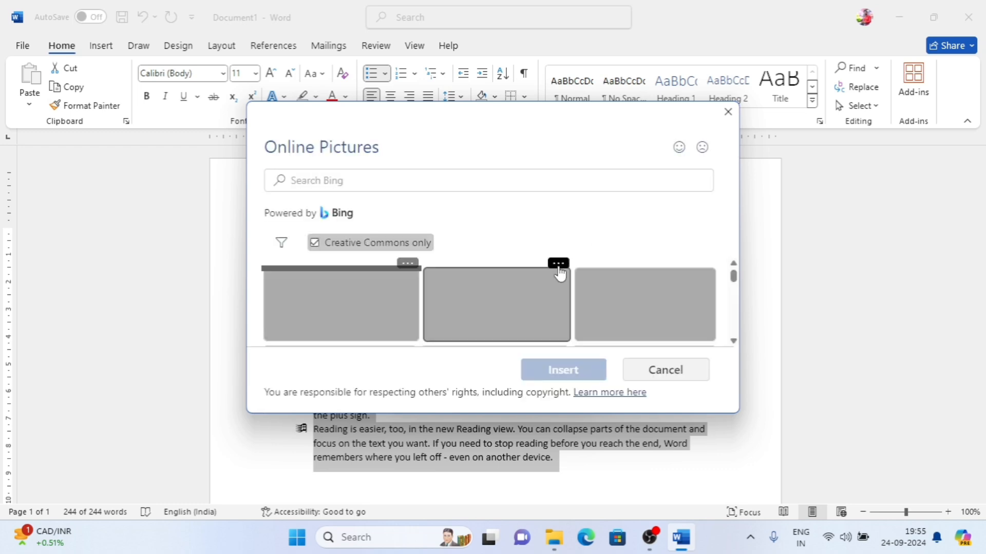
{"action": "scroll", "coordinate": [349, 297], "scroll_direction": "down", "scroll_amount": 3}
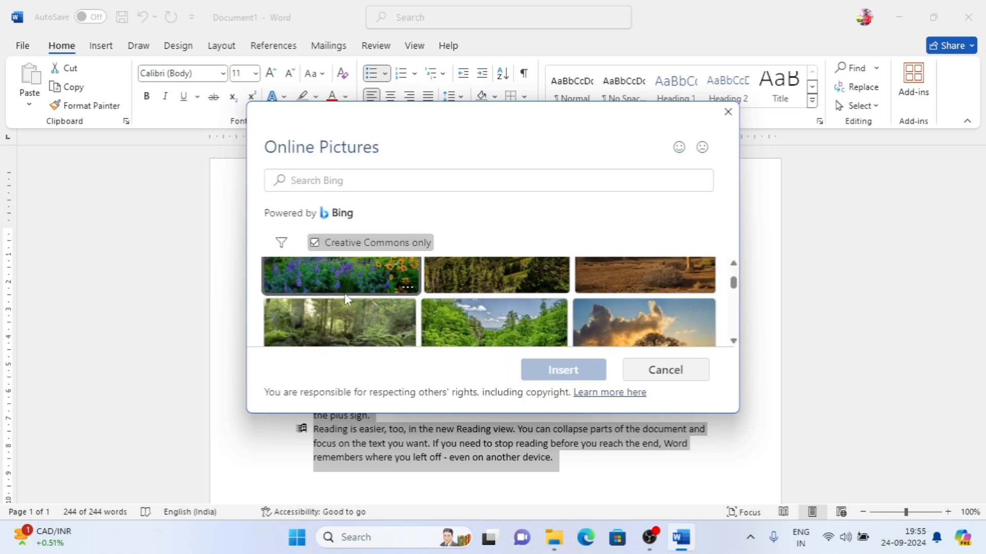
{"action": "scroll", "coordinate": [343, 298], "scroll_direction": "up", "scroll_amount": 3}
{"action": "left_click", "coordinate": [290, 304]}
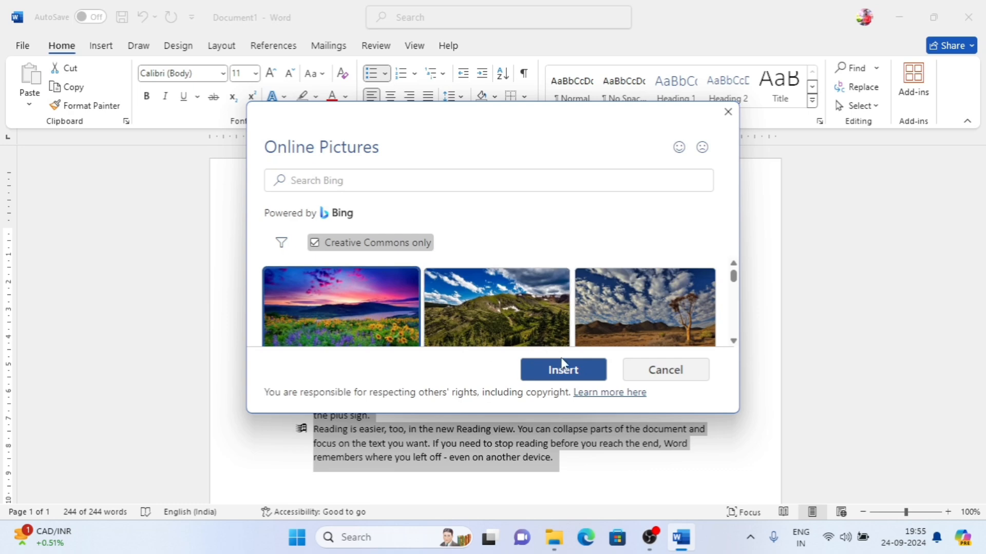
{"action": "left_click", "coordinate": [563, 371]}
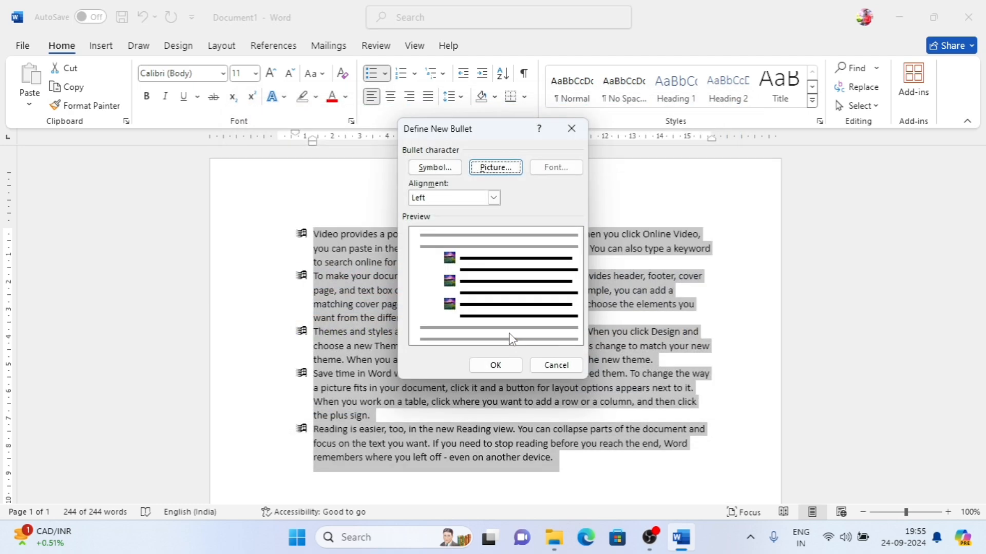
{"action": "left_click", "coordinate": [480, 366]}
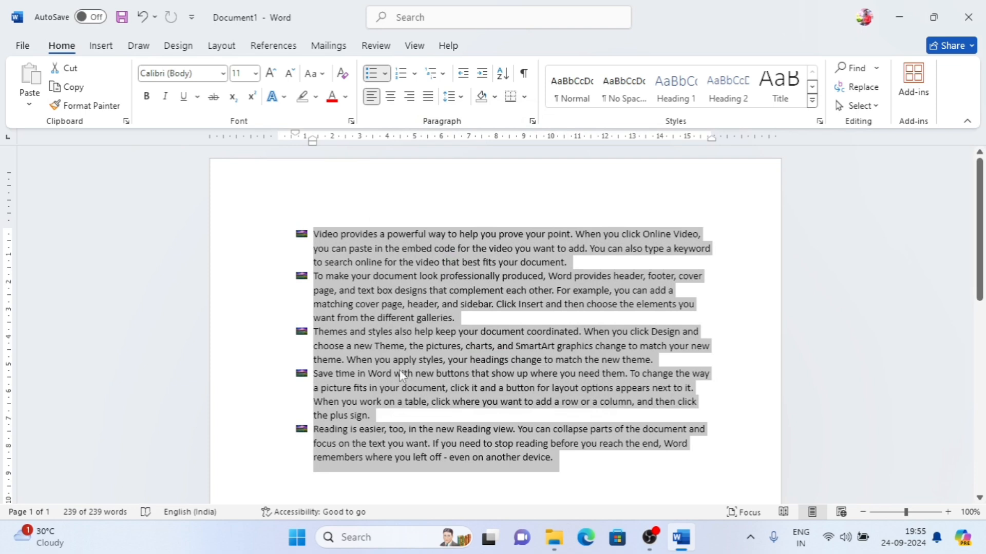
Select all five list paragraphs and number them in the '1) 2) 3)' format.
{"action": "left_click", "coordinate": [400, 428]}
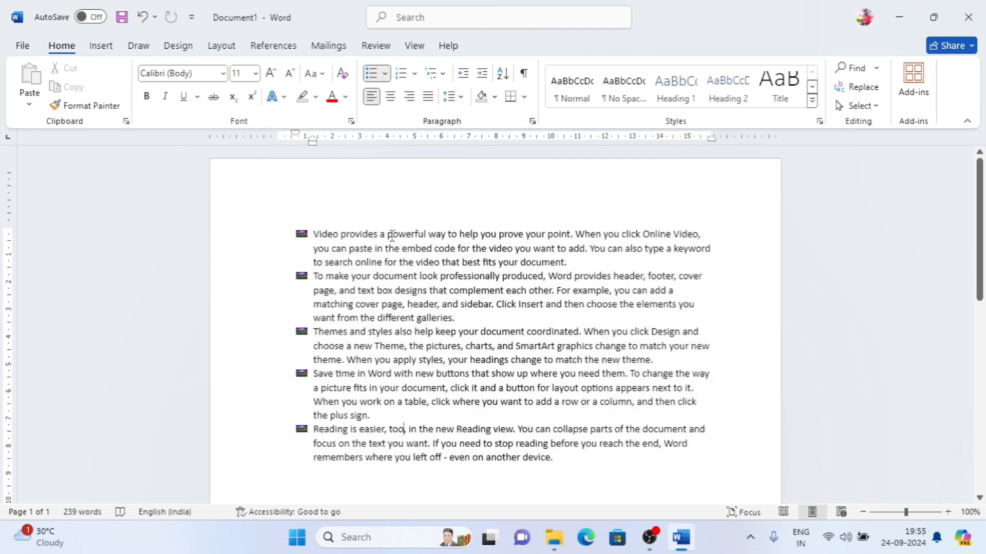
{"action": "left_click", "coordinate": [385, 74]}
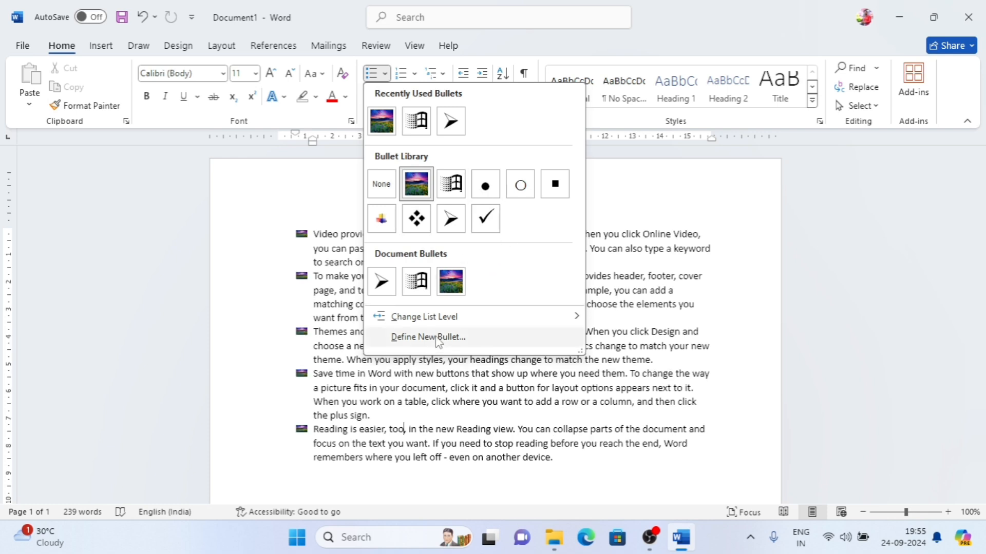
{"action": "left_click", "coordinate": [719, 326]}
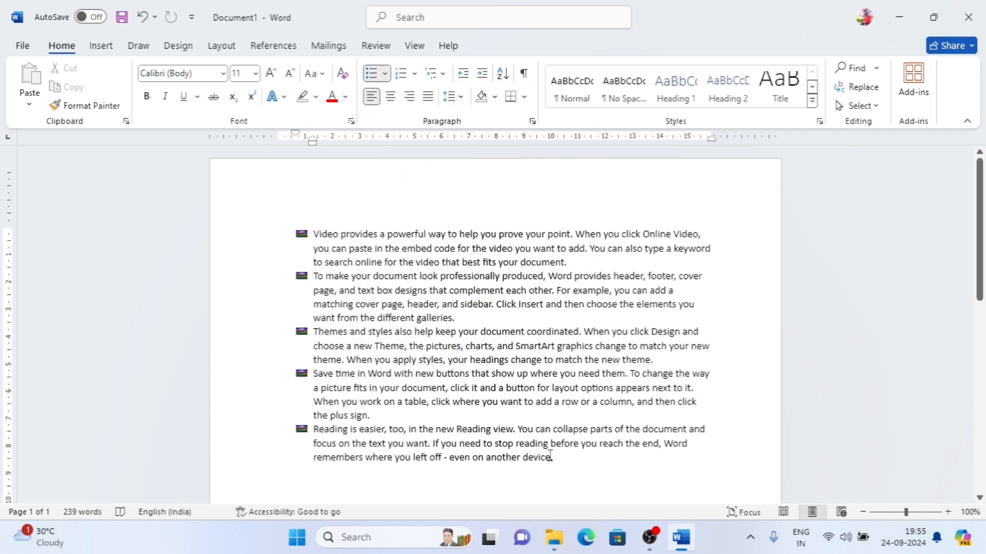
{"action": "left_click_drag", "start_coordinate": [565, 464], "coordinate": [312, 226]}
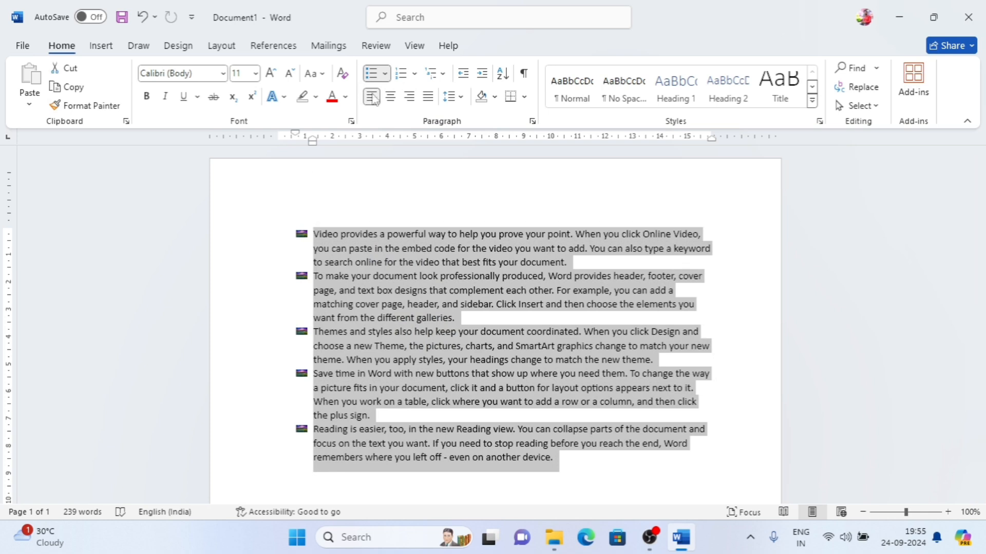
{"action": "left_click", "coordinate": [415, 76]}
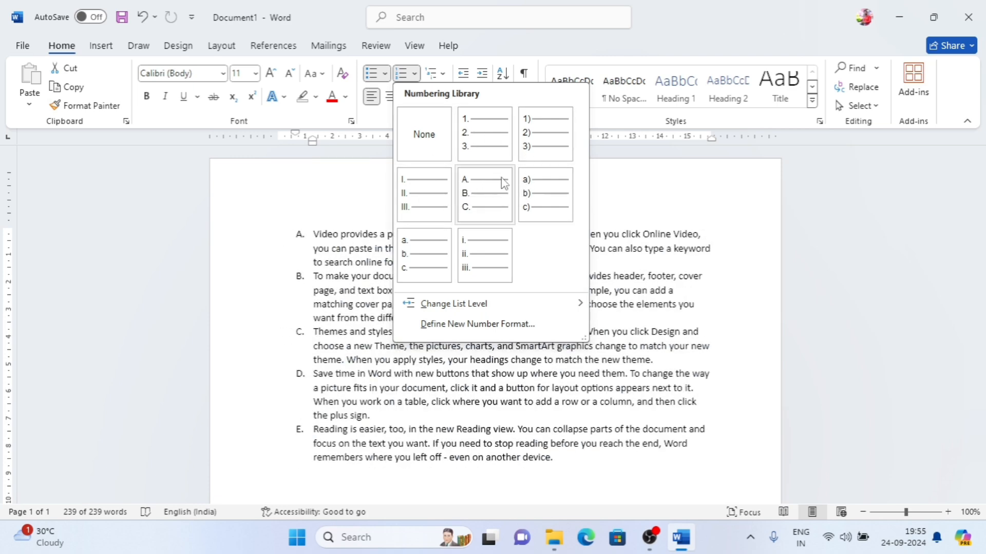
{"action": "left_click", "coordinate": [542, 145]}
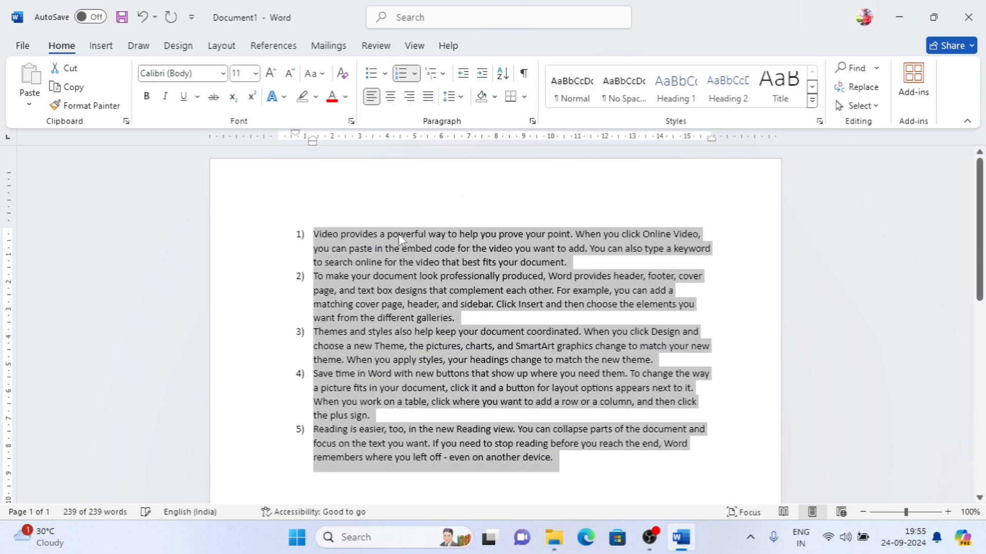
{"action": "left_click", "coordinate": [398, 225]}
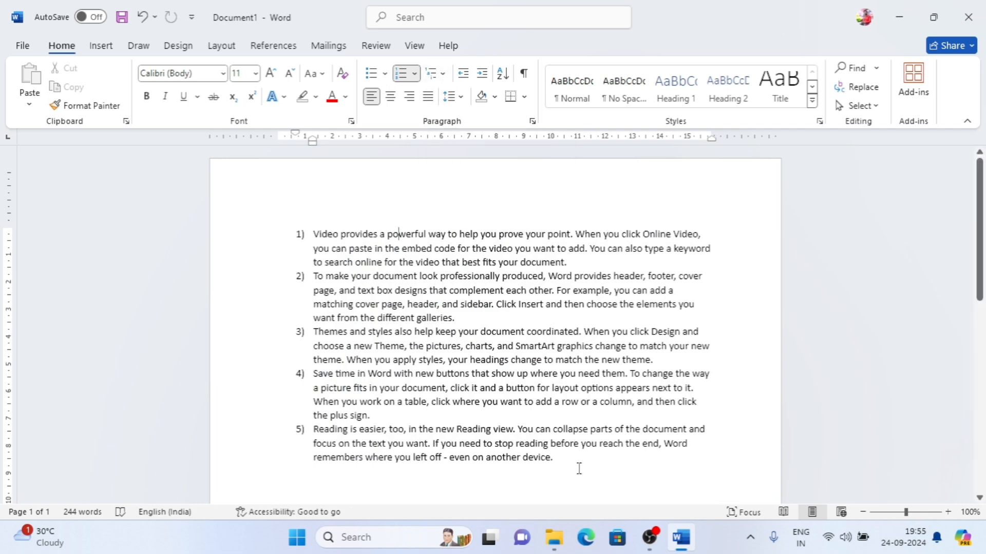
Replace the numbered list with the single line 'Who is Ram?' and select it.
{"action": "left_click_drag", "start_coordinate": [579, 467], "coordinate": [306, 232]}
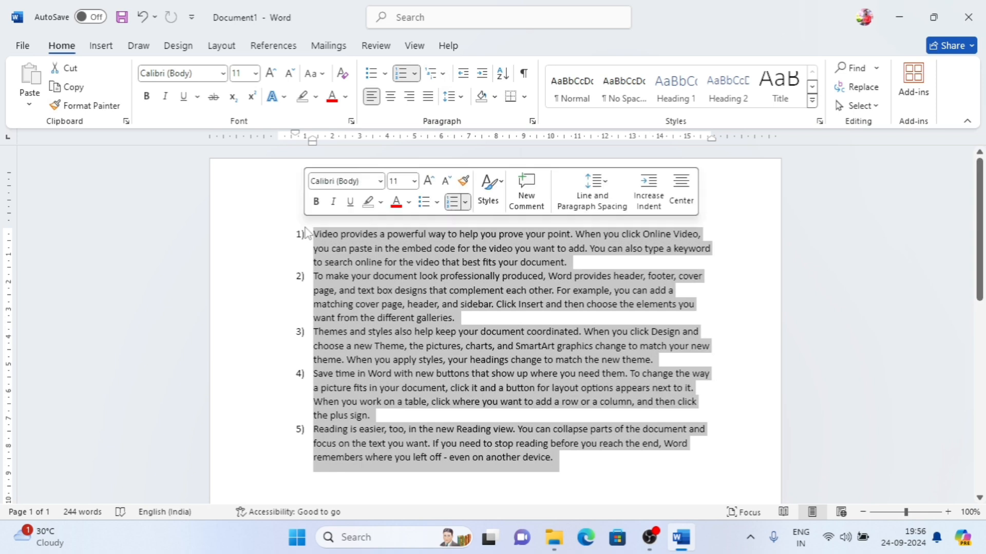
{"action": "key", "text": "BackSpace"}
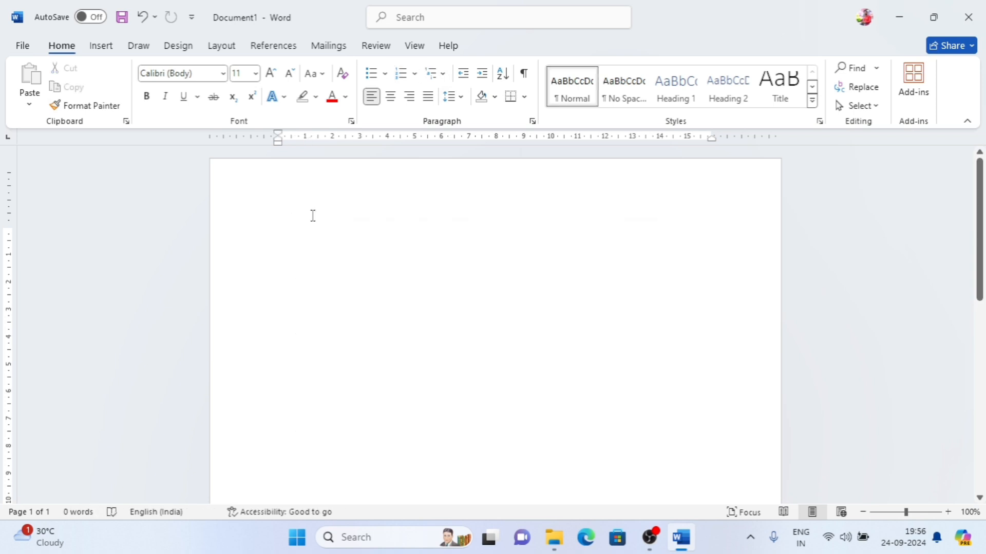
{"action": "type", "text": "who"}
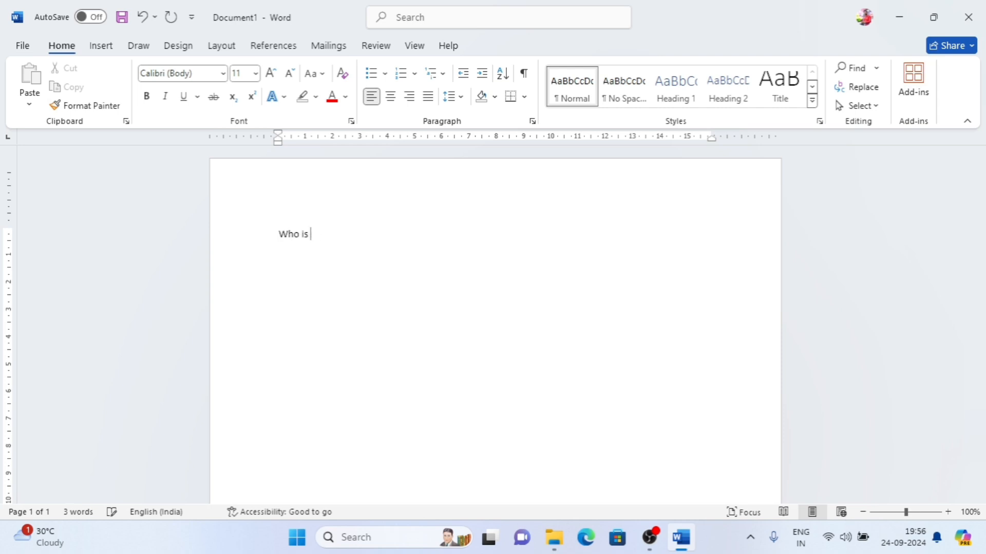
{"action": "type", "text": "is Ram?"}
{"action": "left_click_drag", "start_coordinate": [345, 236], "coordinate": [259, 233]}
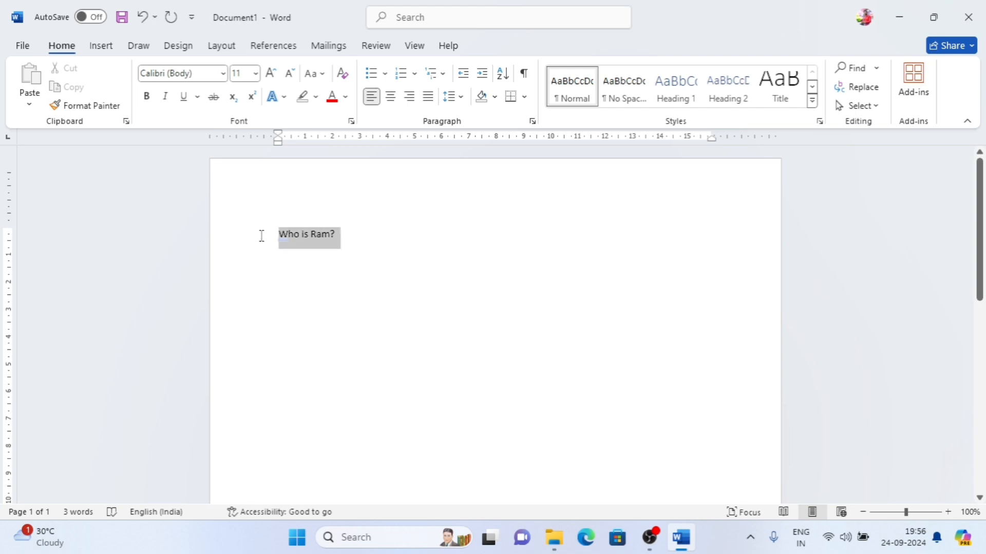
Number 'Who is Ram?' as 1) with the 1) a) i) multilevel list and start an indented option line.
{"action": "left_click", "coordinate": [442, 77]}
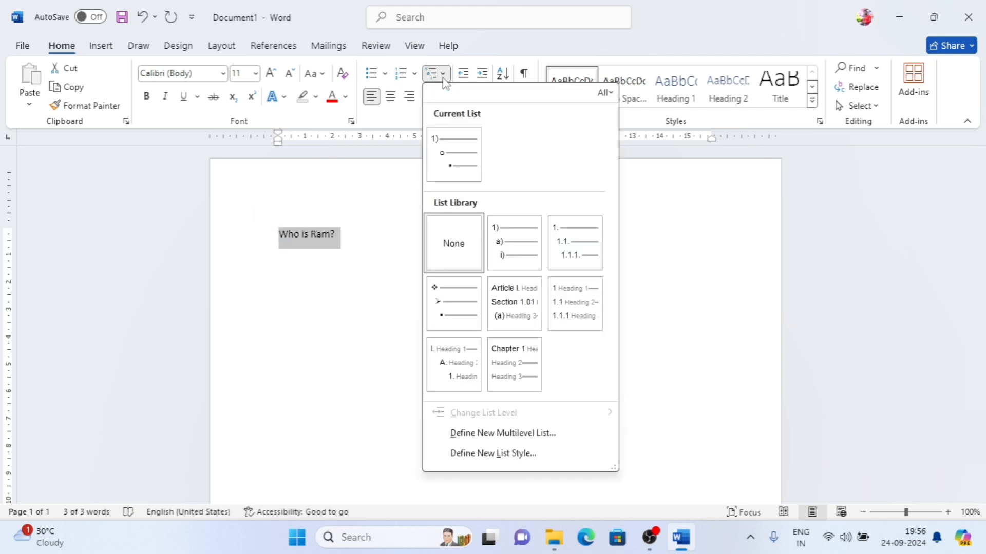
{"action": "left_click", "coordinate": [514, 243]}
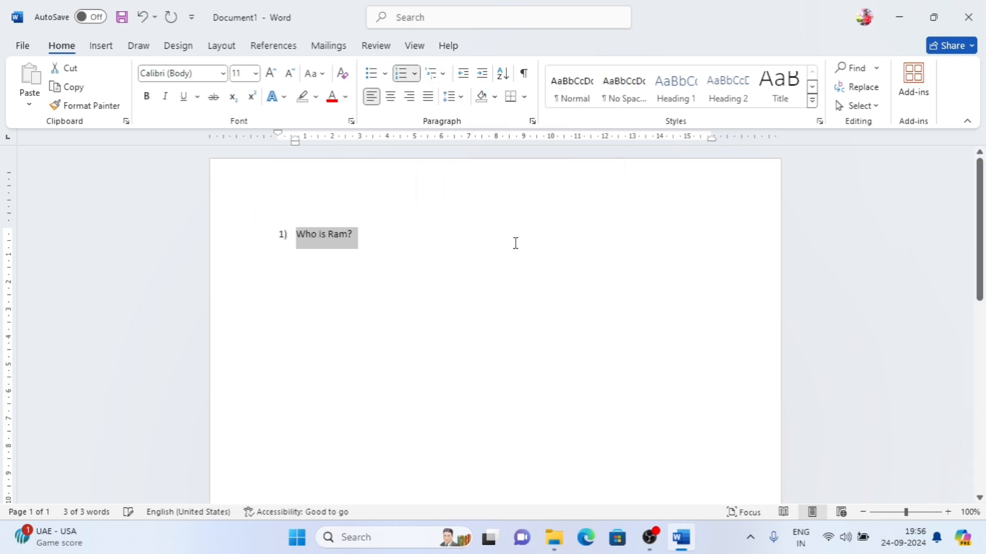
{"action": "left_click", "coordinate": [362, 233]}
{"action": "key", "text": "Return"}
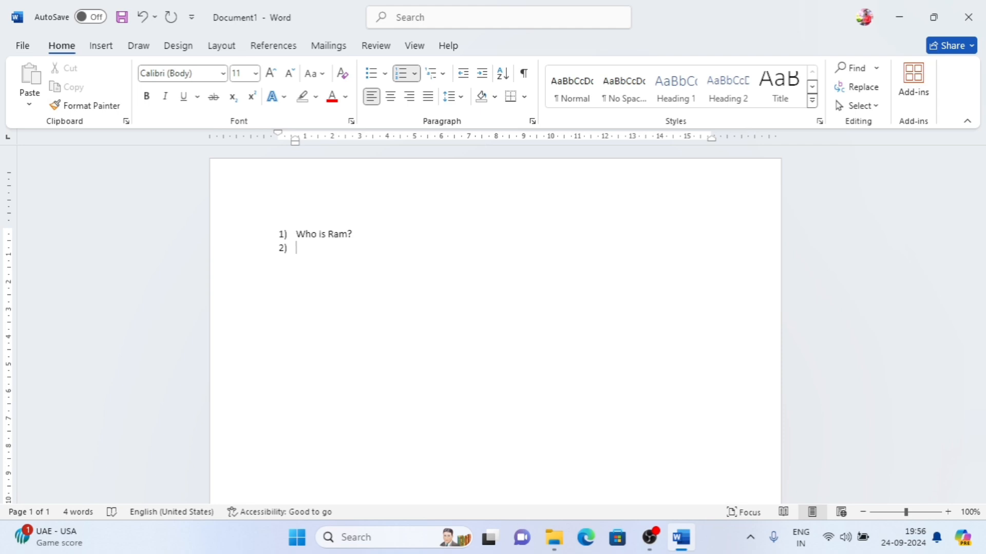
{"action": "key", "text": "Tab"}
Enter options Teacher, Doctor, Farmer and God, then promote a new empty item to 2).
{"action": "type", "text": "Tea"}
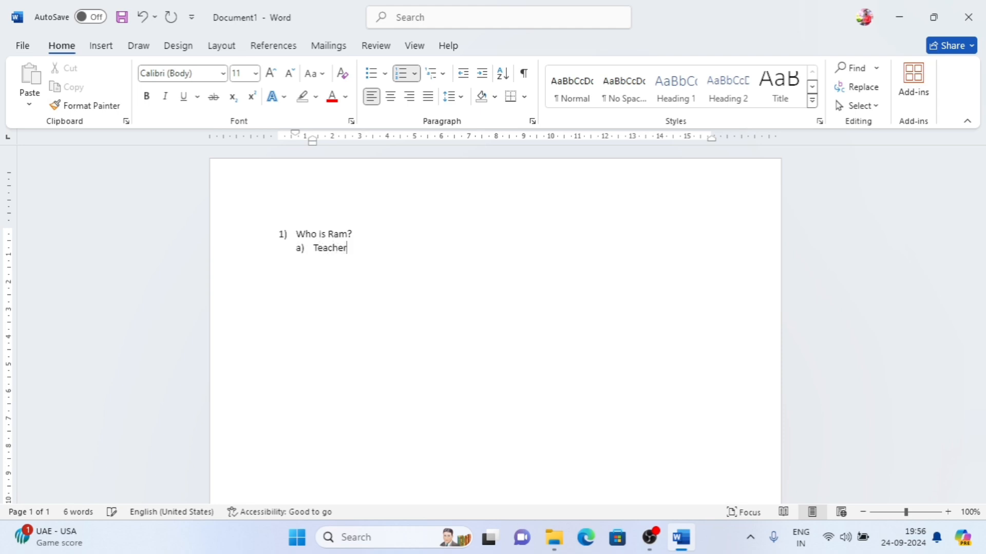
{"action": "key", "text": "Return"}
{"action": "type", "text": "Doct"}
{"action": "type", "text": "or"}
{"action": "key", "text": "Return"}
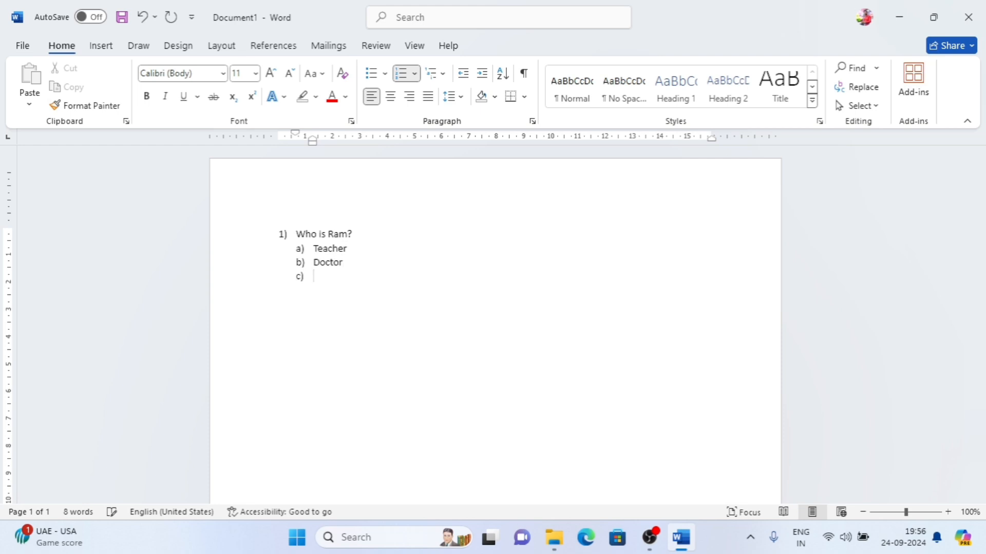
{"action": "type", "text": "Far"}
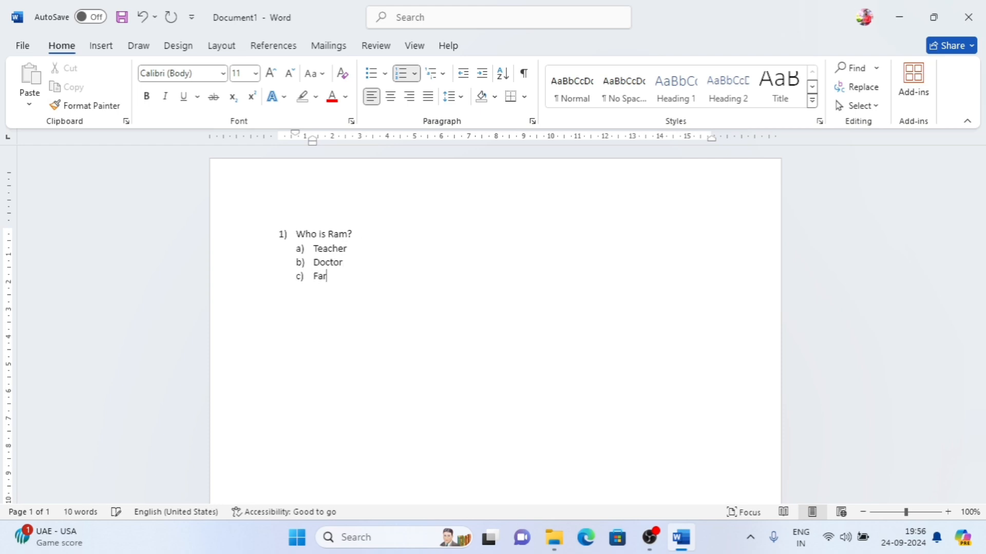
{"action": "type", "text": "mer"}
{"action": "key", "text": "Return"}
{"action": "type", "text": "God"}
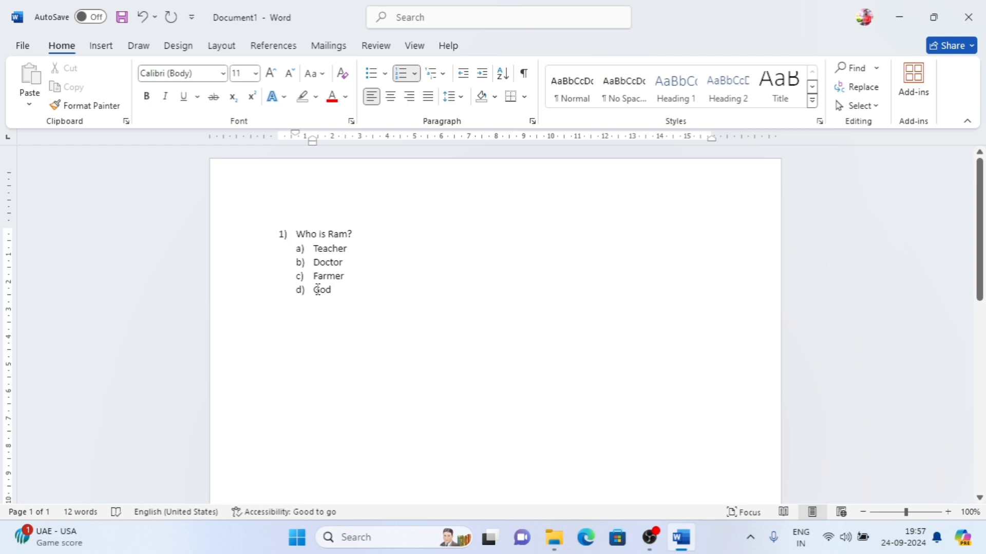
{"action": "key", "text": "Return"}
{"action": "key", "text": "shift+Tab"}
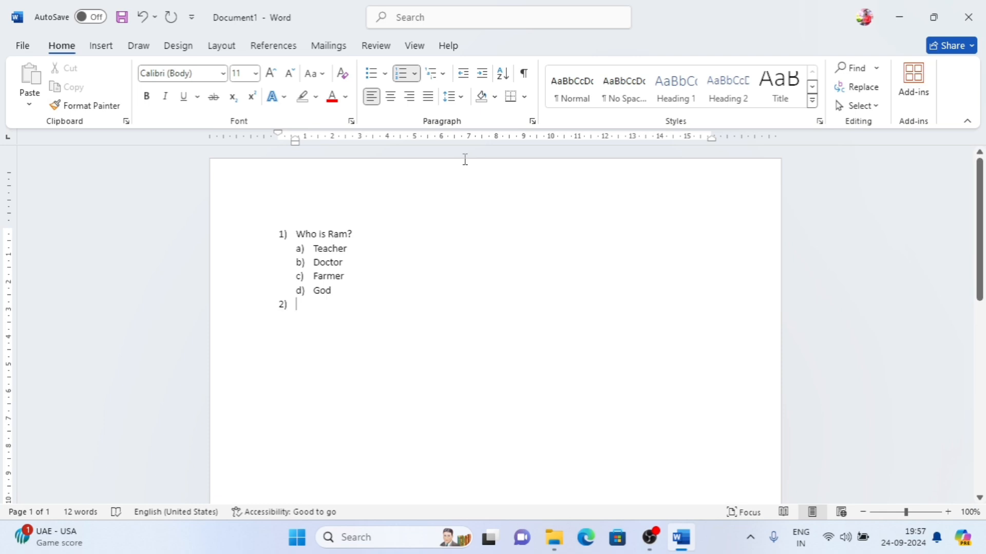
Type question 2) 'Who is the chief minister of Bihar?' and start an indented option line.
{"action": "type", "text": "who "}
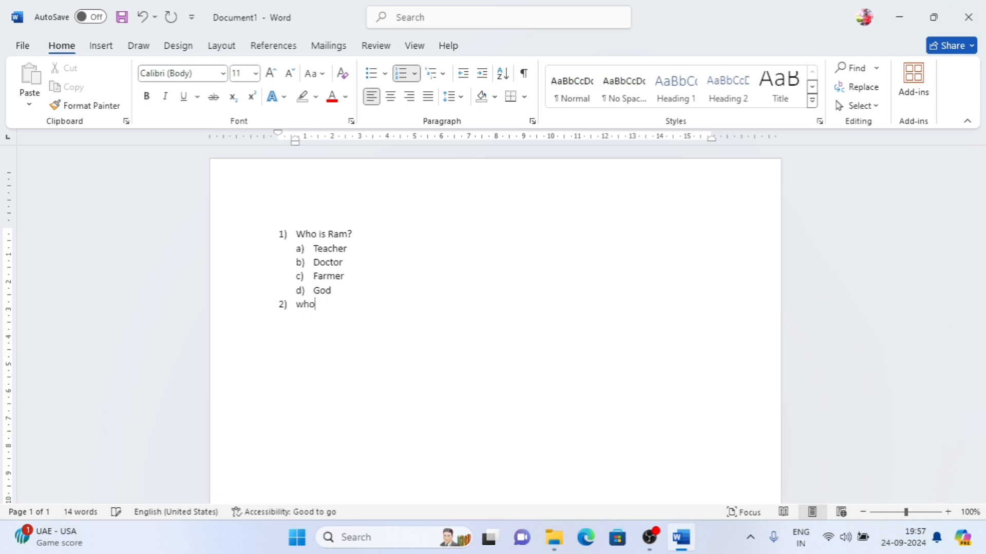
{"action": "type", "text": "is the"}
{"action": "type", "text": " chei"}
{"action": "type", "text": "f minis"}
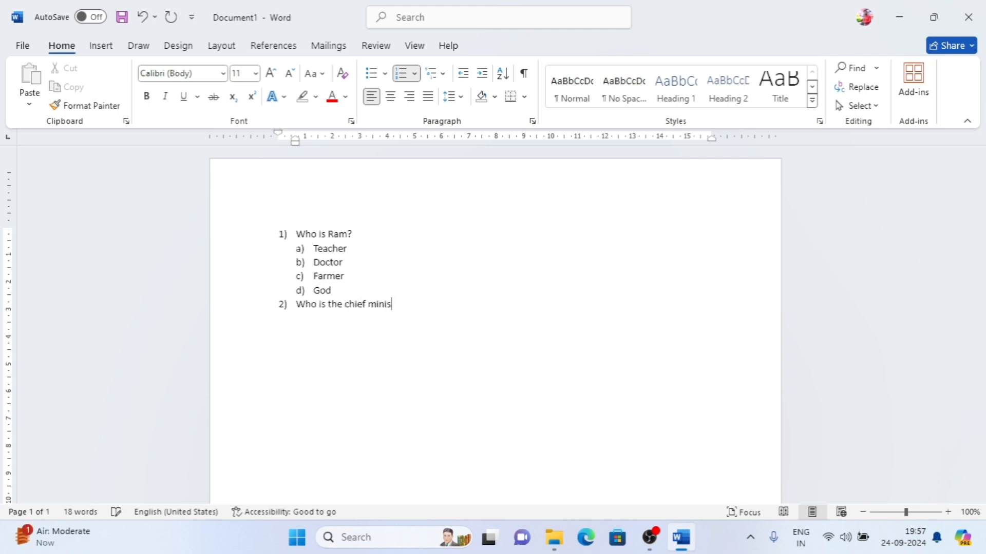
{"action": "type", "text": "ter"}
{"action": "type", "text": " i"}
{"action": "type", "text": "B"}
{"action": "type", "text": "ih"}
{"action": "type", "text": "ar"}
{"action": "type", "text": "?"}
{"action": "key", "text": "Return"}
{"action": "key", "text": "Tab"}
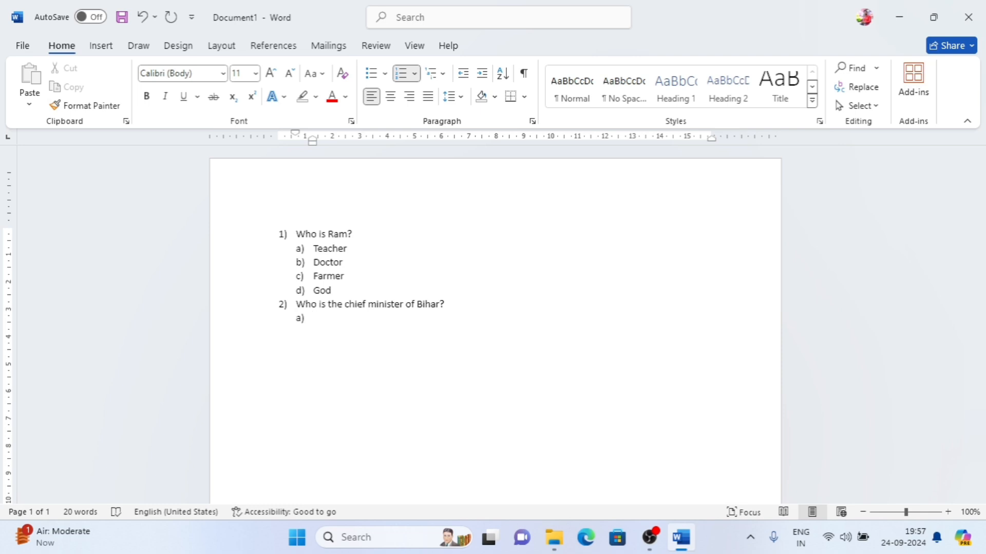
{"action": "type", "text": "Nitish kumar"}
{"action": "key", "text": "Return"}
{"action": "type", "text": "Vi"}
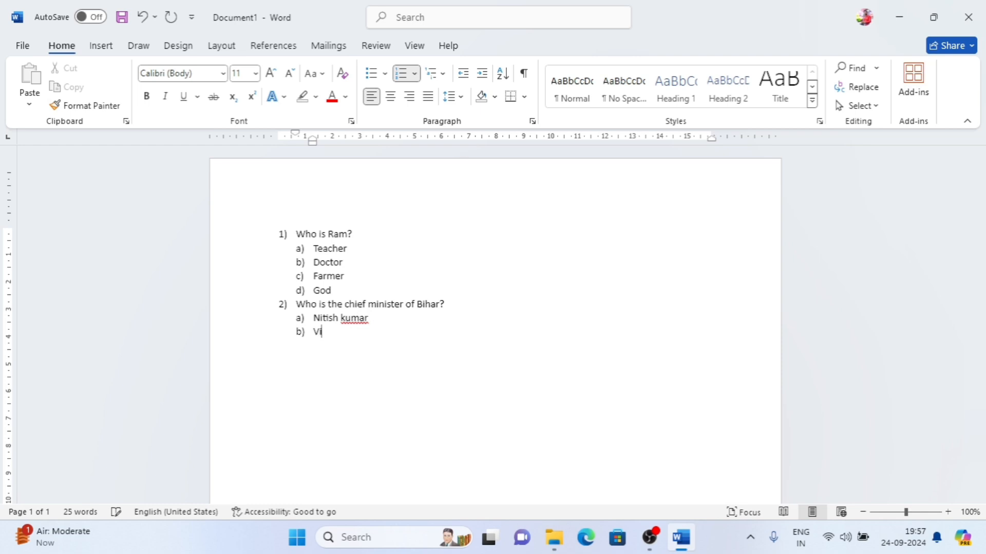
{"action": "type", "text": "jay singha"}
{"action": "key", "text": "Return"}
{"action": "type", "text": "raman"}
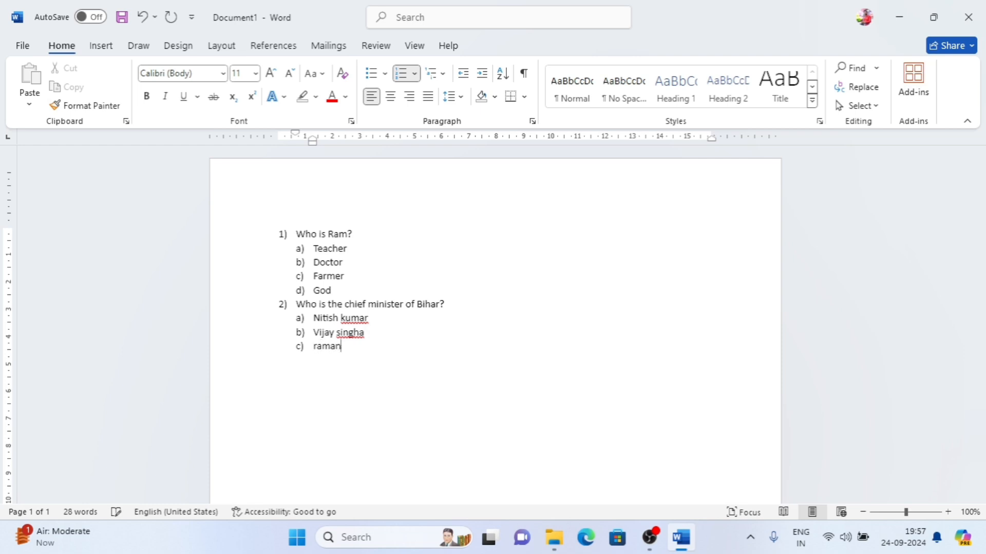
{"action": "key", "text": "Return"}
{"action": "type", "text": "Raju kumar"}
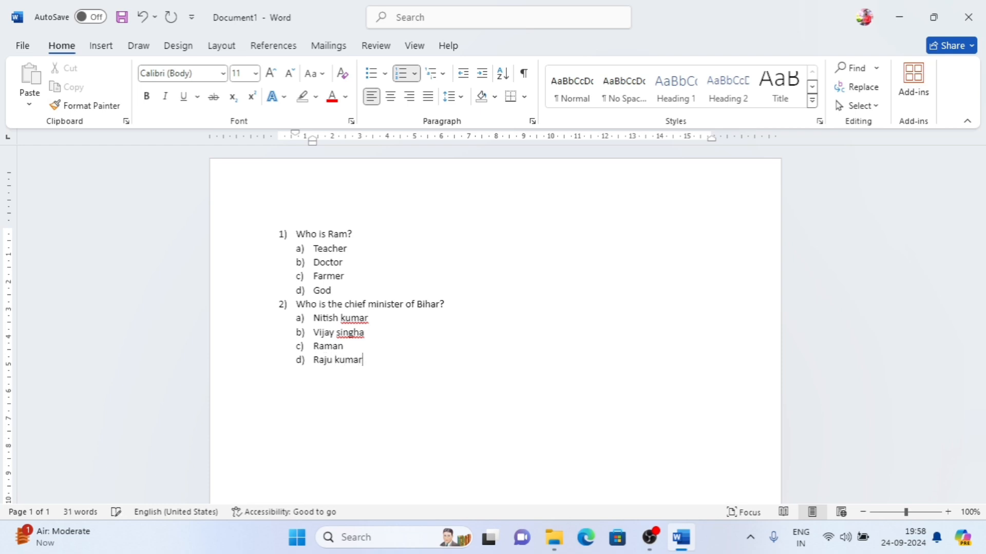
{"action": "left_click", "coordinate": [351, 345]}
{"action": "type", "text": "kumar"}
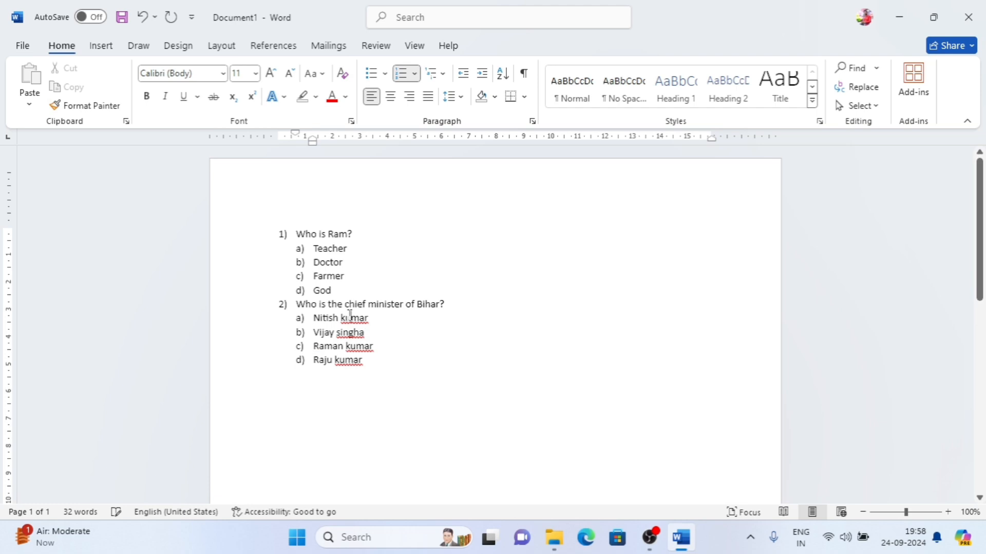
Accept the capitalised spelling suggestions Kumar and Singha for each of the four option names.
{"action": "right_click", "coordinate": [351, 315]}
{"action": "left_click", "coordinate": [286, 20]}
{"action": "right_click", "coordinate": [354, 333]}
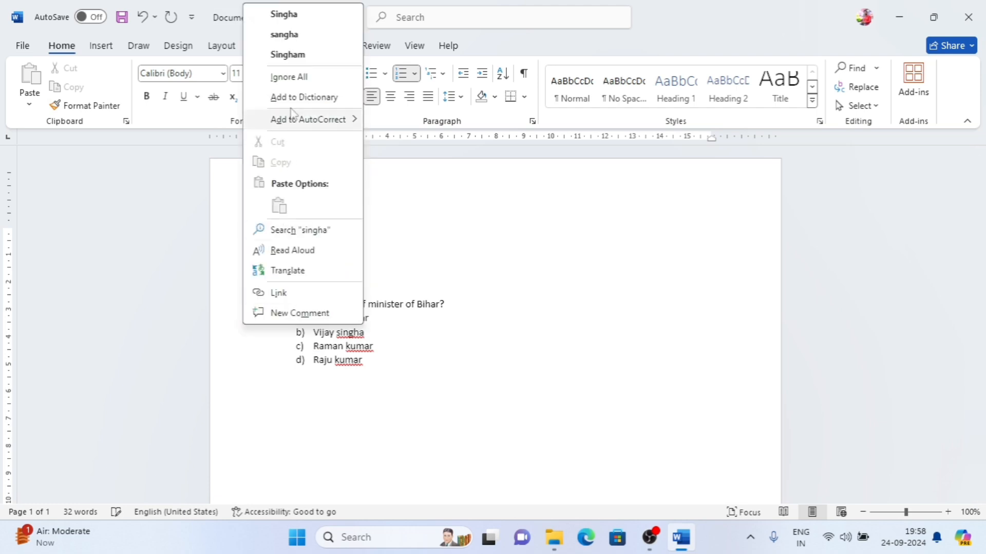
{"action": "left_click", "coordinate": [286, 16]}
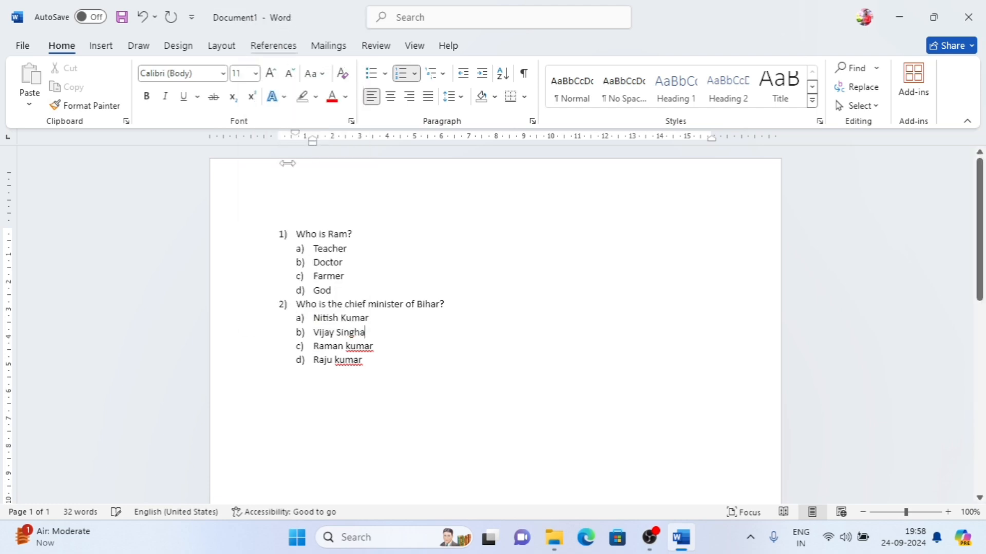
{"action": "right_click", "coordinate": [346, 346]}
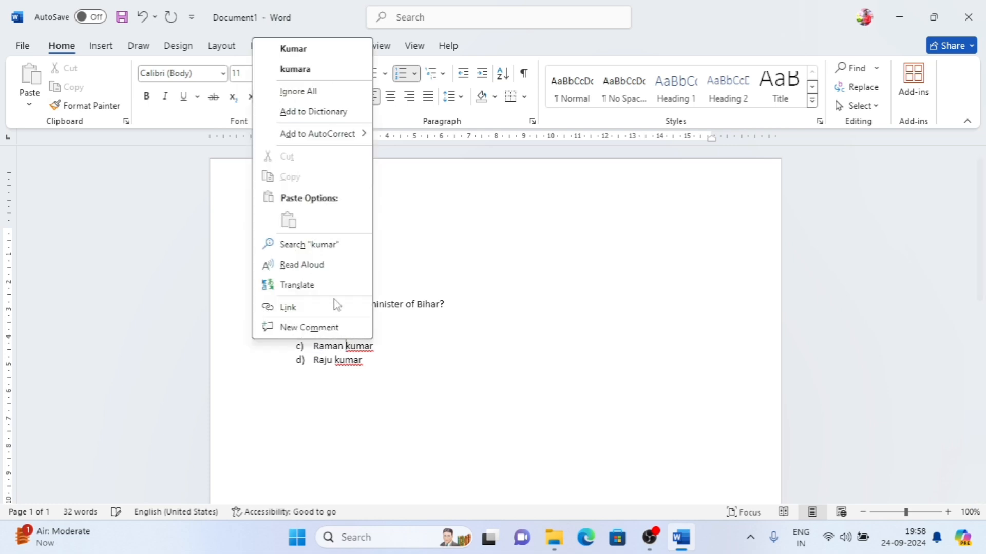
{"action": "left_click", "coordinate": [295, 49]}
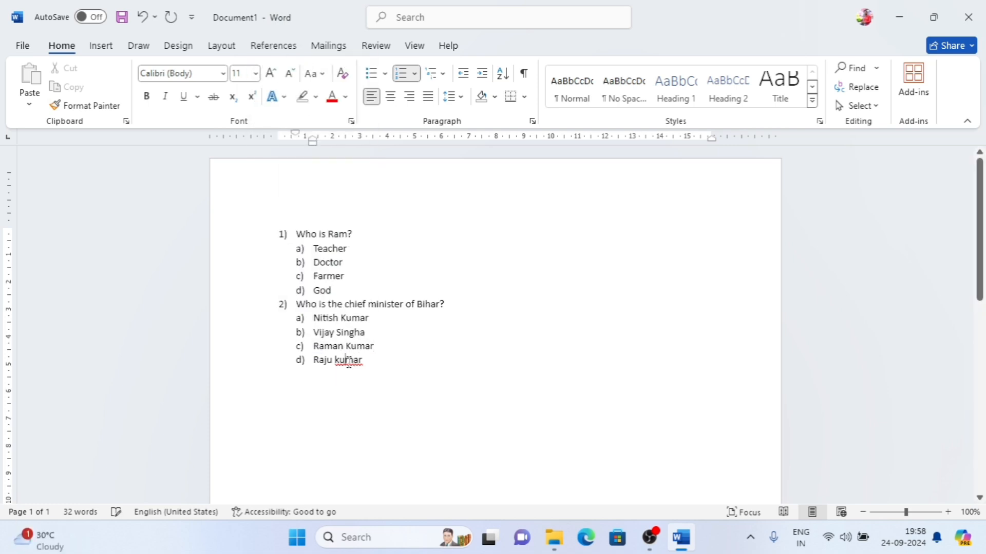
{"action": "right_click", "coordinate": [347, 361]}
{"action": "left_click", "coordinate": [306, 69]}
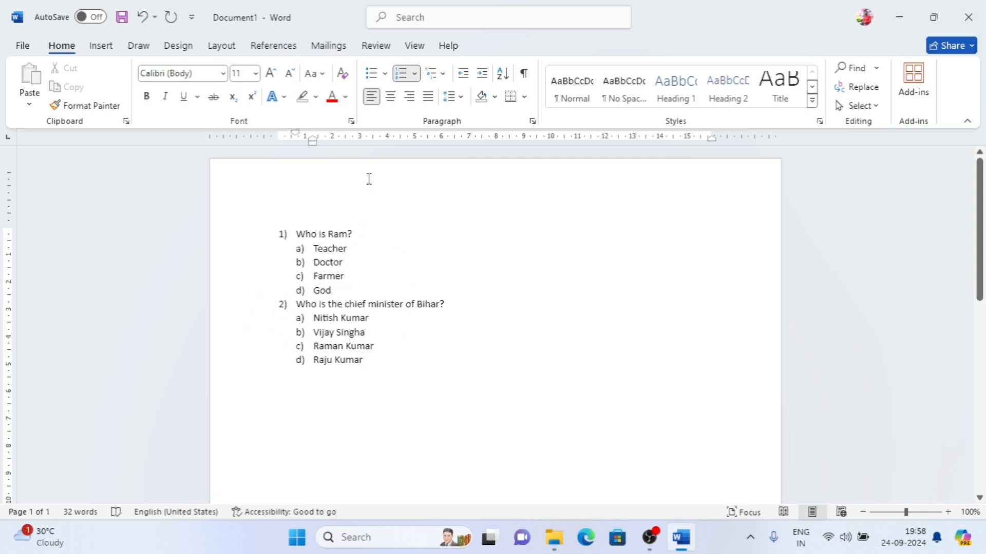
Select both questions' answer options and define a multilevel list numbering them I, II, III.
{"action": "left_click", "coordinate": [443, 81]}
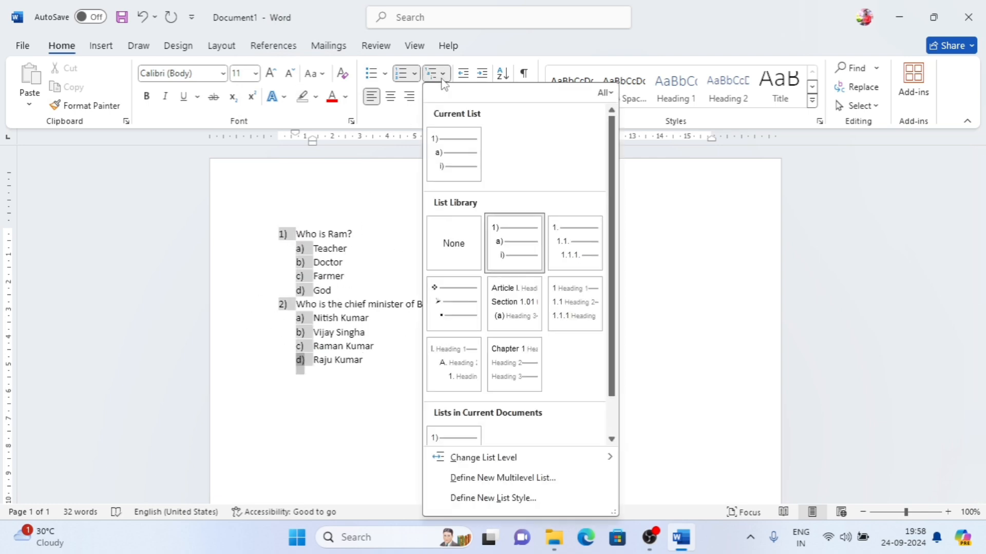
{"action": "left_click", "coordinate": [340, 297]}
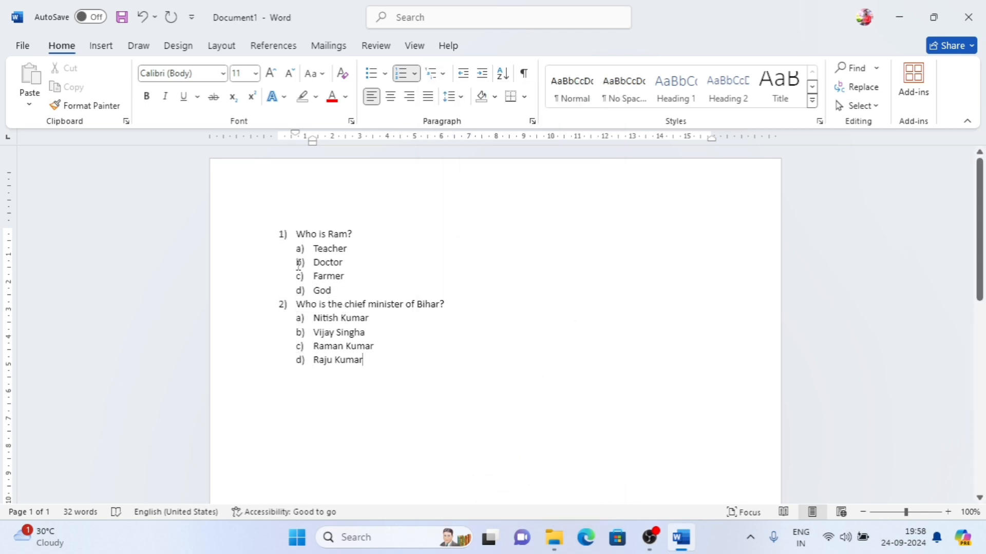
{"action": "left_click", "coordinate": [373, 375]}
{"action": "left_click_drag", "start_coordinate": [357, 340], "coordinate": [264, 251]}
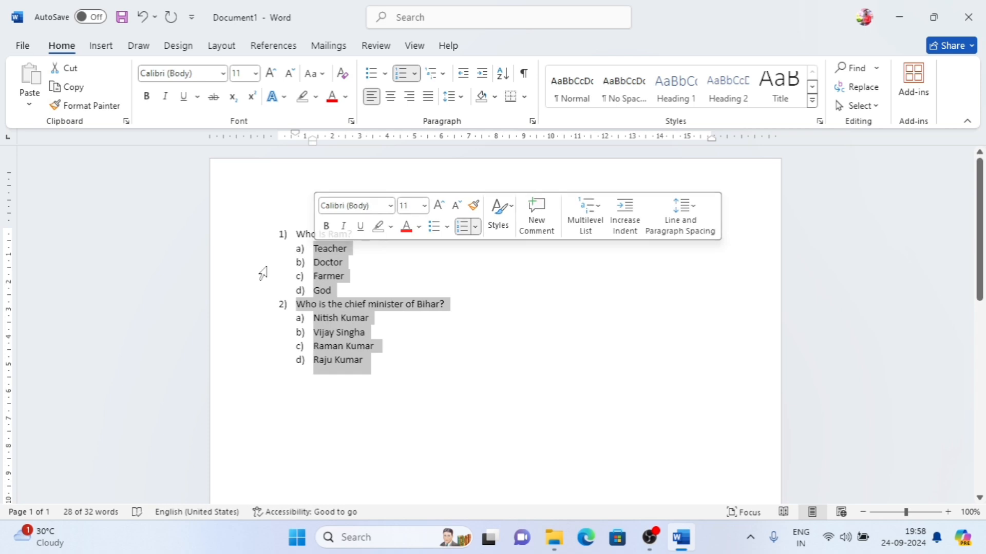
{"action": "left_click", "coordinate": [442, 77]}
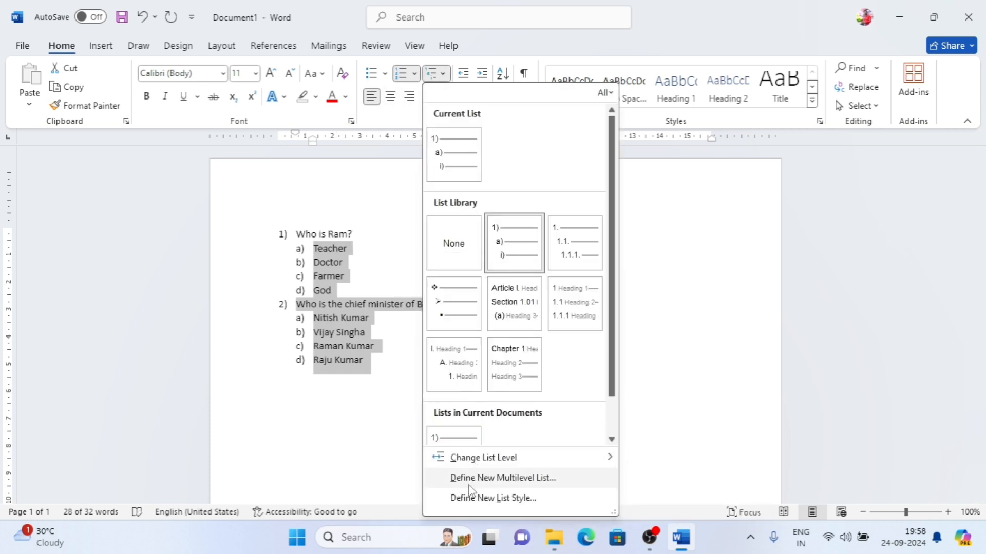
{"action": "left_click", "coordinate": [524, 484]}
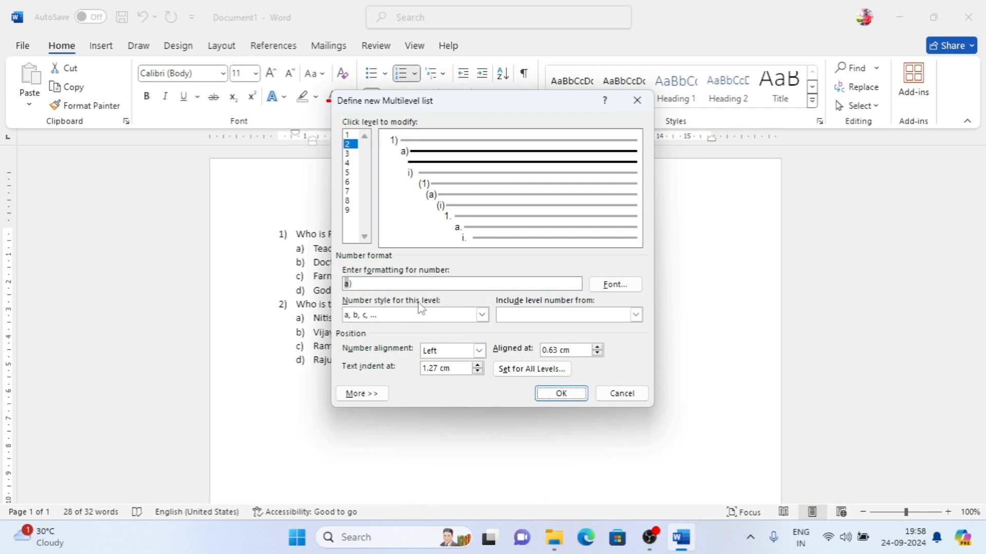
{"action": "left_click", "coordinate": [482, 315]}
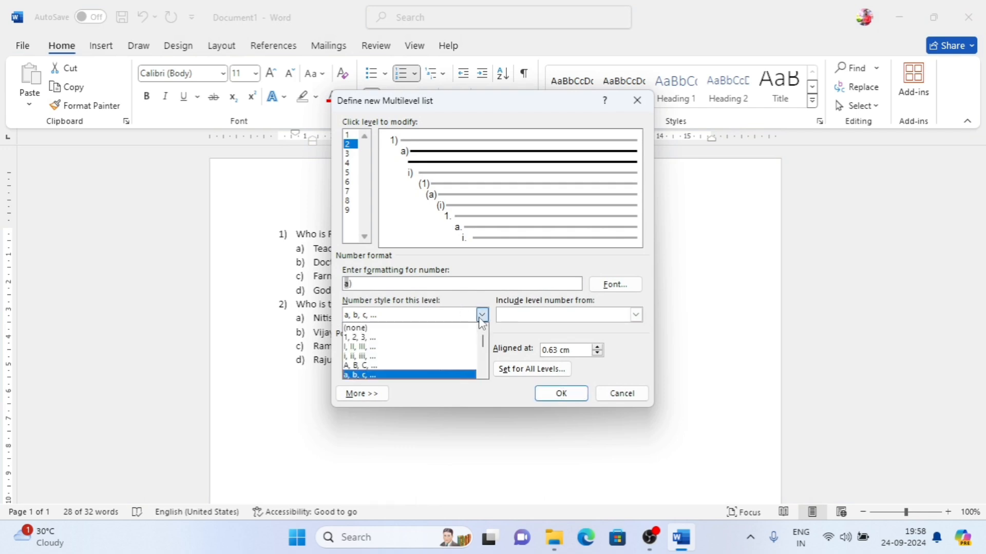
{"action": "left_click", "coordinate": [367, 349]}
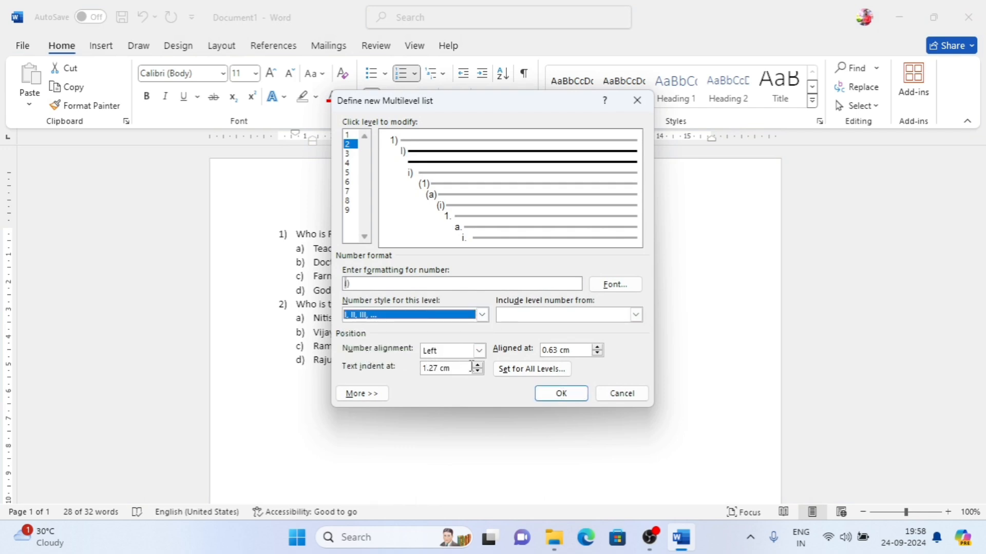
{"action": "left_click", "coordinate": [553, 393]}
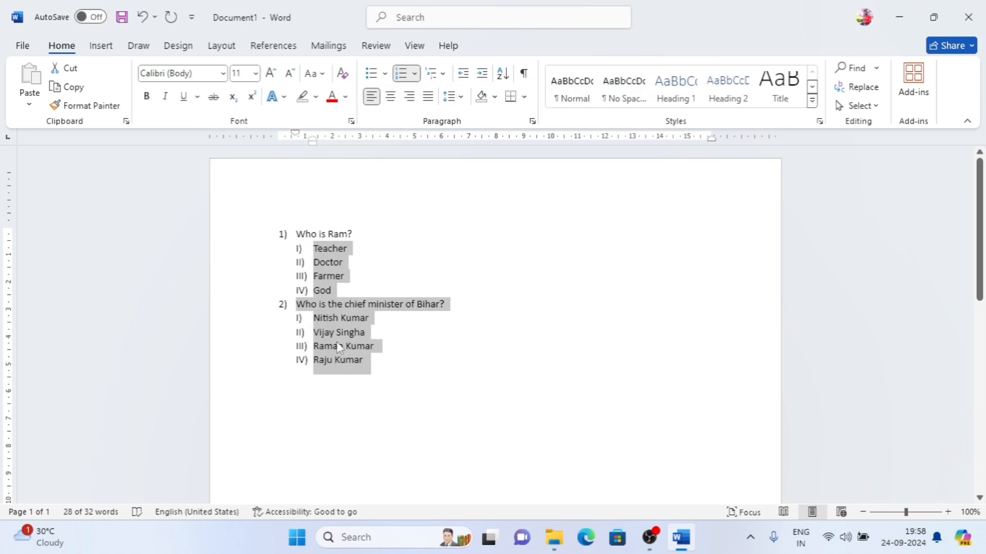
Redefine the multilevel list so the options level uses 1, 2, 3 numbering.
{"action": "left_click", "coordinate": [436, 73]}
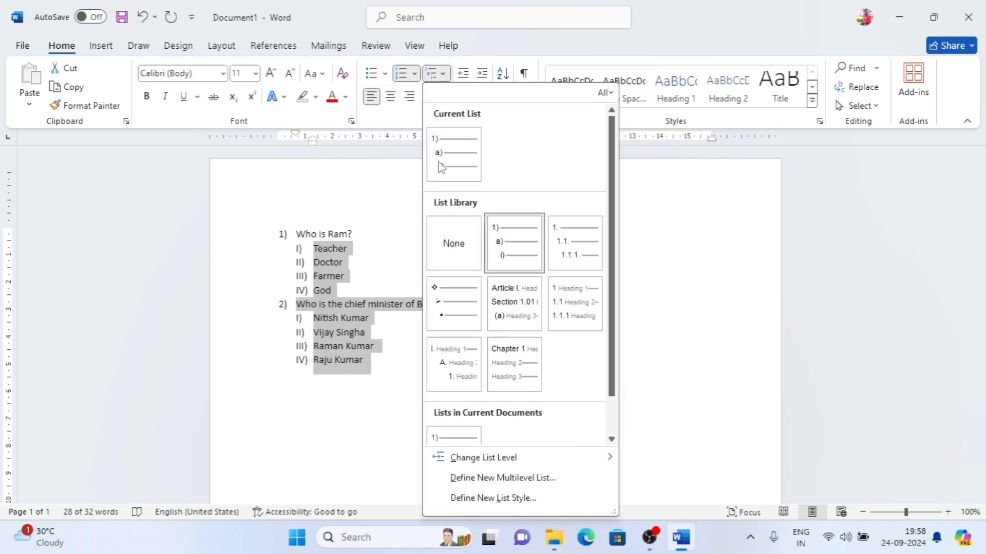
{"action": "left_click", "coordinate": [496, 479]}
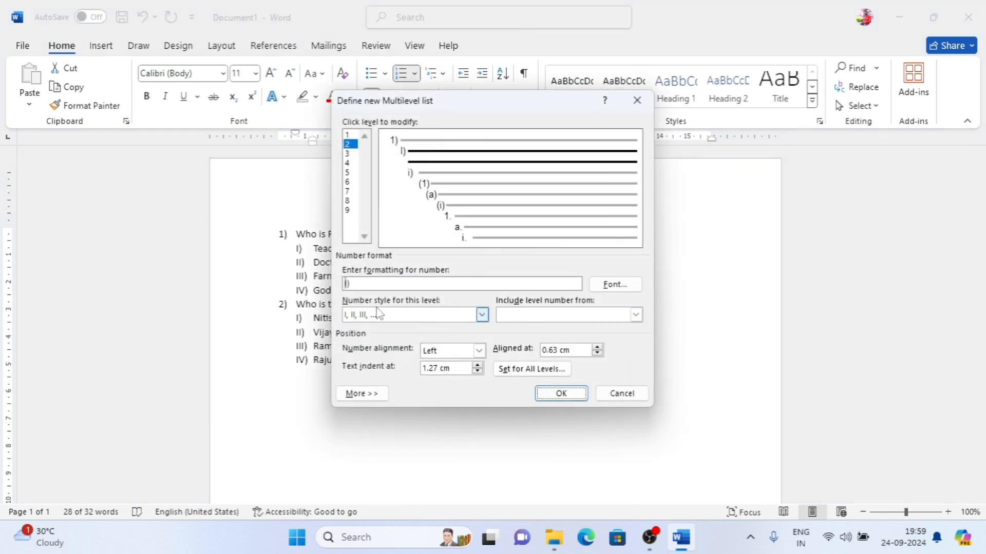
{"action": "left_click", "coordinate": [481, 315]}
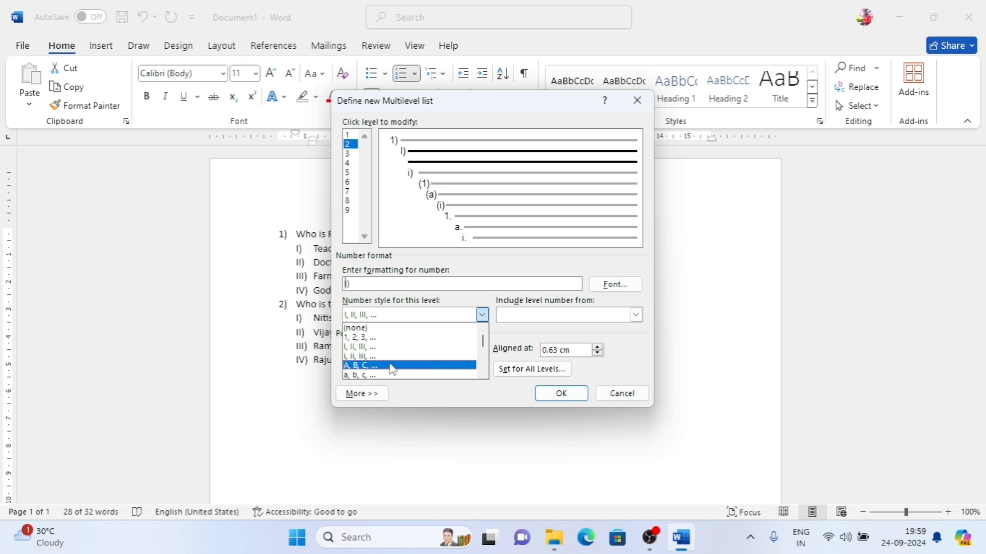
{"action": "left_click", "coordinate": [360, 337]}
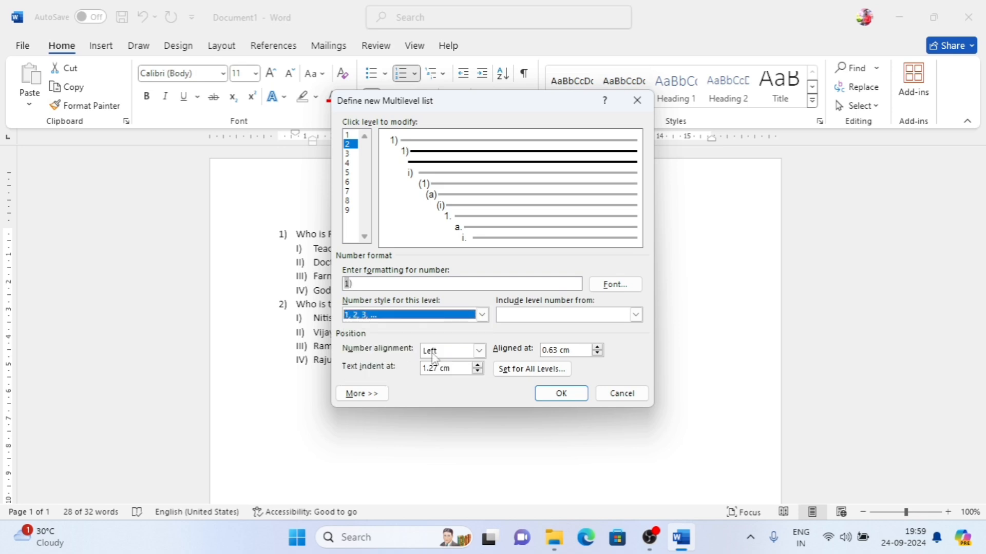
{"action": "left_click", "coordinate": [552, 394]}
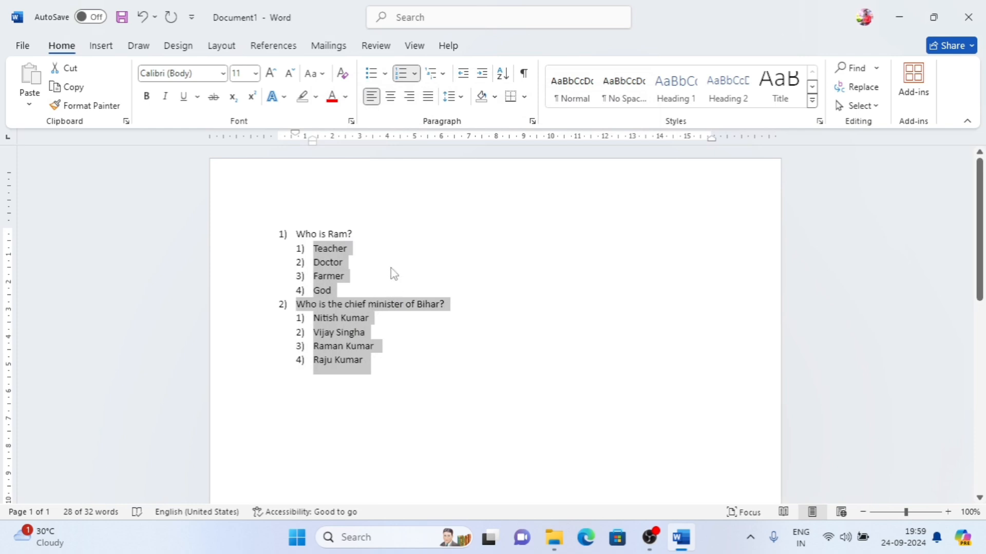
{"action": "left_click", "coordinate": [374, 357]}
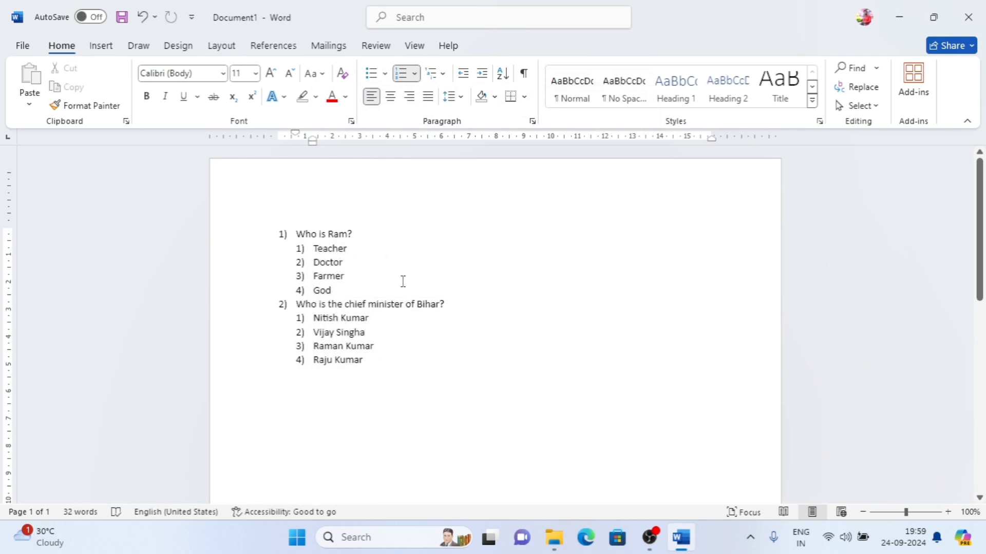
Delete both quiz lists and generate five sample paragraphs with =rand().
{"action": "left_click_drag", "start_coordinate": [357, 344], "coordinate": [283, 229]}
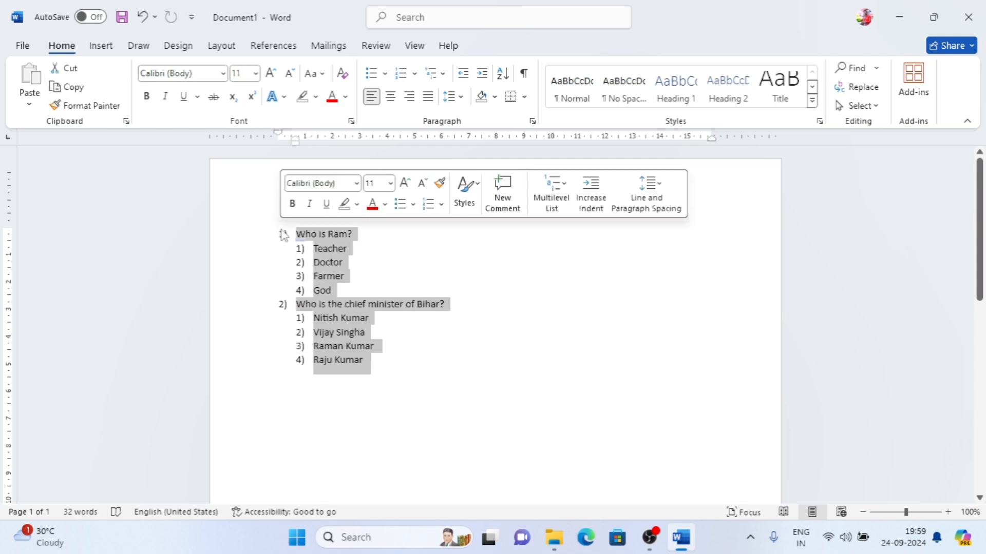
{"action": "key", "text": "BackSpace"}
{"action": "key", "text": "BackSpace"}
{"action": "key", "text": "BackSpace"}
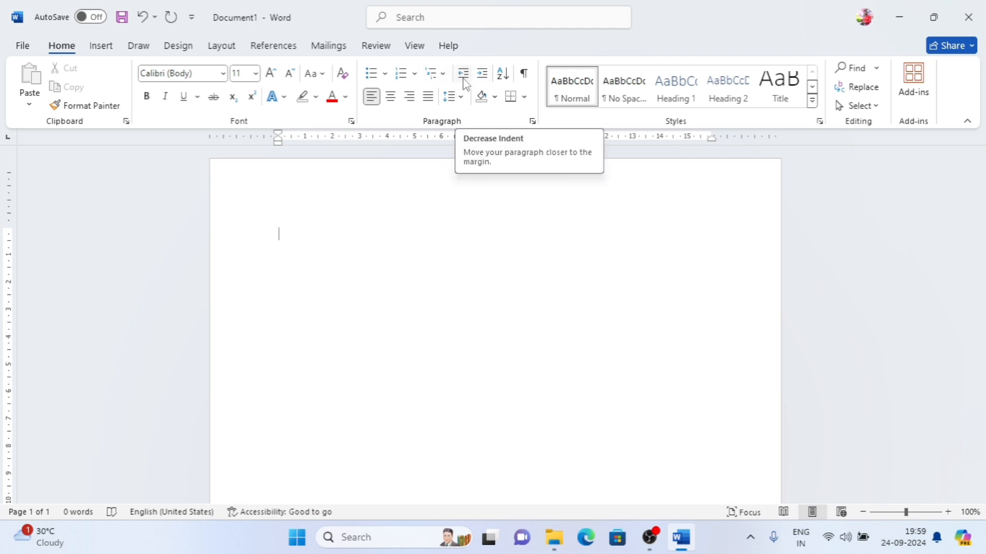
{"action": "type", "text": "=ra"}
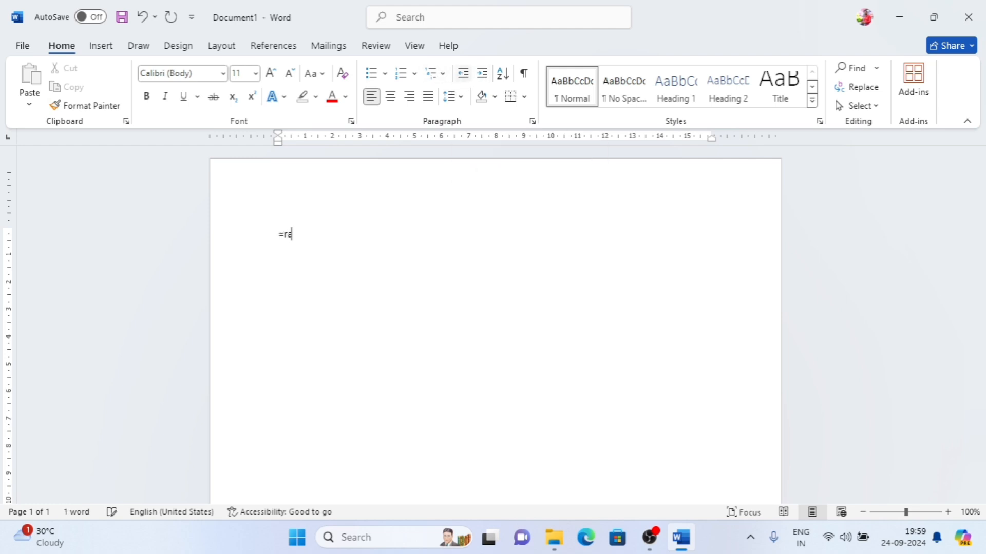
{"action": "type", "text": "nd()"}
{"action": "key", "text": "Return"}
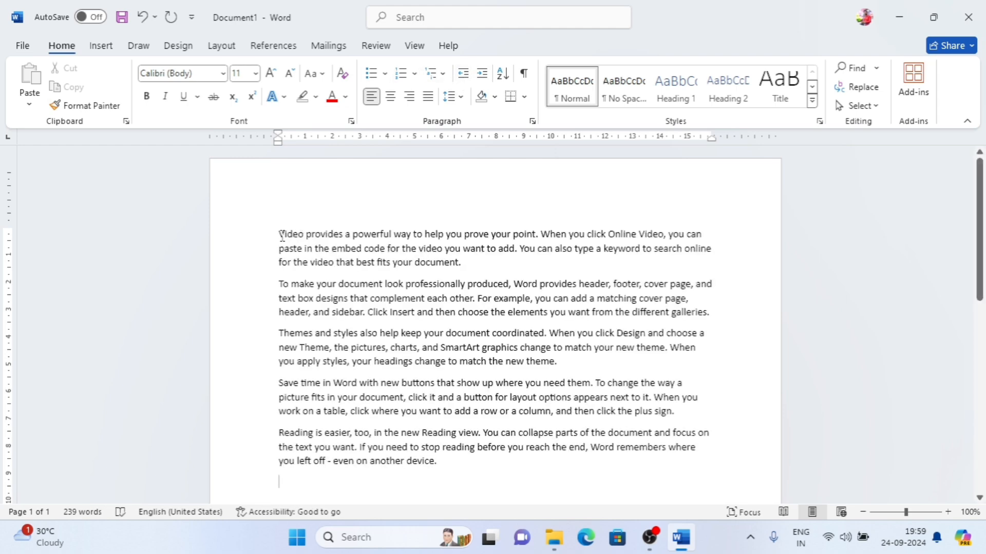
Indent the 'Video provides a powerful way' paragraph three steps from the margin and justify it.
{"action": "left_click_drag", "start_coordinate": [279, 235], "coordinate": [467, 263]}
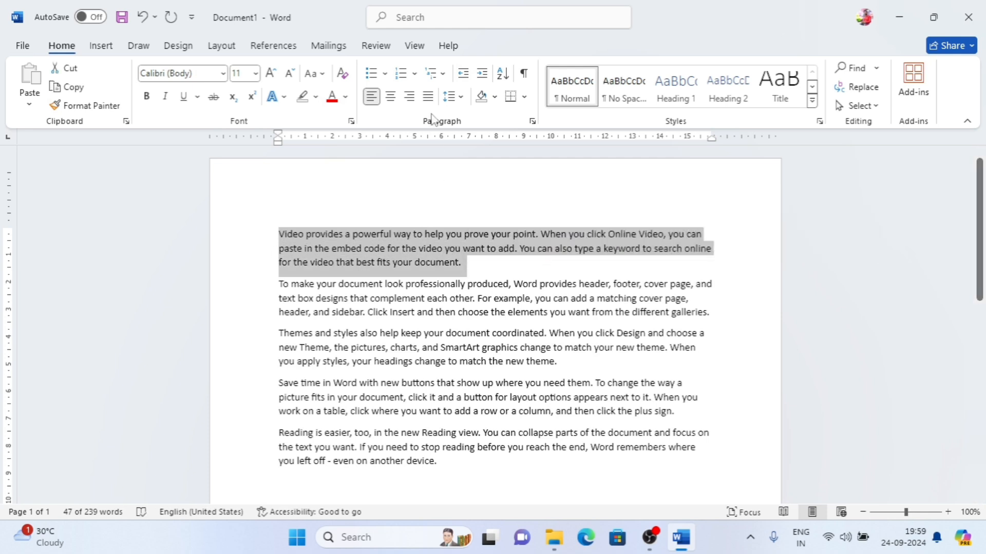
{"action": "left_click", "coordinate": [480, 81]}
{"action": "left_click", "coordinate": [480, 81]}
{"action": "left_click", "coordinate": [480, 81]}
{"action": "left_click", "coordinate": [480, 81]}
{"action": "left_click", "coordinate": [480, 81]}
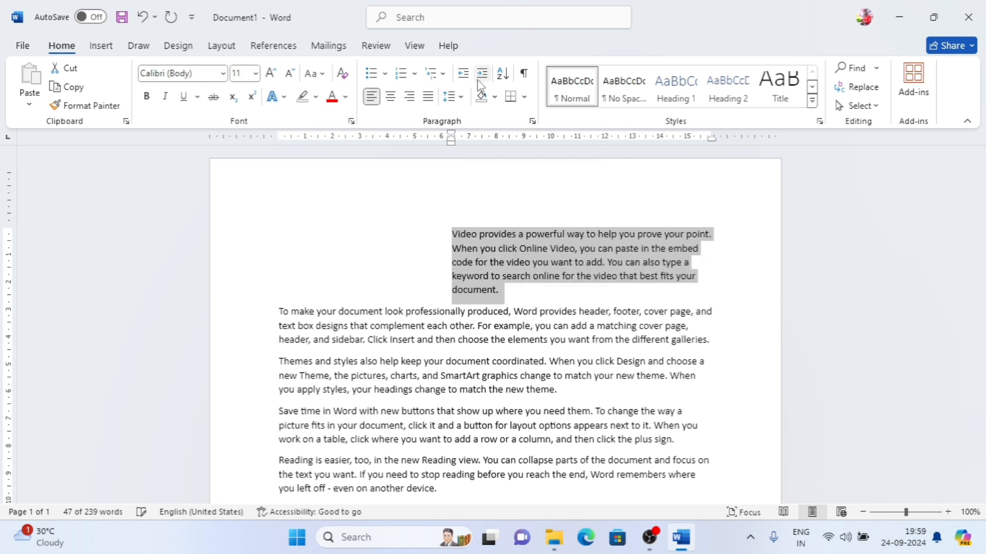
{"action": "left_click", "coordinate": [480, 81]}
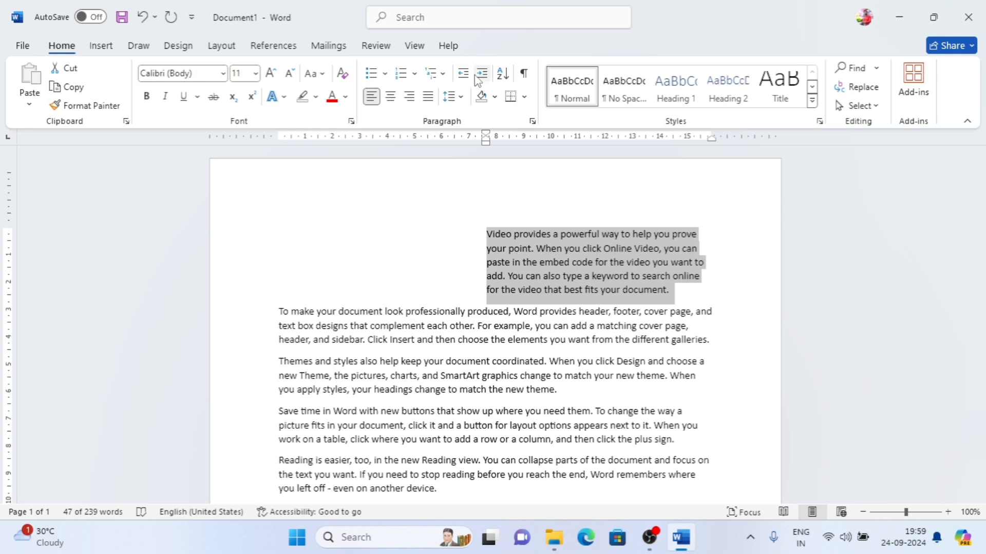
{"action": "left_click", "coordinate": [464, 74]}
{"action": "left_click", "coordinate": [465, 74]}
{"action": "left_click", "coordinate": [464, 75]}
{"action": "left_click", "coordinate": [465, 74]}
{"action": "left_click", "coordinate": [465, 74]}
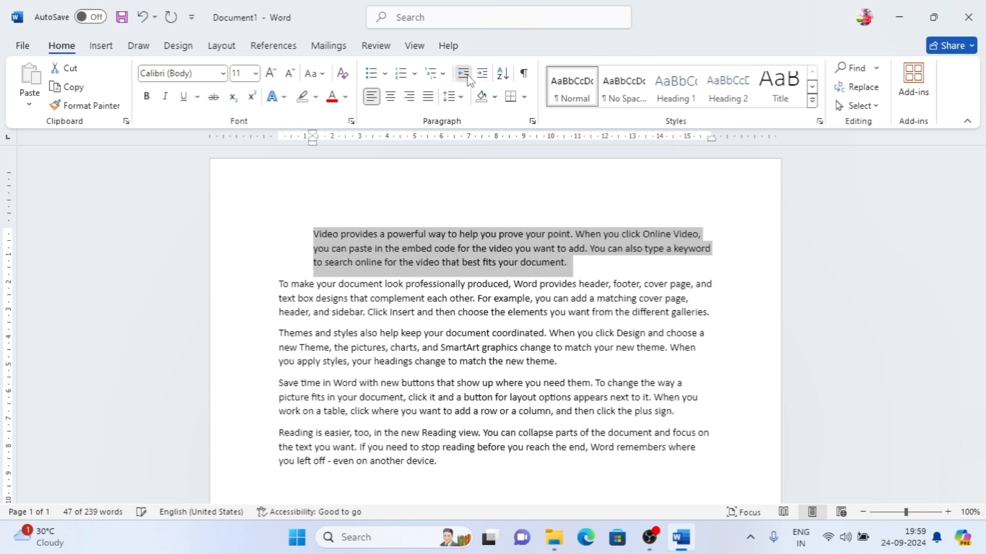
{"action": "left_click", "coordinate": [465, 74]}
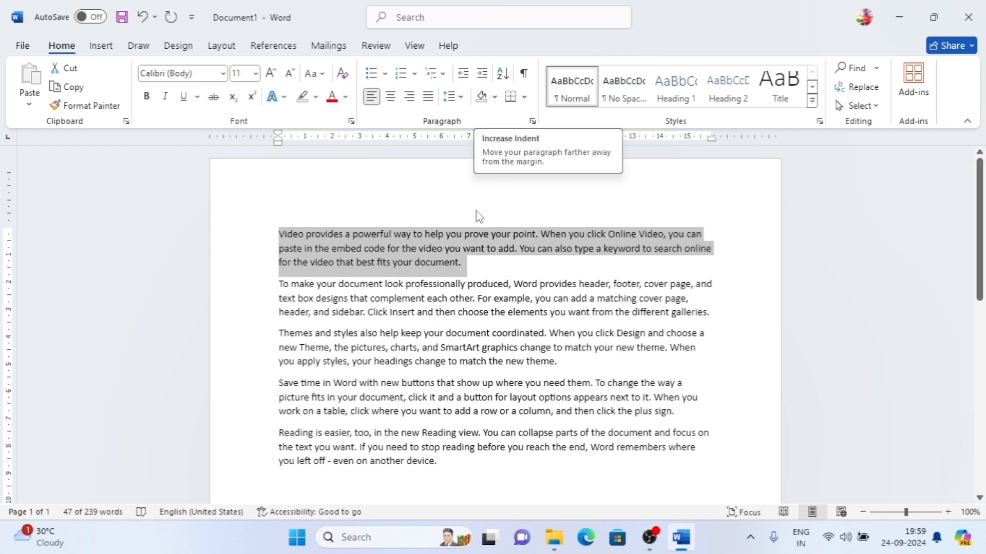
{"action": "left_click", "coordinate": [482, 77]}
{"action": "left_click", "coordinate": [482, 77]}
{"action": "left_click", "coordinate": [483, 77]}
{"action": "left_click", "coordinate": [483, 77]}
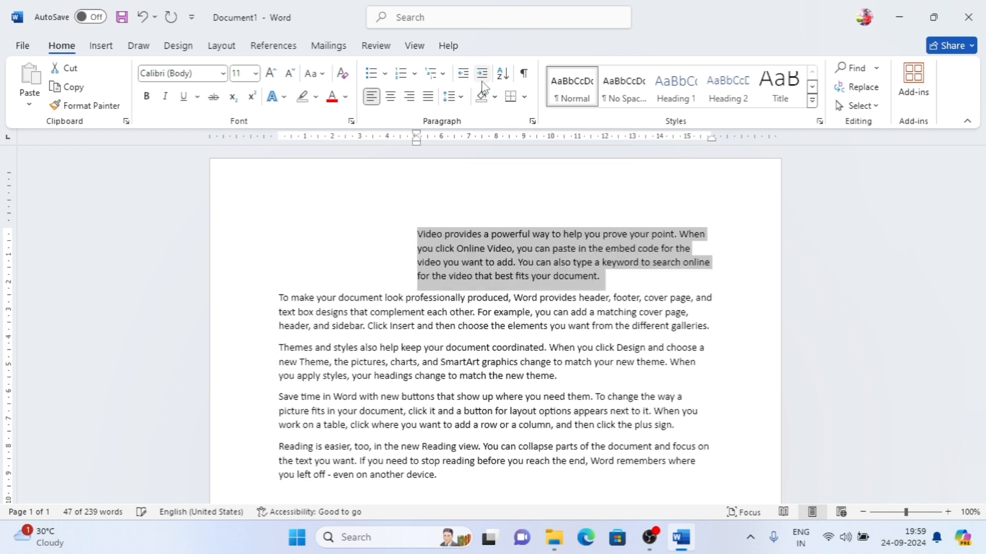
{"action": "left_click", "coordinate": [482, 77]}
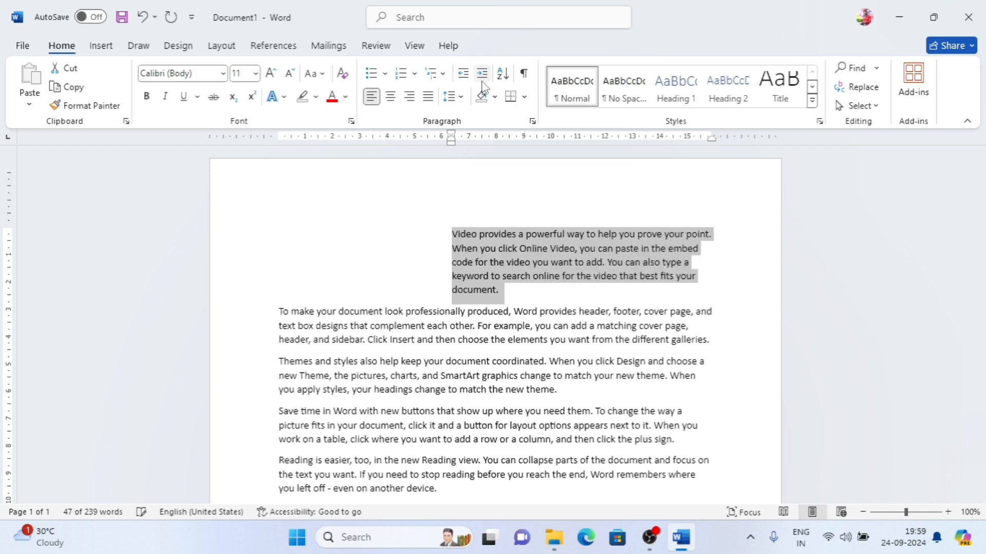
{"action": "left_click", "coordinate": [428, 97]}
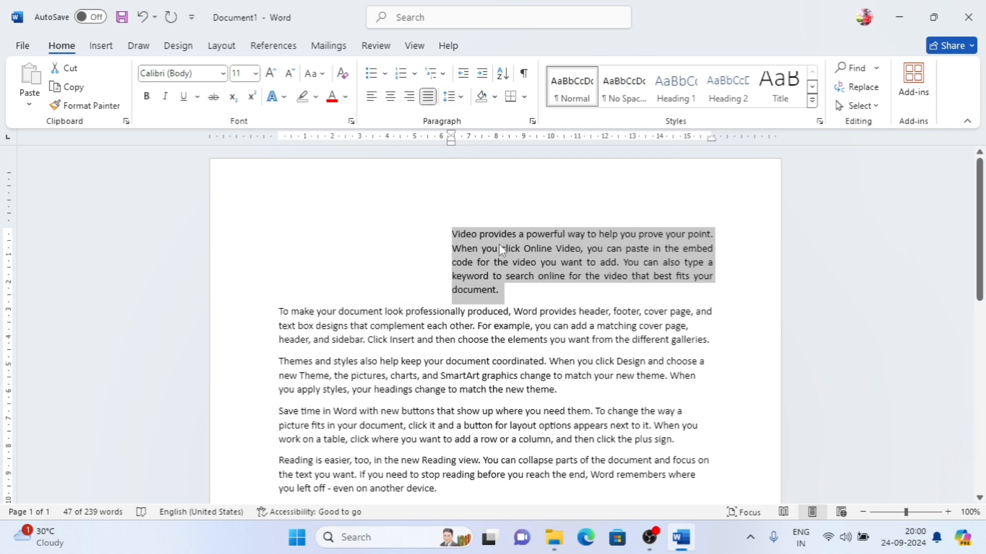
{"action": "left_click", "coordinate": [511, 300]}
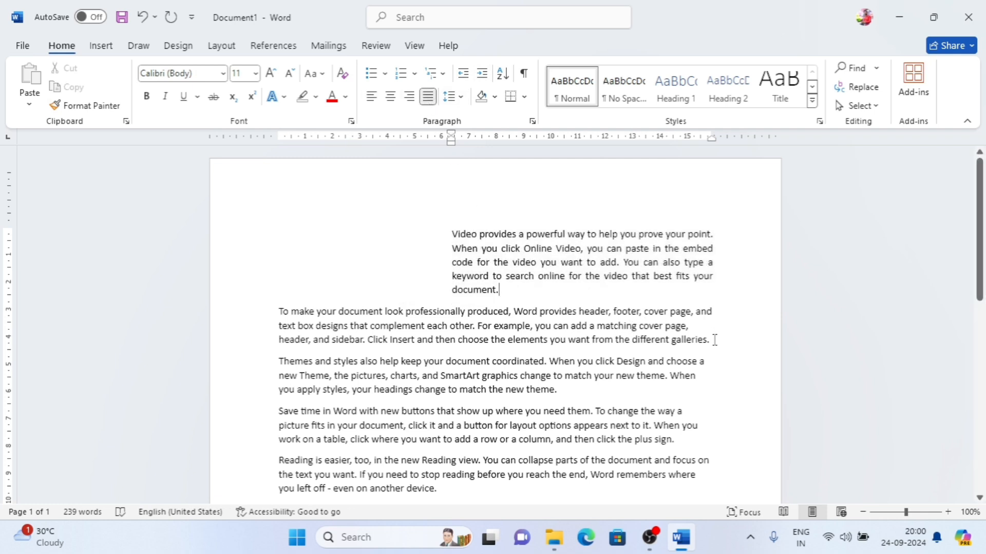
Narrow the second paragraph's right indent to about 7 cm, justify it, then restore 15 cm.
{"action": "left_click_drag", "start_coordinate": [711, 341], "coordinate": [264, 310]}
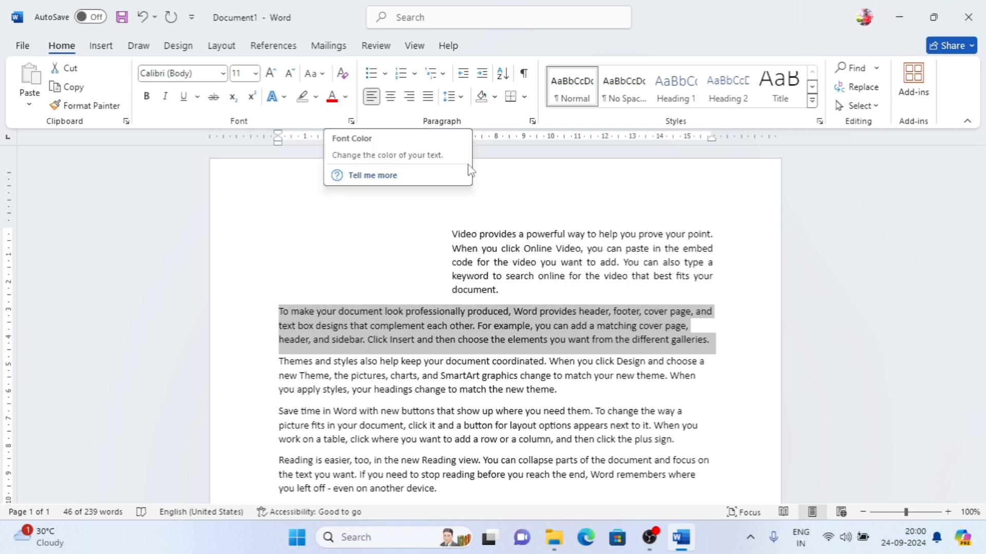
{"action": "mouse_move", "coordinate": [714, 143]}
{"action": "left_mouse_down"}
{"action": "mouse_move", "coordinate": [446, 171]}
{"action": "mouse_move", "coordinate": [454, 169]}
{"action": "left_mouse_up"}
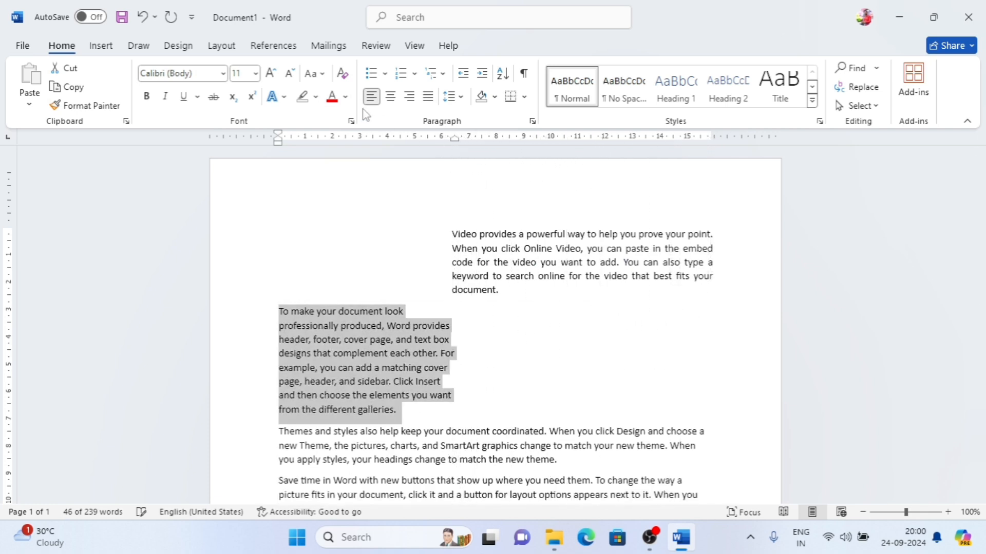
{"action": "left_click", "coordinate": [427, 96]}
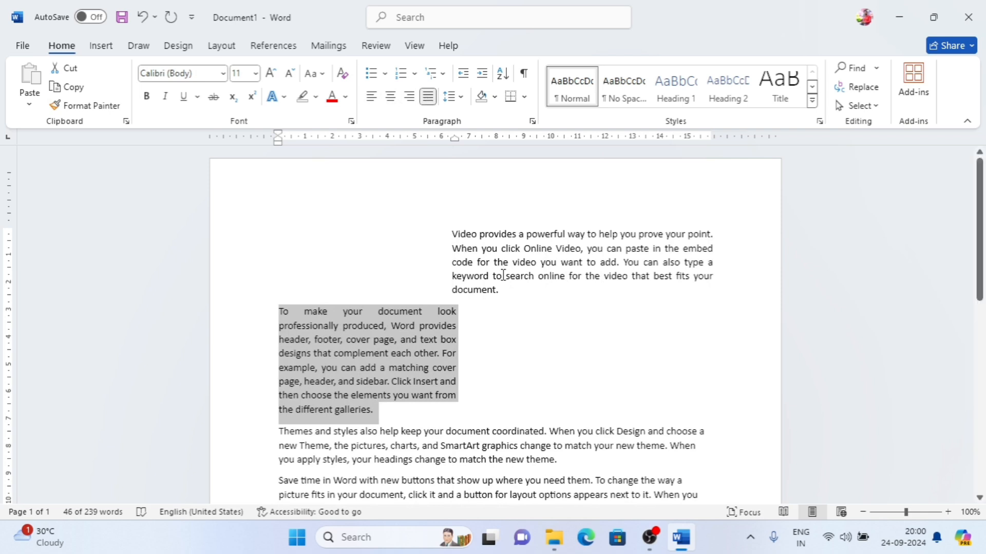
{"action": "scroll", "coordinate": [494, 313], "scroll_direction": "down", "scroll_amount": 3}
{"action": "left_click", "coordinate": [480, 296]}
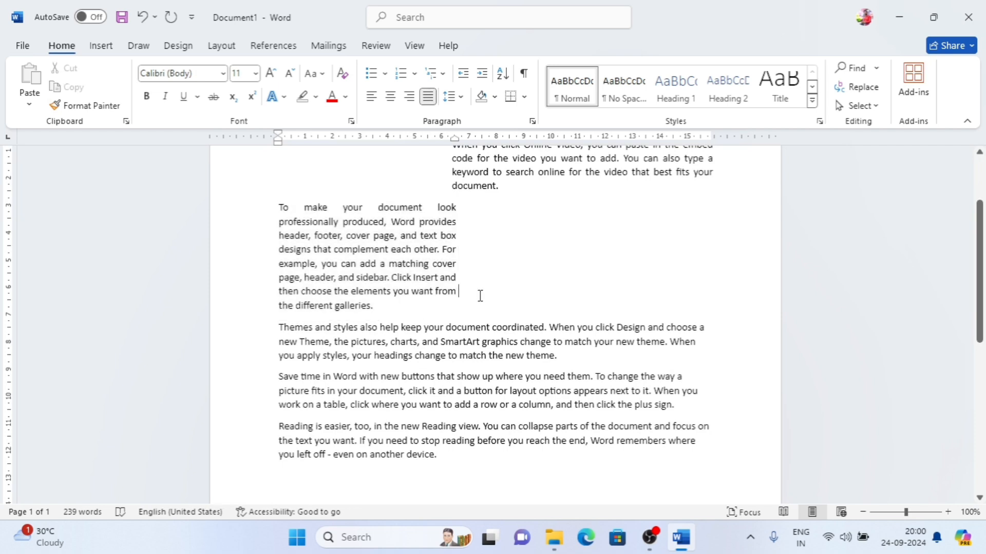
{"action": "scroll", "coordinate": [480, 293], "scroll_direction": "up", "scroll_amount": 3}
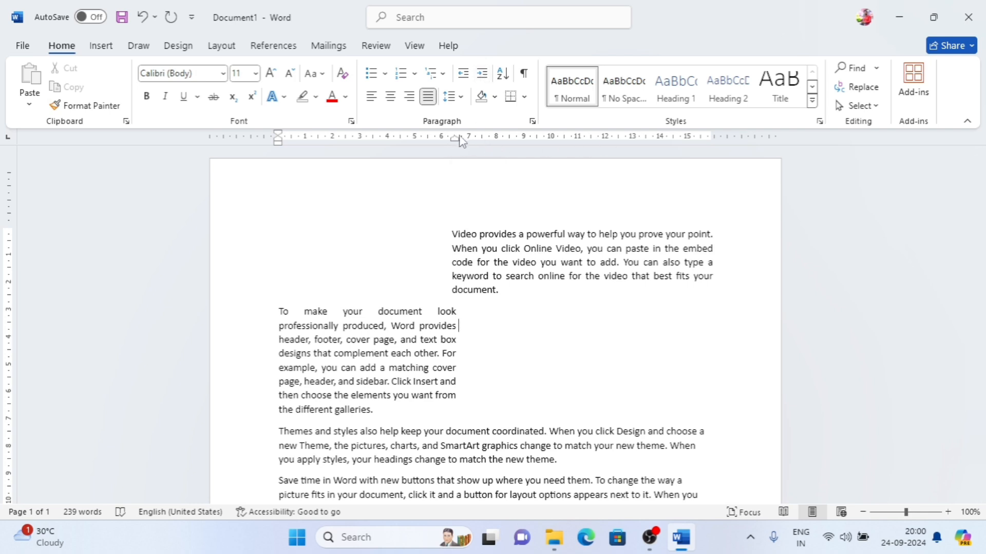
{"action": "mouse_move", "coordinate": [459, 141]}
{"action": "left_mouse_down"}
{"action": "mouse_move", "coordinate": [724, 147]}
{"action": "mouse_move", "coordinate": [714, 148]}
{"action": "left_mouse_up"}
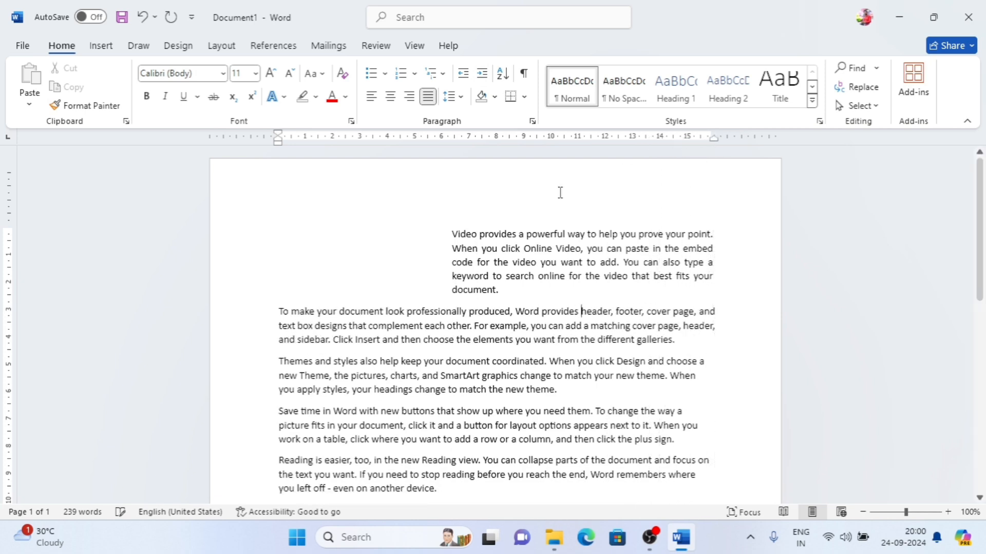
Decrease the 'Video provides a powerful way' paragraph's indent back to the margin and align it right.
{"action": "left_click_drag", "start_coordinate": [501, 288], "coordinate": [431, 235]}
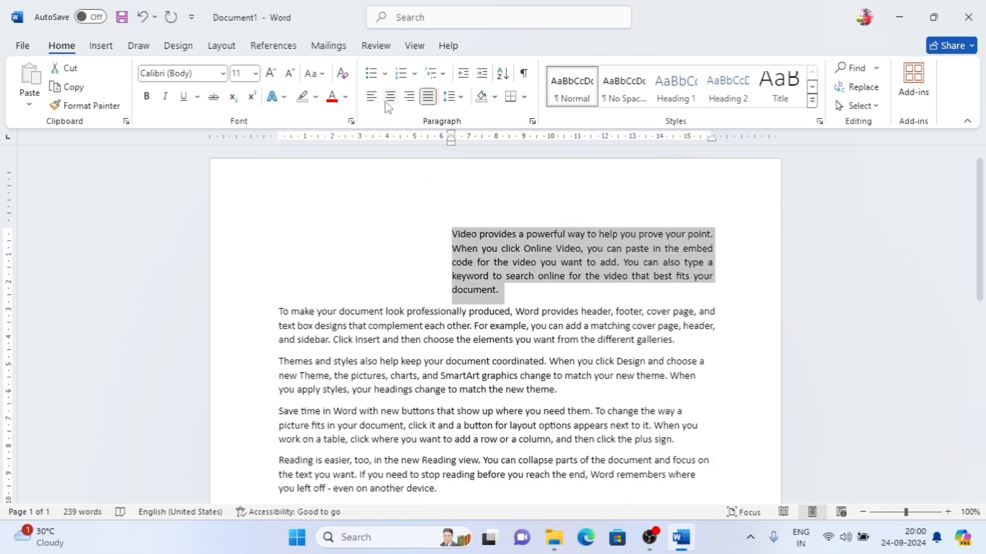
{"action": "left_click", "coordinate": [462, 75]}
{"action": "left_click", "coordinate": [462, 75]}
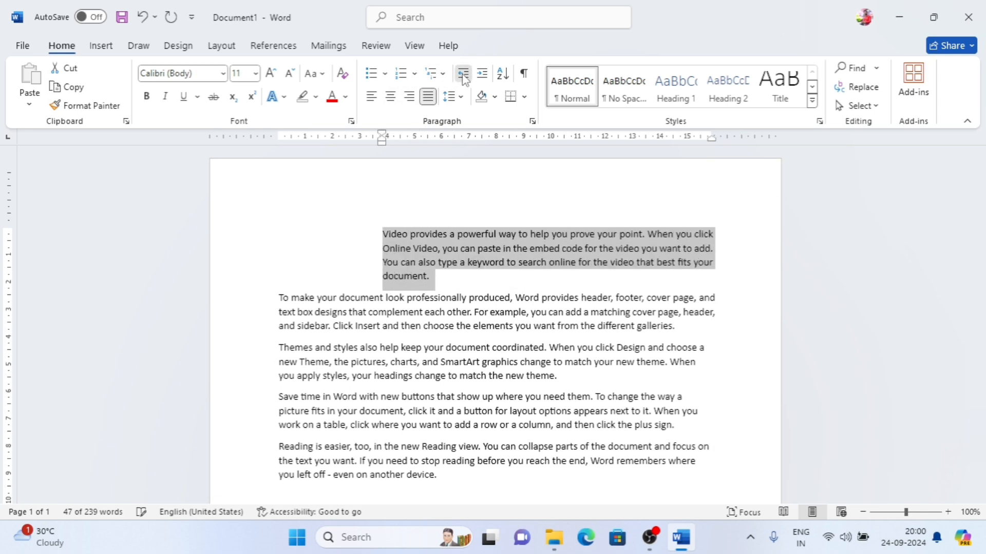
{"action": "left_click", "coordinate": [463, 75]}
{"action": "left_click", "coordinate": [488, 273]}
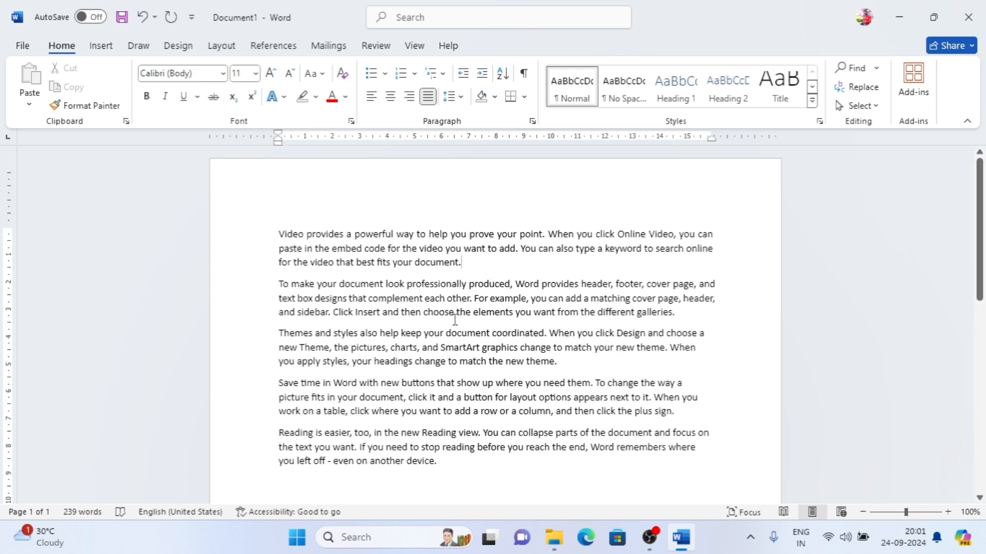
{"action": "left_click_drag", "start_coordinate": [465, 262], "coordinate": [279, 234]}
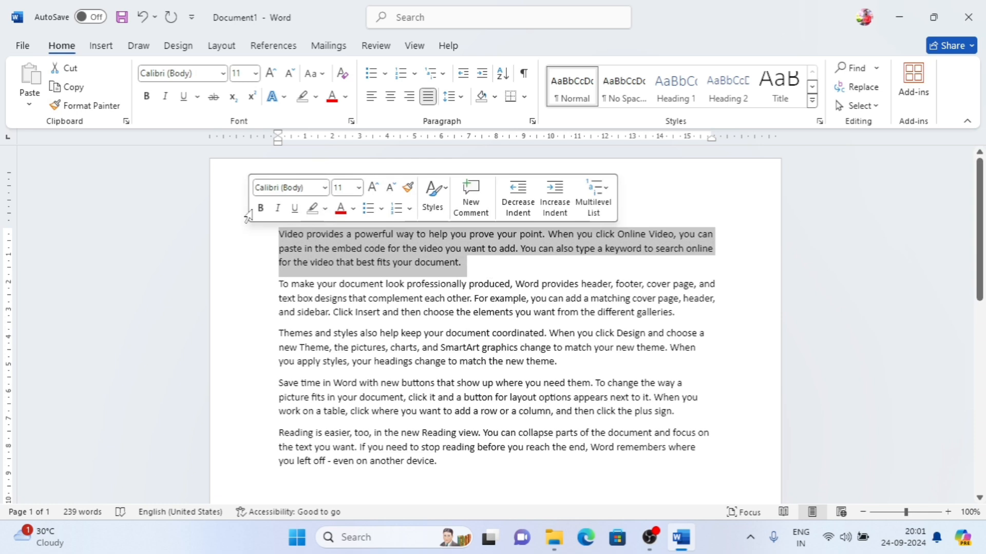
{"action": "left_click", "coordinate": [410, 98]}
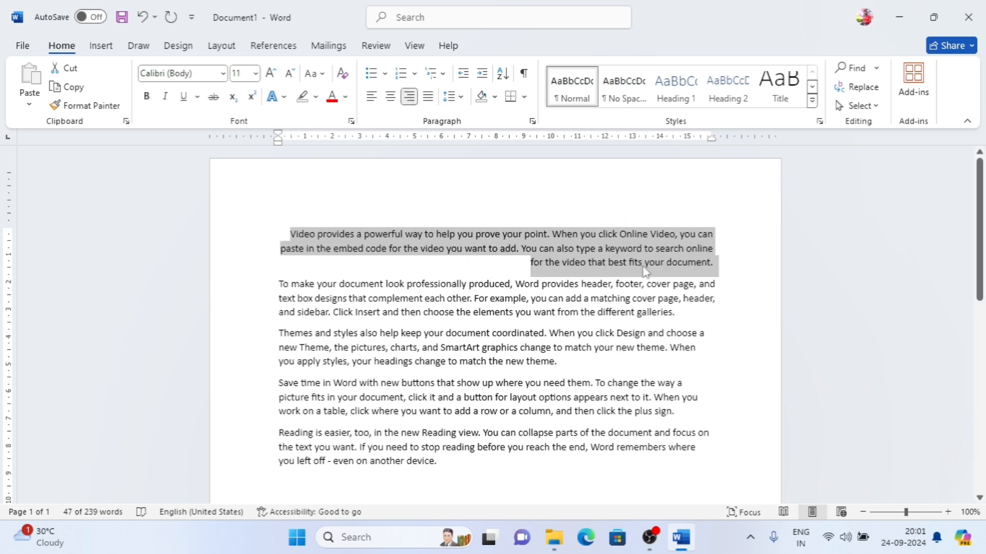
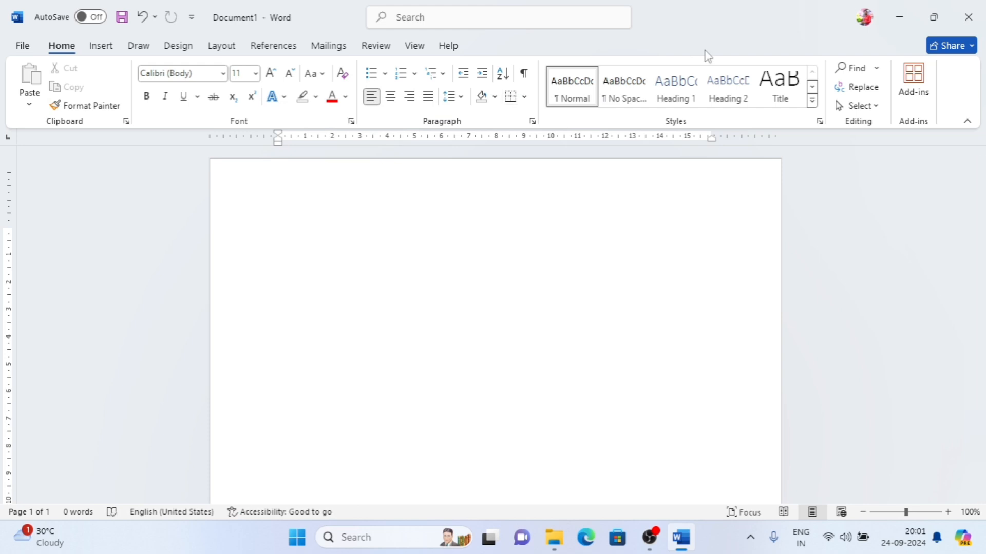
Type 'this is a cow', try right, centre and left alignment, and leave it centred.
{"action": "type", "text": "this is a cow"}
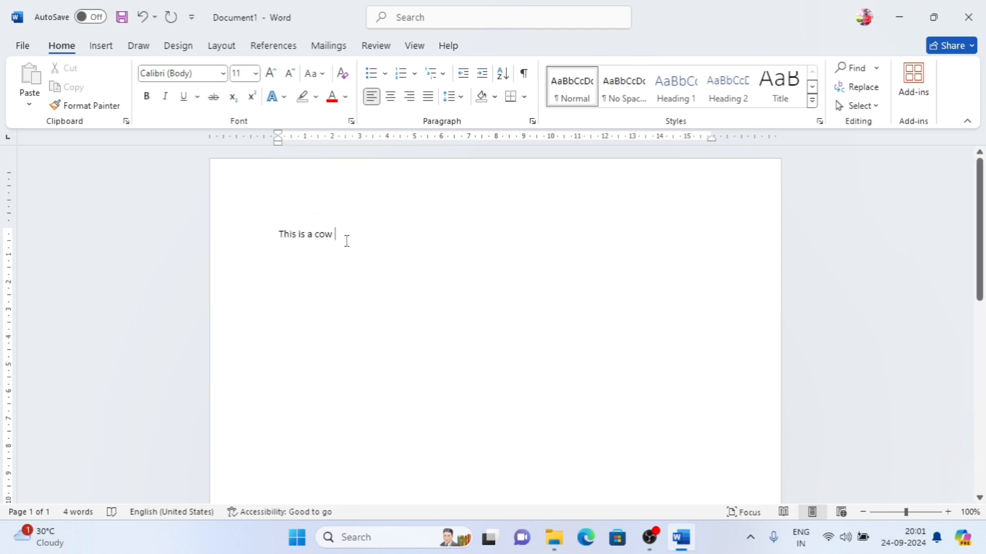
{"action": "left_click_drag", "start_coordinate": [345, 240], "coordinate": [258, 233]}
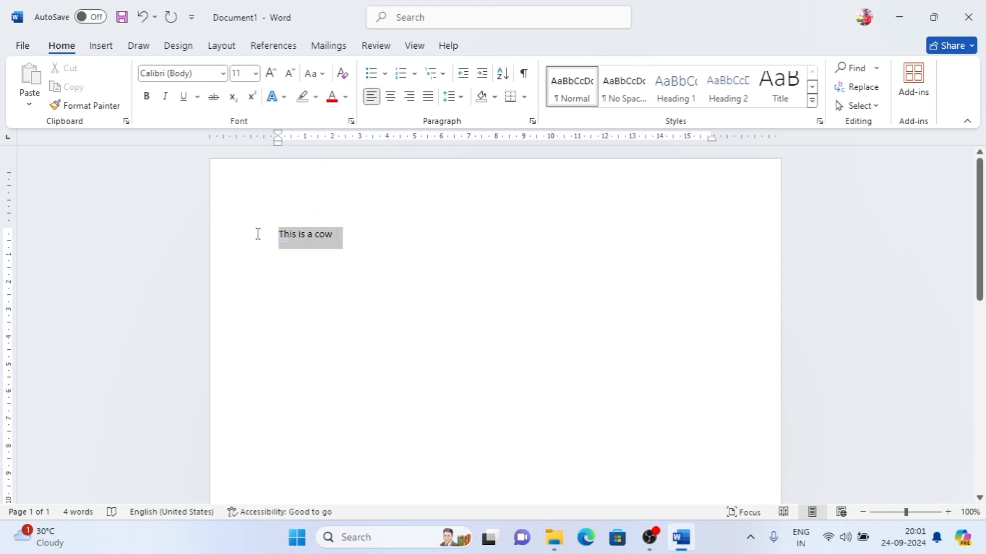
{"action": "left_click", "coordinate": [409, 96]}
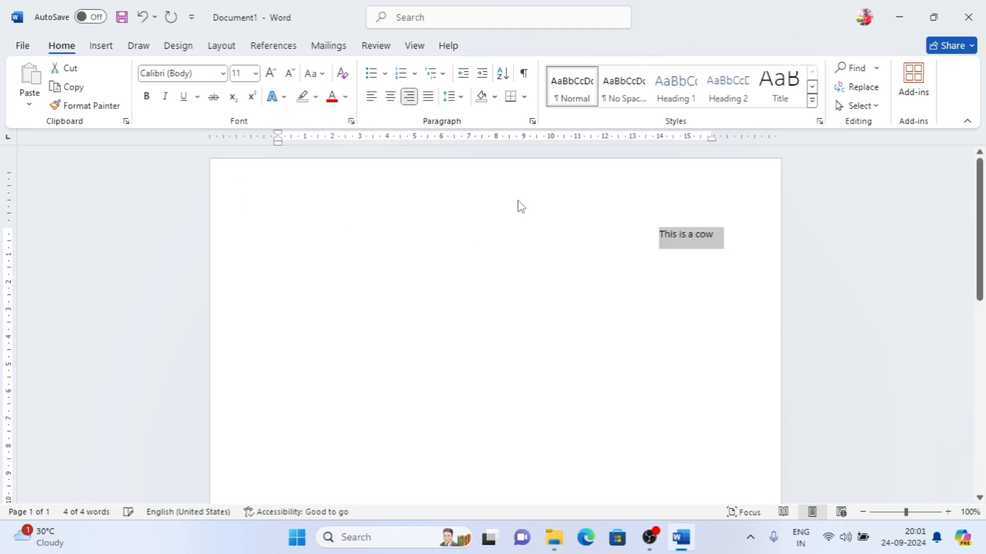
{"action": "left_click", "coordinate": [390, 96]}
{"action": "left_click", "coordinate": [376, 103]}
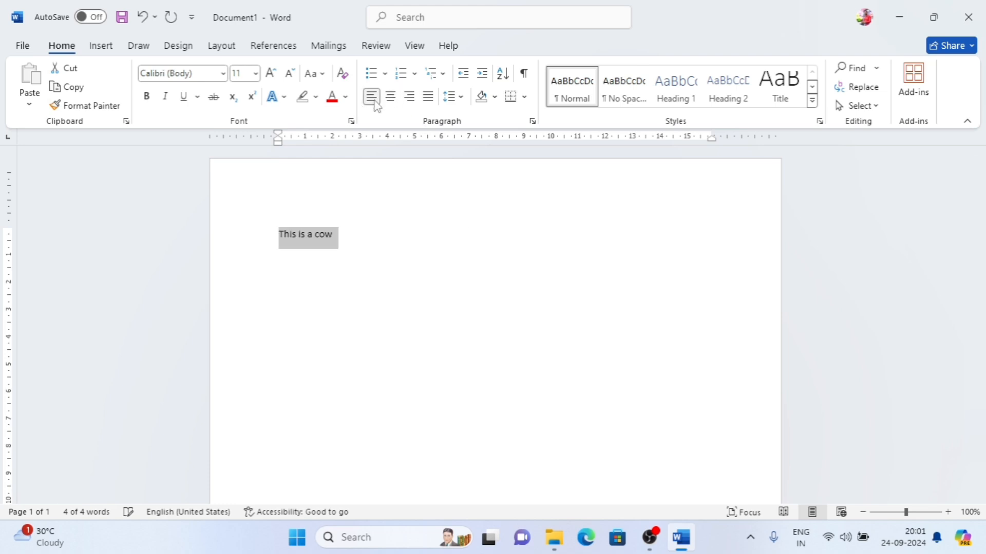
{"action": "left_click", "coordinate": [390, 96]}
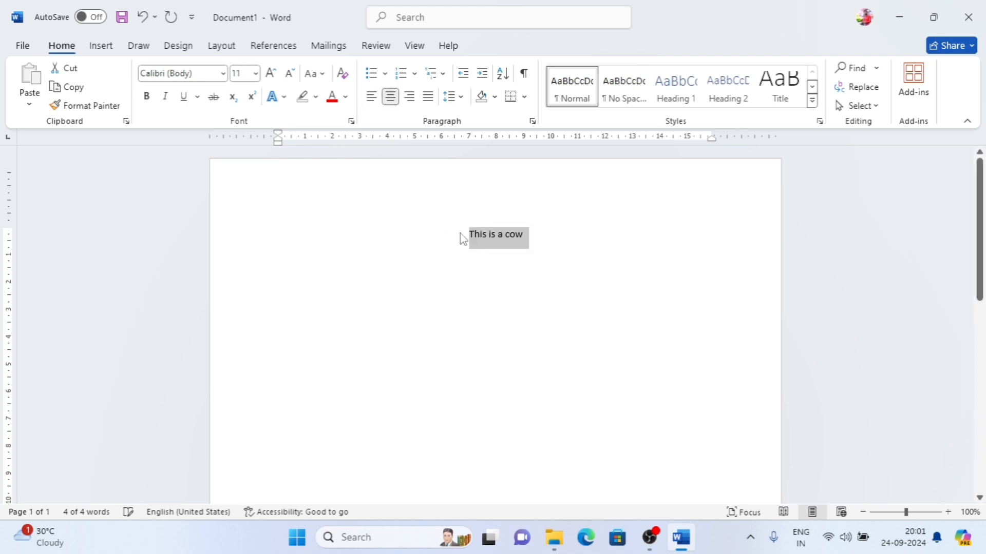
Add three more centred lines: 'sfhsdkjf', 'sdfksdj' and 'sdfsd,'.
{"action": "left_click", "coordinate": [534, 237]}
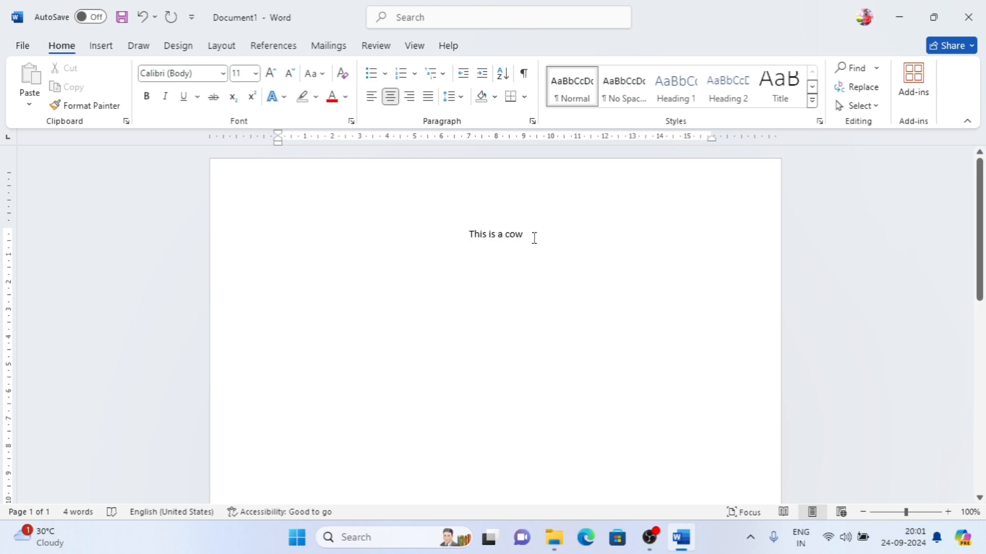
{"action": "key", "text": "Return"}
{"action": "type", "text": "sfhsdkjf"}
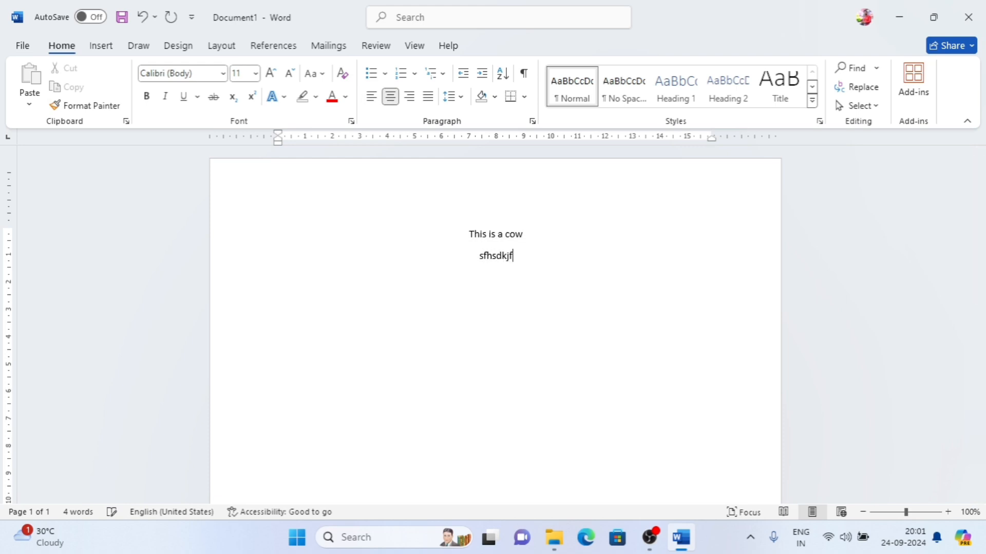
{"action": "key", "text": "Return"}
{"action": "type", "text": "sdfksdj"}
{"action": "key", "text": "Return"}
{"action": "type", "text": "sdfsd,"}
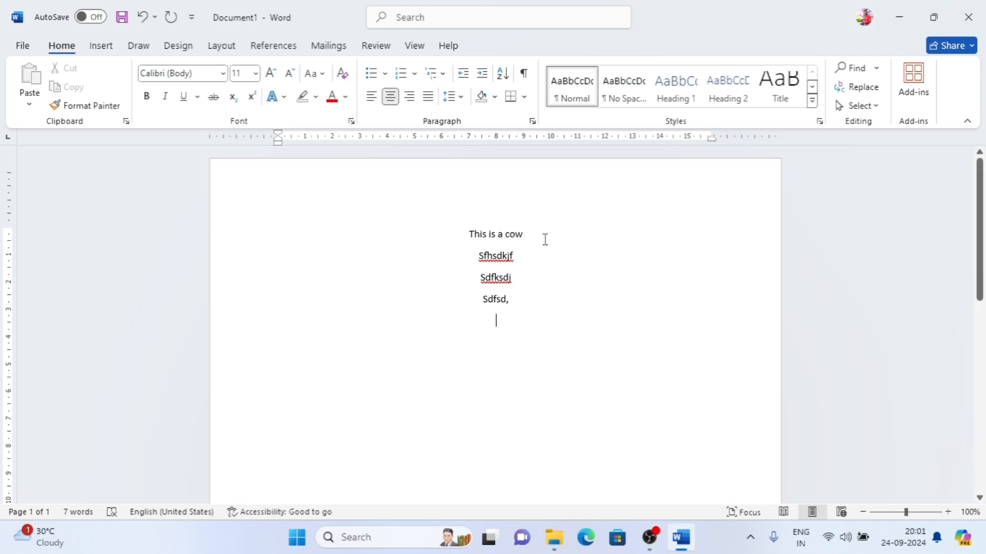
Add right-aligned lines 'jhsk', 'sfkjsd', 'sfsdk', 'fisdk', then a left-aligned line 'ghdkfghklfgj'.
{"action": "left_click", "coordinate": [412, 100]}
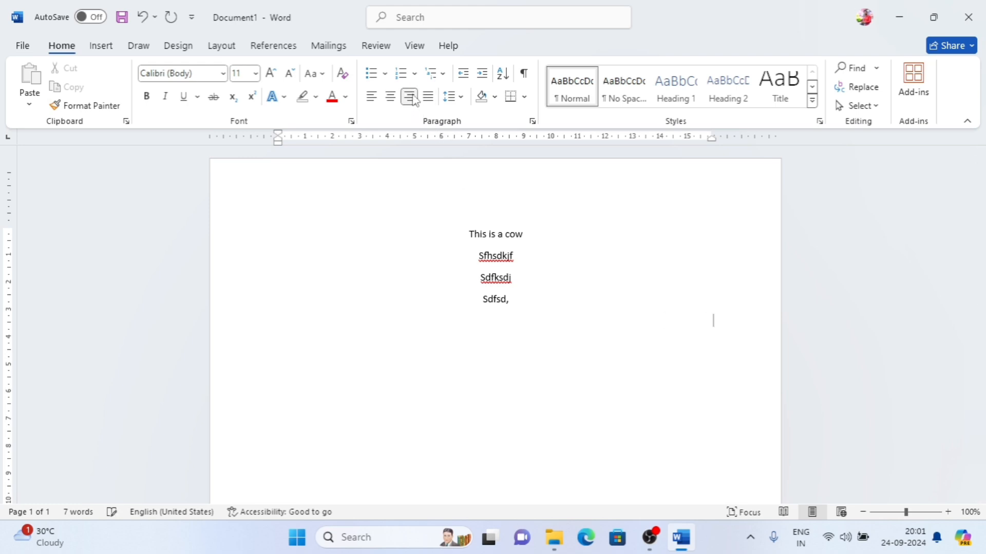
{"action": "type", "text": "jhsk"}
{"action": "key", "text": "Return"}
{"action": "type", "text": "sfkjsd"}
{"action": "key", "text": "Return"}
{"action": "type", "text": "sfsdk"}
{"action": "key", "text": "Return"}
{"action": "type", "text": "fisdk"}
{"action": "key", "text": "Return"}
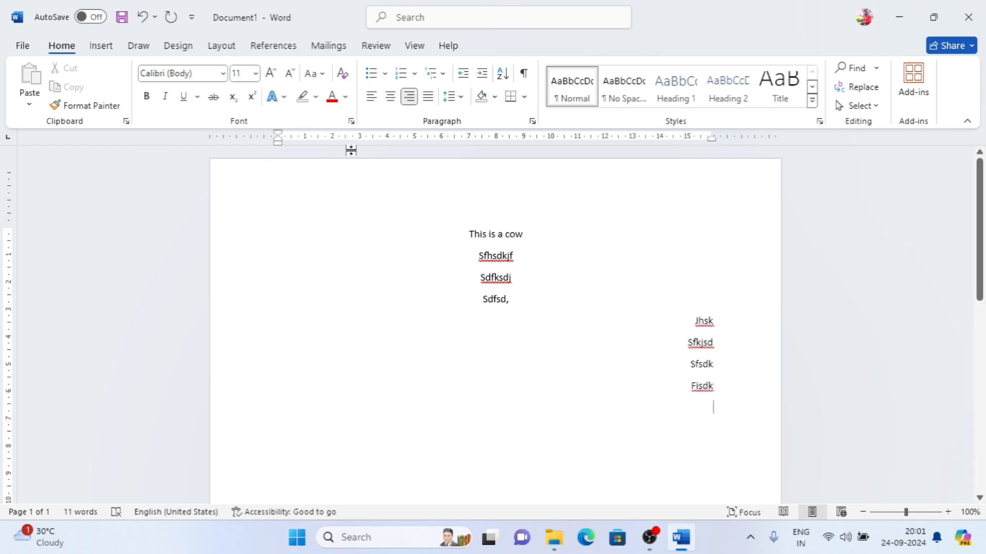
{"action": "left_click", "coordinate": [374, 106]}
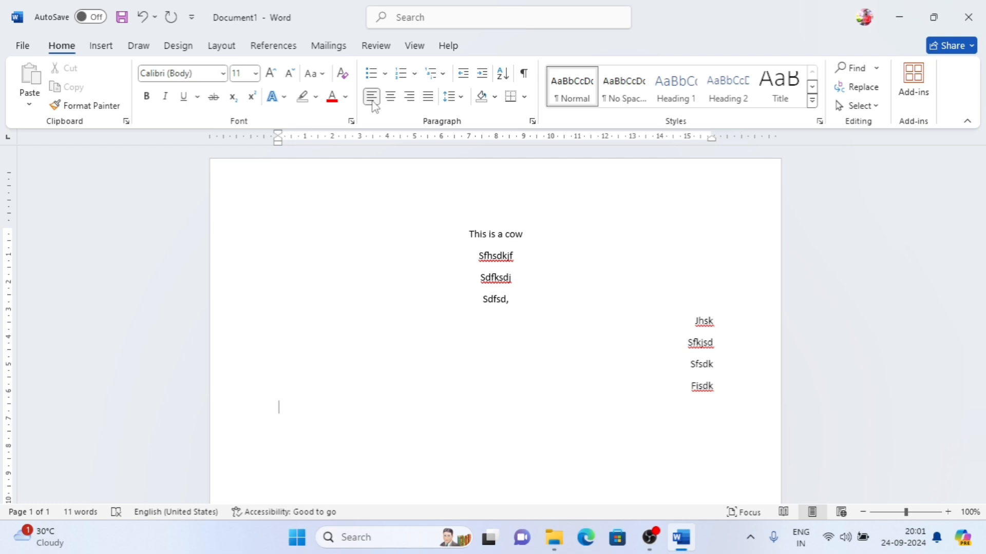
{"action": "type", "text": "ghdkfghklfgjfl"}
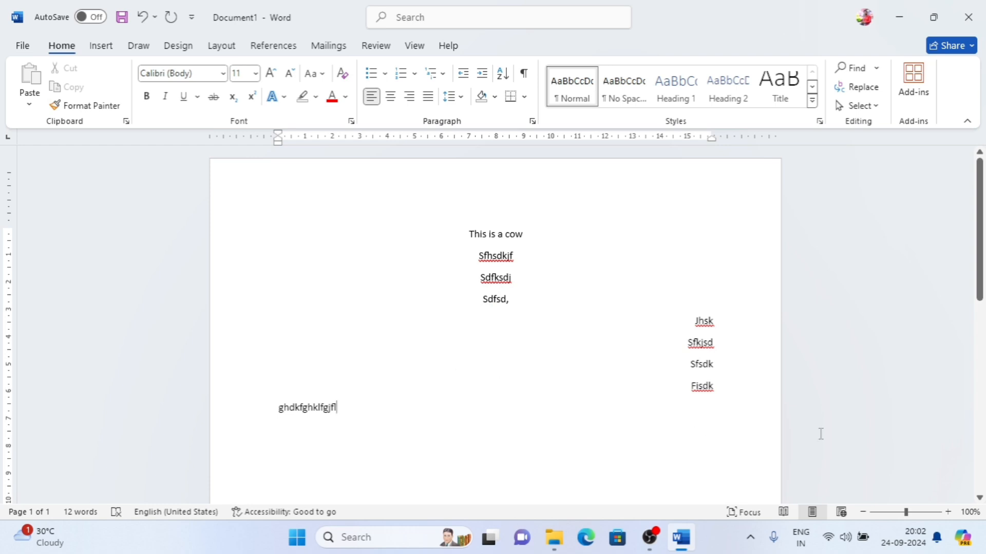
Justify all the typed lines, then select the whole text and delete it.
{"action": "left_click_drag", "start_coordinate": [715, 413], "coordinate": [137, 172]}
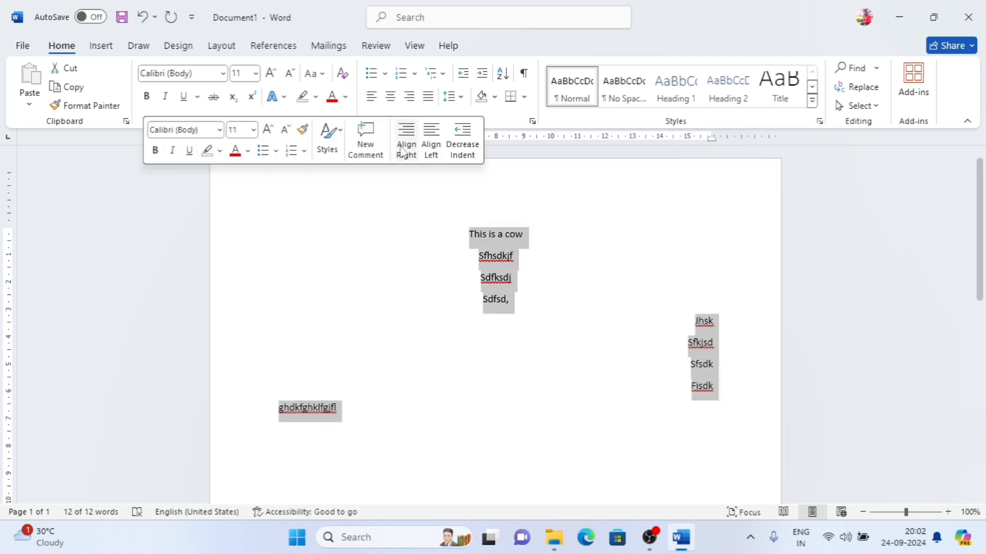
{"action": "left_click", "coordinate": [428, 98]}
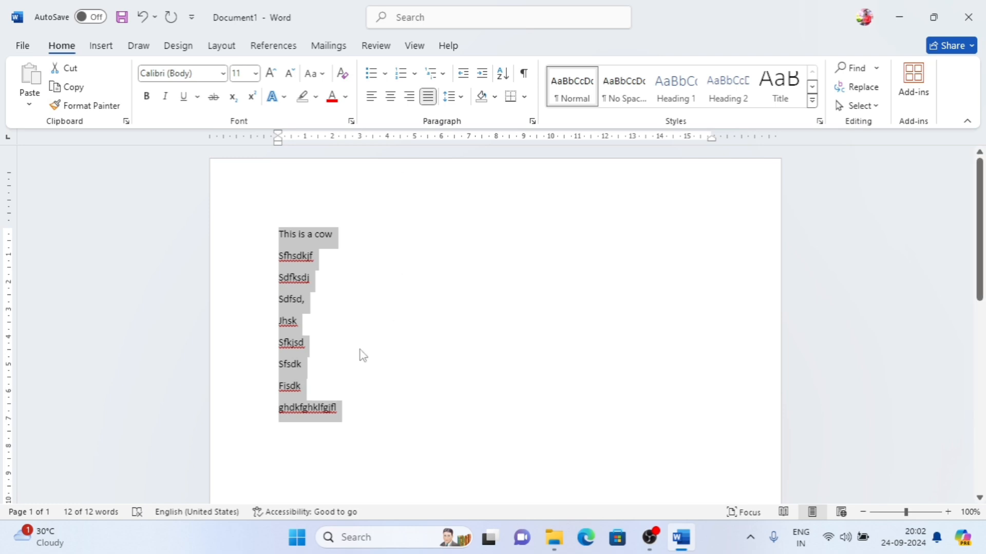
{"action": "left_click_drag", "start_coordinate": [345, 415], "coordinate": [279, 232]}
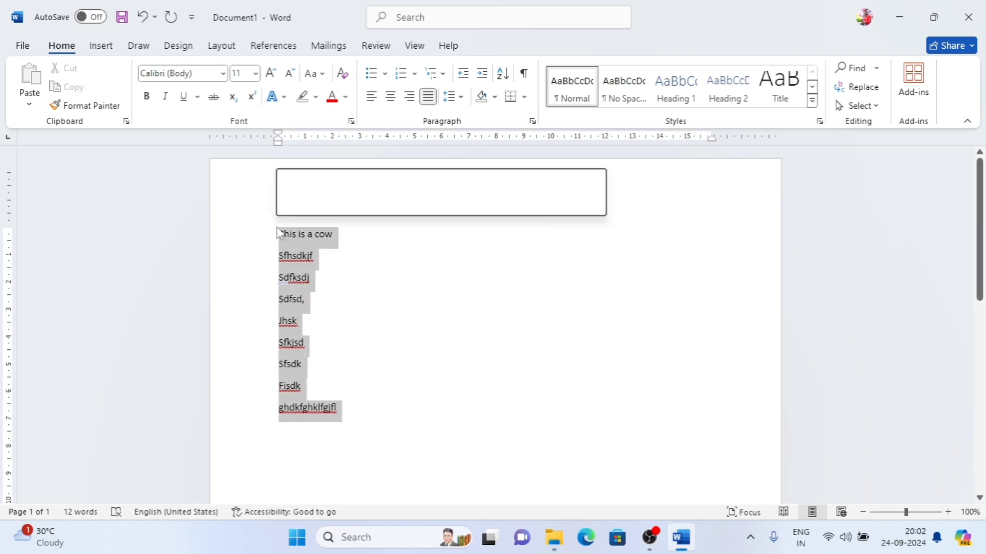
{"action": "left_click", "coordinate": [422, 311]}
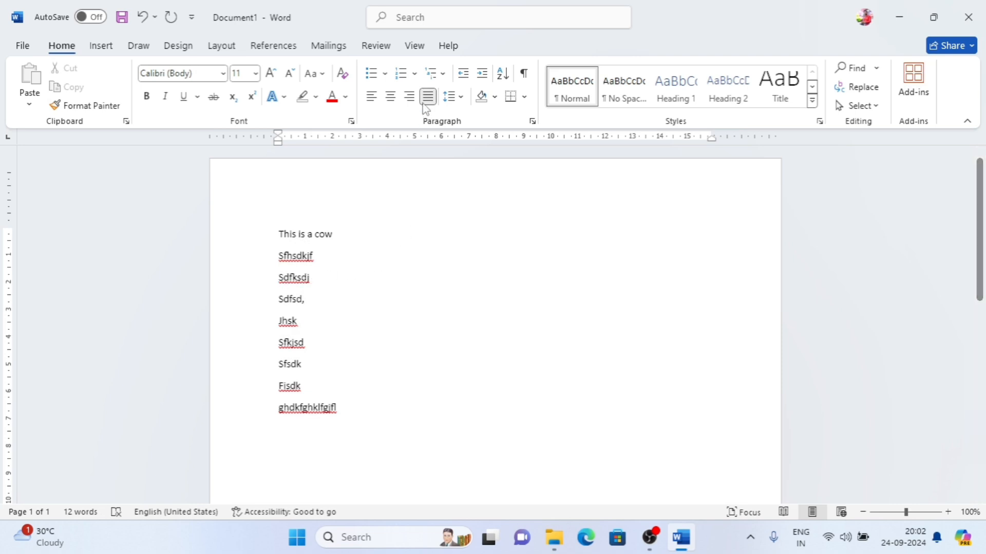
{"action": "left_click_drag", "start_coordinate": [351, 426], "coordinate": [257, 234]}
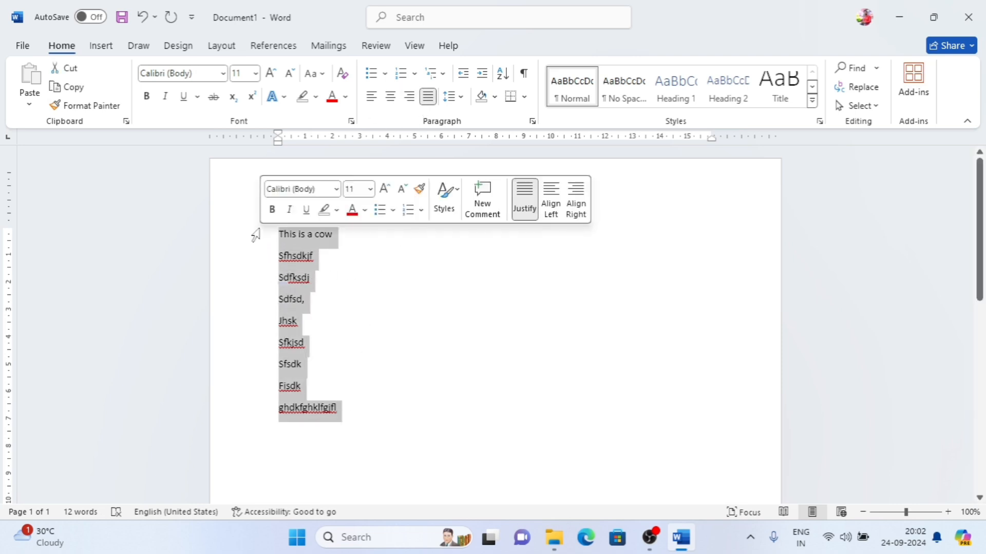
{"action": "key", "text": "BackSpace"}
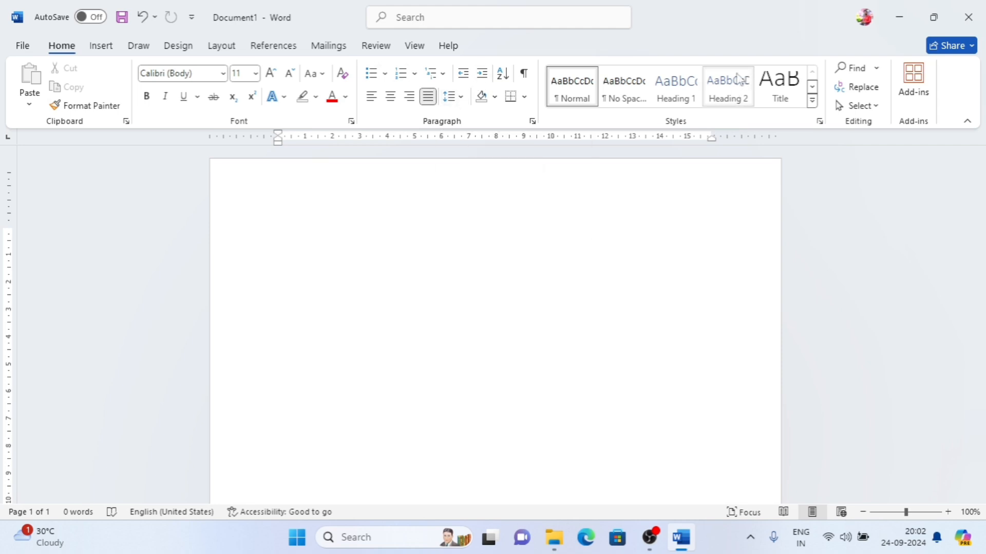
Generate sample paragraphs with =rand() and give the first paragraph 3.0 line spacing.
{"action": "type", "text": "=rand()"}
{"action": "key", "text": "Return"}
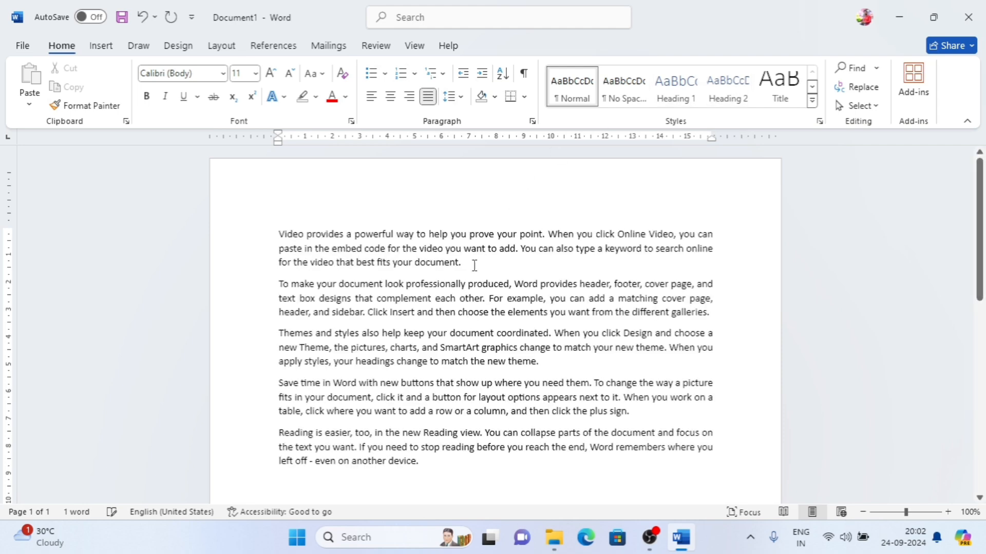
{"action": "left_click_drag", "start_coordinate": [273, 230], "coordinate": [477, 273]}
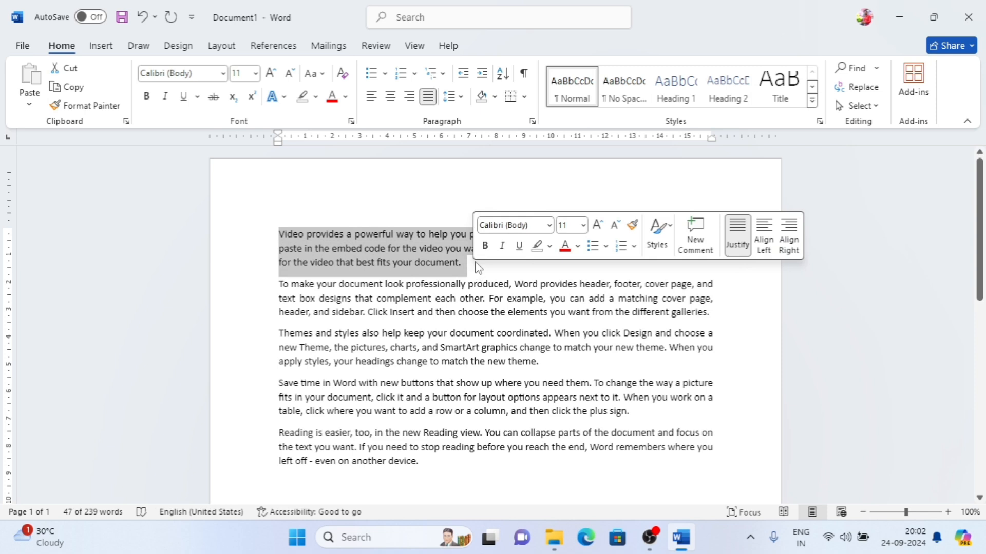
{"action": "left_click", "coordinate": [460, 99]}
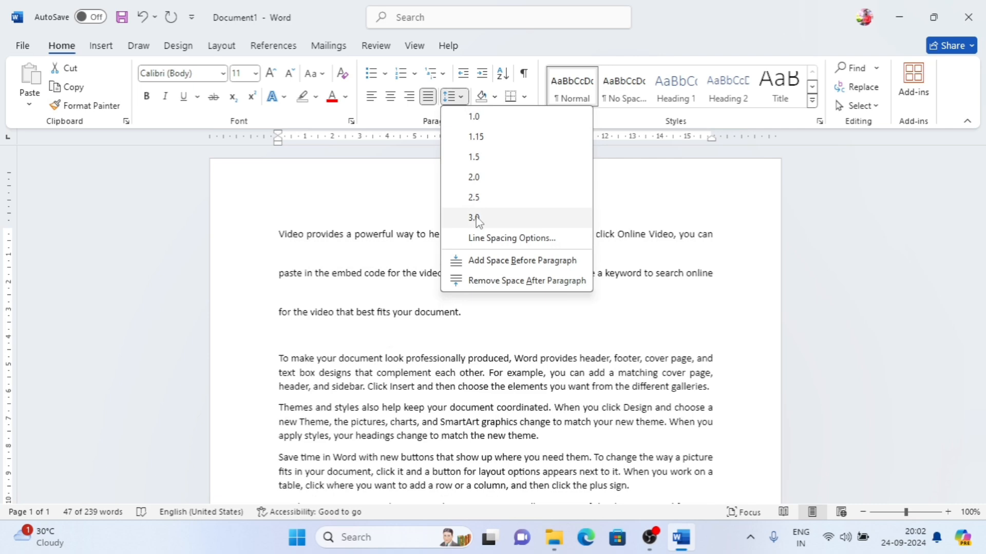
{"action": "left_click", "coordinate": [475, 218]}
{"action": "left_click", "coordinate": [467, 290]}
Return the first paragraph to 1.0 single line spacing.
{"action": "left_click_drag", "start_coordinate": [467, 322], "coordinate": [262, 240]}
{"action": "left_click", "coordinate": [461, 96]}
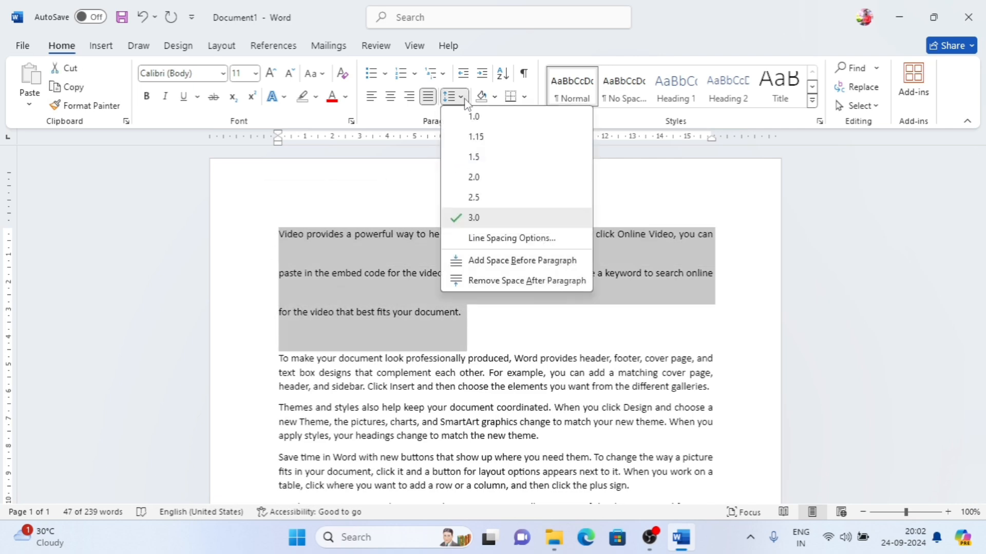
{"action": "left_click", "coordinate": [470, 117]}
{"action": "left_click", "coordinate": [467, 267]}
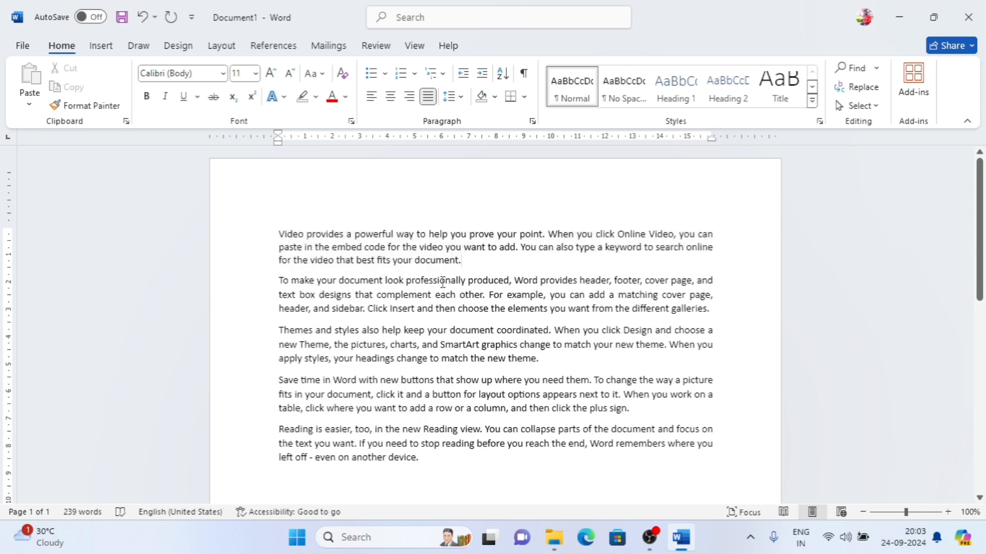
Remove the space after the second paragraph using Line and Paragraph Spacing.
{"action": "left_click_drag", "start_coordinate": [464, 266], "coordinate": [259, 222]}
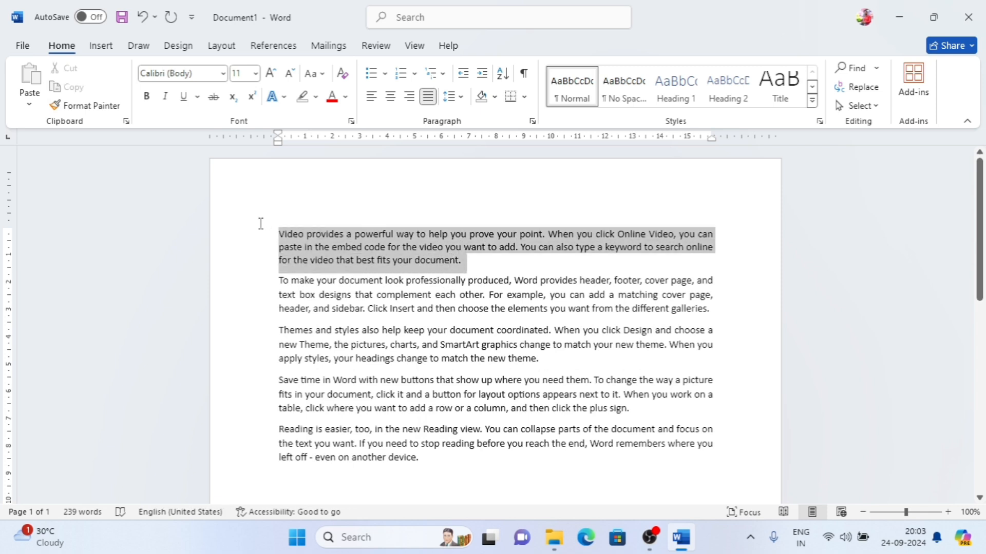
{"action": "left_click", "coordinate": [464, 262]}
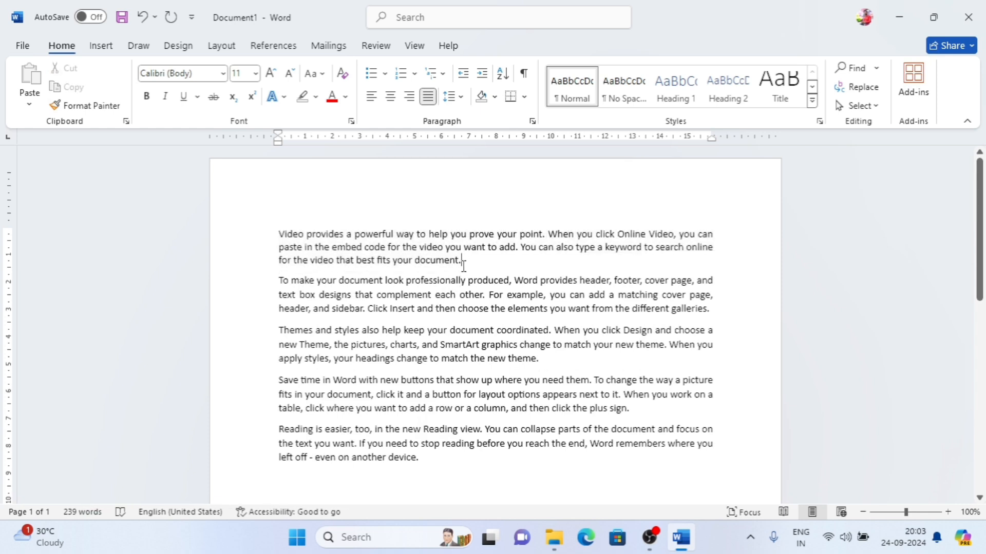
{"action": "left_click", "coordinate": [451, 97]}
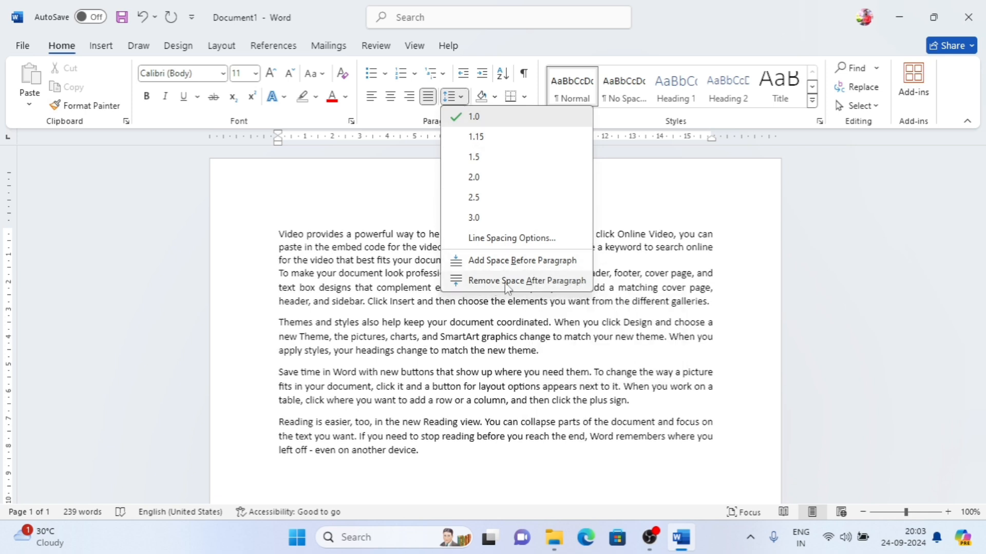
{"action": "left_click", "coordinate": [628, 255]}
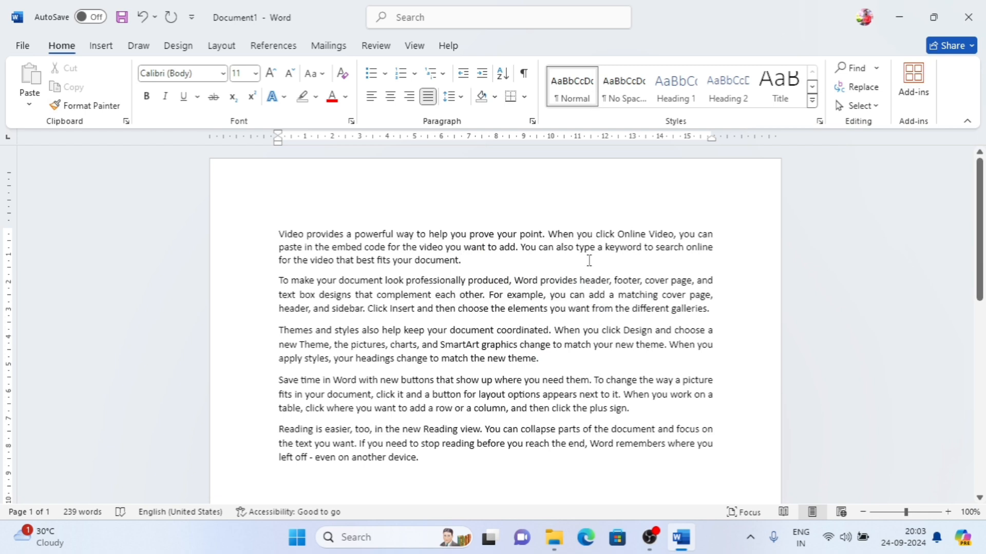
{"action": "left_click", "coordinate": [462, 97]}
{"action": "left_click", "coordinate": [455, 281]}
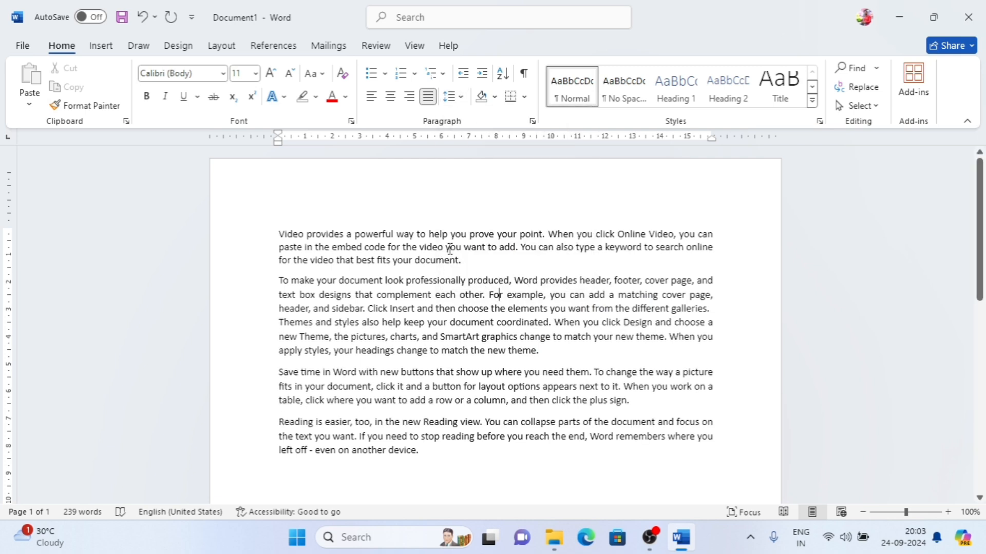
{"action": "left_click", "coordinate": [462, 98]}
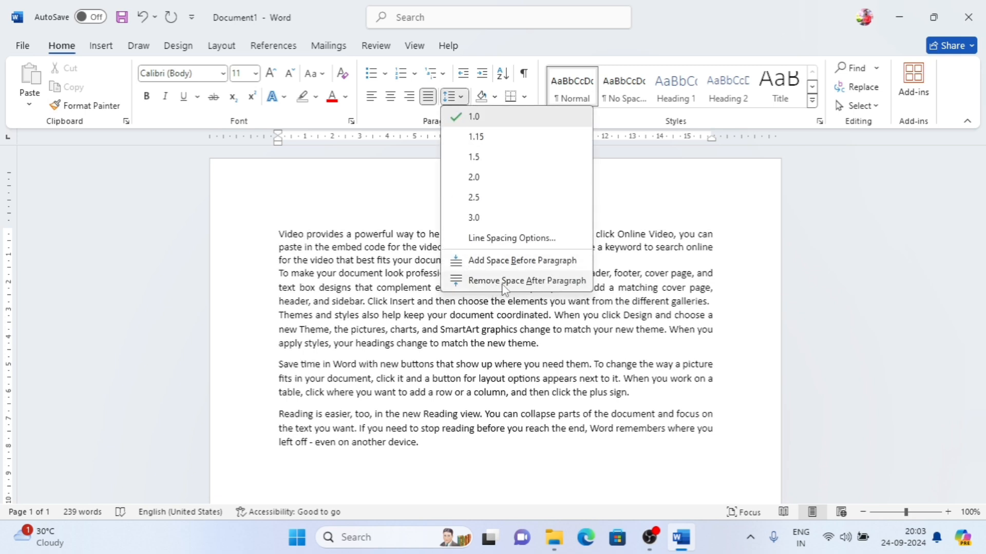
{"action": "left_click", "coordinate": [359, 257]}
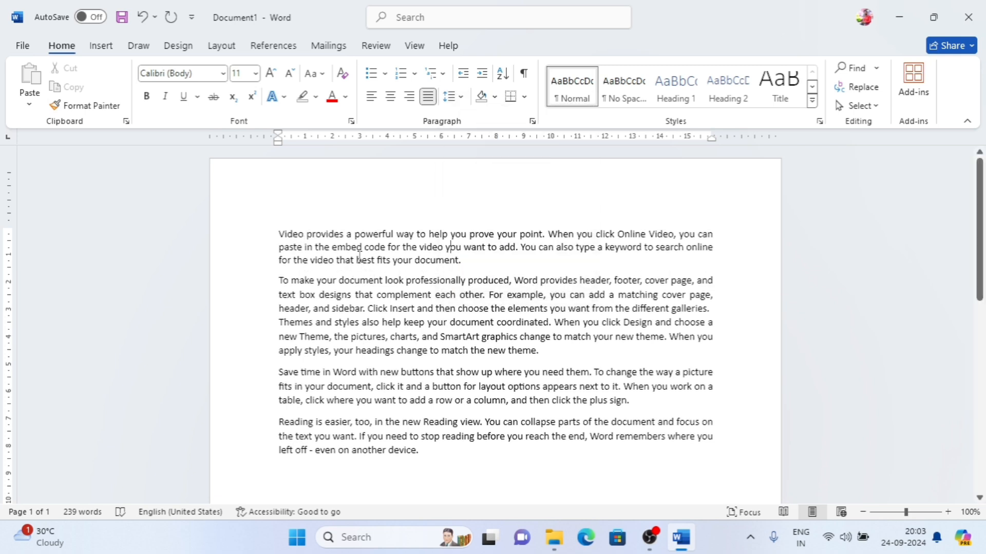
Add space before the paragraphs, then remove it before 'Themes and styles' and 'To make your document'.
{"action": "left_click", "coordinate": [452, 96]}
{"action": "left_click", "coordinate": [485, 280]}
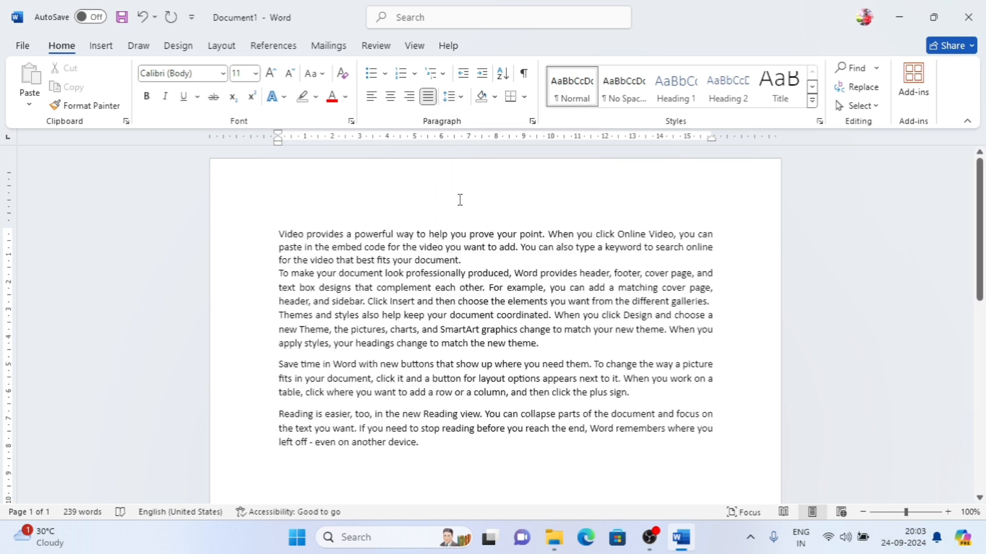
{"action": "left_click", "coordinate": [452, 96]}
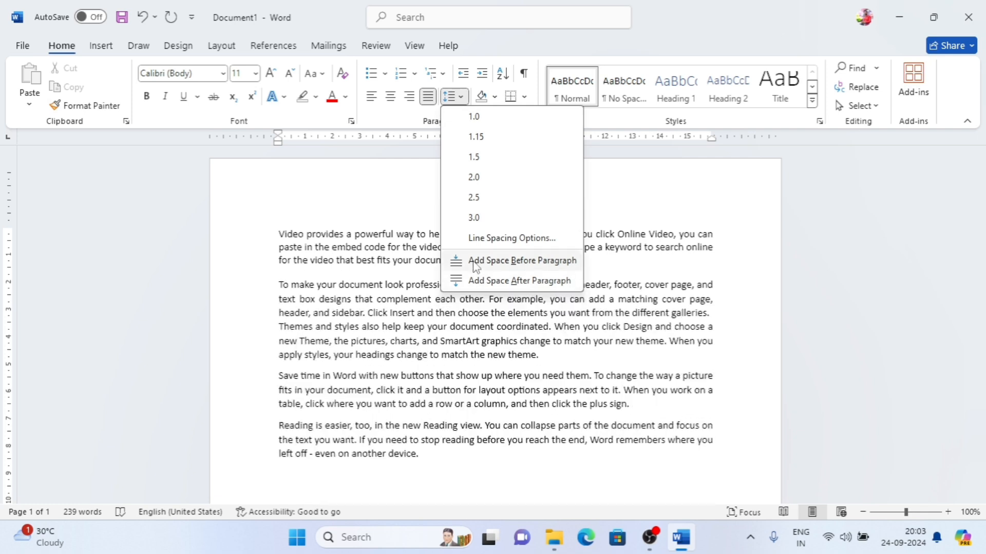
{"action": "left_click", "coordinate": [480, 261]}
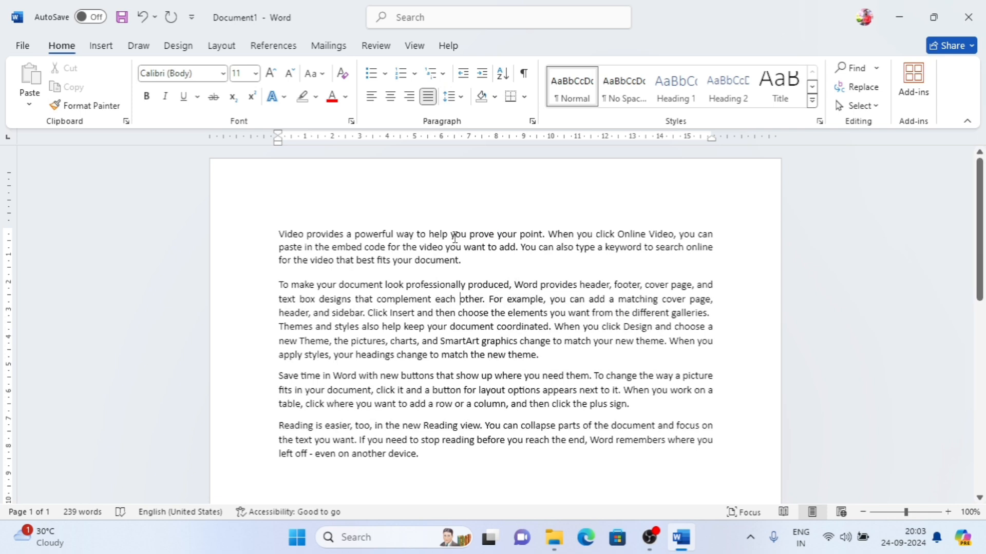
{"action": "left_click", "coordinate": [451, 97]}
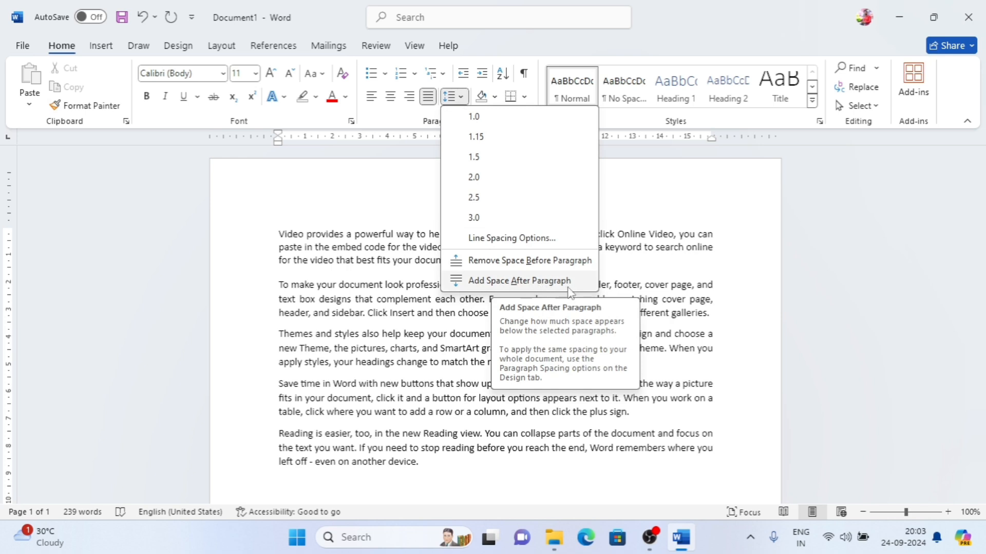
{"action": "left_click", "coordinate": [482, 263]}
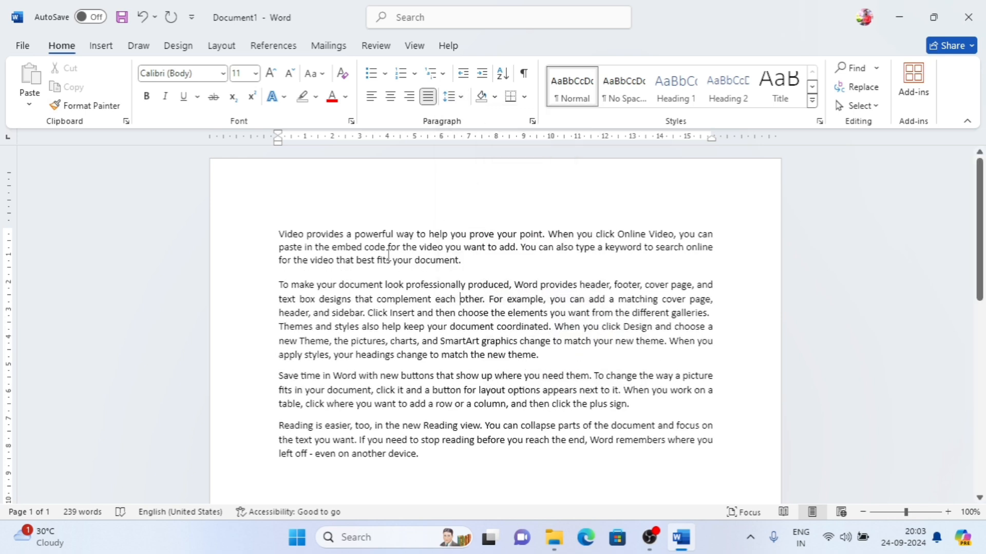
{"action": "left_click", "coordinate": [450, 97]}
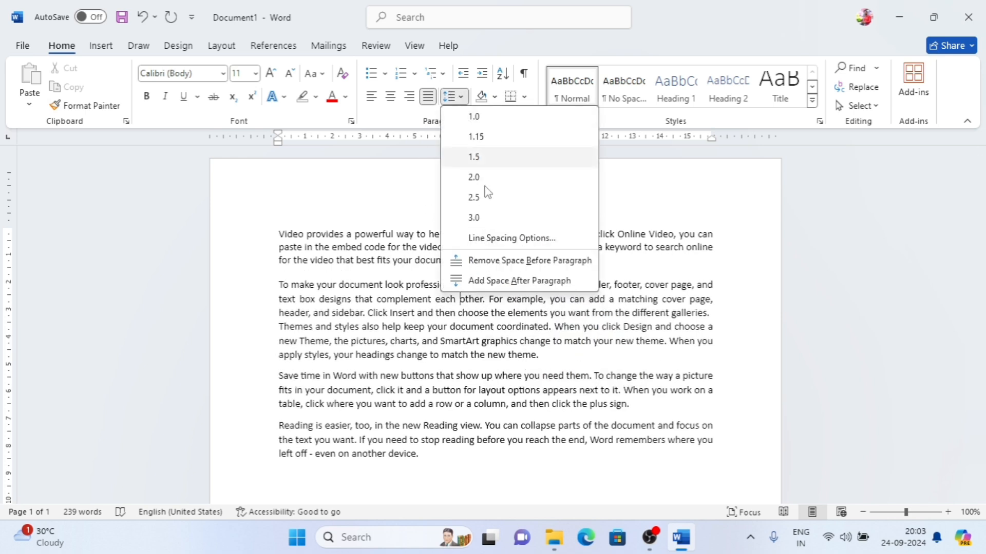
{"action": "left_click", "coordinate": [534, 261]}
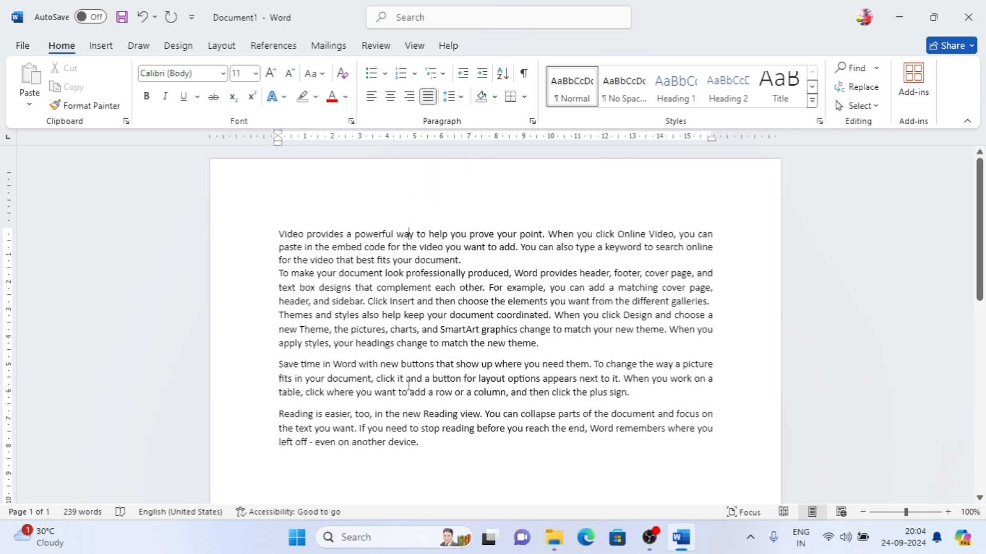
Replace the whole document with the line 'This is a bat'.
{"action": "left_click_drag", "start_coordinate": [436, 448], "coordinate": [290, 192]}
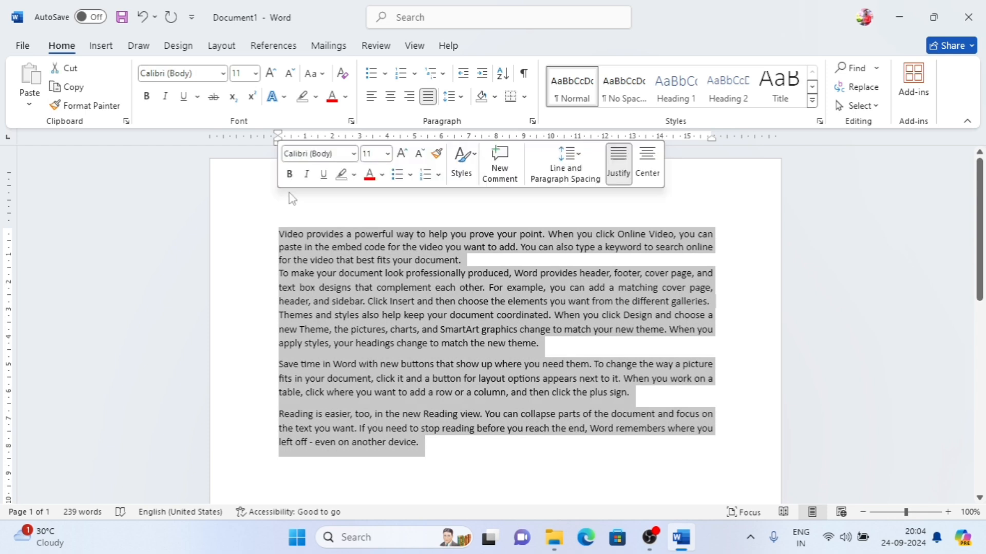
{"action": "key", "text": "Delete"}
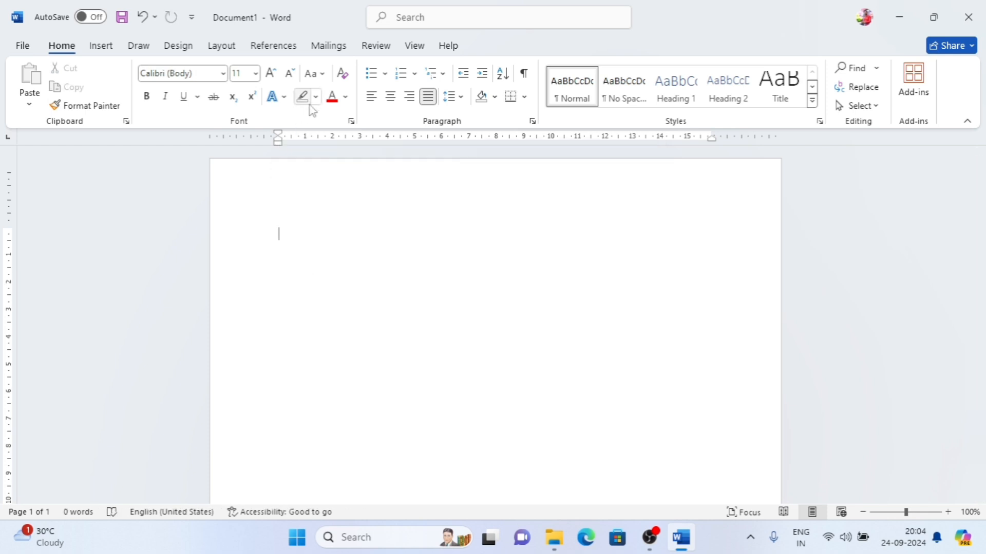
{"action": "type", "text": "t"}
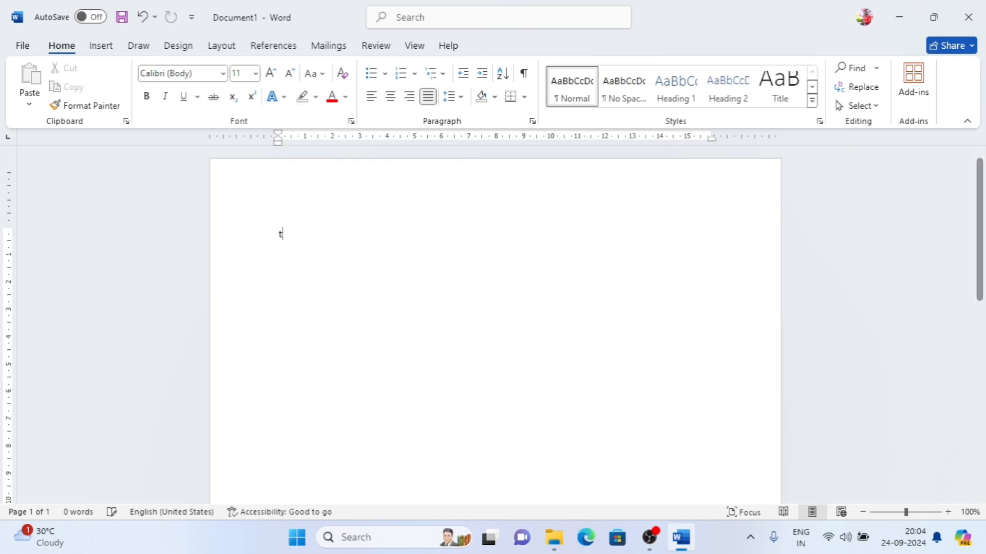
{"action": "type", "text": "his is"}
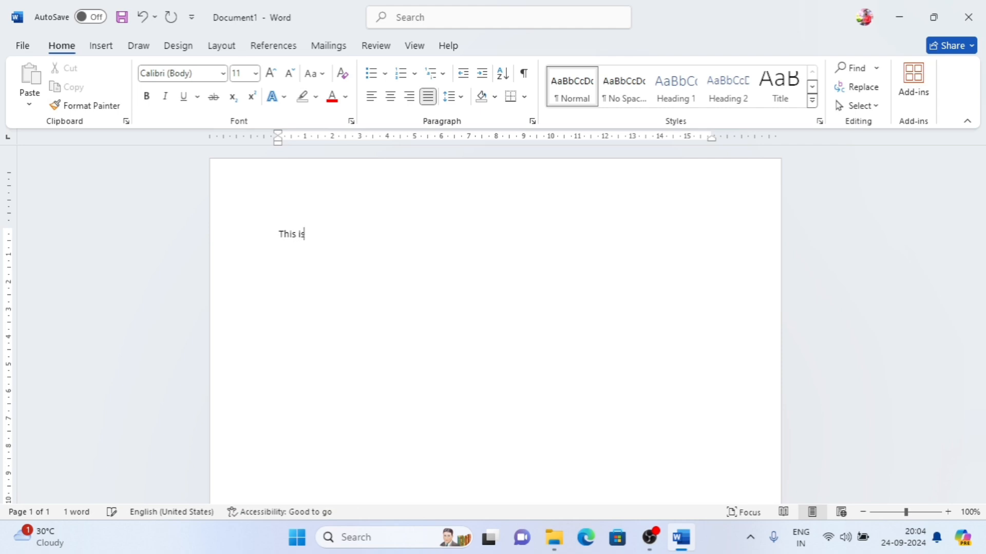
{"action": "type", "text": " a bat"}
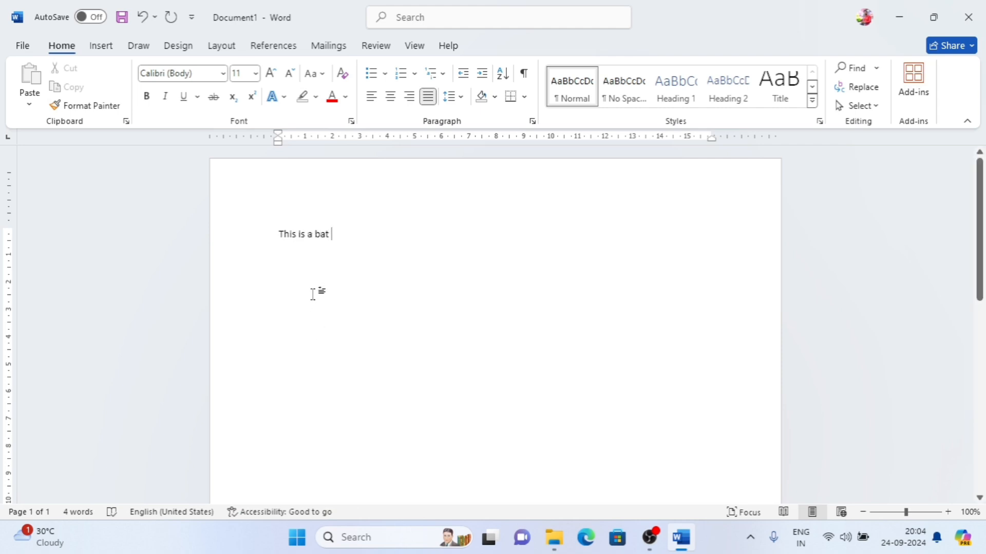
Highlight 'This is a bat' in yellow, then set the highlight to No Color.
{"action": "left_click_drag", "start_coordinate": [333, 234], "coordinate": [272, 233]}
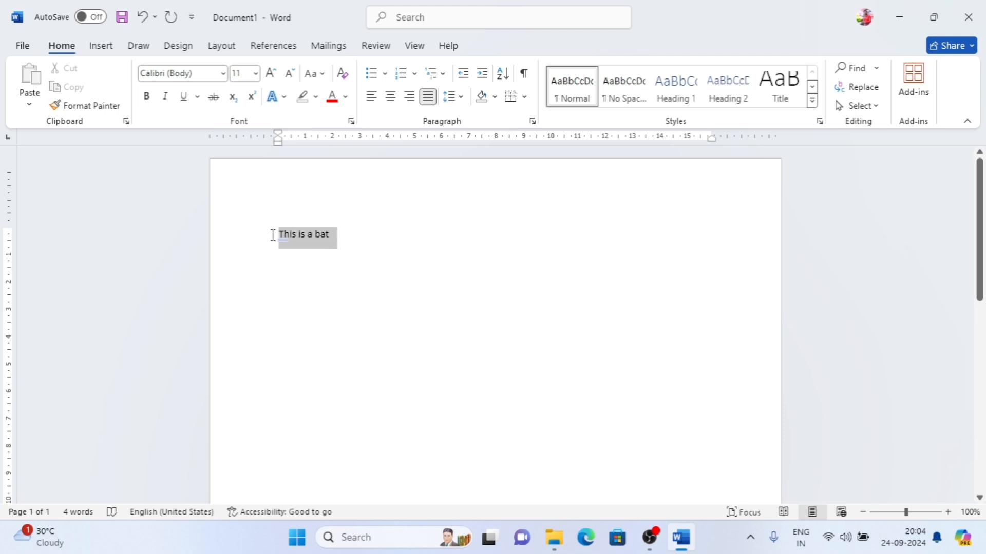
{"action": "left_click", "coordinate": [316, 98]}
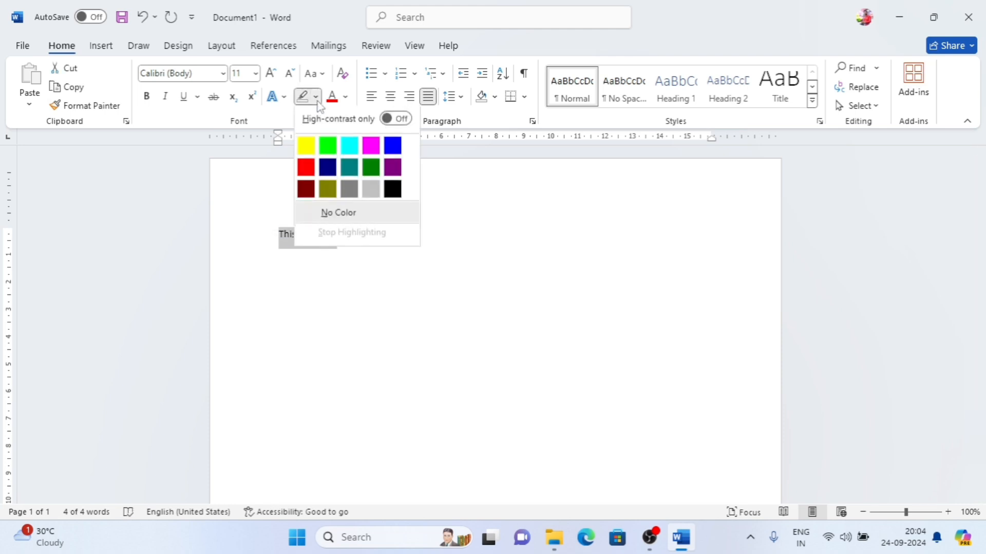
{"action": "left_click", "coordinate": [306, 146]}
{"action": "left_click", "coordinate": [331, 245]}
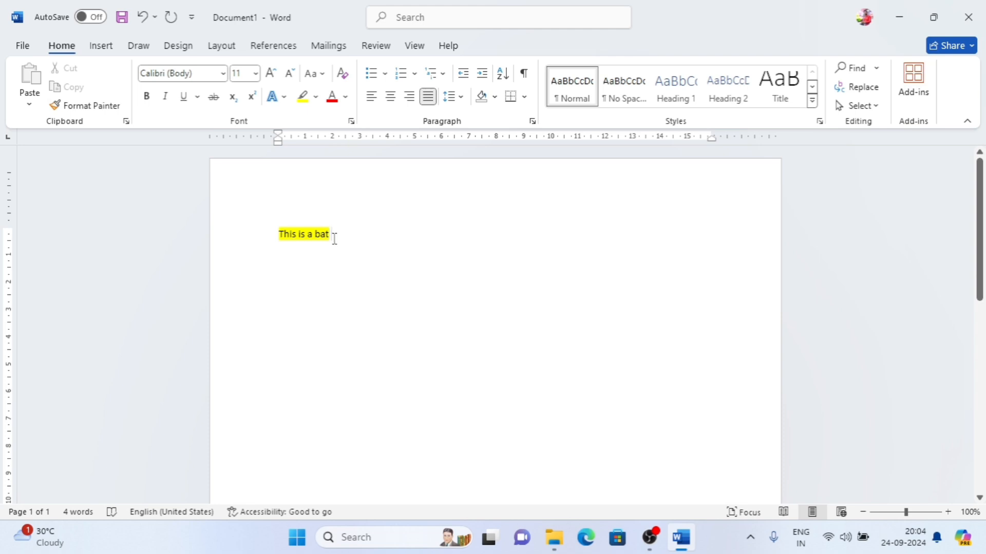
{"action": "left_click_drag", "start_coordinate": [333, 239], "coordinate": [277, 235]}
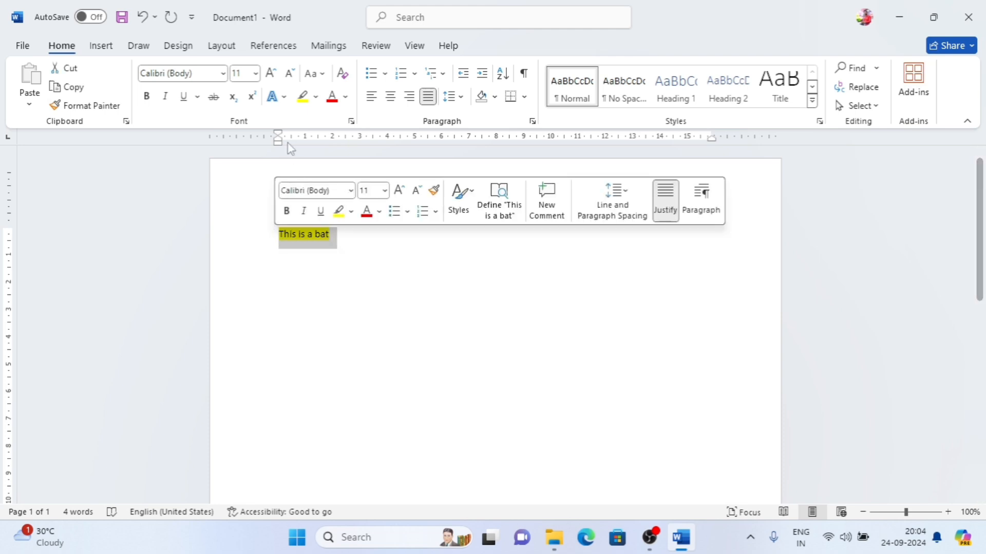
{"action": "left_click", "coordinate": [315, 96]}
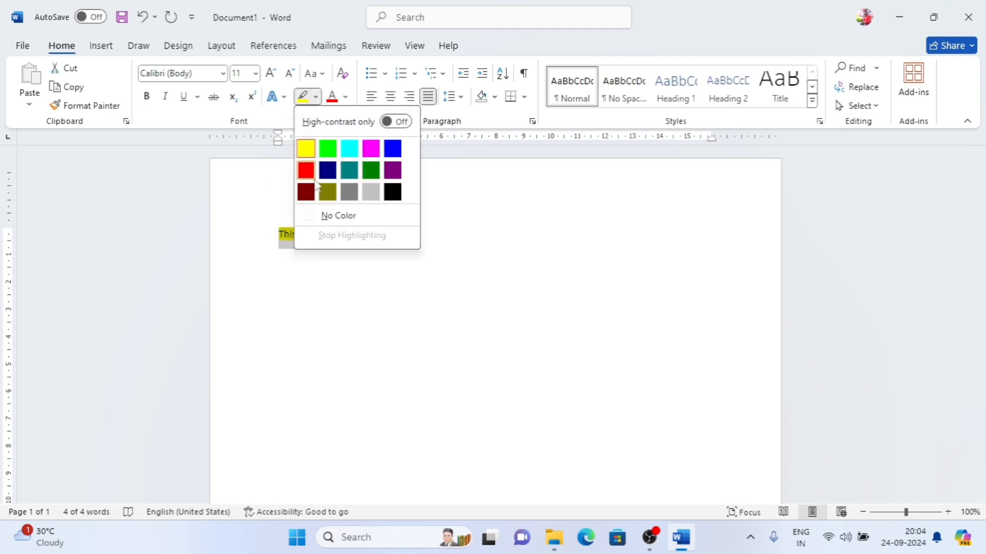
{"action": "left_click", "coordinate": [322, 217]}
{"action": "left_click", "coordinate": [339, 272]}
Shade the 'This is a bat' paragraph dark grey, then set shading to No Color.
{"action": "left_click_drag", "start_coordinate": [334, 240], "coordinate": [277, 235]}
{"action": "left_click", "coordinate": [494, 97]}
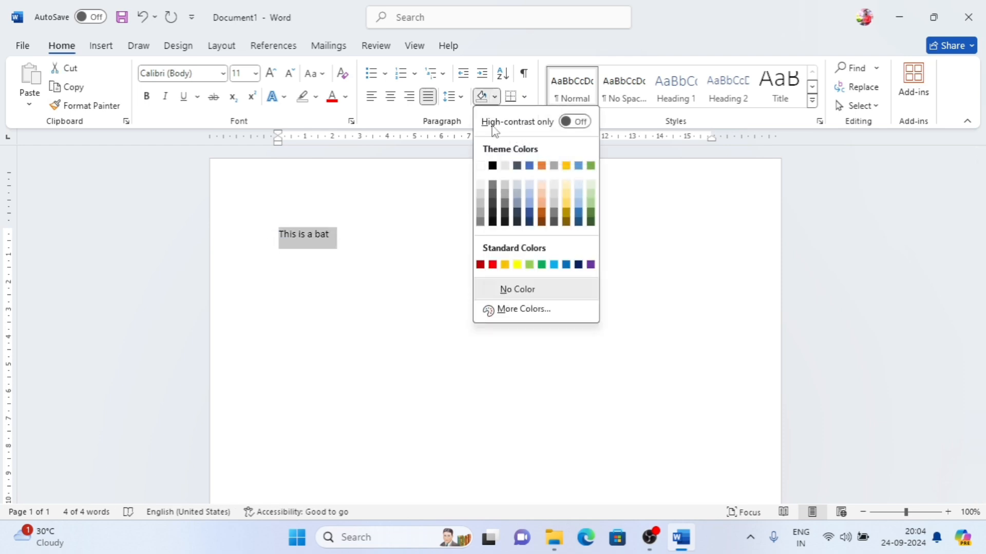
{"action": "left_click", "coordinate": [492, 216]}
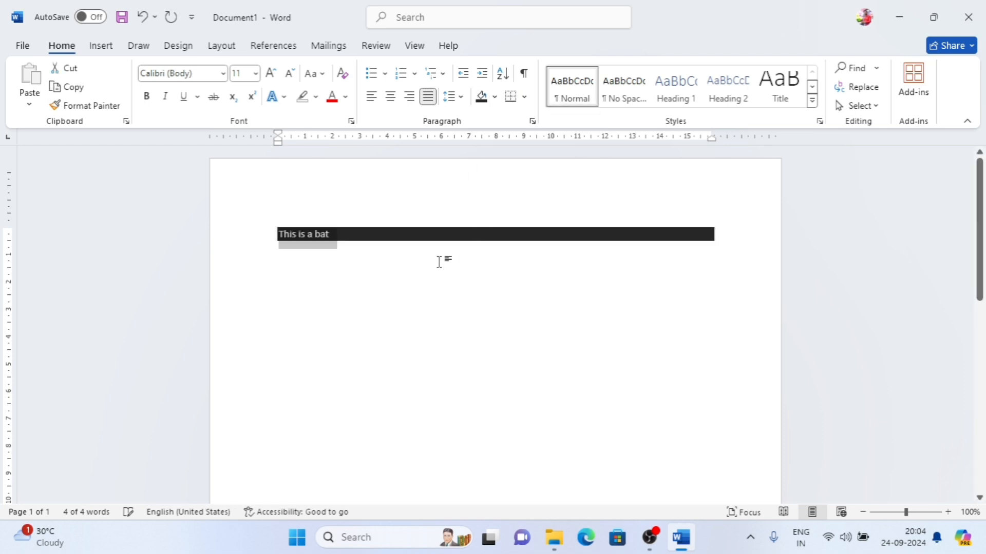
{"action": "left_click", "coordinate": [374, 254]}
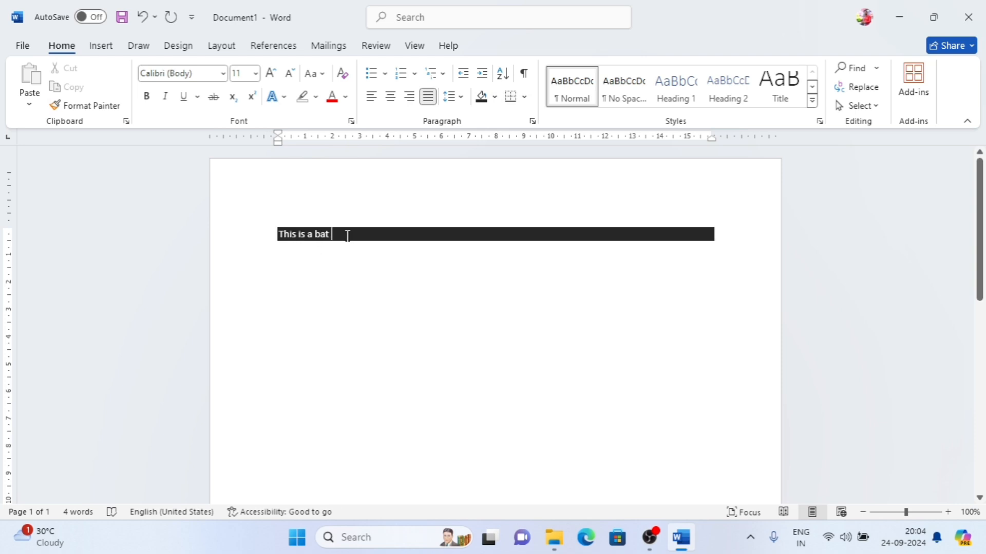
{"action": "left_click_drag", "start_coordinate": [347, 235], "coordinate": [279, 234]}
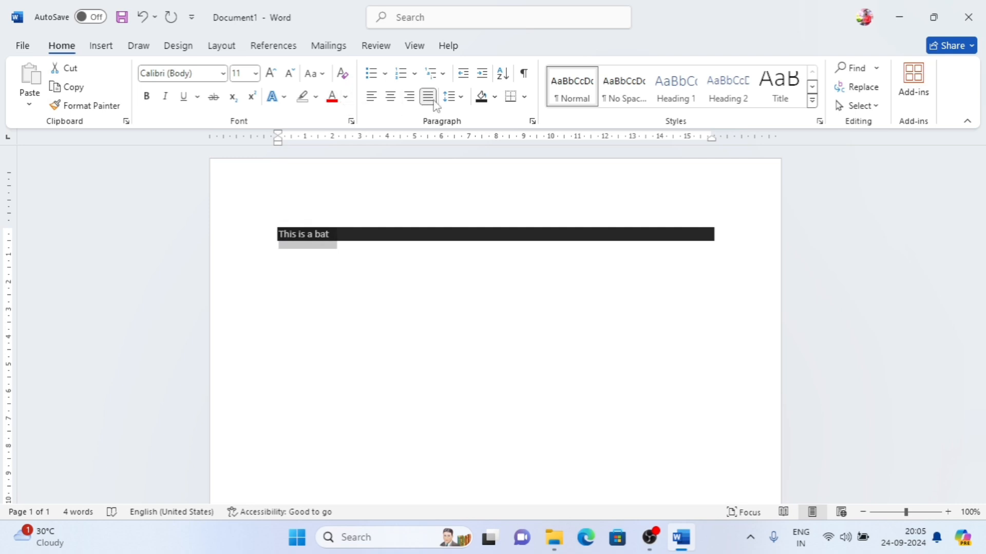
{"action": "left_click", "coordinate": [494, 97]}
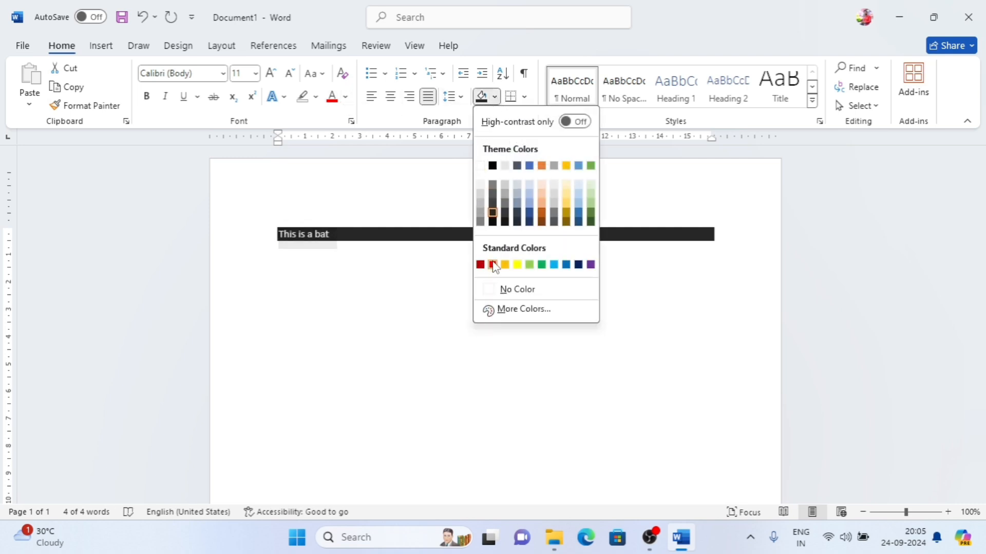
{"action": "left_click", "coordinate": [497, 290]}
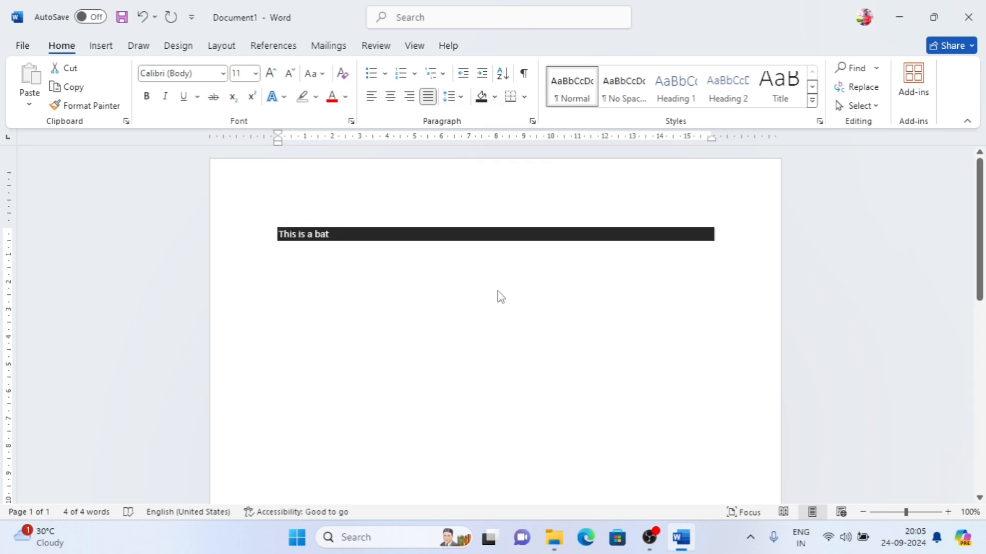
{"action": "left_click", "coordinate": [347, 257]}
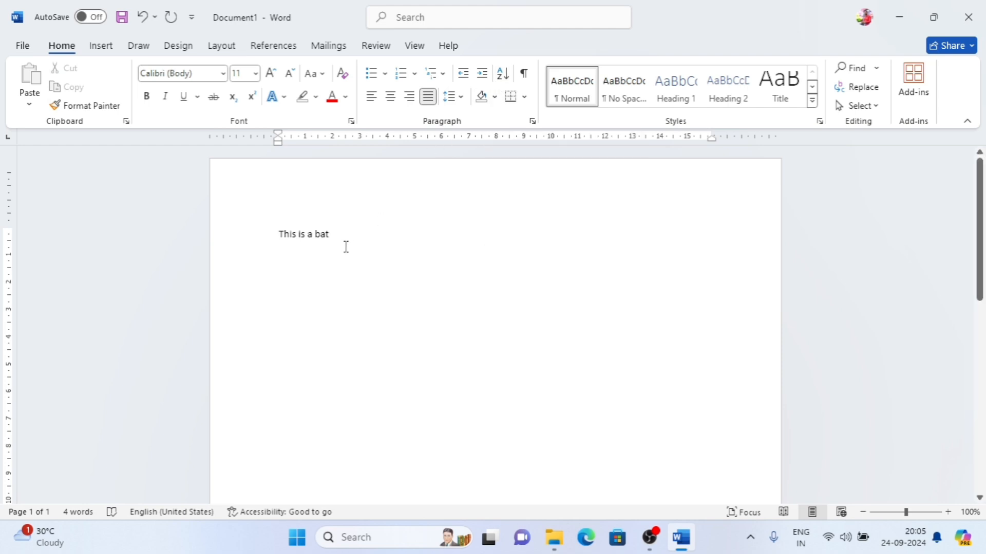
Replace the sentence with the letter 'a' and shade its paragraph light grey.
{"action": "left_click_drag", "start_coordinate": [335, 244], "coordinate": [211, 235]}
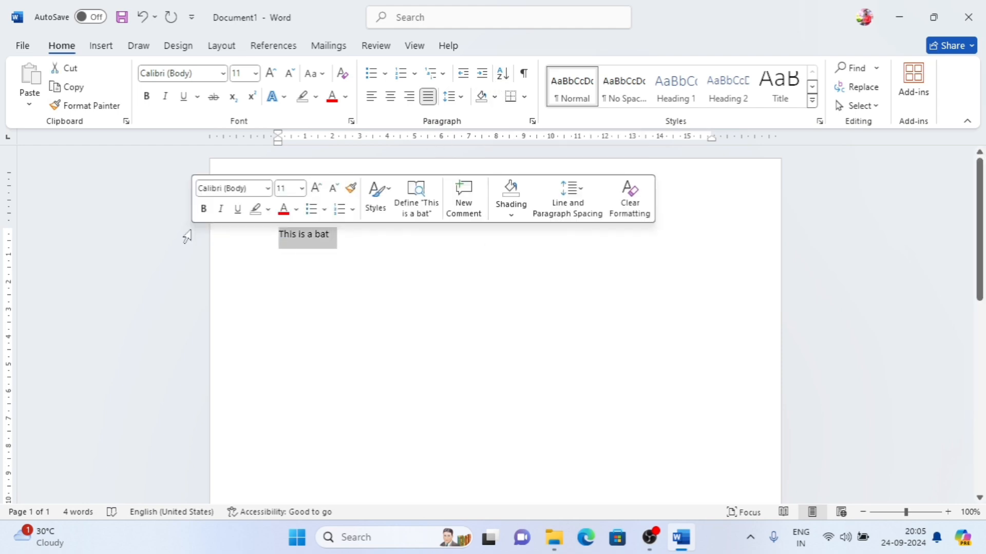
{"action": "key", "text": "BackSpace"}
{"action": "type", "text": "a"}
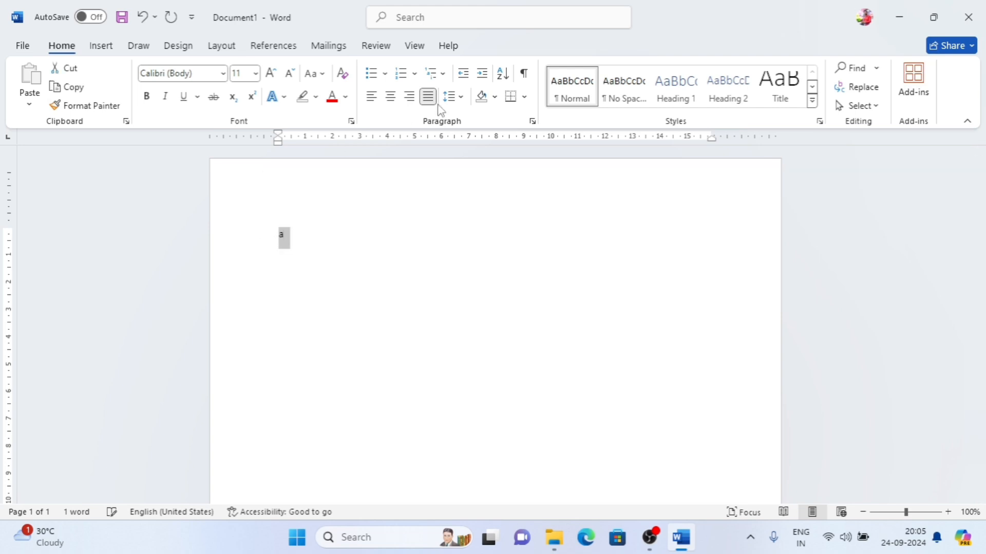
{"action": "triple_click", "coordinate": [272, 234]}
{"action": "left_click", "coordinate": [494, 96]}
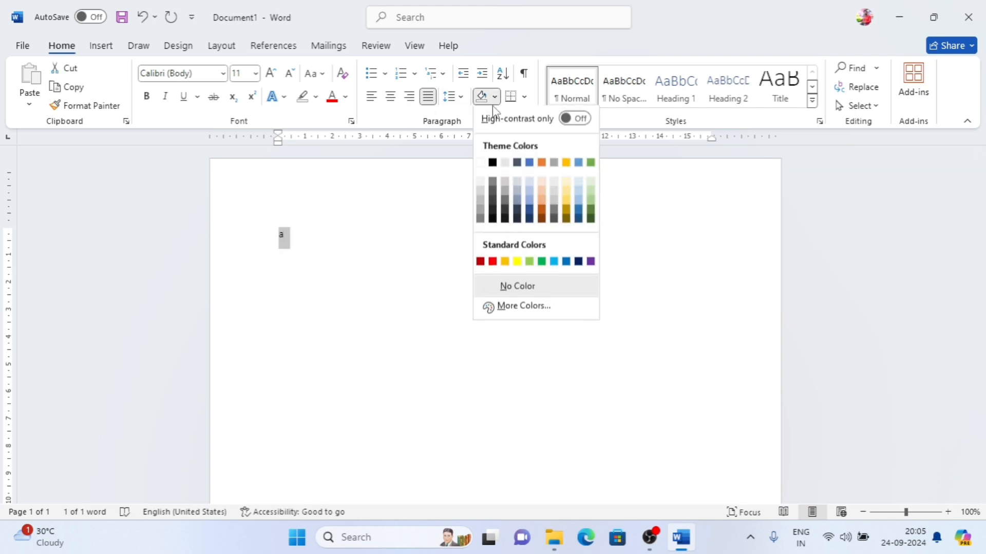
{"action": "left_click", "coordinate": [481, 213]}
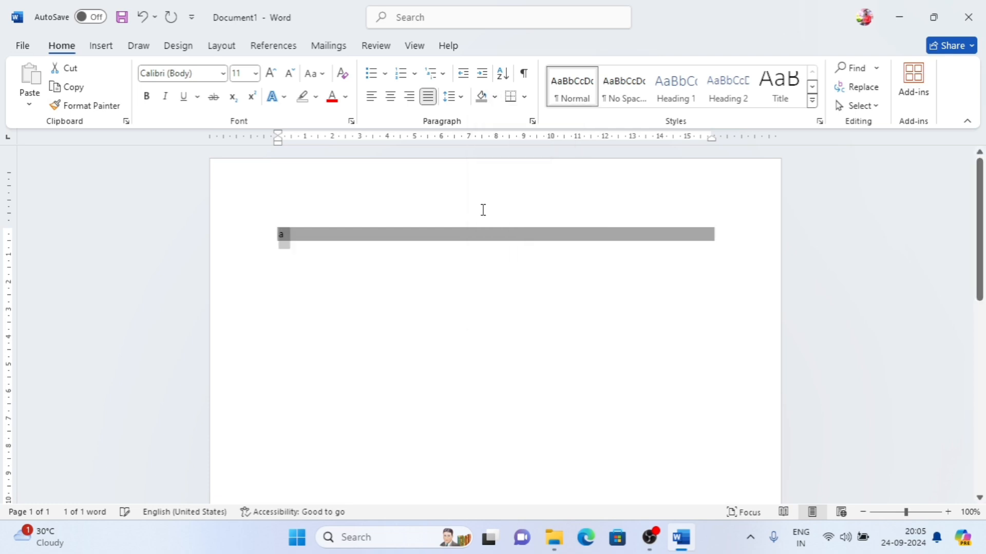
{"action": "left_click", "coordinate": [306, 230]}
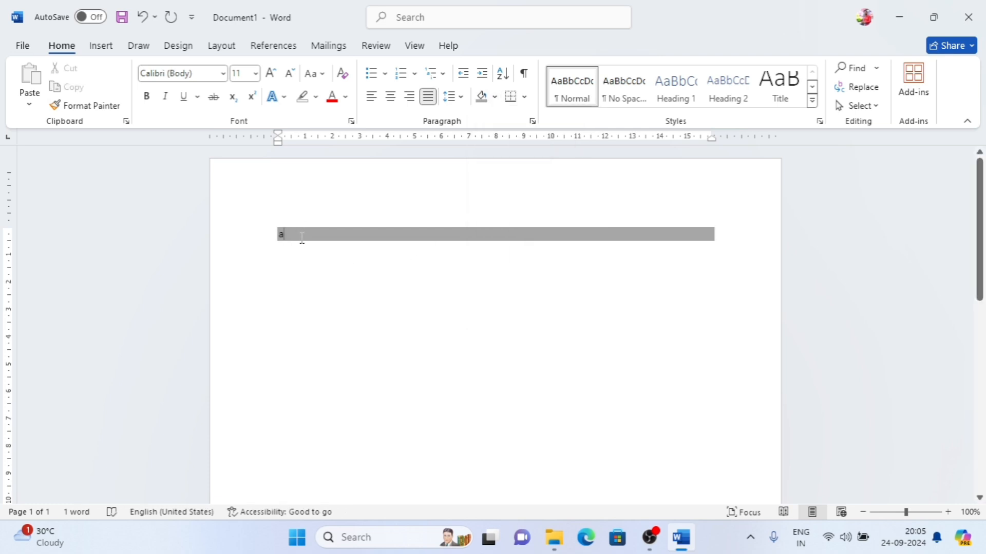
Set the 'a' paragraph's shading back to No Color and select its line.
{"action": "triple_click", "coordinate": [254, 234]}
{"action": "left_click", "coordinate": [495, 97]}
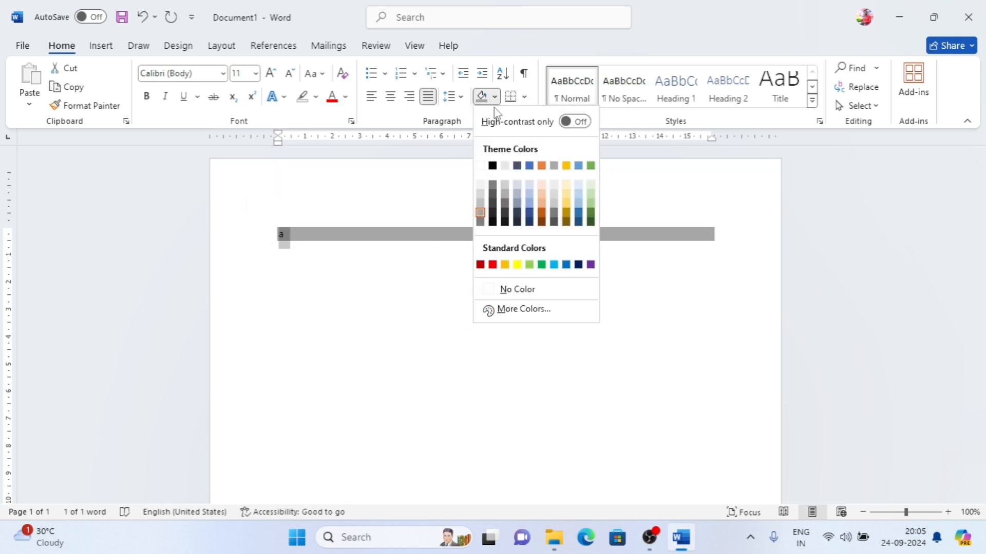
{"action": "left_click", "coordinate": [506, 289]}
{"action": "left_click", "coordinate": [307, 277]}
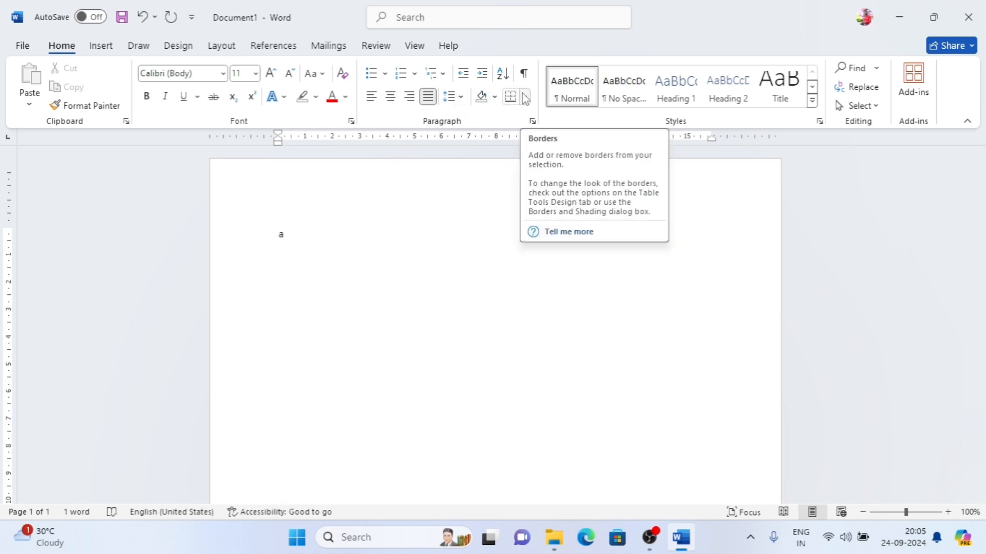
{"action": "left_click", "coordinate": [240, 240]}
Delete the leftover 'a' and generate five sample paragraphs with =rand().
{"action": "key", "text": "BackSpace"}
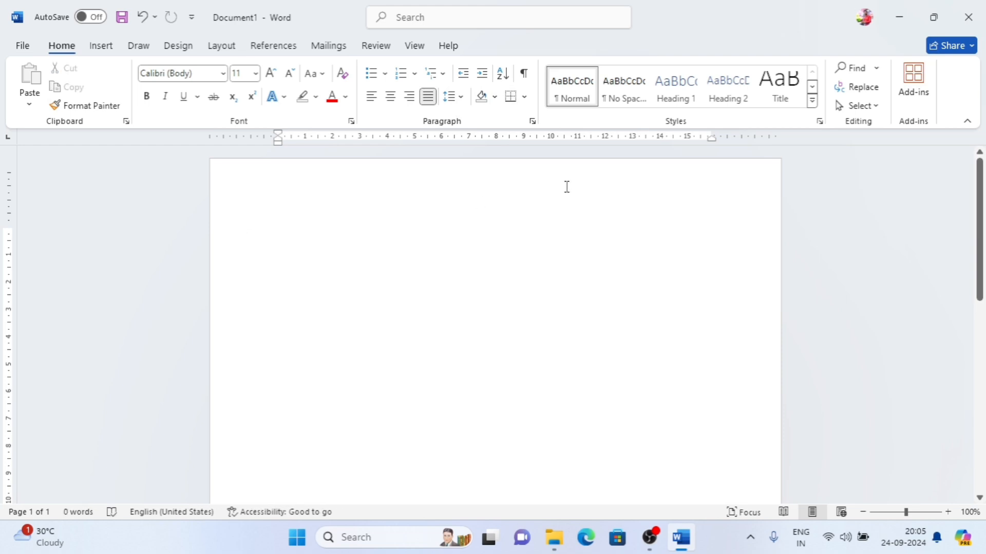
{"action": "type", "text": "="}
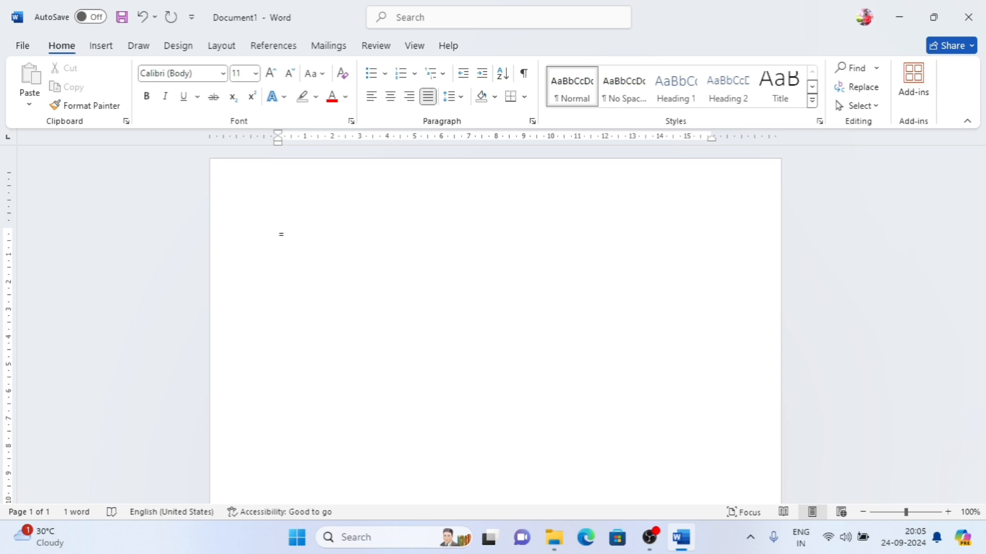
{"action": "type", "text": "rand()"}
{"action": "key", "text": "Return"}
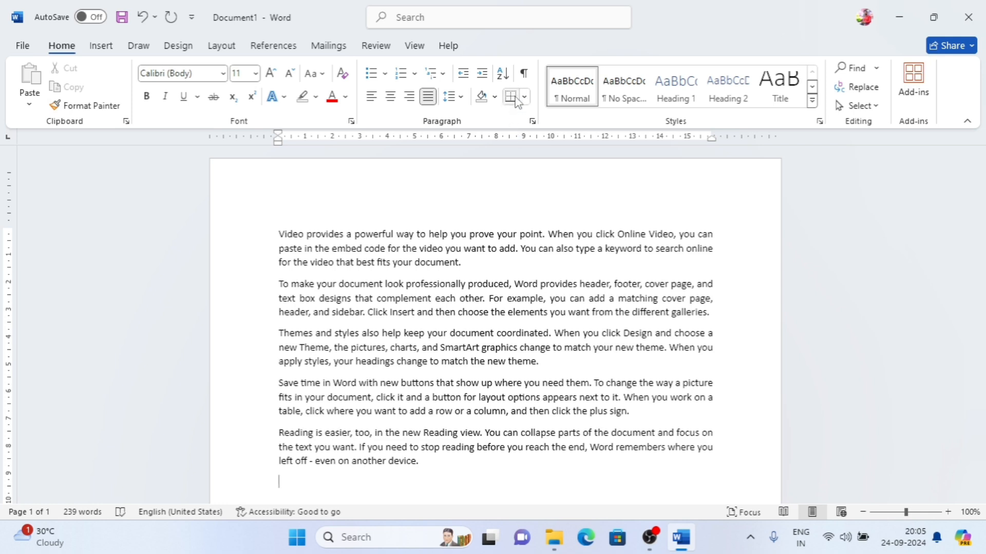
{"action": "left_click", "coordinate": [525, 98]}
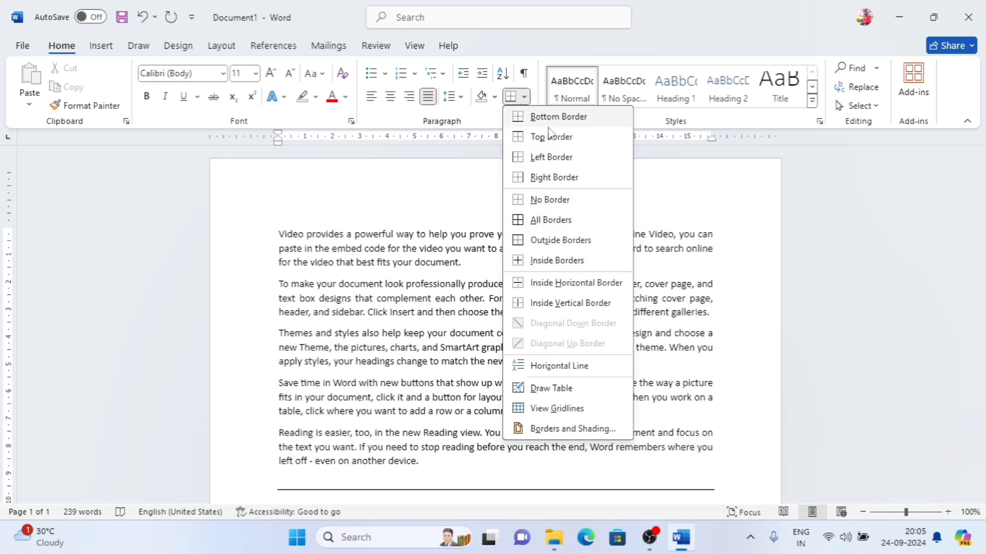
{"action": "left_click", "coordinate": [415, 189]}
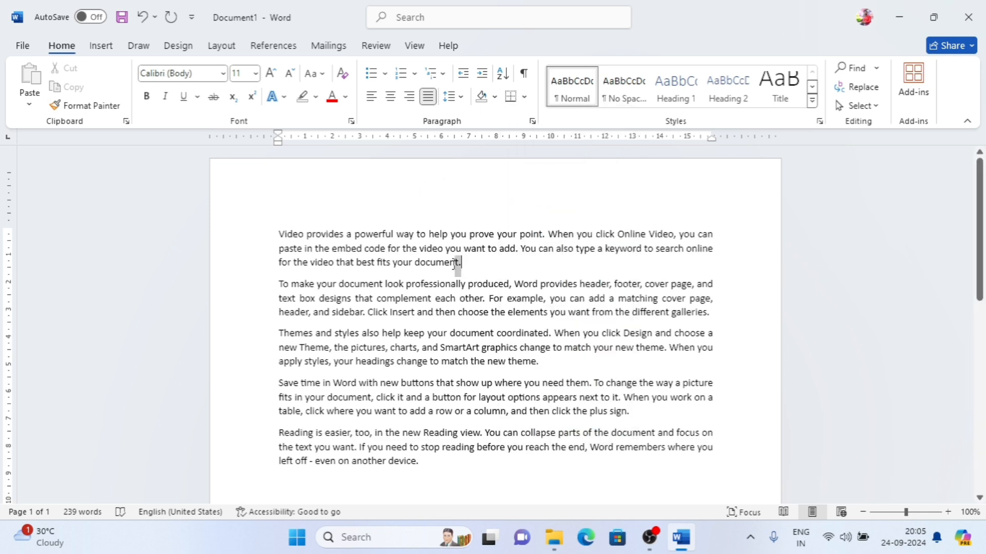
{"action": "left_click_drag", "start_coordinate": [462, 263], "coordinate": [280, 241]}
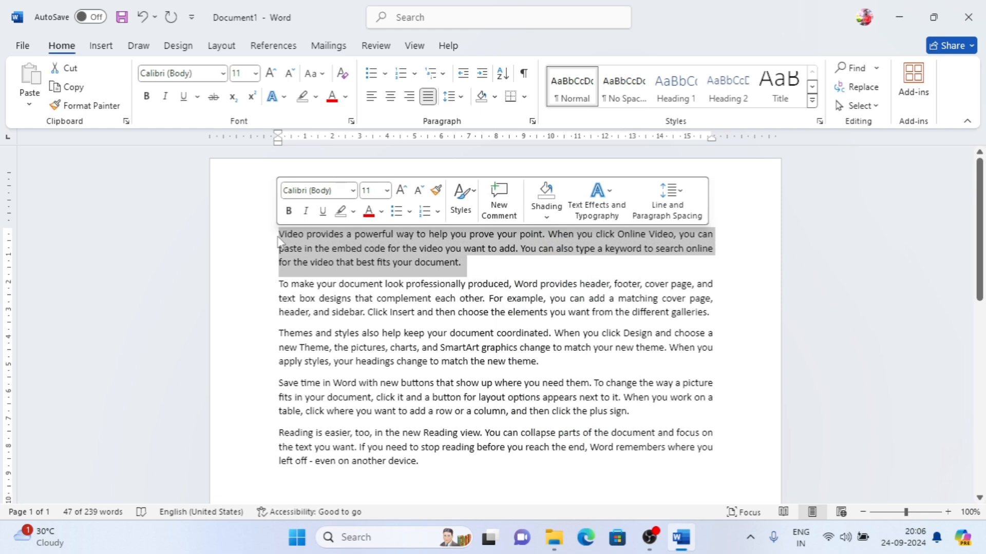
{"action": "left_click", "coordinate": [524, 97]}
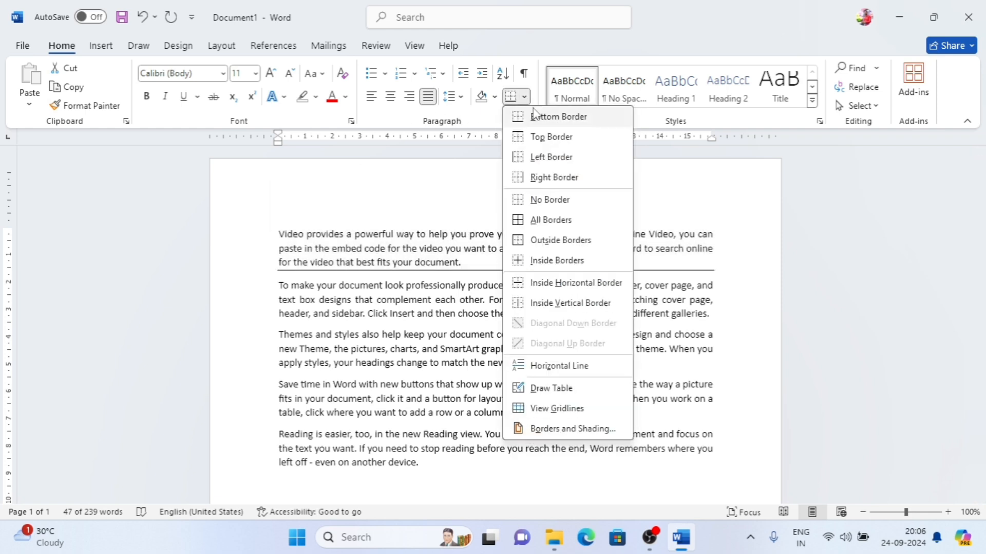
{"action": "left_click", "coordinate": [537, 118]}
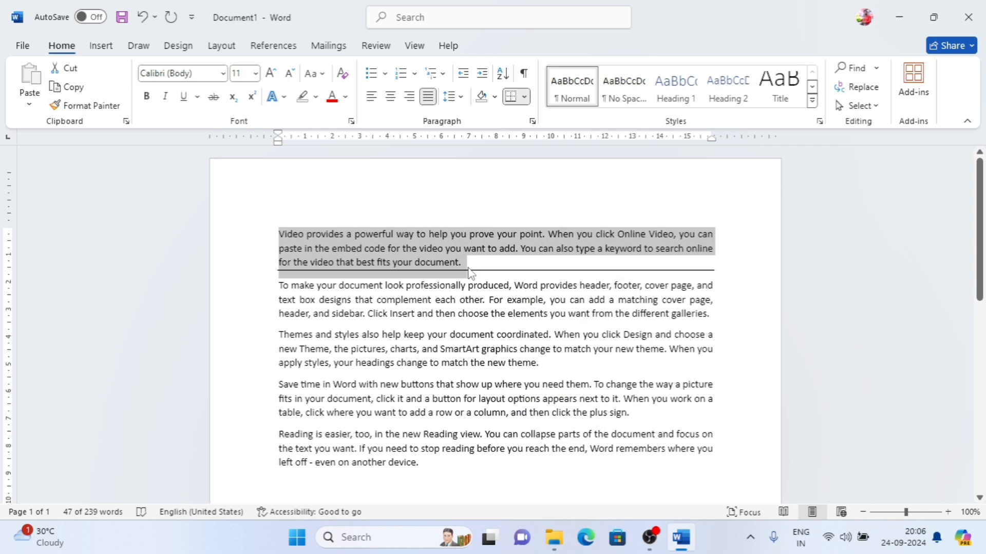
{"action": "left_click", "coordinate": [524, 96]}
{"action": "left_click", "coordinate": [530, 137]}
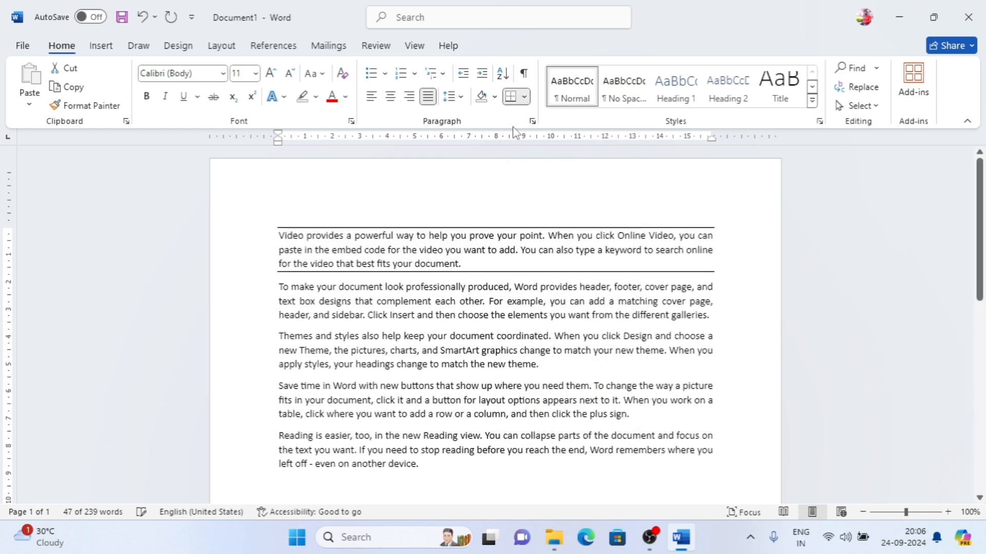
{"action": "left_click", "coordinate": [525, 97]}
{"action": "left_click", "coordinate": [522, 155]}
{"action": "left_click", "coordinate": [524, 97]}
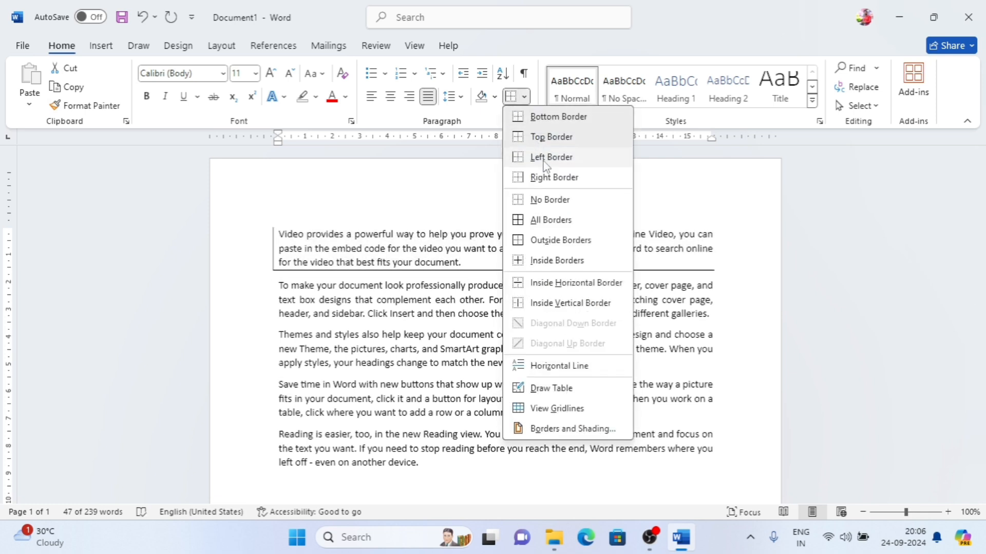
{"action": "left_click", "coordinate": [544, 180]}
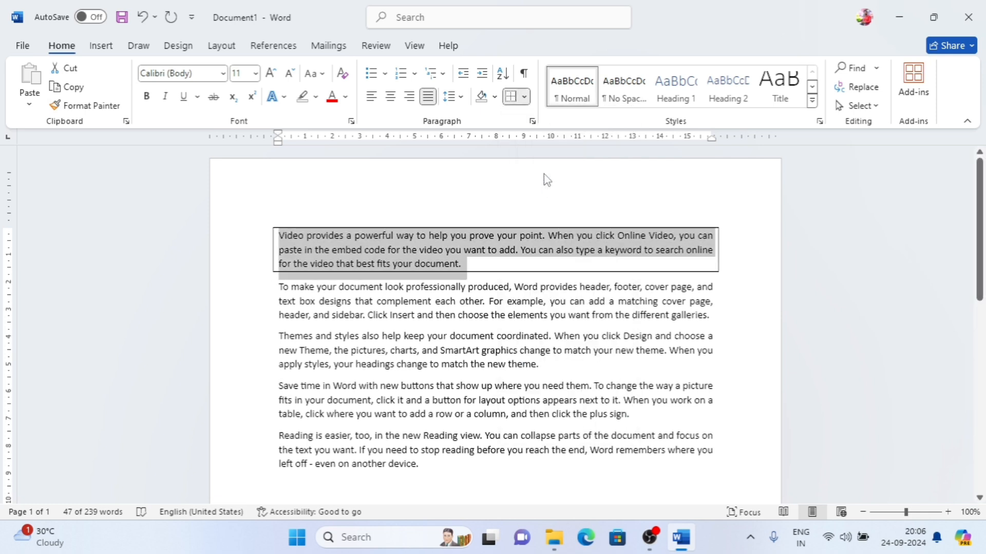
{"action": "left_click", "coordinate": [524, 97]}
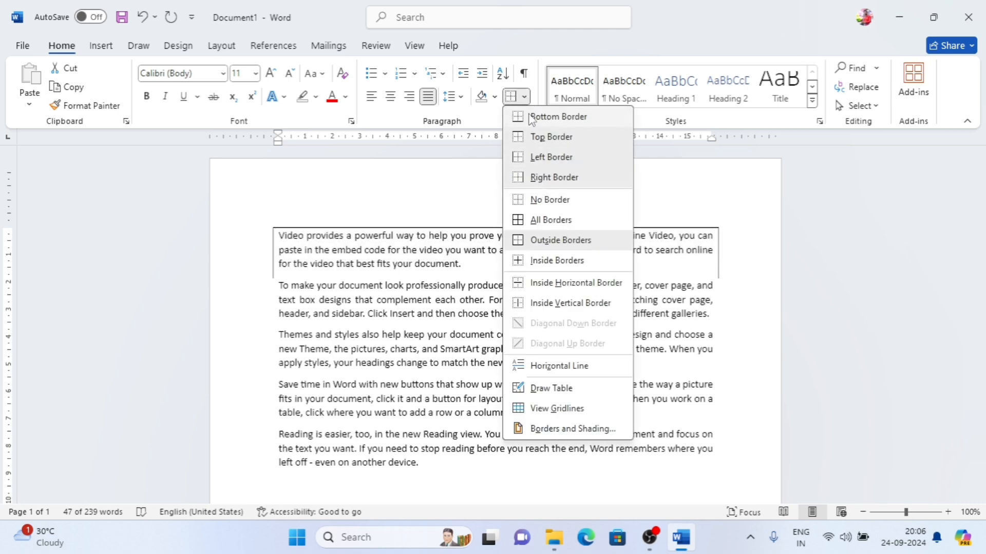
{"action": "left_click", "coordinate": [534, 200]}
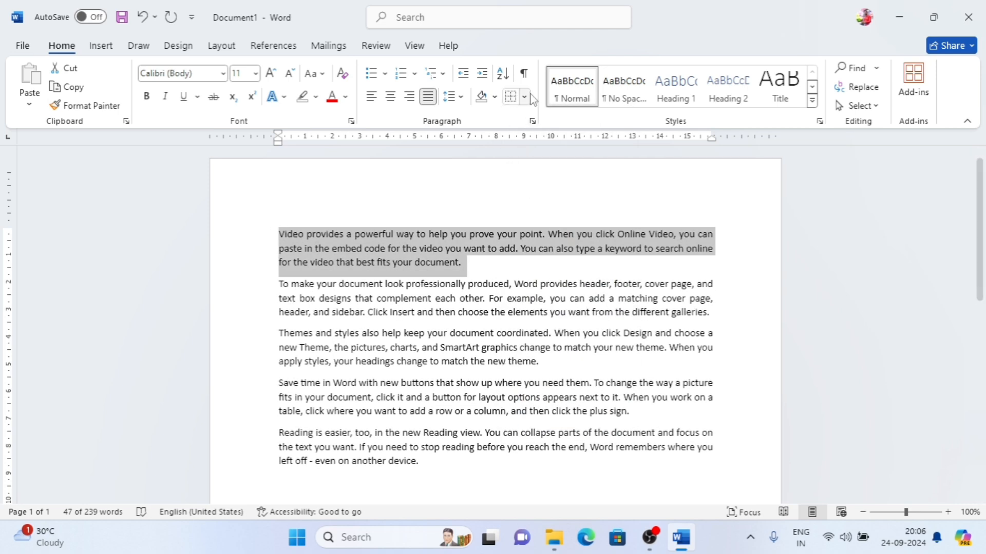
{"action": "left_click", "coordinate": [524, 96]}
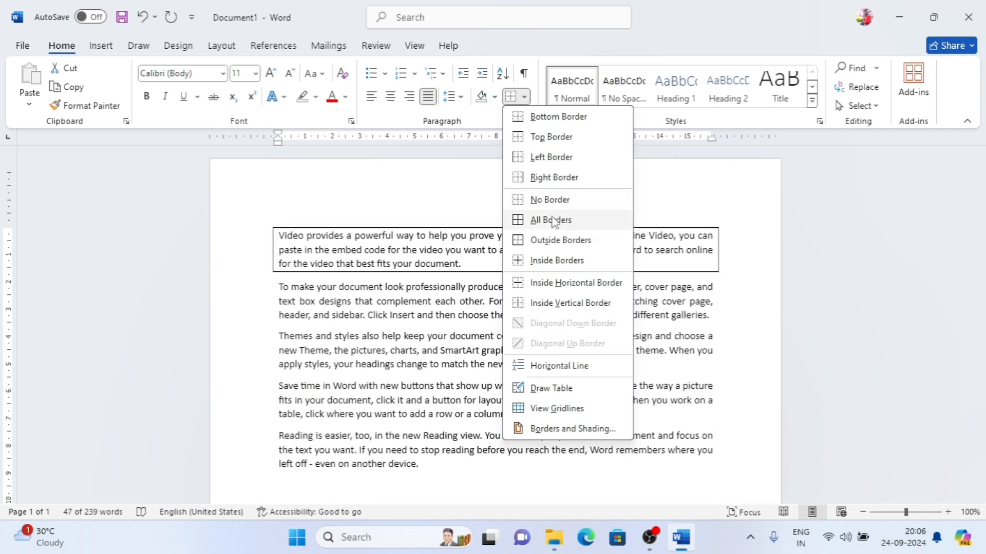
{"action": "left_click", "coordinate": [438, 219]}
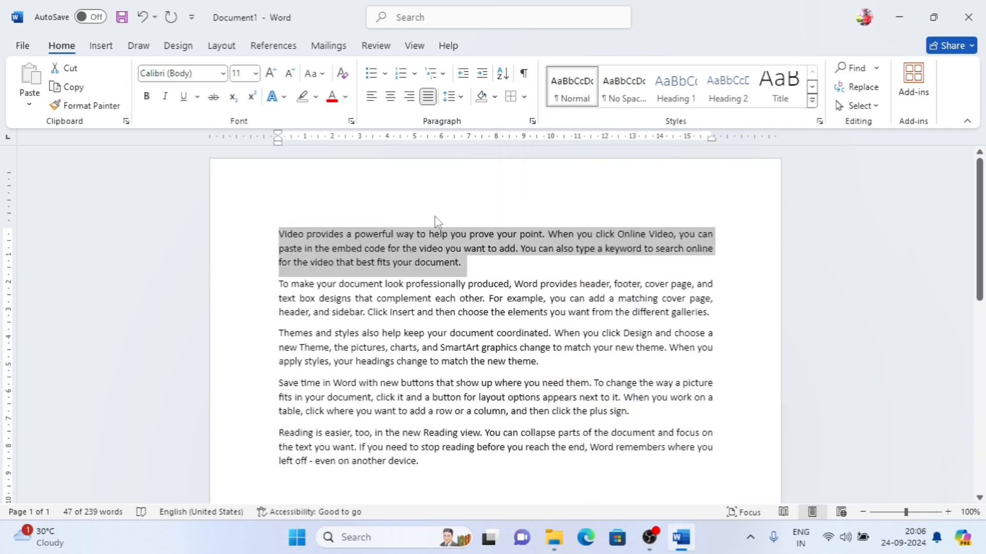
{"action": "left_click", "coordinate": [484, 253]}
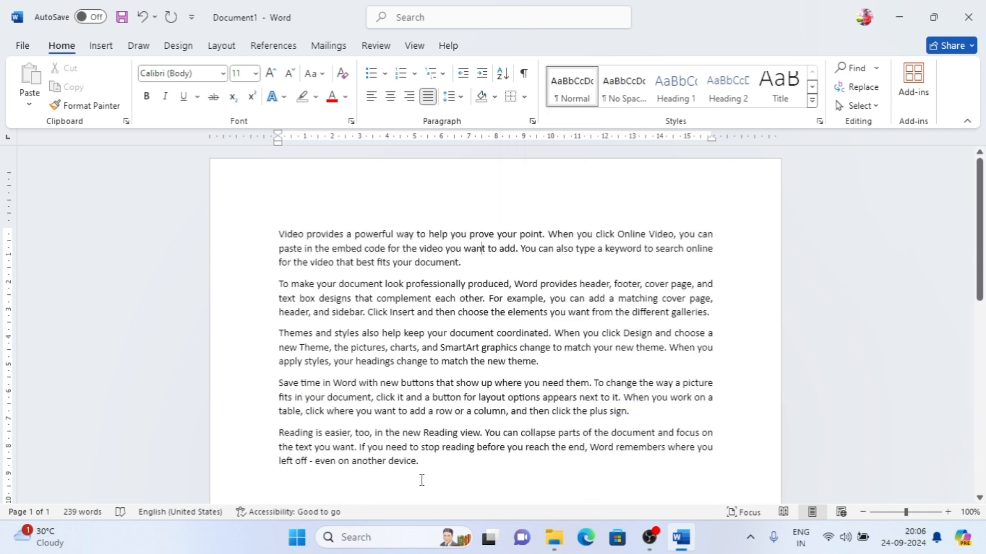
Select all five paragraphs and browse the Borders options without applying any.
{"action": "left_click_drag", "start_coordinate": [429, 474], "coordinate": [264, 214]}
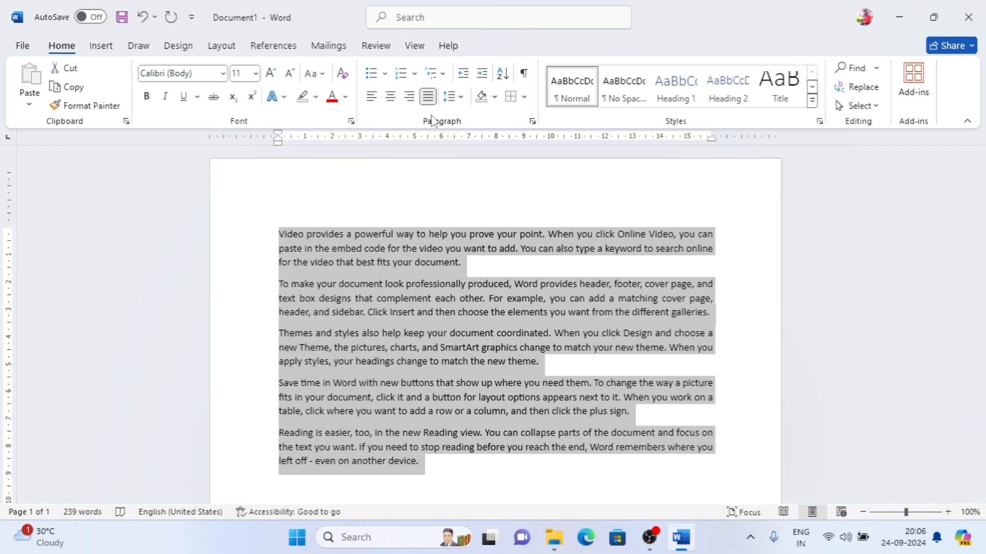
{"action": "left_click", "coordinate": [525, 97]}
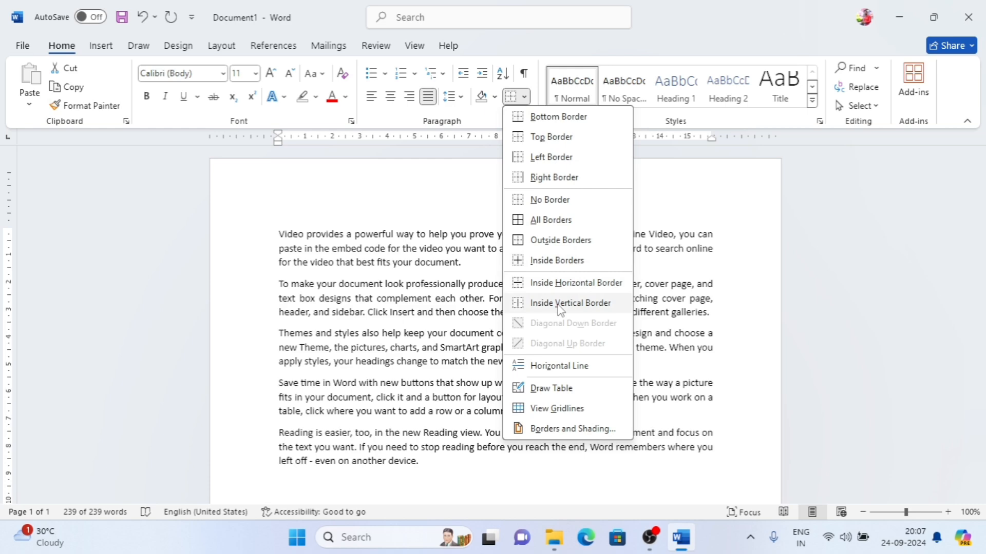
{"action": "left_click", "coordinate": [469, 305]}
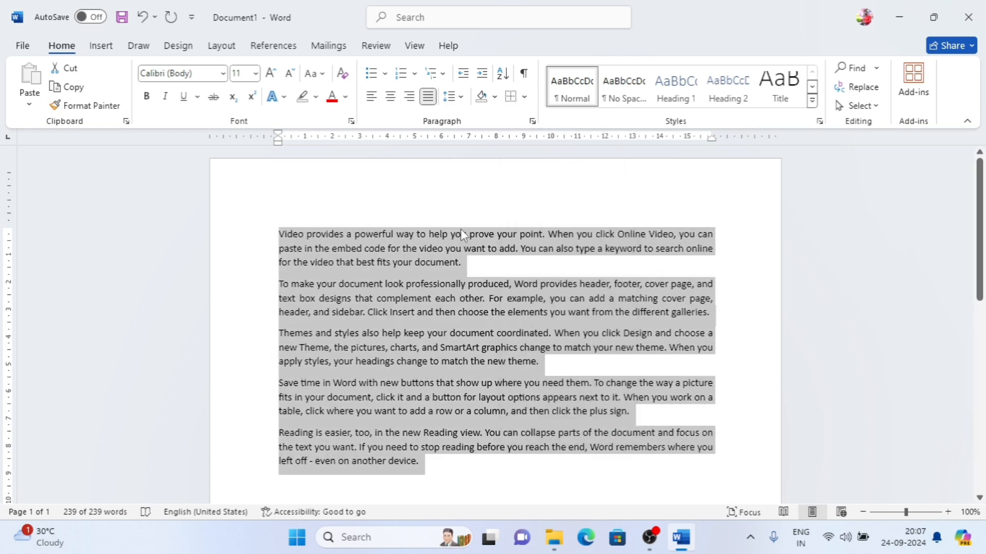
{"action": "left_click_drag", "start_coordinate": [460, 229], "coordinate": [463, 307]}
{"action": "left_click_drag", "start_coordinate": [466, 405], "coordinate": [466, 410]}
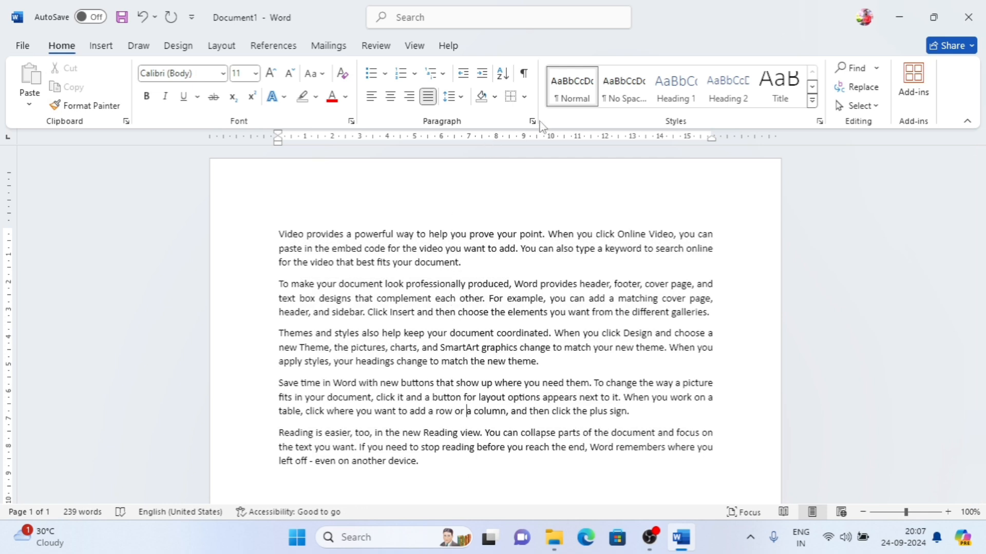
{"action": "left_click", "coordinate": [525, 96]}
{"action": "left_click", "coordinate": [397, 255]}
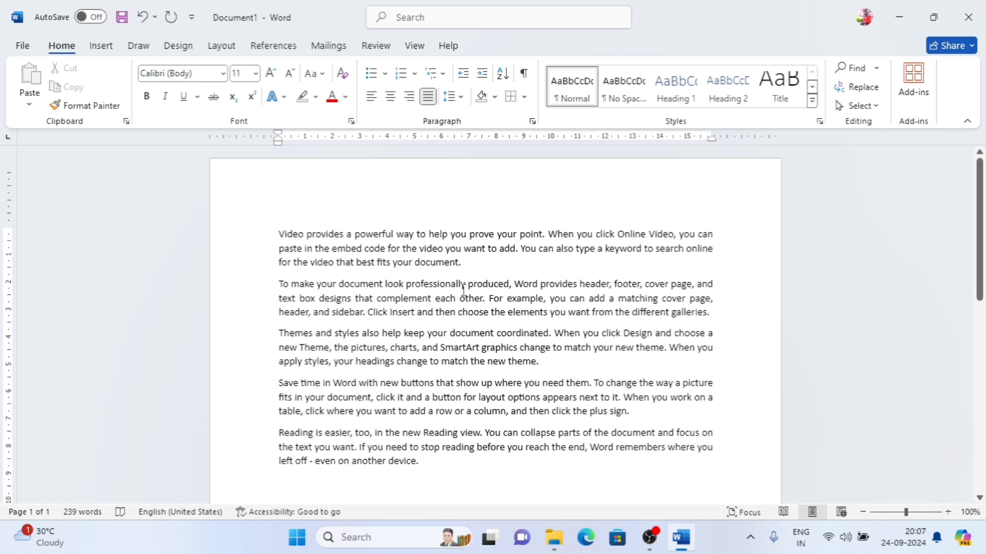
Turn on Show/Hide ¶ to display paragraph marks and space dots.
{"action": "left_click_drag", "start_coordinate": [436, 465], "coordinate": [332, 361]}
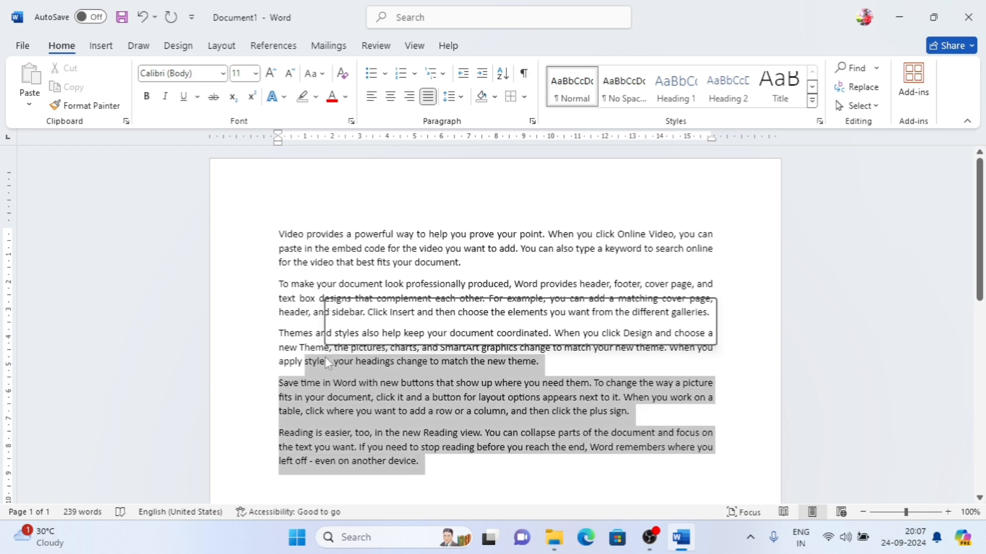
{"action": "left_click", "coordinate": [588, 361]}
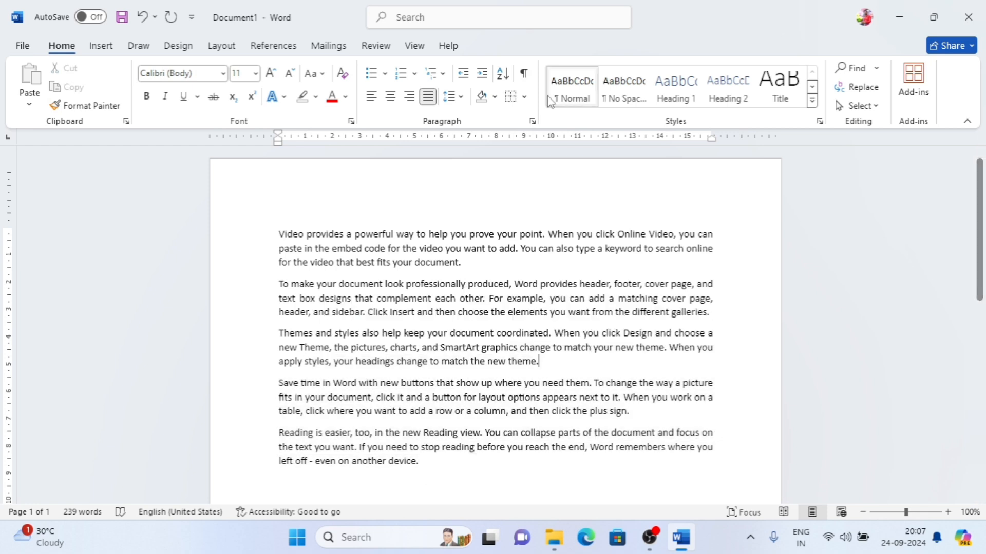
{"action": "left_click", "coordinate": [524, 75]}
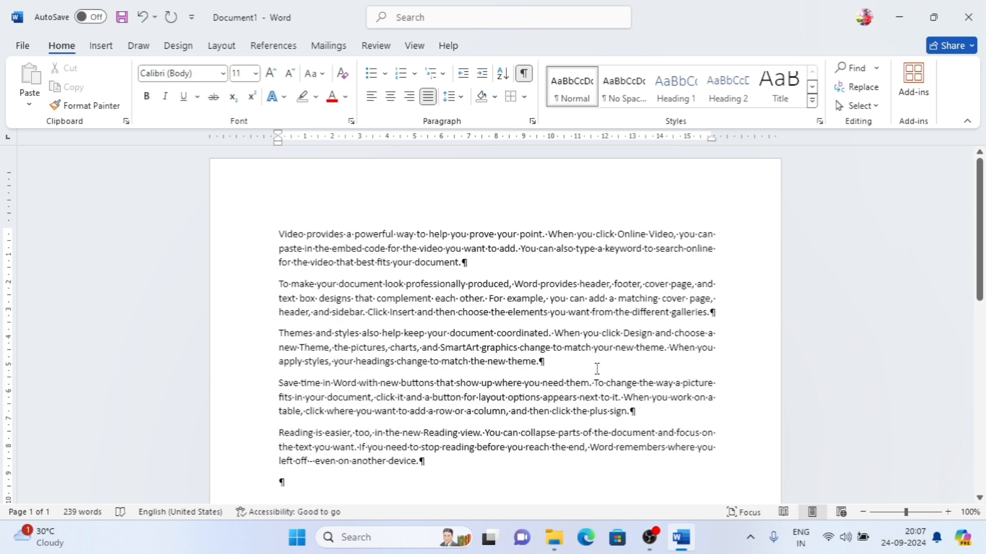
Hide the formatting marks and mark all five paragraphs as Hidden text in the Font dialog.
{"action": "left_click", "coordinate": [524, 72]}
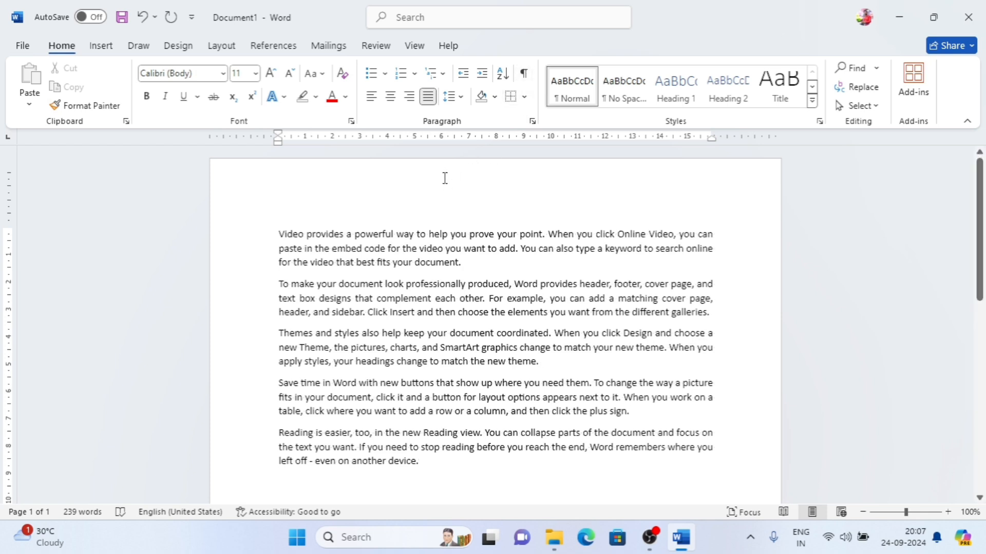
{"action": "left_click", "coordinate": [350, 122]}
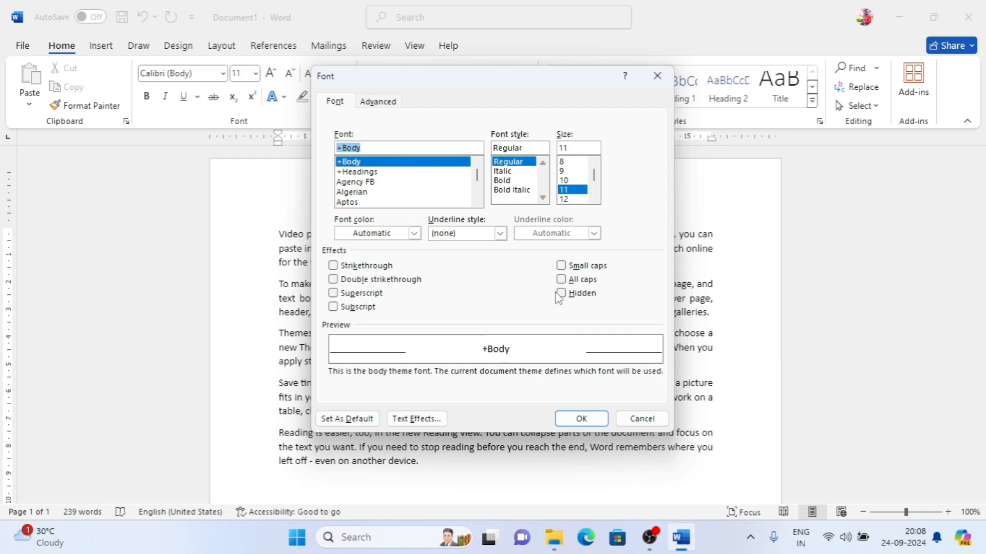
{"action": "left_click", "coordinate": [657, 76]}
{"action": "left_click_drag", "start_coordinate": [473, 474], "coordinate": [257, 229]}
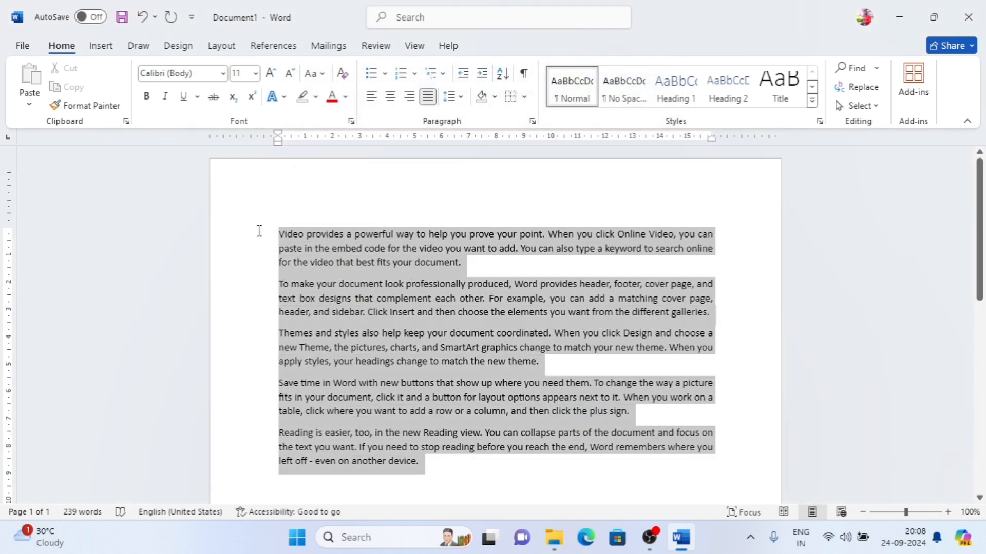
{"action": "left_click", "coordinate": [351, 123]}
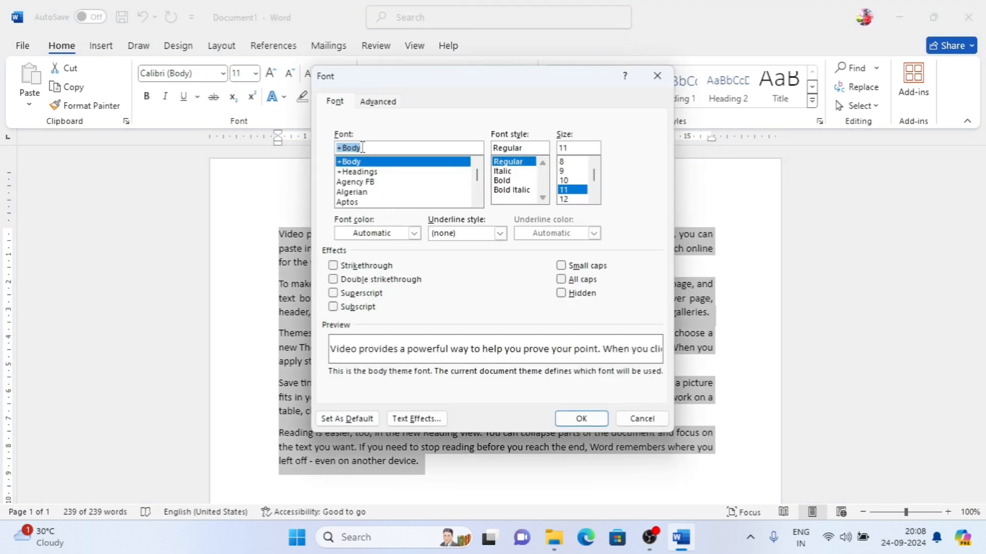
{"action": "left_click", "coordinate": [563, 295]}
{"action": "left_click", "coordinate": [580, 418]}
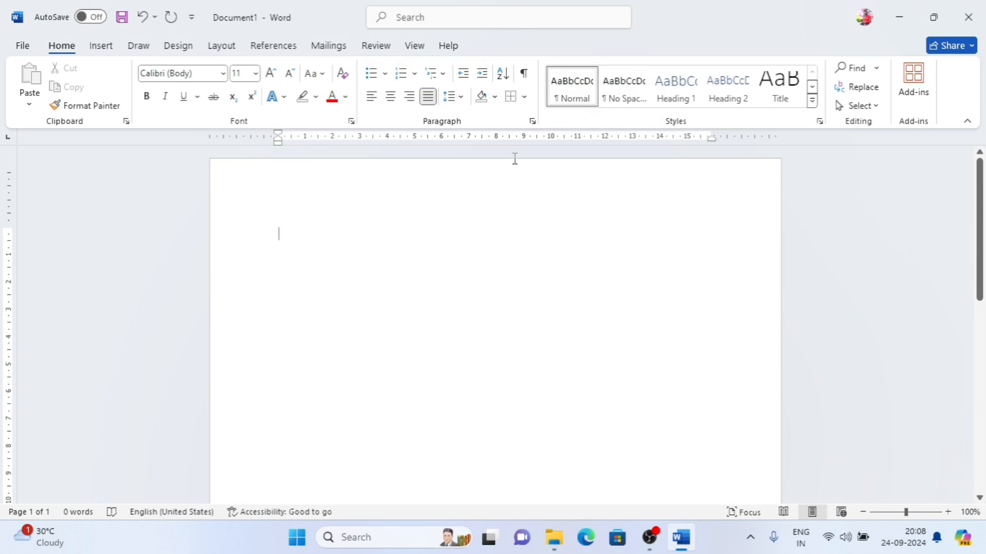
Toggle the formatting marks, then select all and clear the Hidden effect so the text reappears.
{"action": "left_click", "coordinate": [525, 77]}
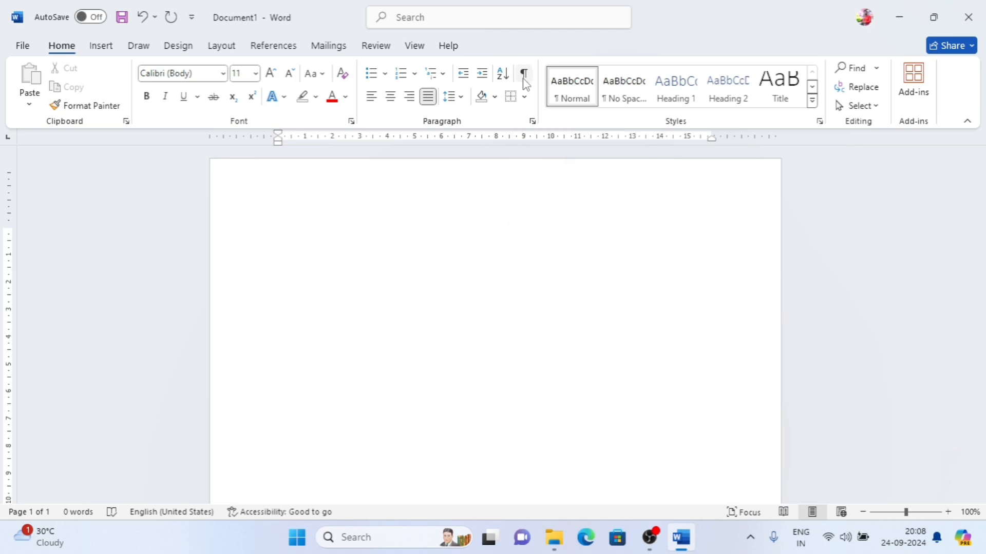
{"action": "left_click", "coordinate": [523, 77]}
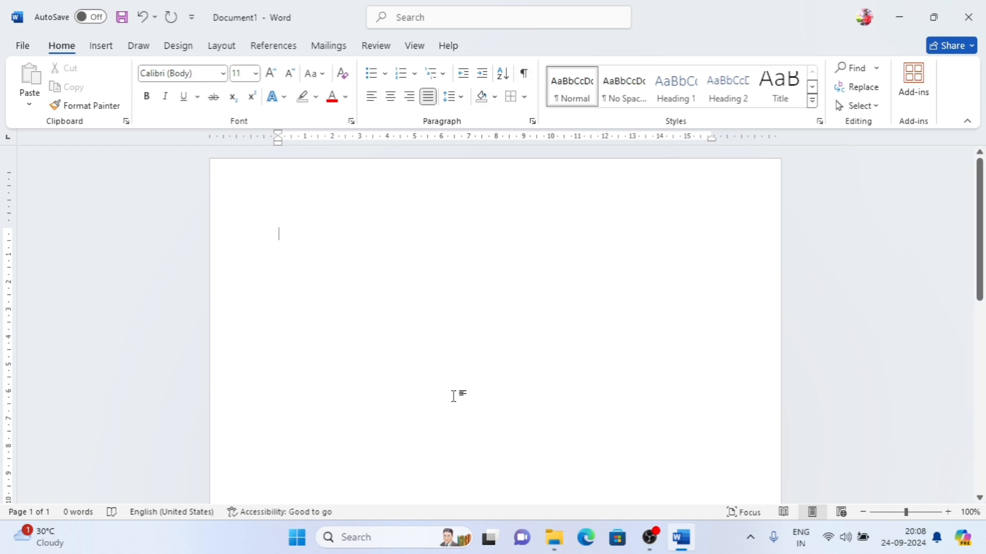
{"action": "key", "text": "ctrl+a"}
{"action": "left_click", "coordinate": [352, 122]}
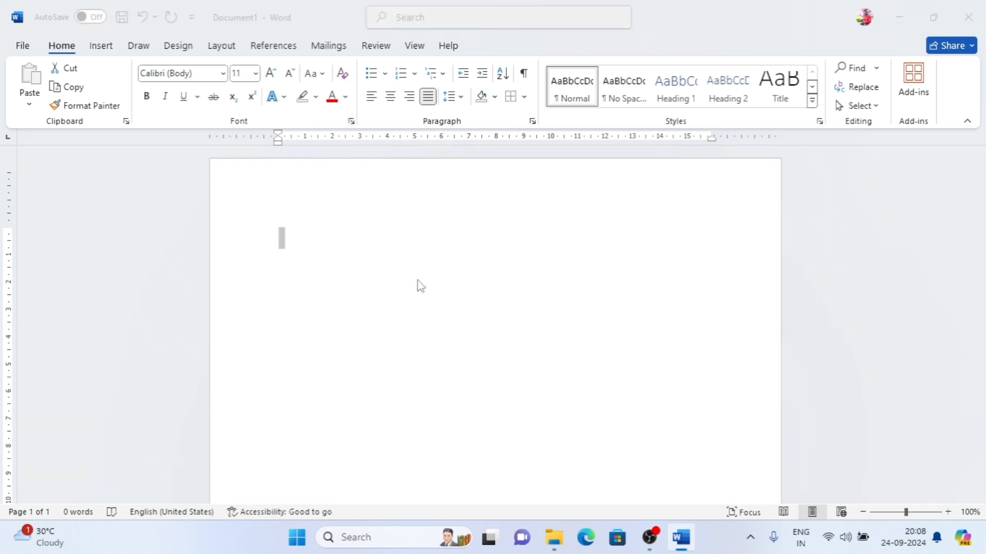
{"action": "left_click", "coordinate": [573, 295]}
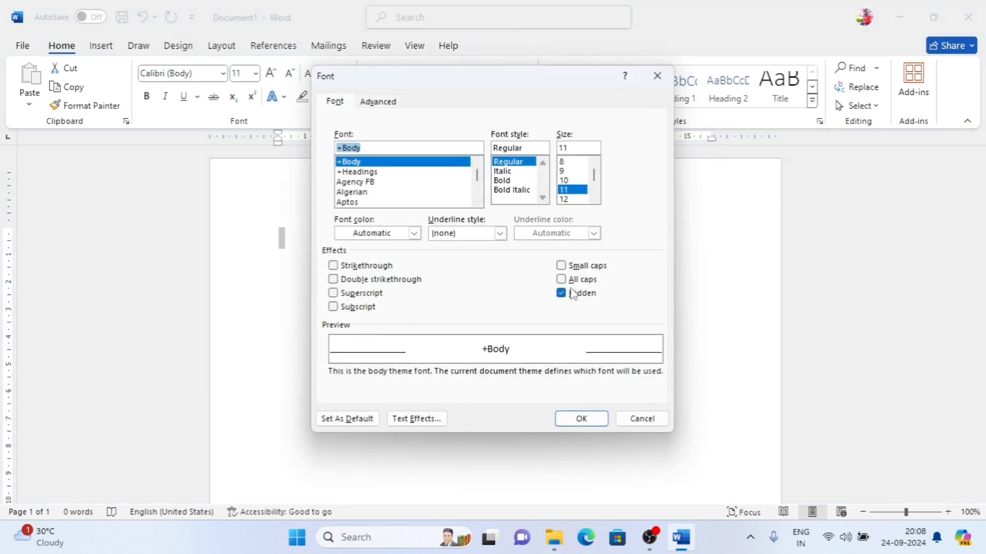
{"action": "left_click", "coordinate": [591, 422]}
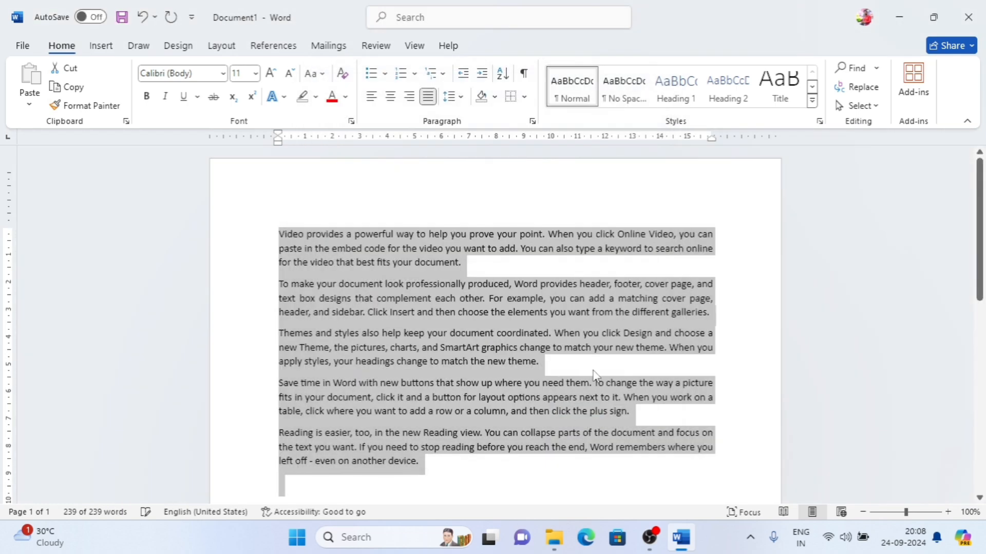
{"action": "left_click", "coordinate": [557, 362]}
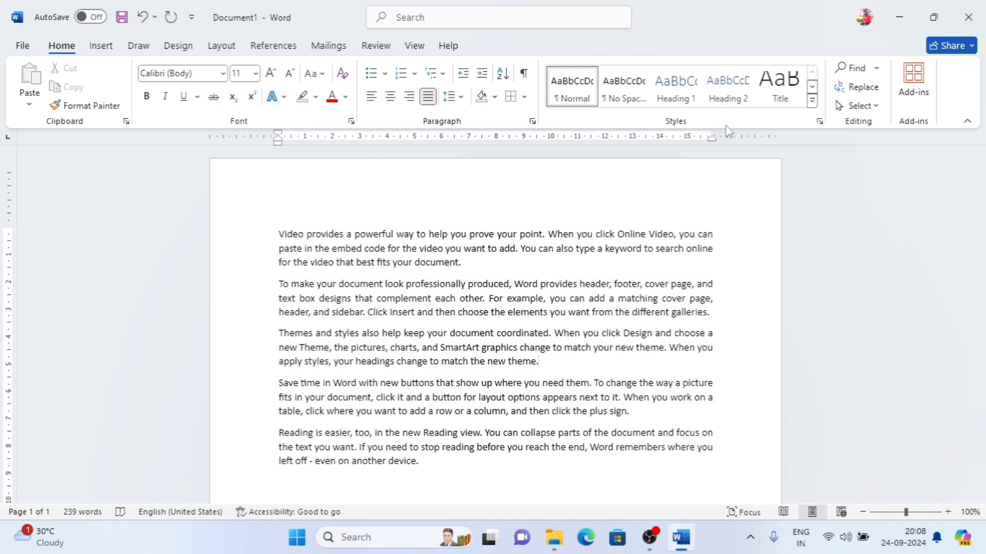
Start a new style from the 'Themes and styles' paragraph and give it a custom name.
{"action": "left_click", "coordinate": [811, 101]}
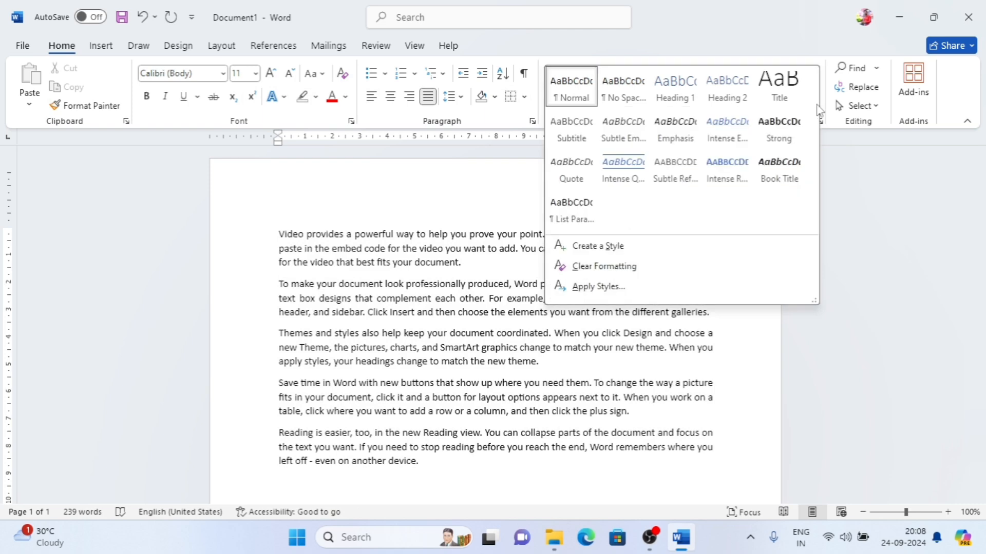
{"action": "left_click", "coordinate": [448, 234]}
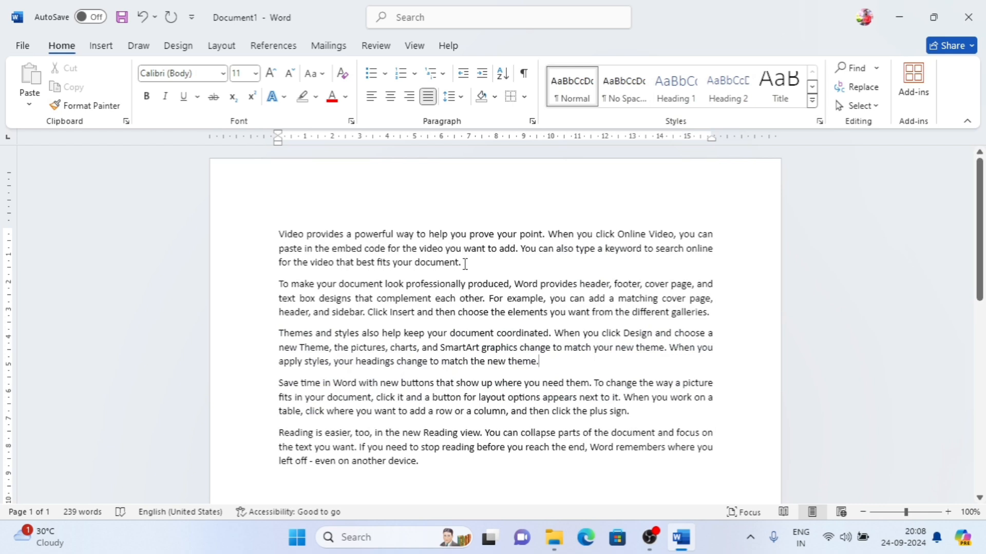
{"action": "left_click", "coordinate": [812, 101]}
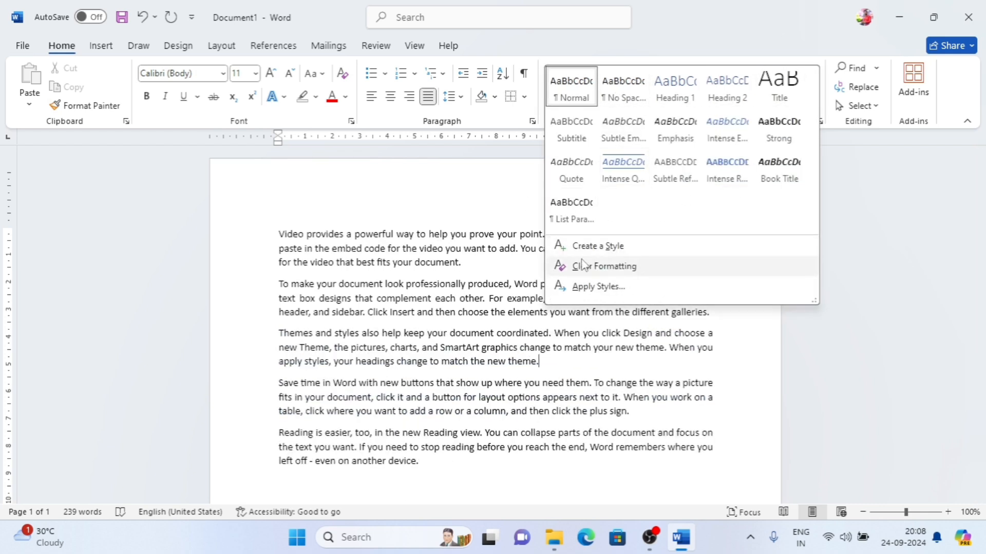
{"action": "left_click", "coordinate": [595, 247]}
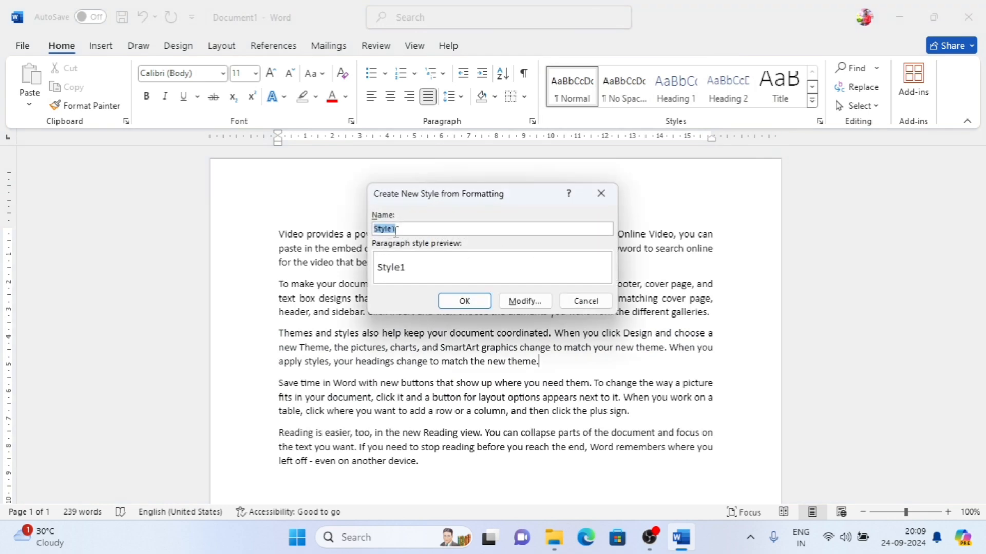
{"action": "key", "text": "BackSpace"}
{"action": "type", "text": "raju kumar"}
Set the style to Aptos, 18 pt, bold, Accent 1 blue, and save it.
{"action": "left_click", "coordinate": [524, 301]}
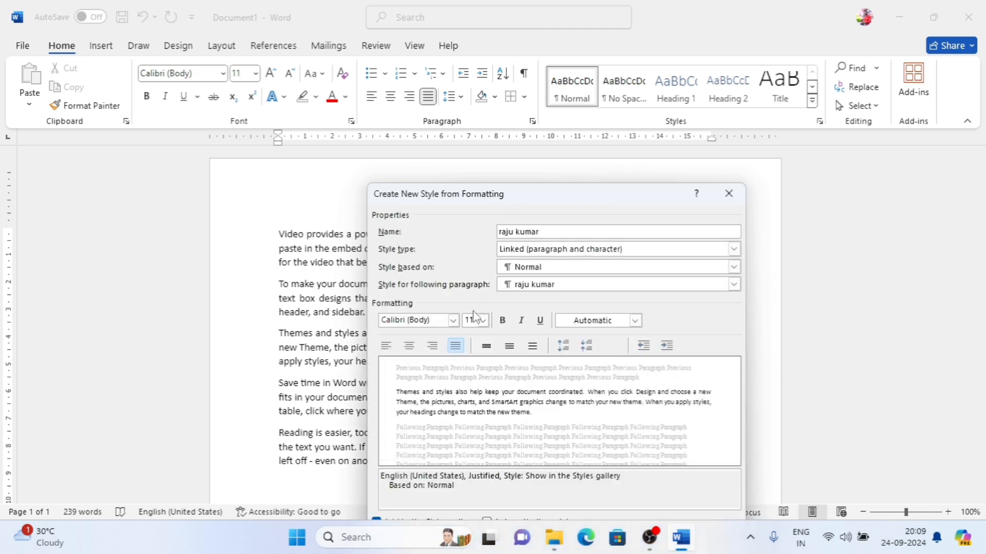
{"action": "left_click", "coordinate": [452, 320]}
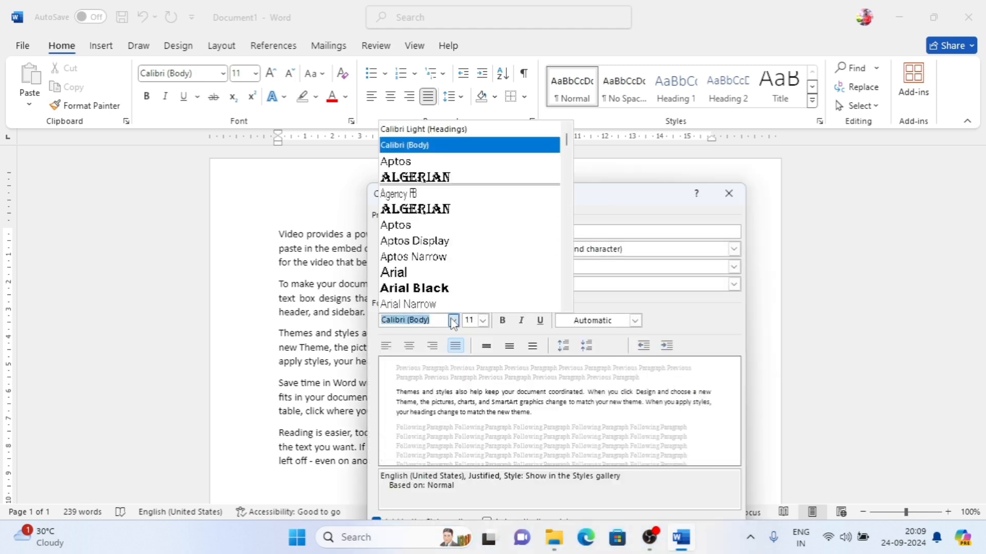
{"action": "left_click", "coordinate": [424, 230]}
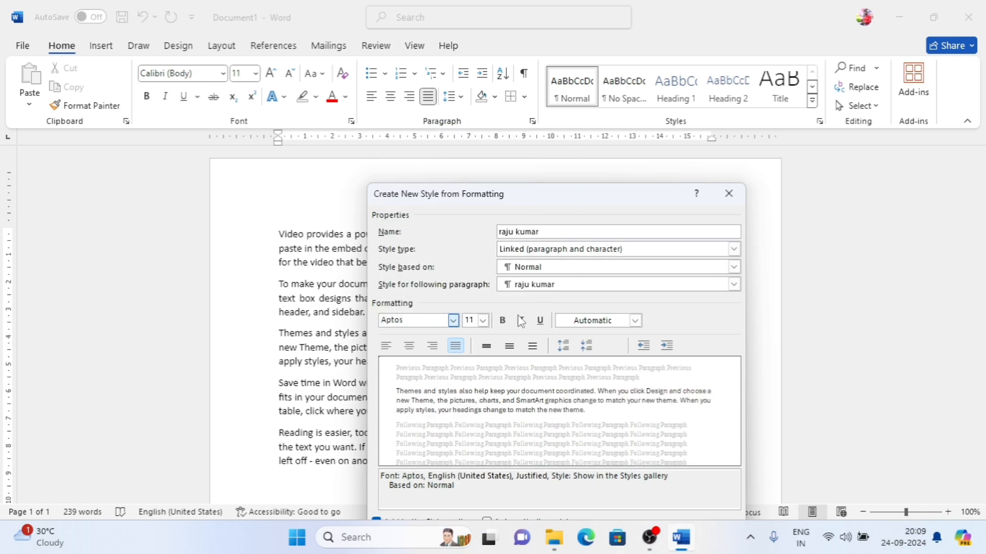
{"action": "left_click", "coordinate": [482, 320]}
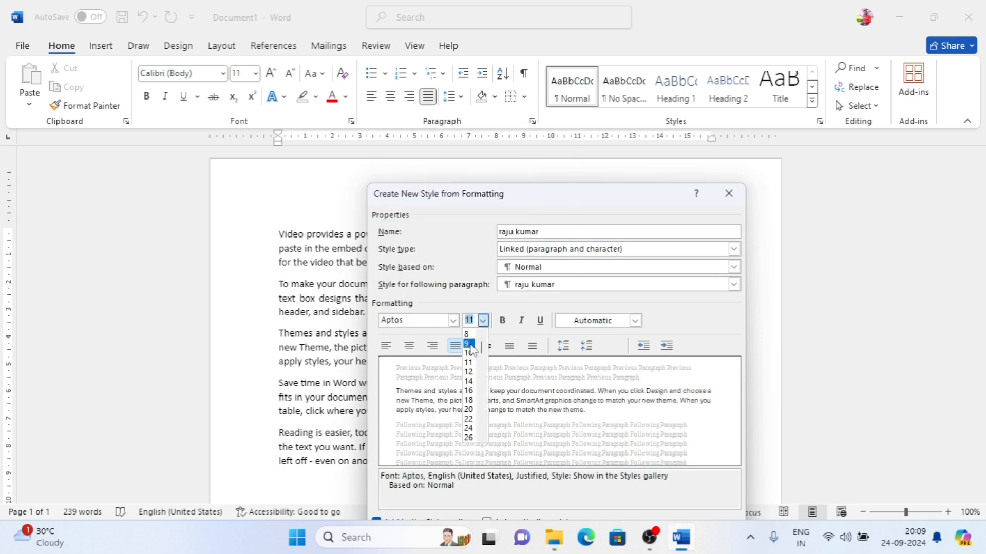
{"action": "left_click", "coordinate": [469, 400]}
{"action": "left_click", "coordinate": [502, 323]}
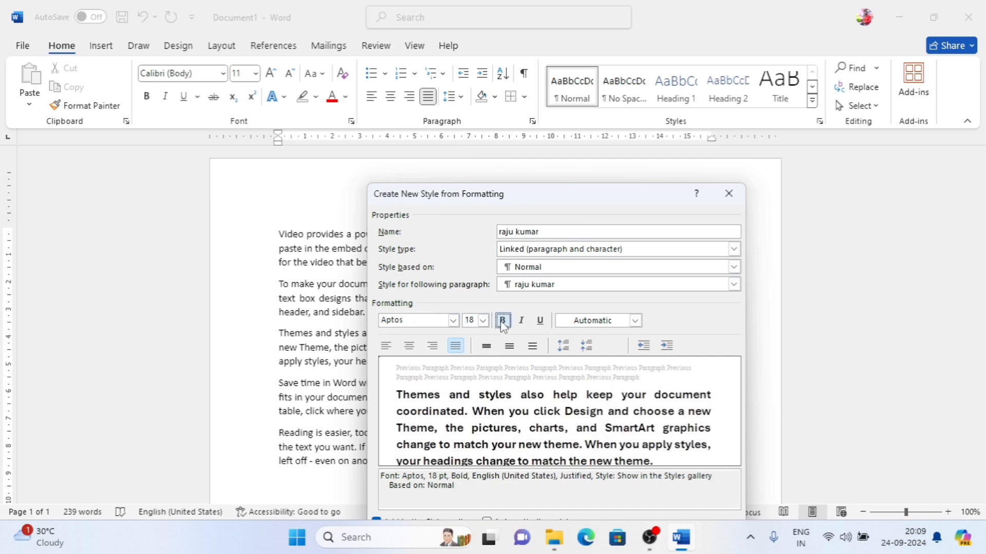
{"action": "left_click", "coordinate": [636, 320]}
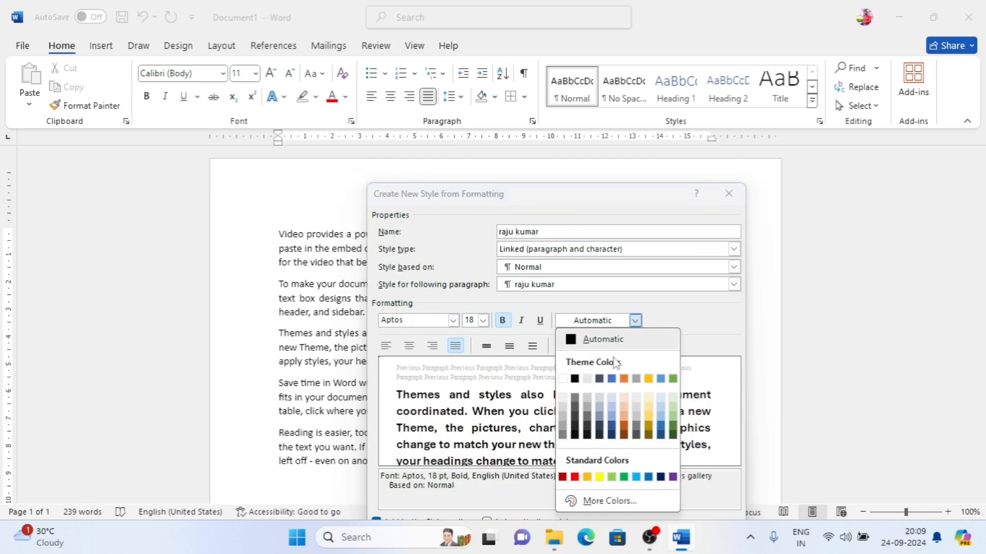
{"action": "left_click", "coordinate": [613, 378]}
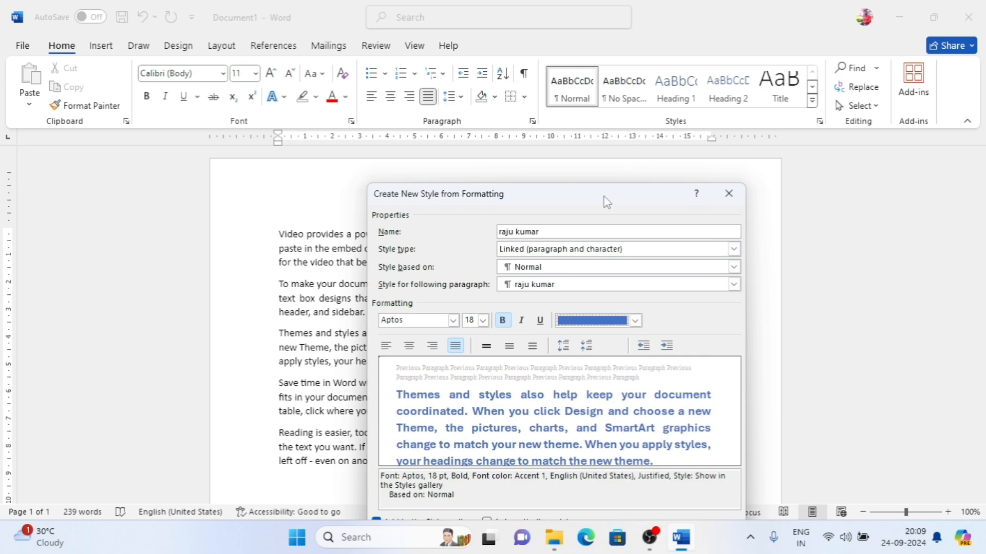
{"action": "left_click_drag", "start_coordinate": [605, 199], "coordinate": [576, 99]}
{"action": "left_click", "coordinate": [610, 461]}
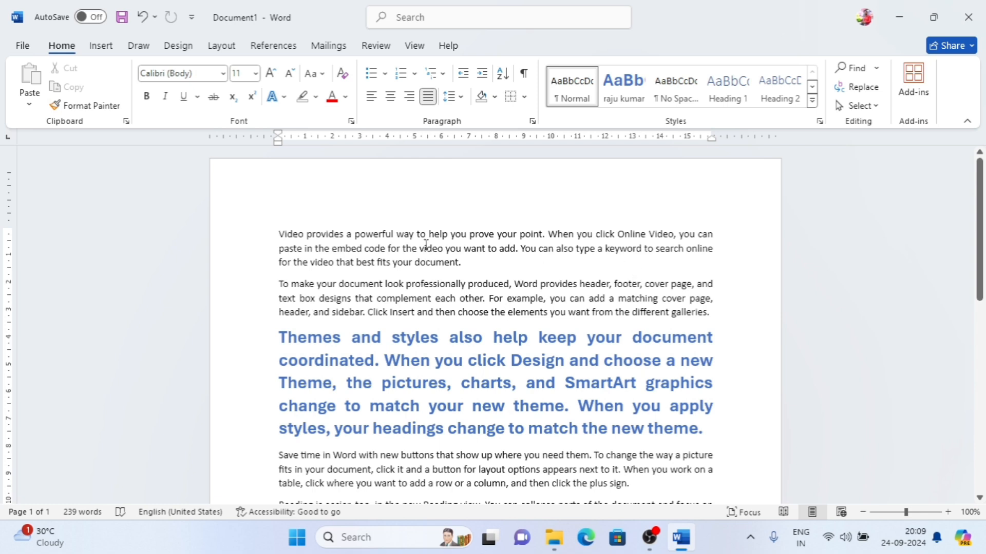
Apply the custom style to the first paragraph, undo it, and expand the Styles gallery.
{"action": "left_click_drag", "start_coordinate": [466, 262], "coordinate": [278, 232]}
{"action": "left_click", "coordinate": [625, 100]}
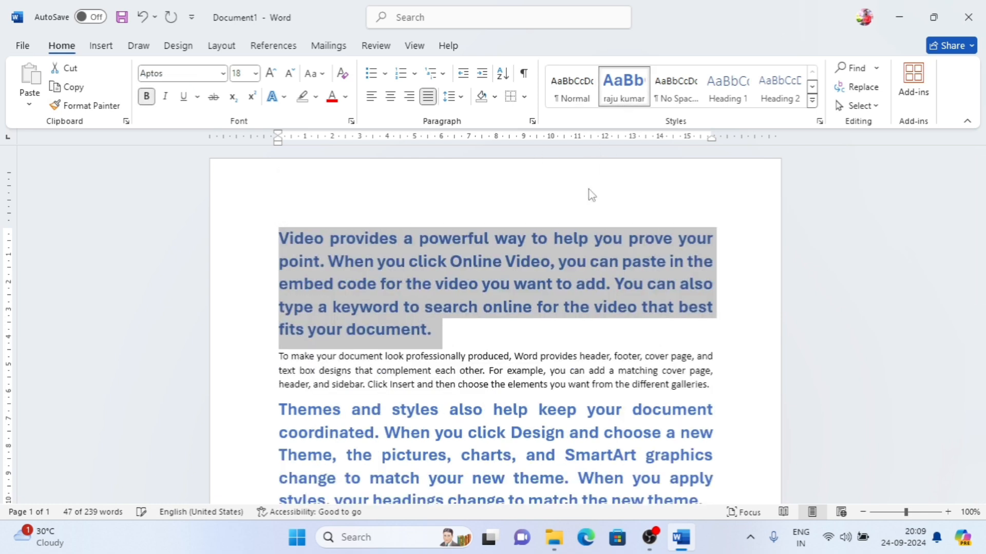
{"action": "left_click", "coordinate": [468, 321]}
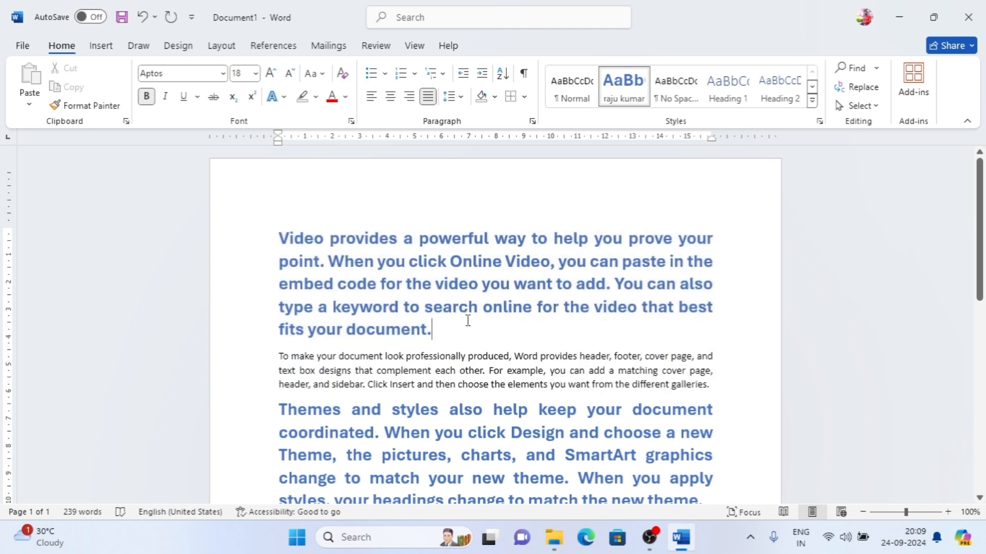
{"action": "key", "text": "ctrl+z"}
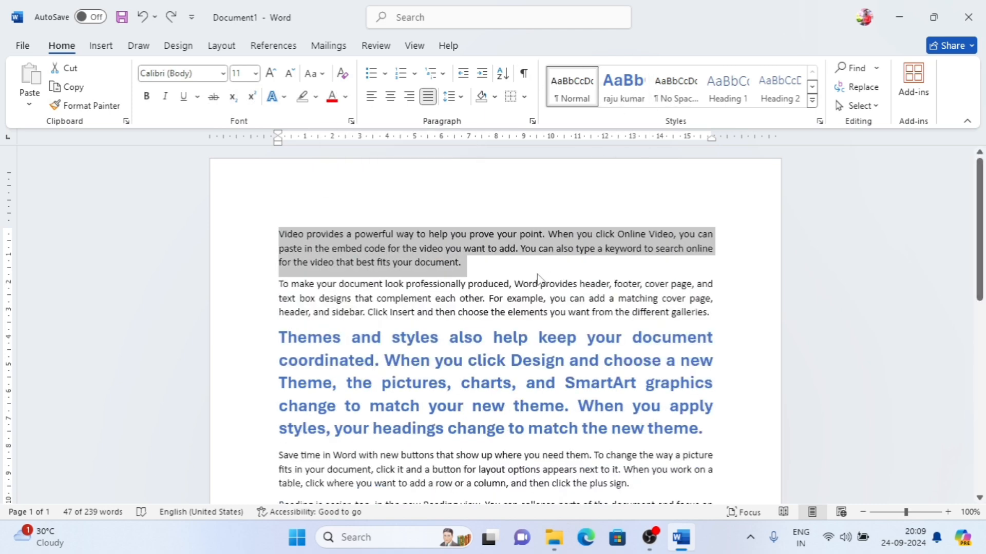
{"action": "left_click", "coordinate": [490, 271]}
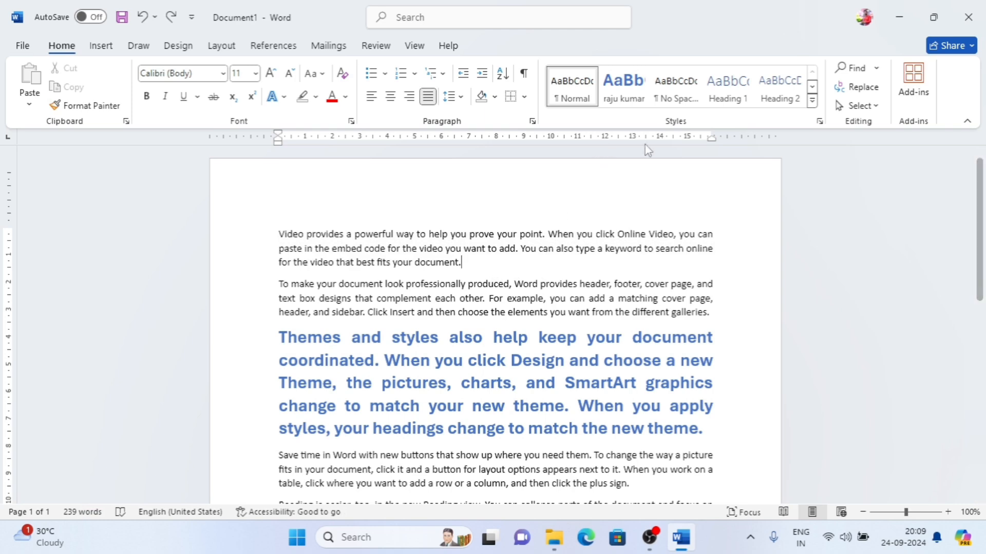
{"action": "left_click", "coordinate": [812, 101]}
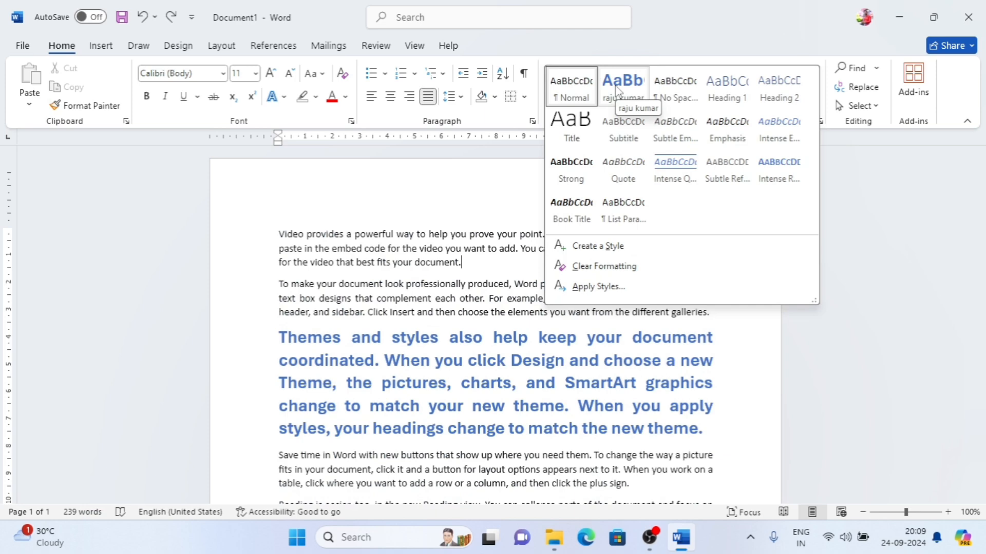
Modify the custom style so its font colour is Automatic.
{"action": "right_click", "coordinate": [617, 90]}
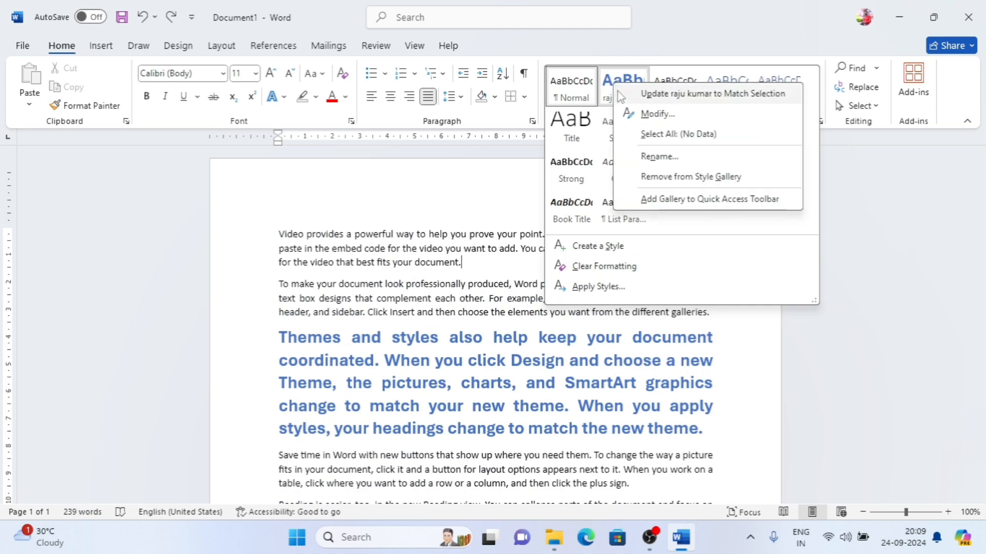
{"action": "left_click", "coordinate": [655, 113]}
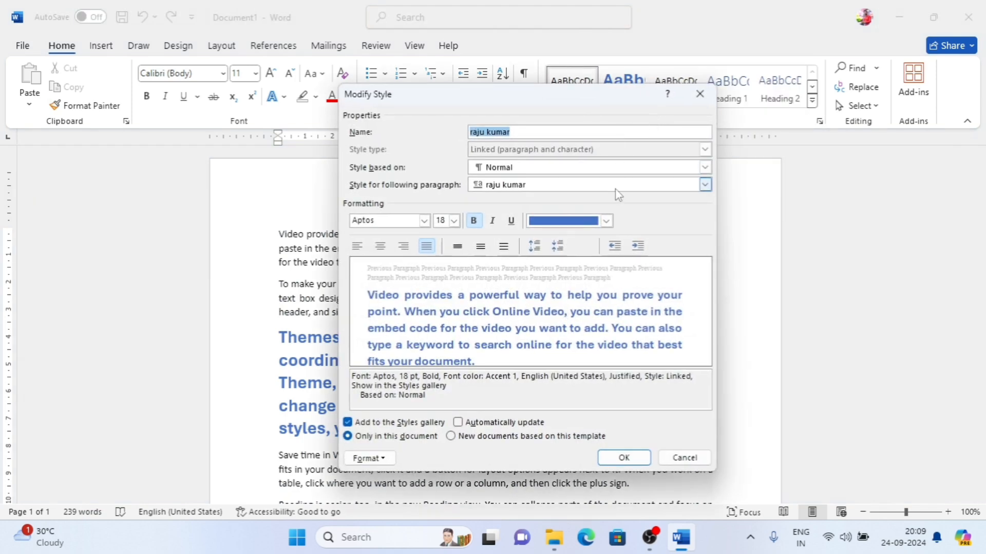
{"action": "left_click", "coordinate": [607, 221]}
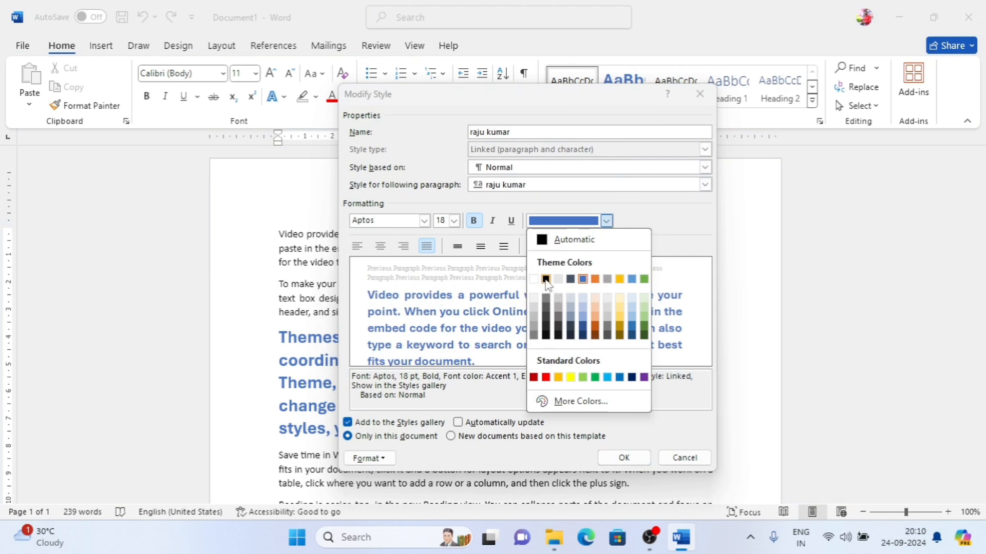
{"action": "left_click", "coordinate": [540, 239]}
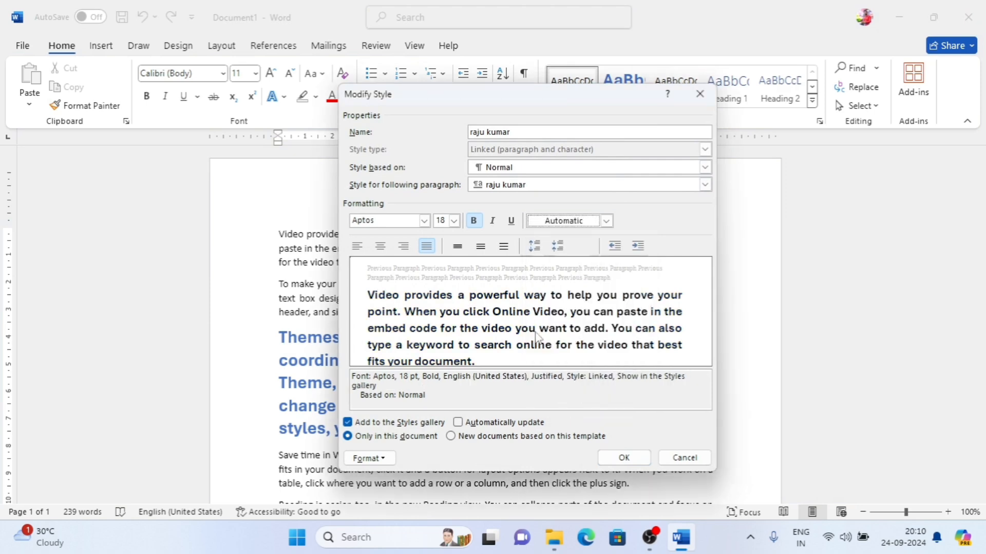
{"action": "left_click", "coordinate": [612, 460]}
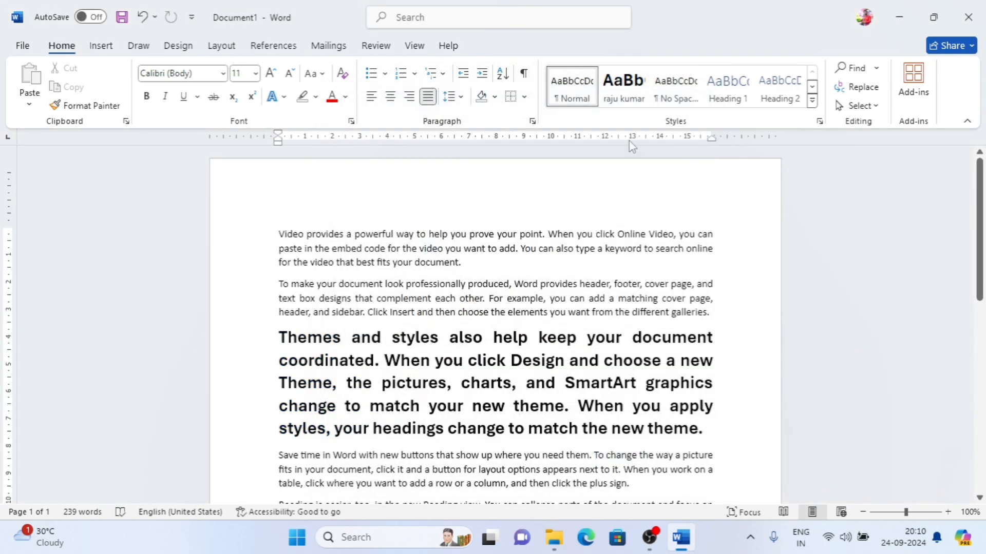
Rename the custom style to a new name and select the first paragraph.
{"action": "left_click", "coordinate": [812, 101]}
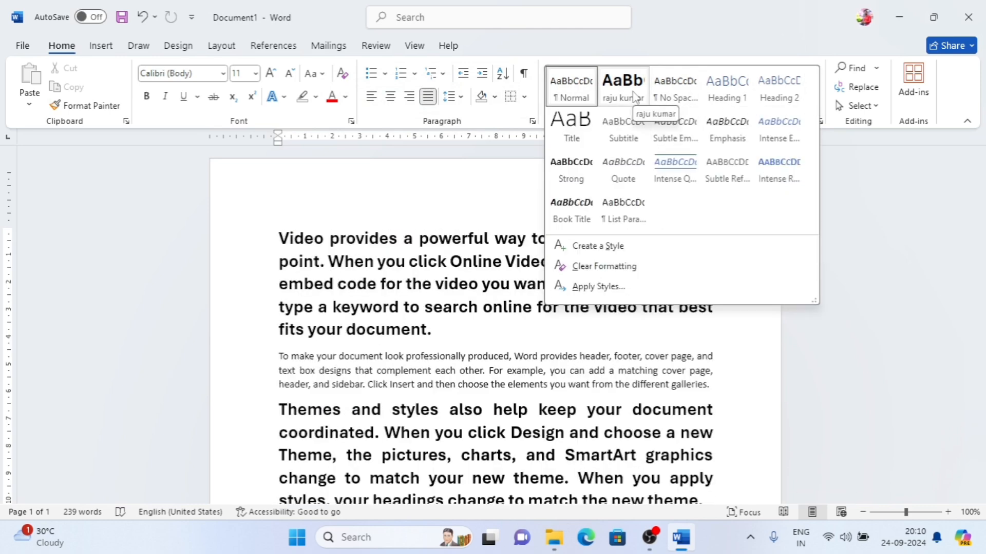
{"action": "right_click", "coordinate": [635, 97]}
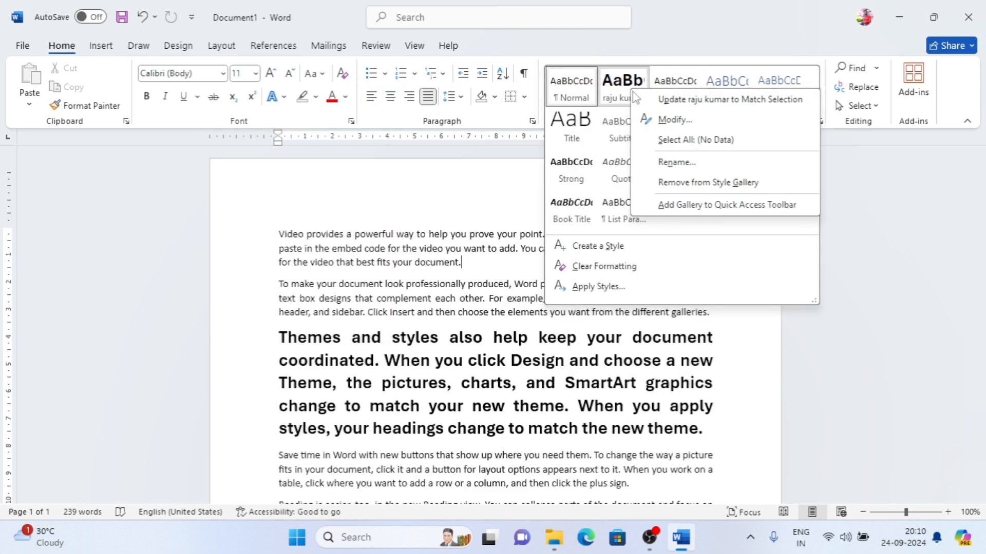
{"action": "left_click", "coordinate": [670, 166]}
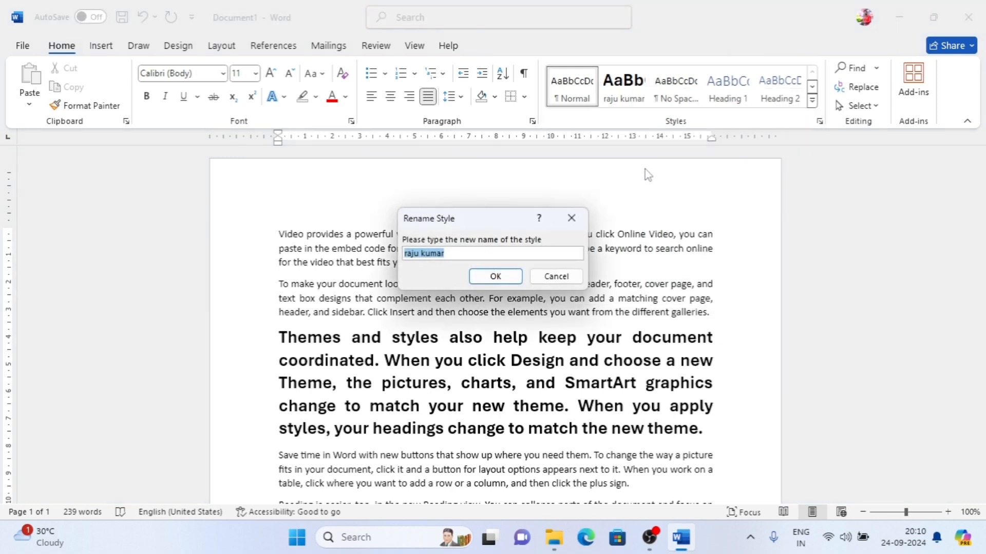
{"action": "key", "text": "BackSpace"}
{"action": "left_click", "coordinate": [507, 272]}
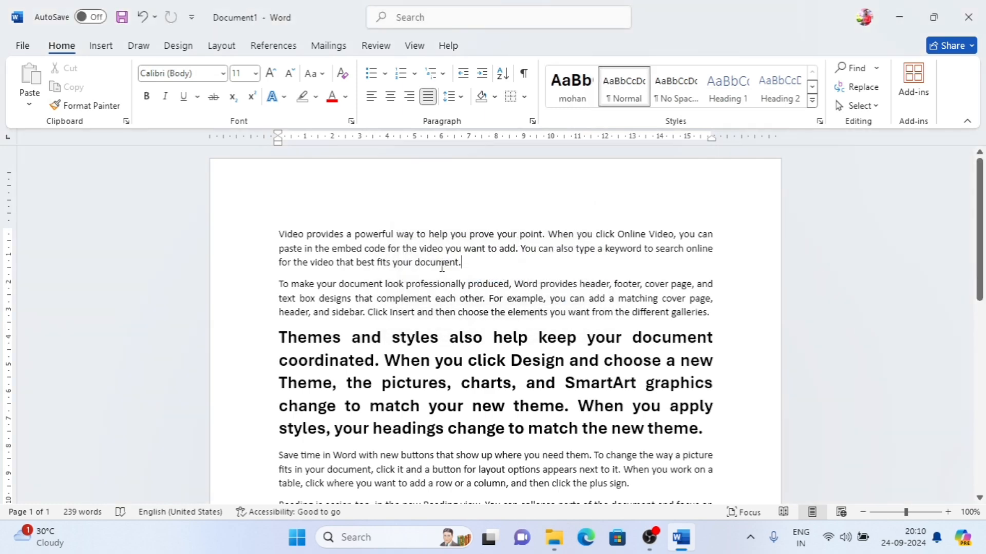
{"action": "left_click_drag", "start_coordinate": [476, 263], "coordinate": [278, 234]}
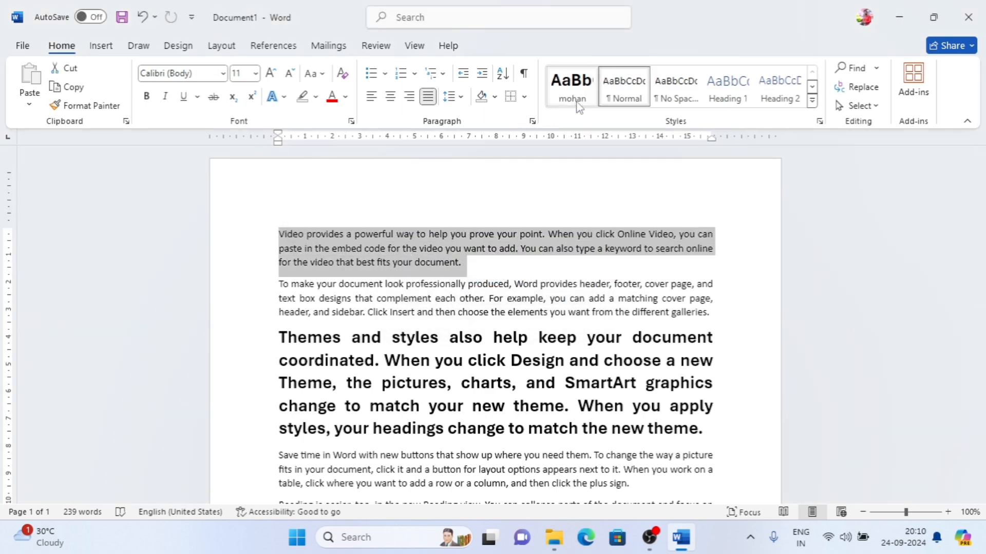
Apply the renamed style to the first paragraph, then reset it with Clear Formatting.
{"action": "left_click", "coordinate": [570, 87]}
{"action": "left_click", "coordinate": [453, 328]}
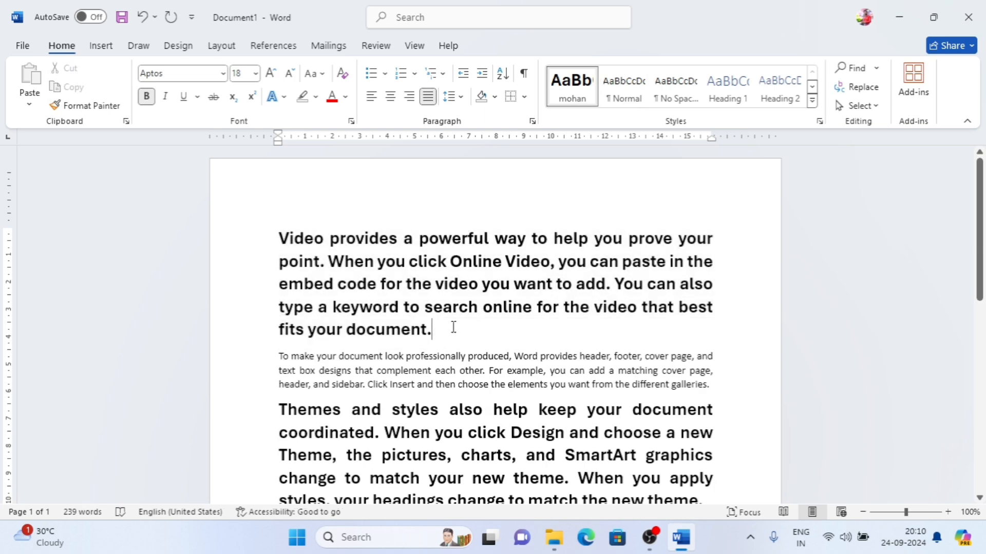
{"action": "left_click", "coordinate": [812, 101]}
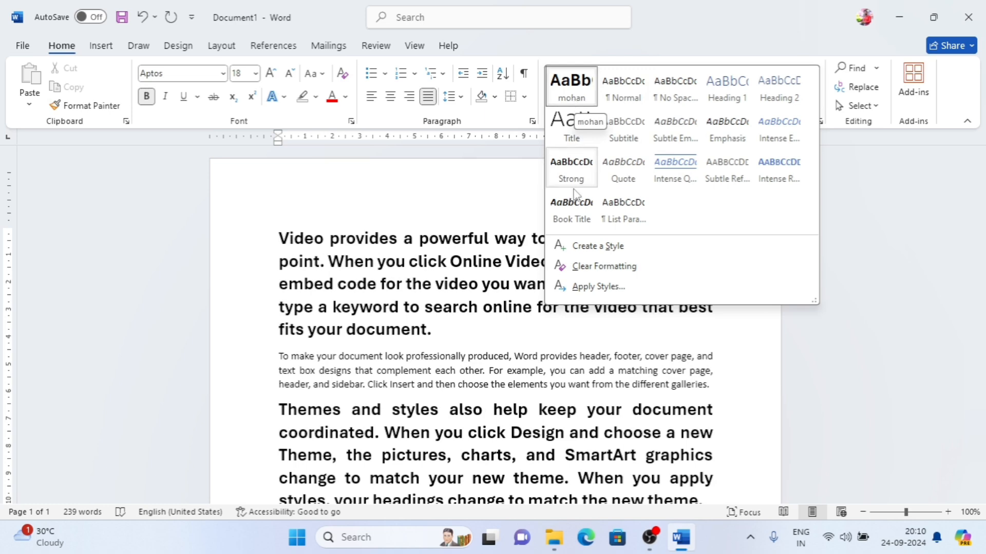
{"action": "left_click", "coordinate": [605, 267]}
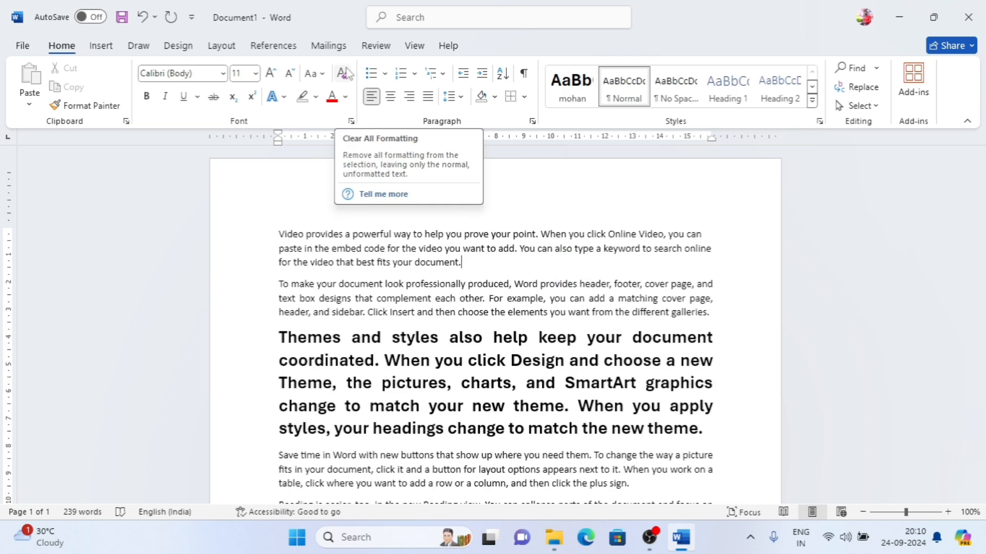
Remove the renamed custom style from the Style Gallery.
{"action": "left_click", "coordinate": [812, 101]}
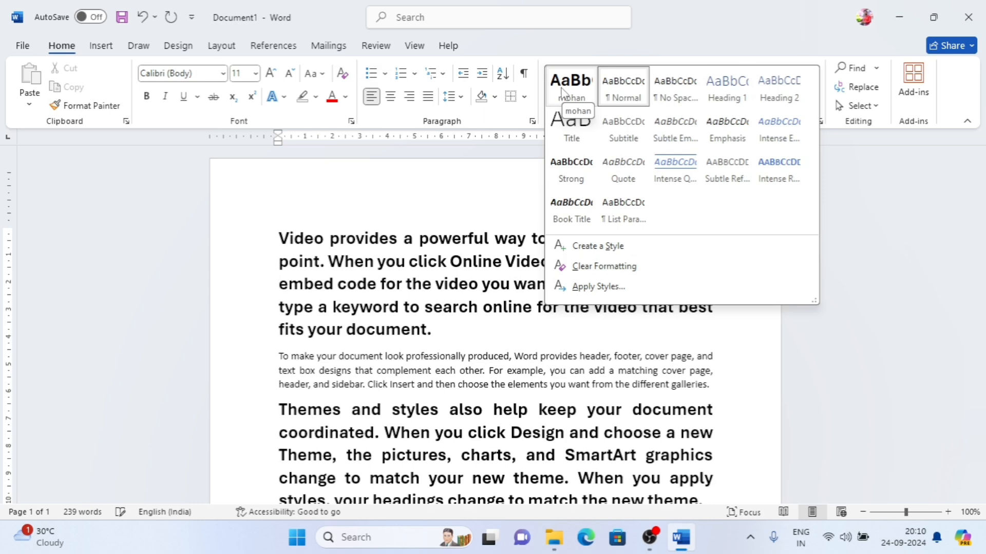
{"action": "right_click", "coordinate": [562, 92]}
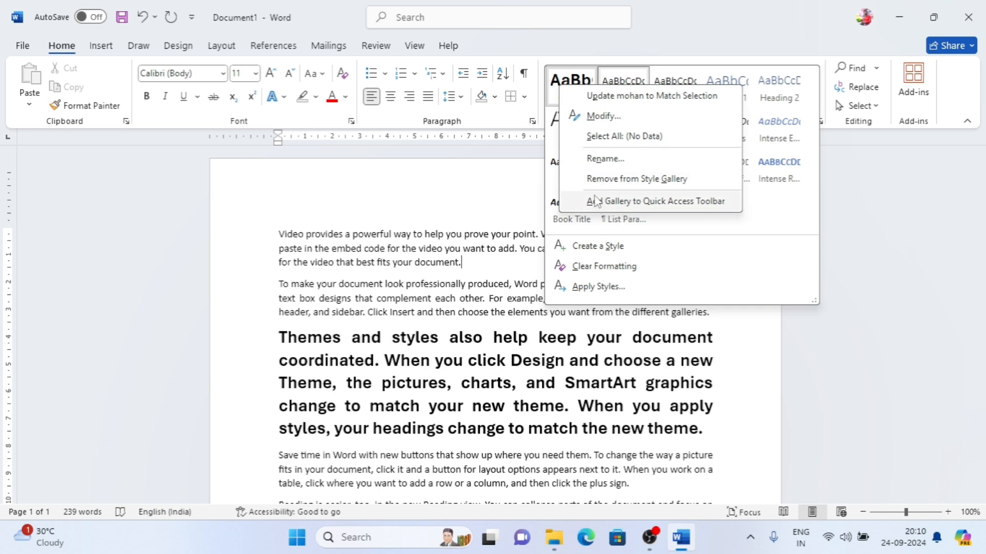
{"action": "left_click", "coordinate": [636, 179]}
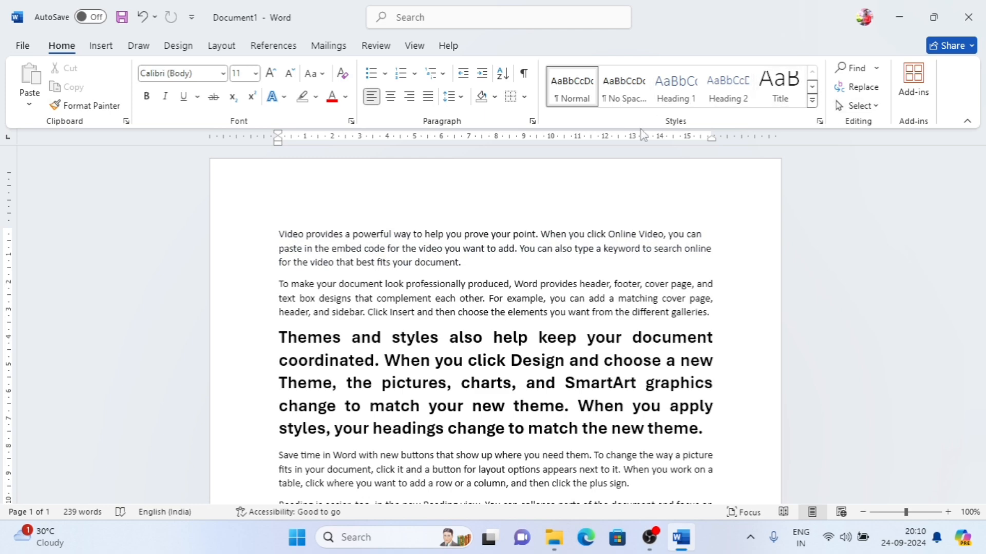
{"action": "left_click", "coordinate": [812, 103]}
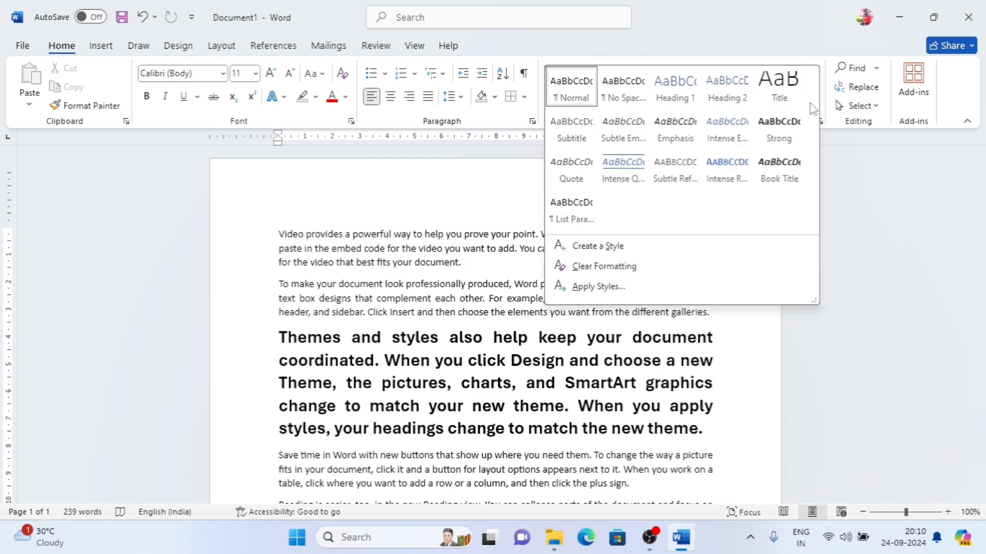
{"action": "left_click", "coordinate": [500, 246]}
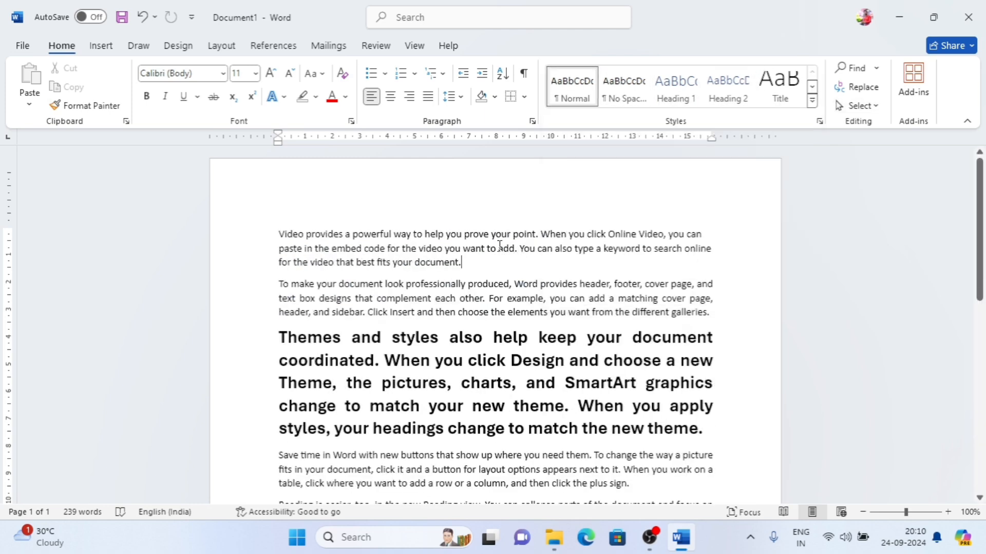
{"action": "left_click", "coordinate": [877, 69]}
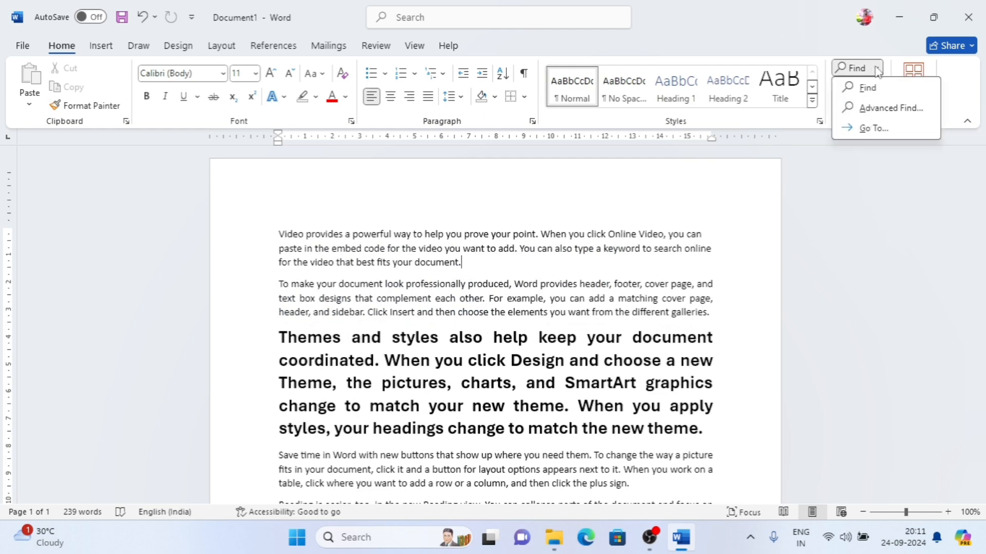
{"action": "left_click", "coordinate": [873, 88]}
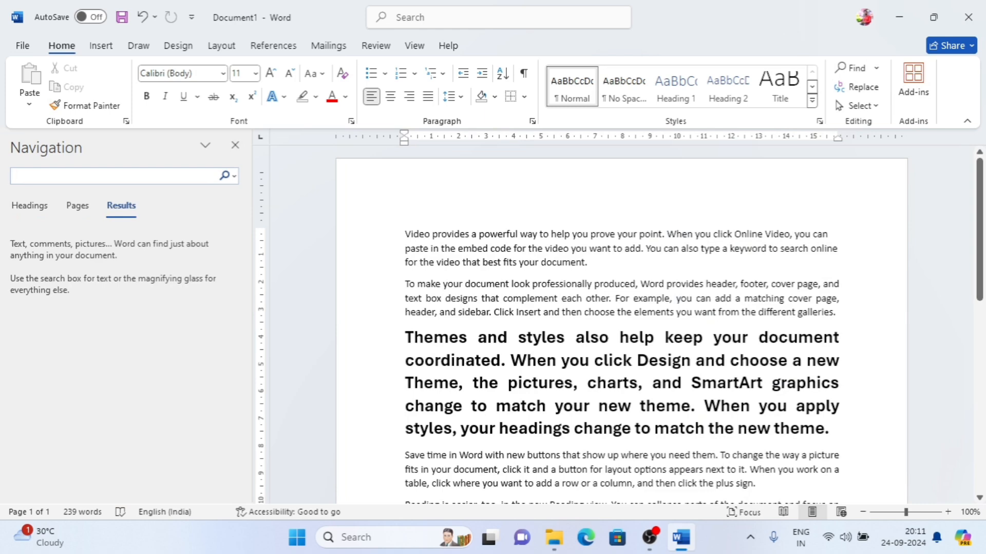
{"action": "type", "text": "vide"}
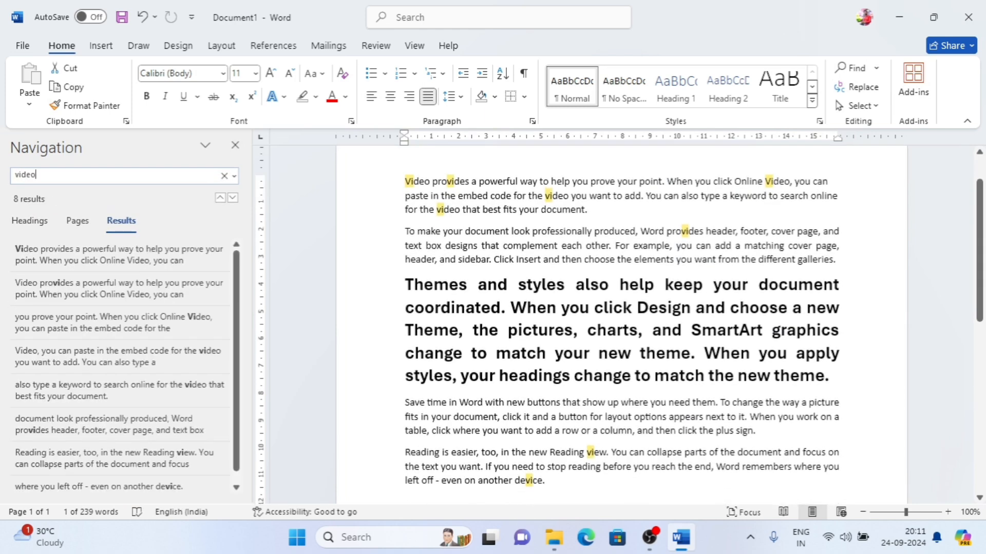
{"action": "type", "text": "o"}
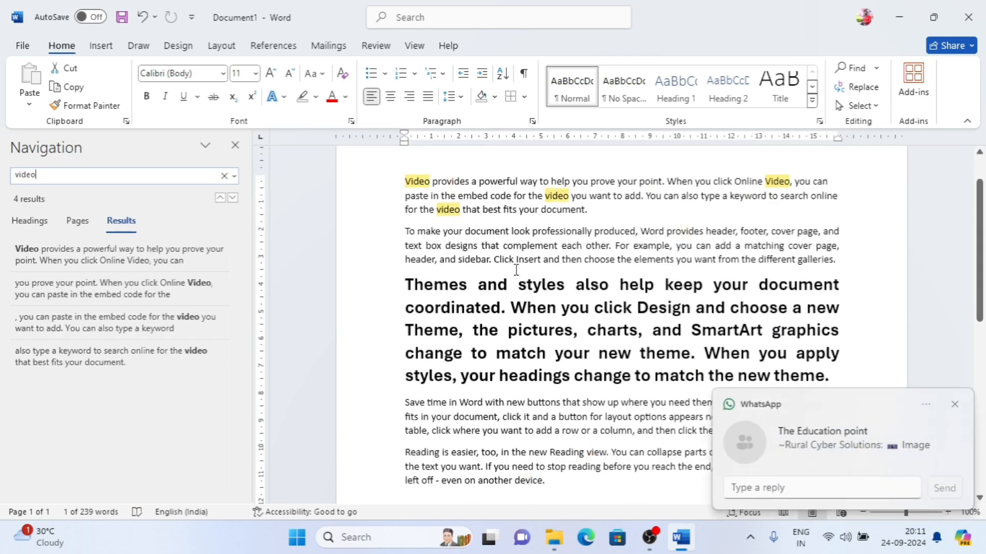
{"action": "left_click", "coordinate": [954, 404]}
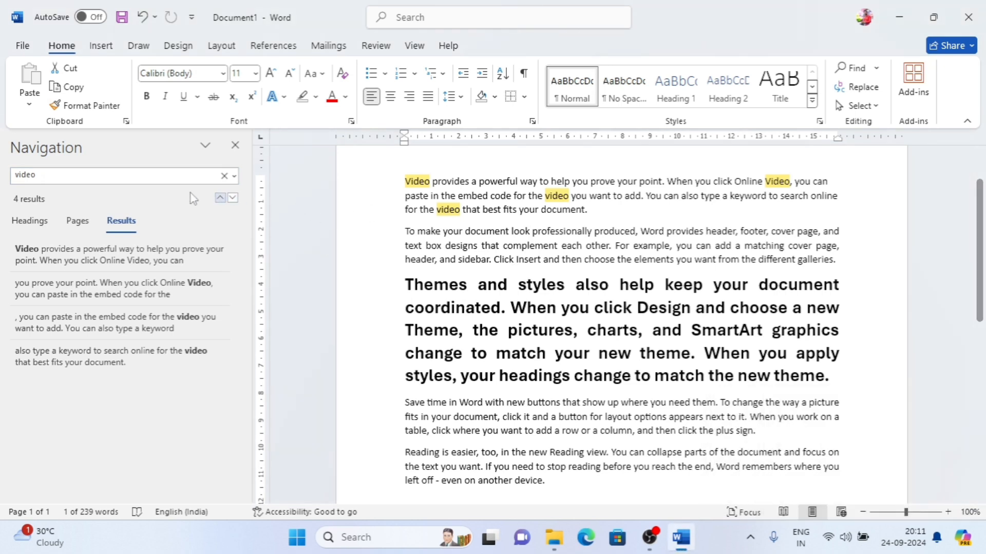
{"action": "left_click", "coordinate": [78, 221]}
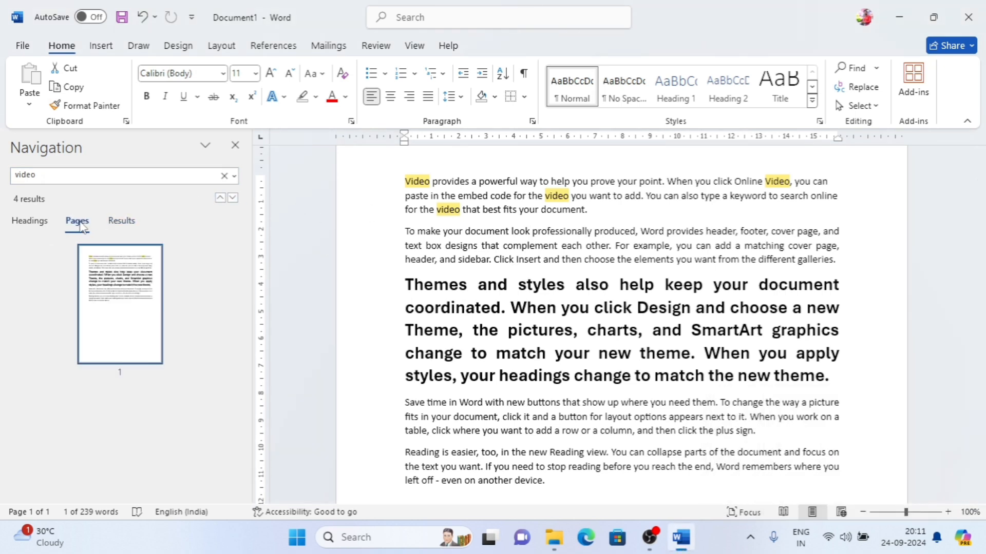
{"action": "left_click", "coordinate": [42, 223]}
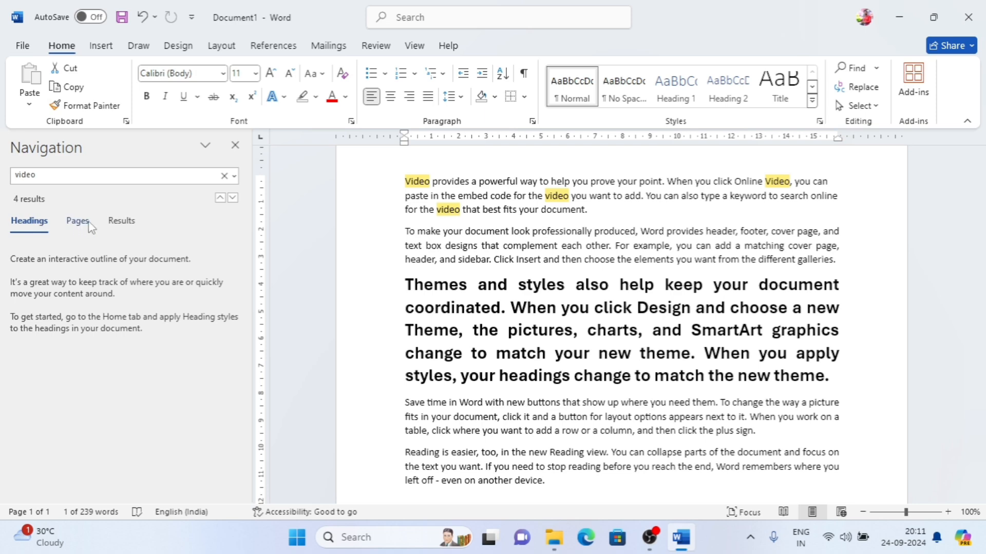
{"action": "left_click", "coordinate": [121, 221]}
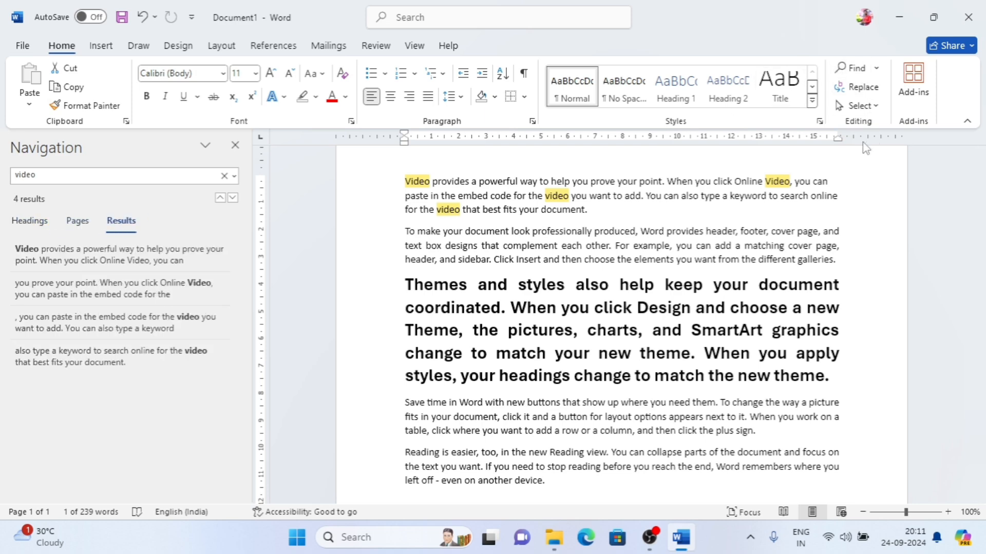
{"action": "left_click", "coordinate": [235, 145]}
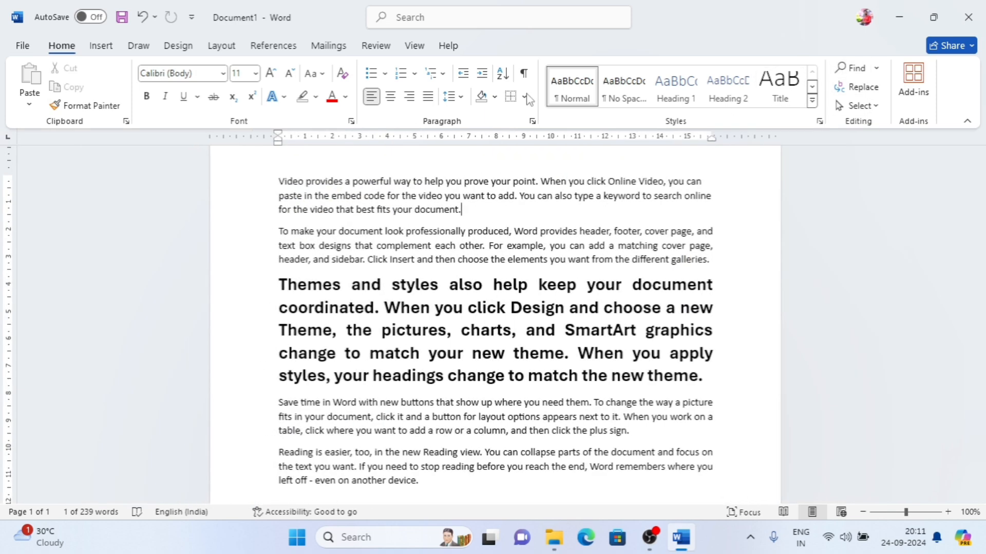
{"action": "left_click", "coordinate": [876, 70]}
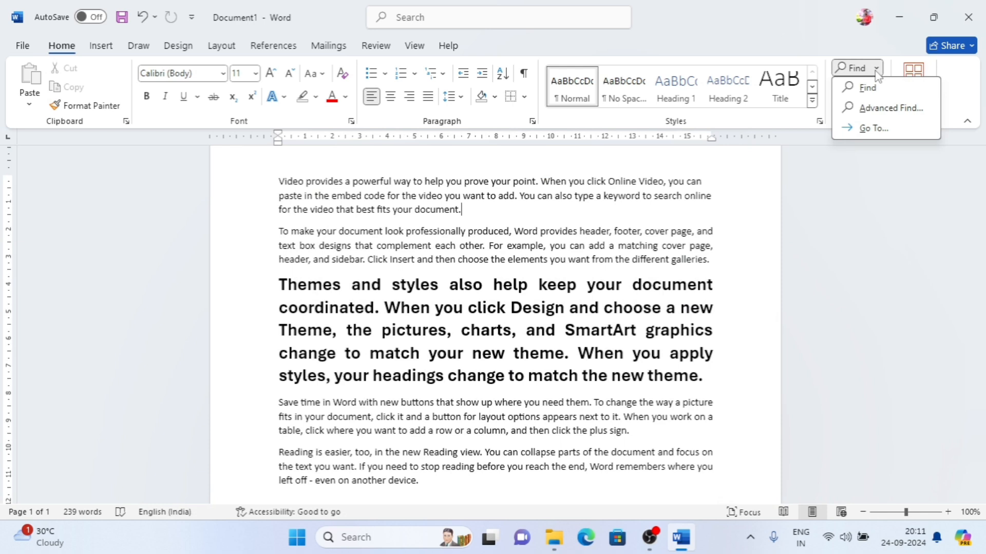
{"action": "left_click", "coordinate": [876, 109]}
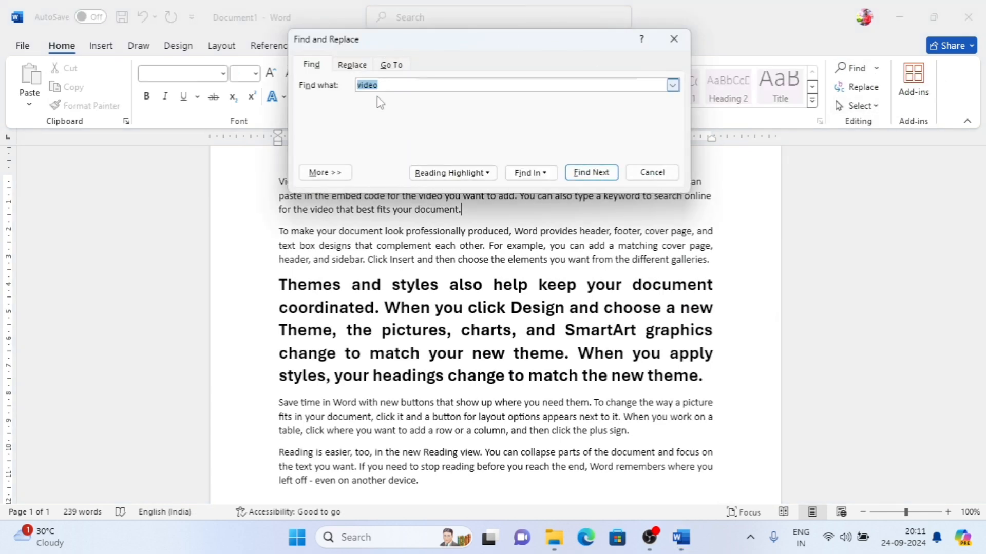
{"action": "left_click", "coordinate": [351, 66]}
{"action": "left_click", "coordinate": [313, 66]}
{"action": "left_click", "coordinate": [392, 67]}
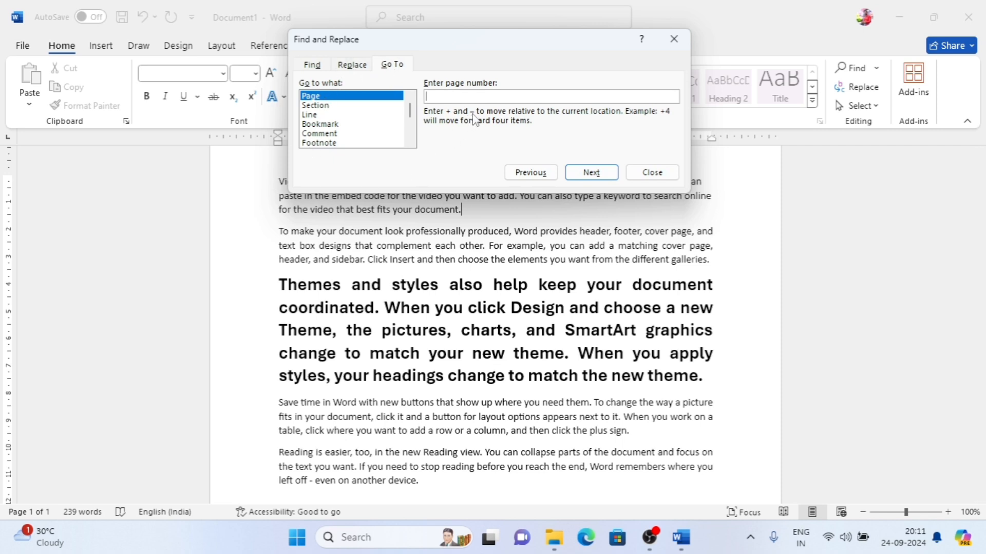
{"action": "left_click", "coordinate": [673, 39]}
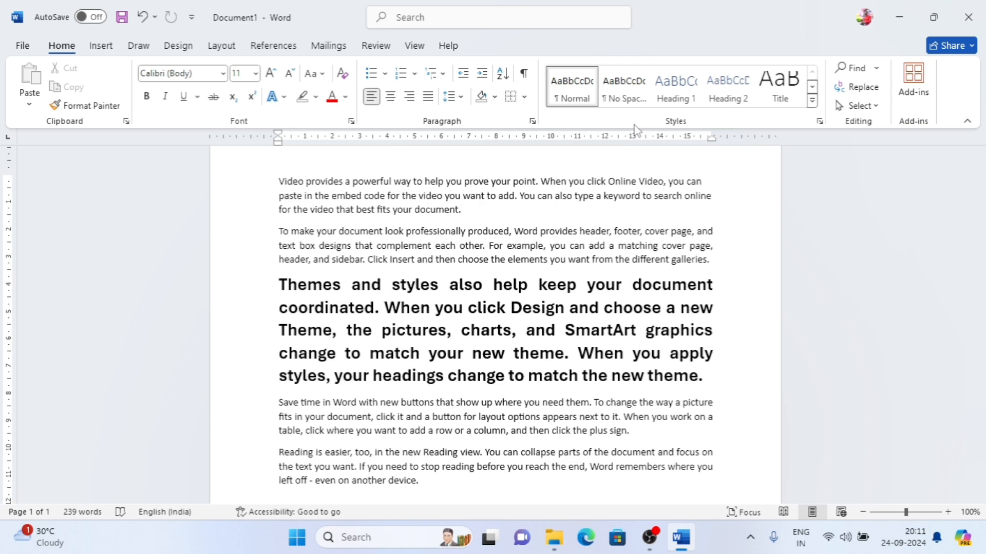
Copy all the text and paste it at the end, reaching 1195 words, then return to the top.
{"action": "key", "text": "ctrl+a"}
{"action": "key", "text": "ctrl+c"}
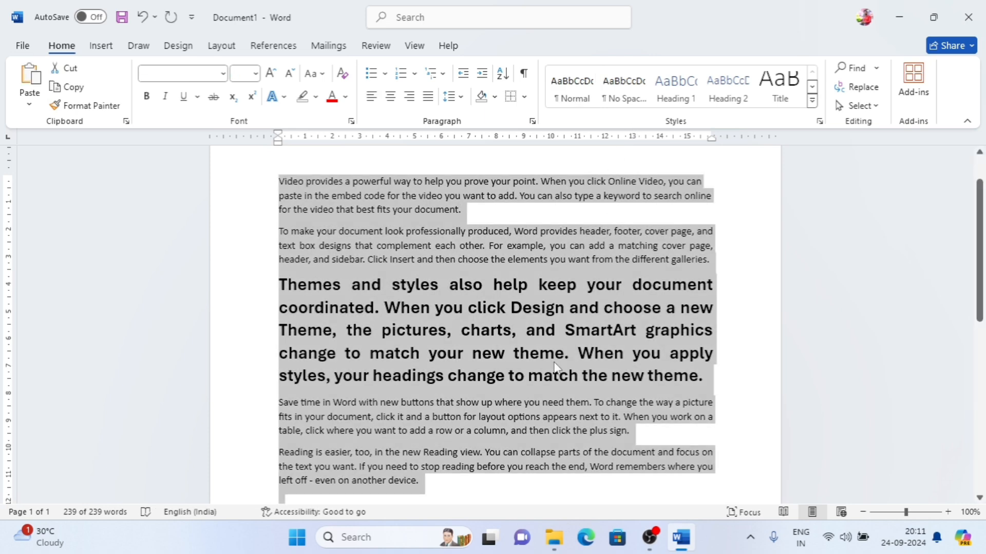
{"action": "left_click", "coordinate": [439, 490]}
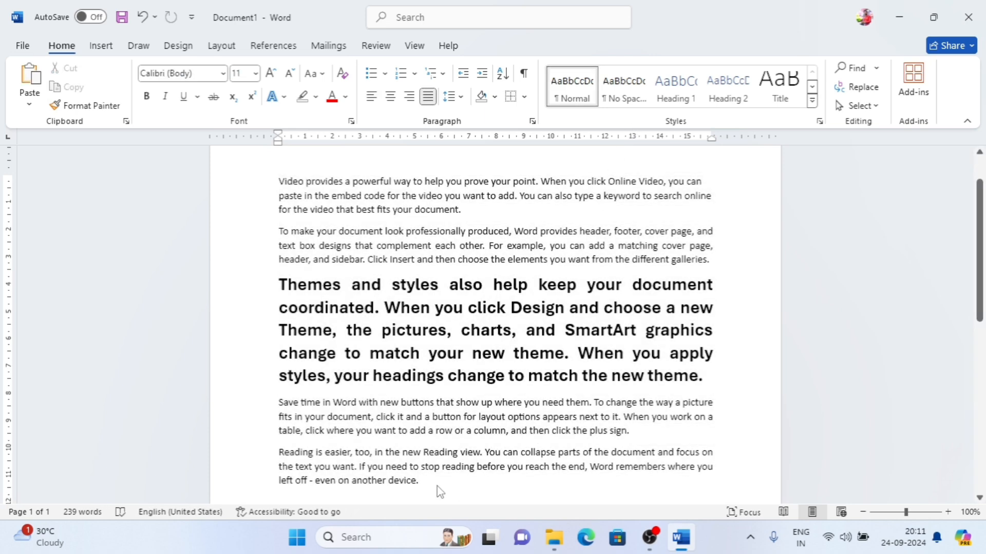
{"action": "key", "text": "ctrl+v"}
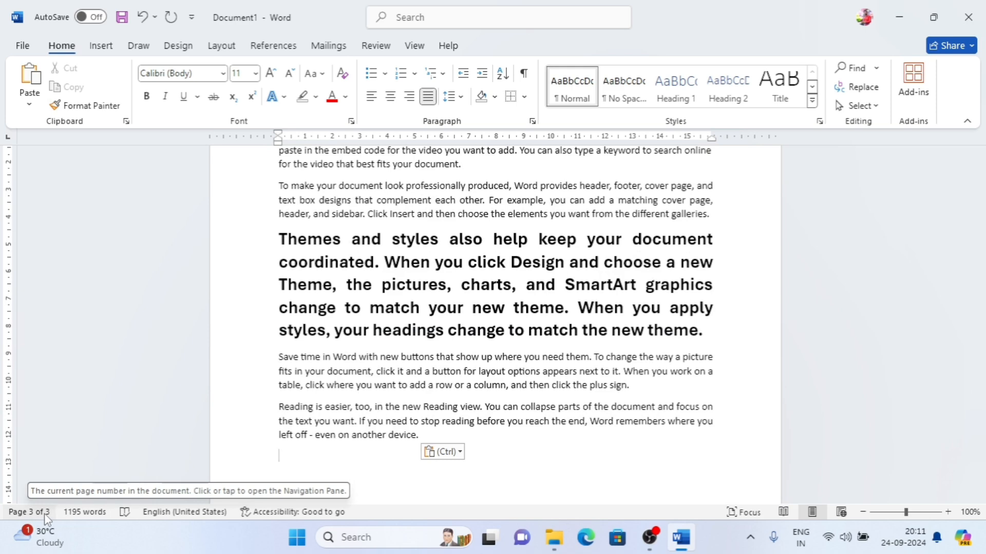
{"action": "key", "text": "ctrl+Home"}
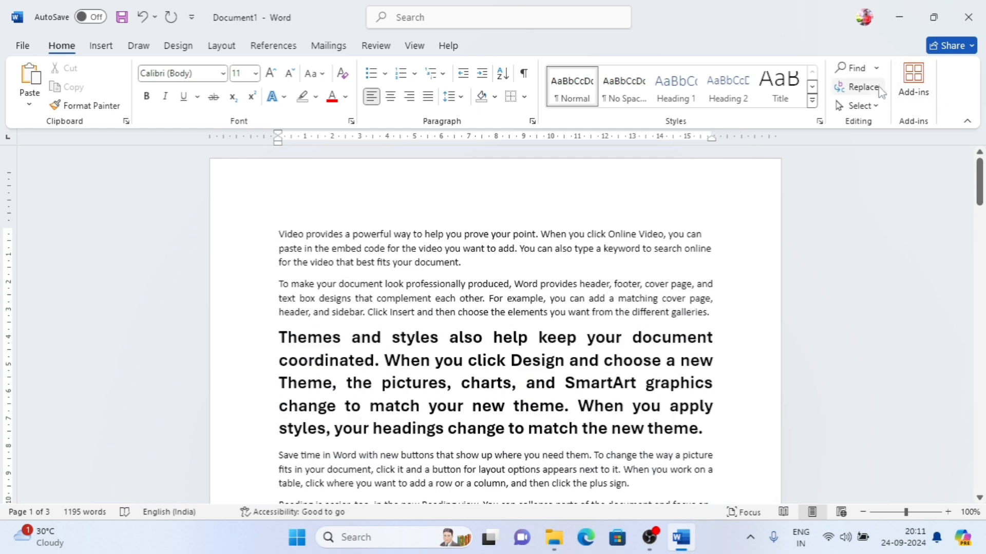
Use Find and Replace's Go To to jump to page 2.
{"action": "left_click", "coordinate": [876, 68]}
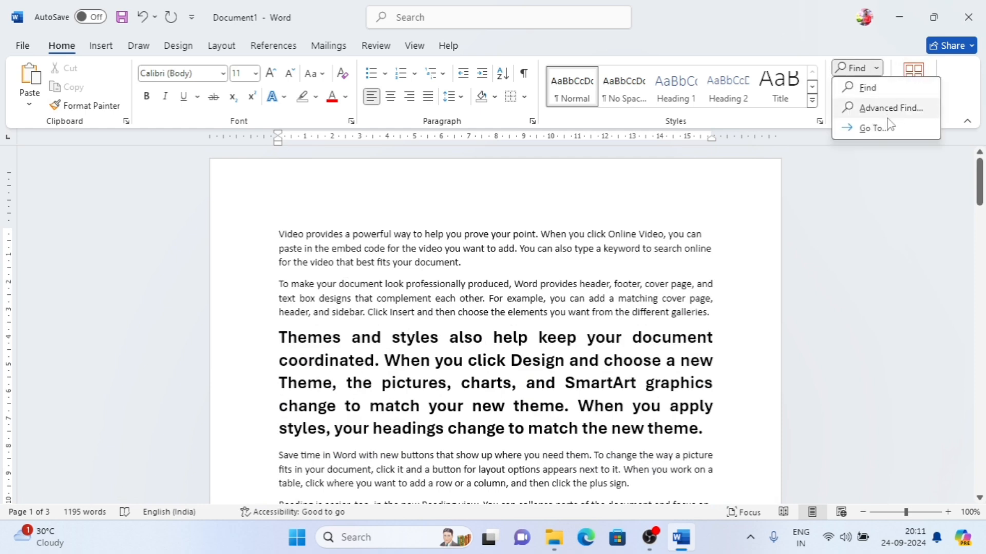
{"action": "left_click", "coordinate": [891, 108]}
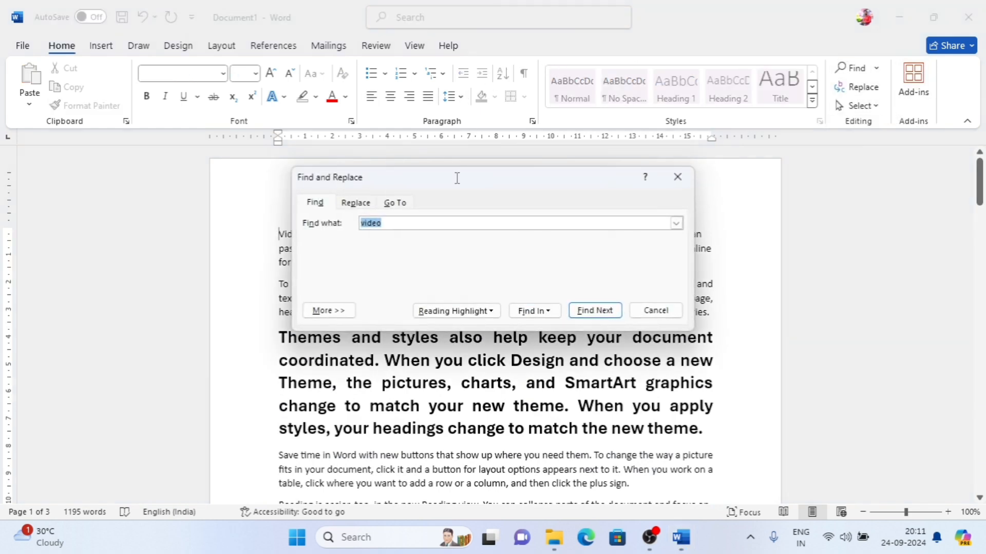
{"action": "left_click", "coordinate": [398, 205]}
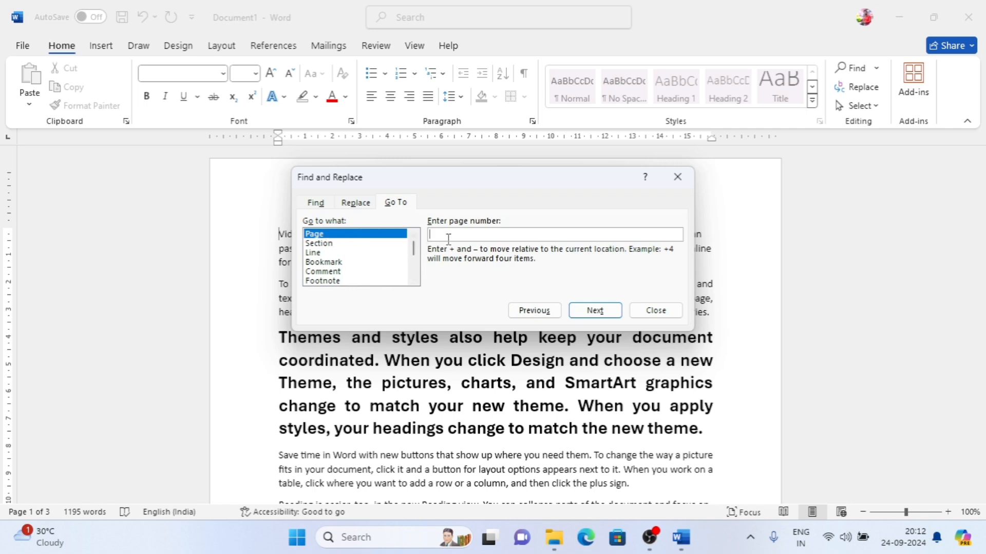
{"action": "type", "text": "2"}
{"action": "left_click", "coordinate": [595, 312]}
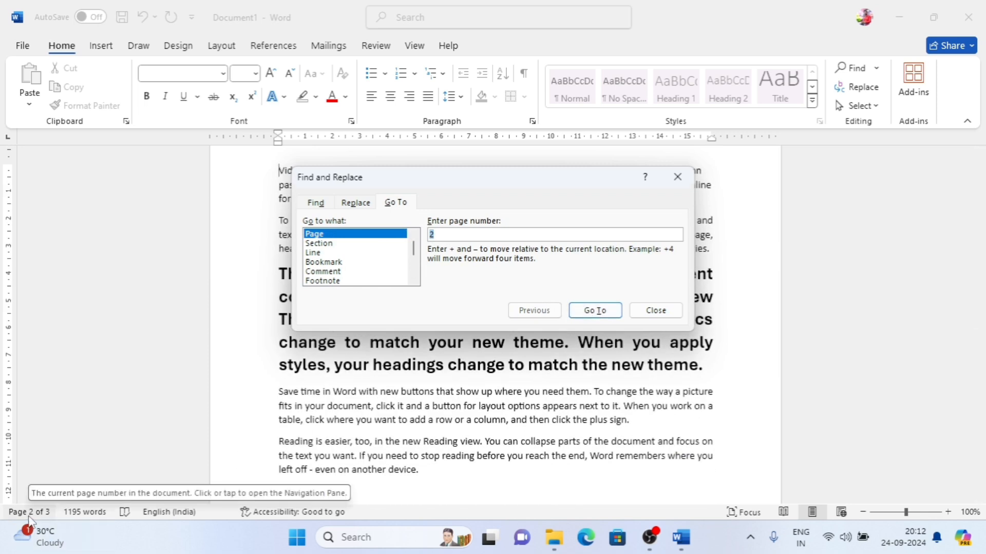
Use Go To by line number to jump to line 20.
{"action": "left_click", "coordinate": [313, 253]}
{"action": "left_click", "coordinate": [435, 232]}
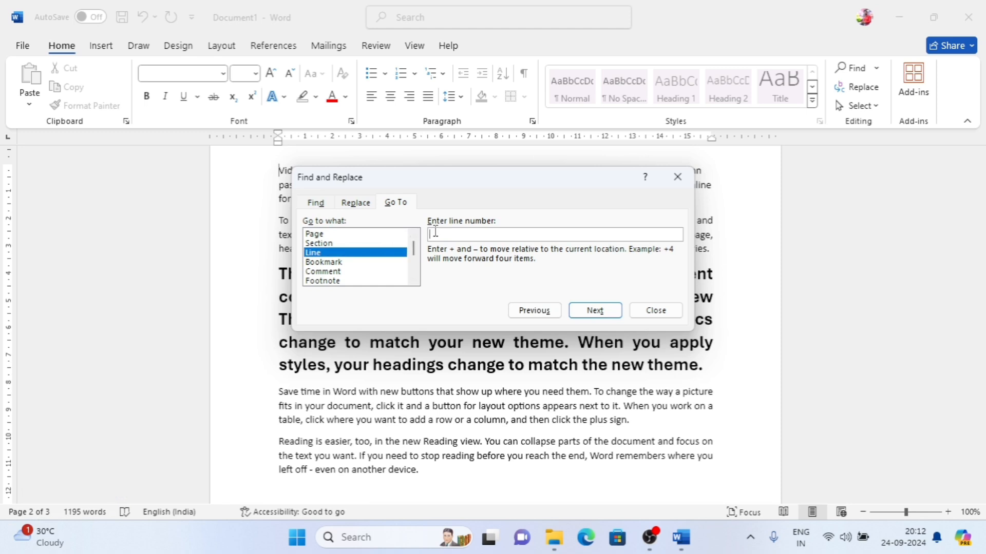
{"action": "type", "text": "20"}
{"action": "left_click", "coordinate": [594, 311]}
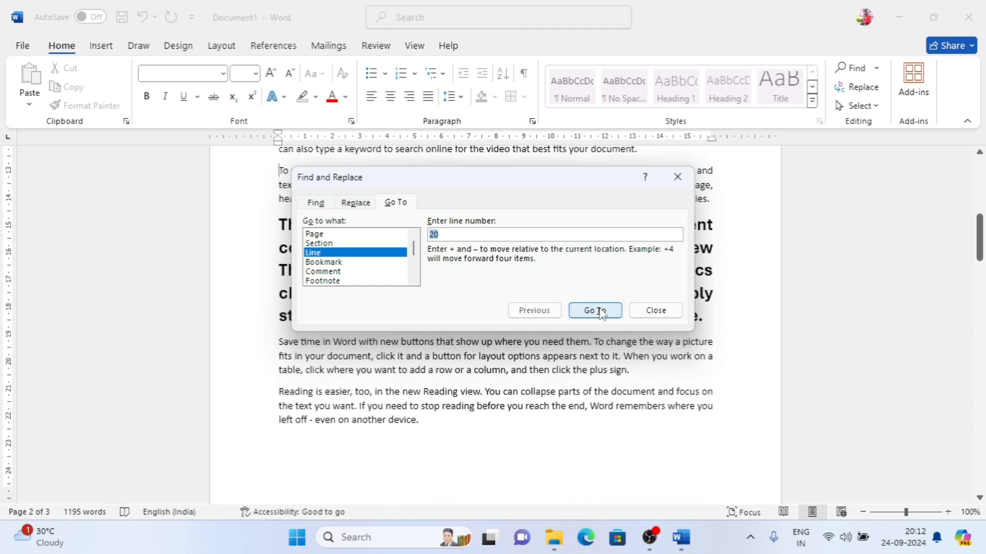
Close the Find and Replace dialog and scroll through the repeated text.
{"action": "left_click", "coordinate": [655, 310]}
{"action": "scroll", "coordinate": [445, 304], "scroll_direction": "up", "scroll_amount": 5}
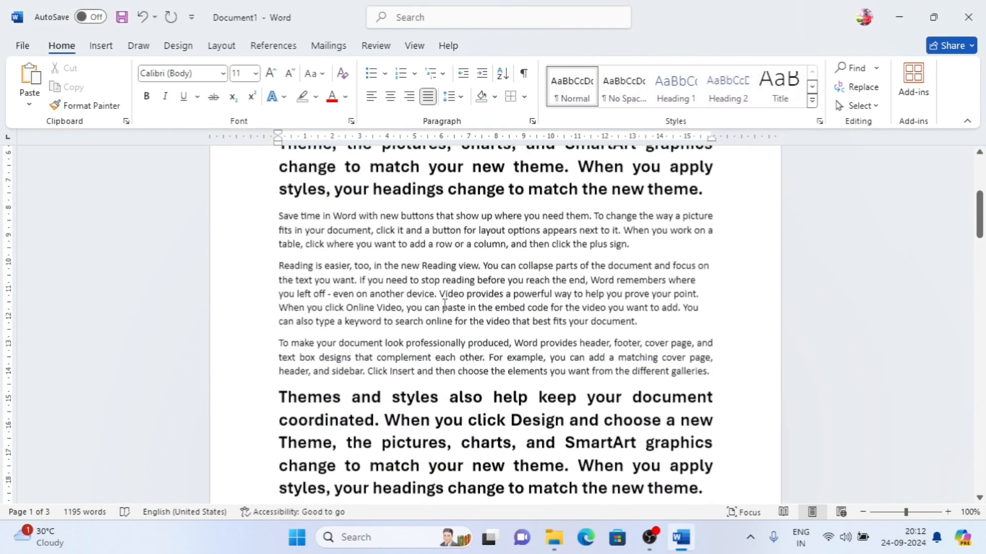
{"action": "scroll", "coordinate": [445, 305], "scroll_direction": "up", "scroll_amount": 2}
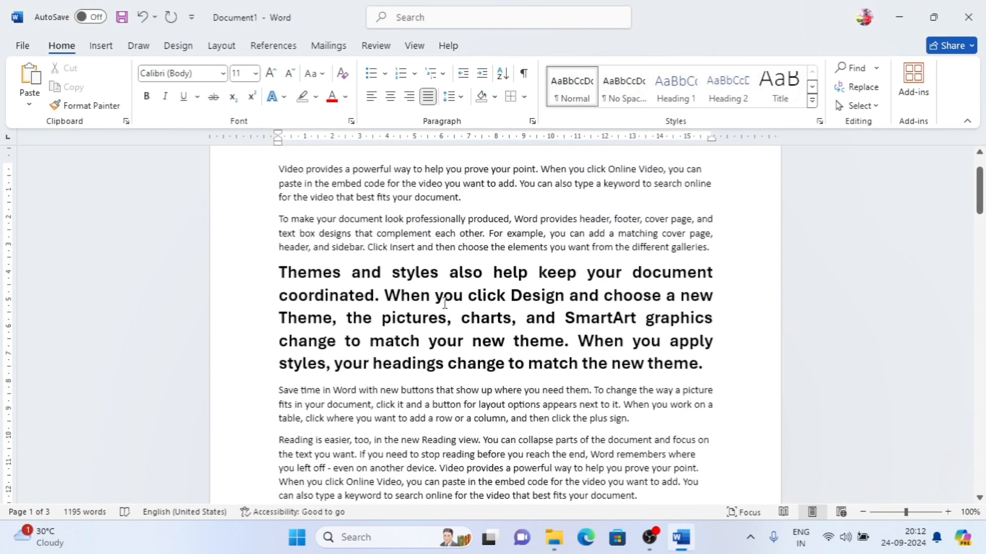
{"action": "scroll", "coordinate": [445, 303], "scroll_direction": "down", "scroll_amount": 1}
{"action": "scroll", "coordinate": [406, 271], "scroll_direction": "up", "scroll_amount": 2}
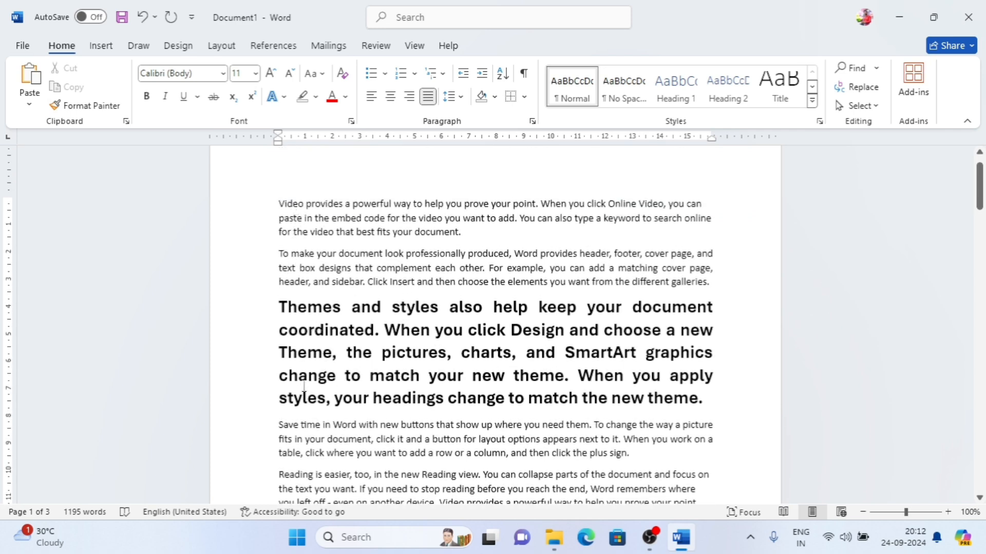
{"action": "scroll", "coordinate": [330, 383], "scroll_direction": "down", "scroll_amount": 5}
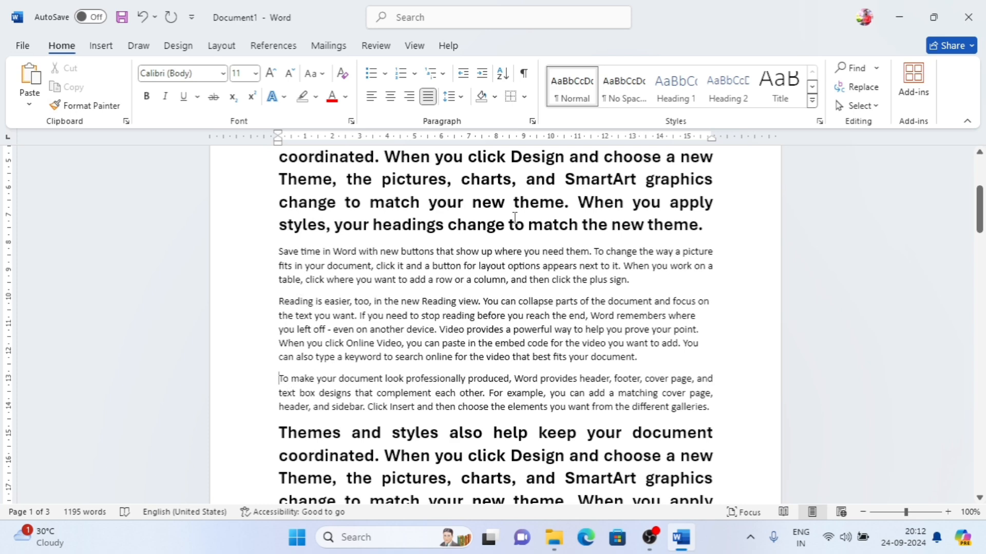
Open Advanced Find's Go To and set Go to what to Bookmark, then Footnote.
{"action": "left_click", "coordinate": [880, 71]}
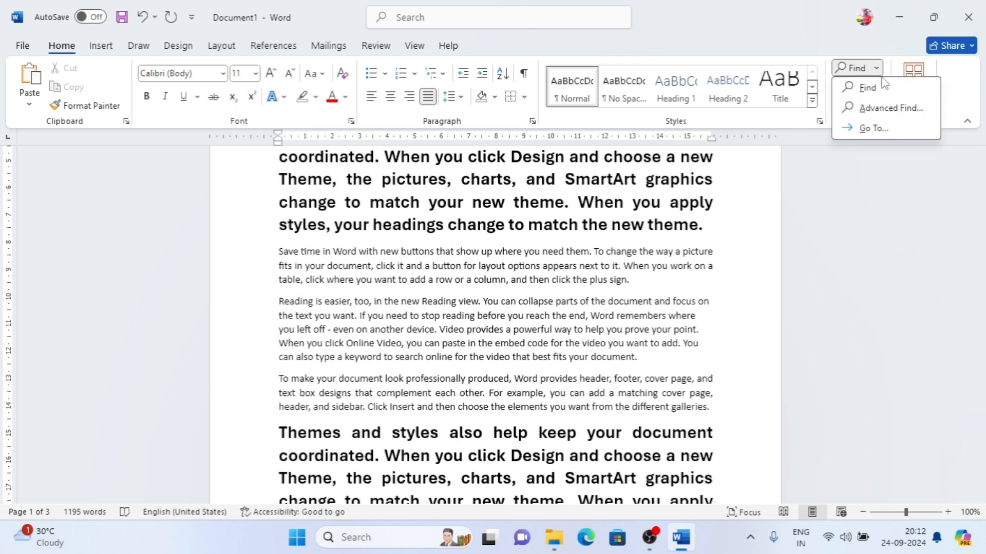
{"action": "left_click", "coordinate": [890, 106]}
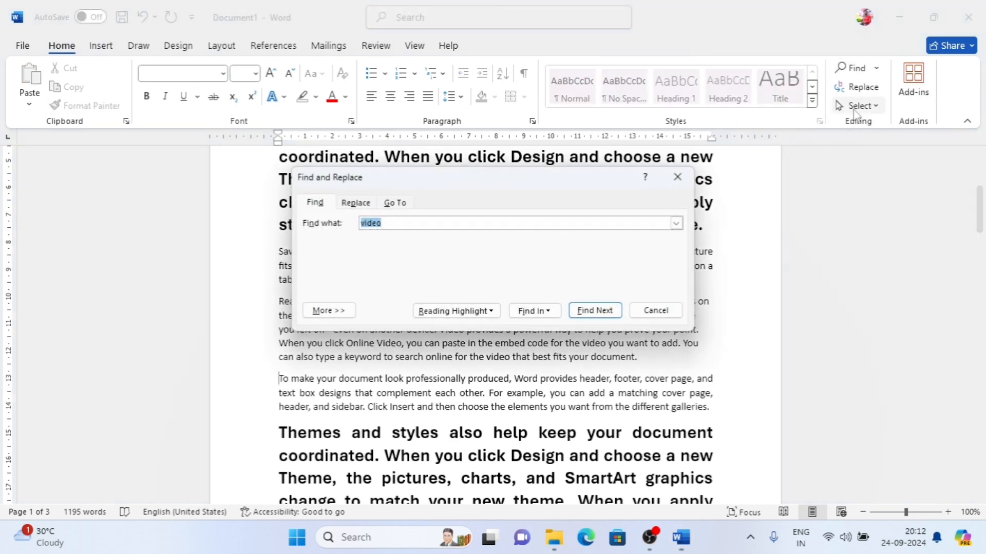
{"action": "left_click", "coordinate": [384, 206]}
{"action": "left_click", "coordinate": [323, 262]}
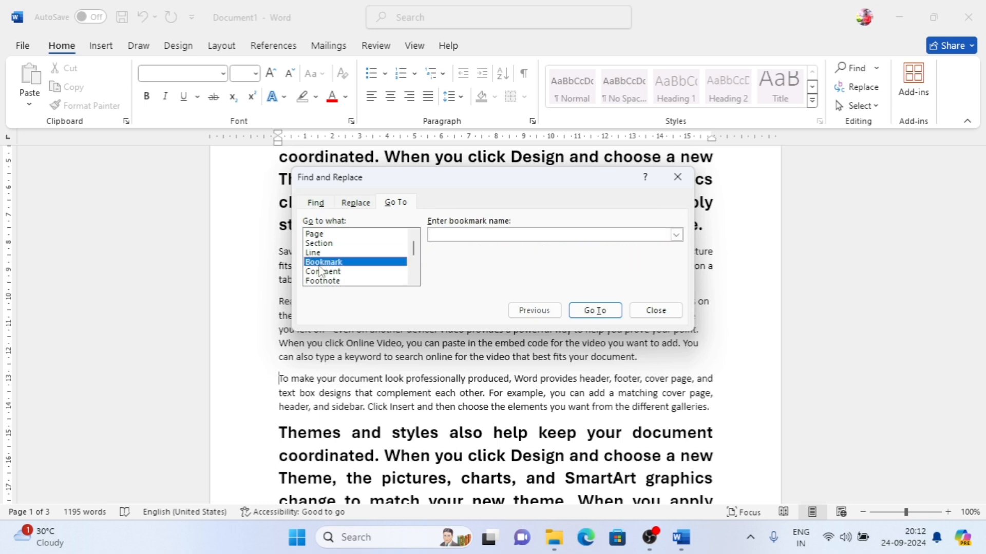
{"action": "left_click", "coordinate": [323, 281]}
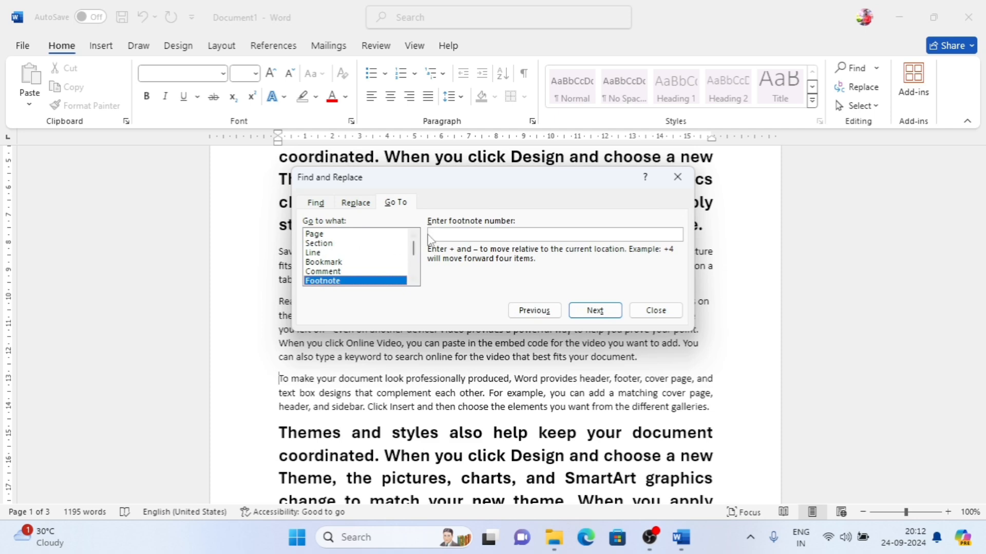
Close Find and Replace, briefly open and dismiss the Replace dialog and Select menu.
{"action": "left_click", "coordinate": [647, 312]}
{"action": "left_click", "coordinate": [882, 106]}
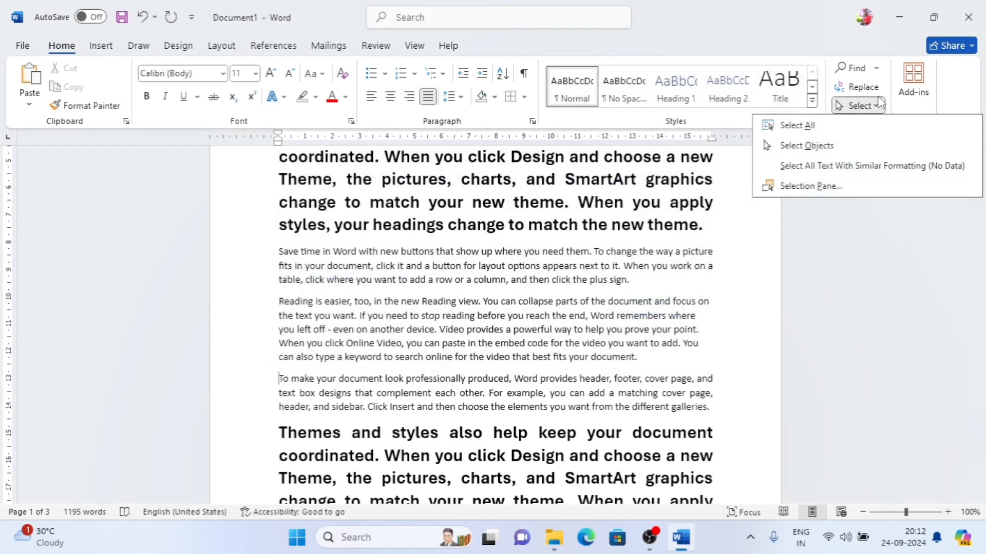
{"action": "left_click", "coordinate": [860, 86]}
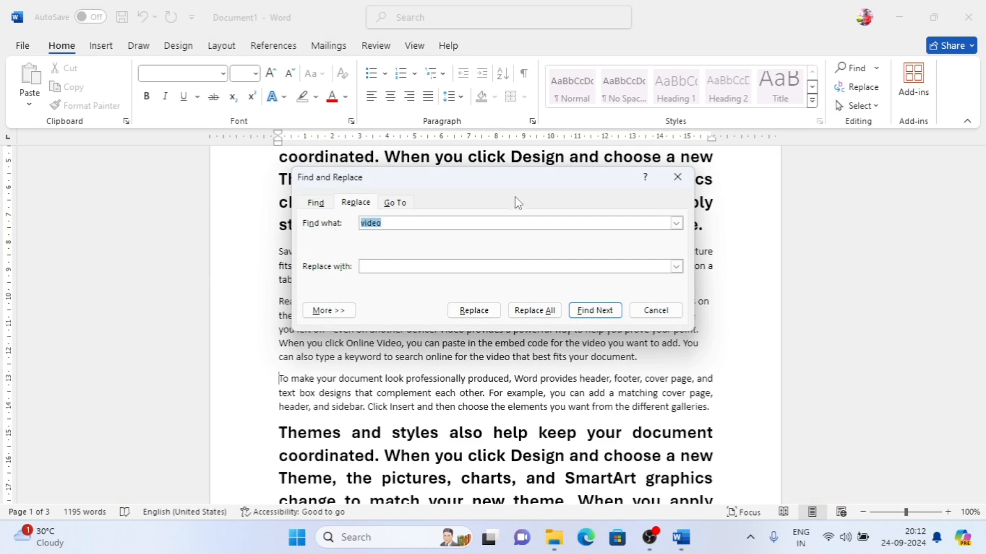
{"action": "left_click", "coordinate": [680, 178]}
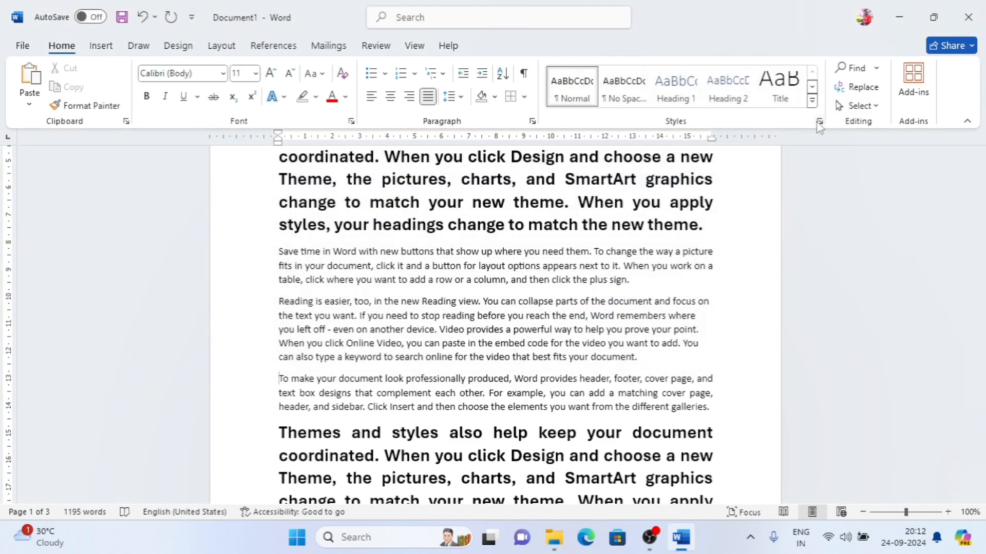
{"action": "left_click", "coordinate": [859, 106]}
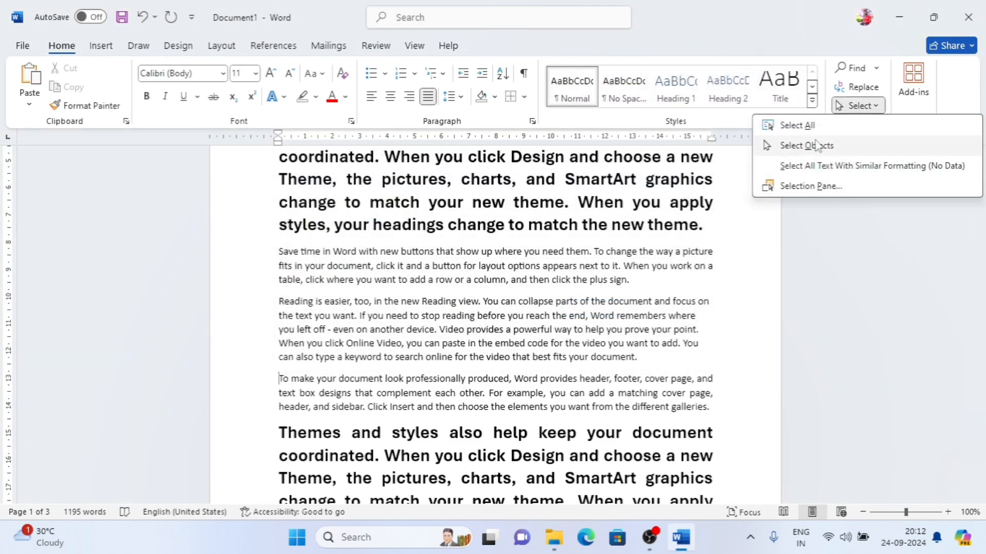
{"action": "left_click", "coordinate": [687, 233]}
Select all 1195 words with Select > Select All and delete them.
{"action": "left_click", "coordinate": [853, 105]}
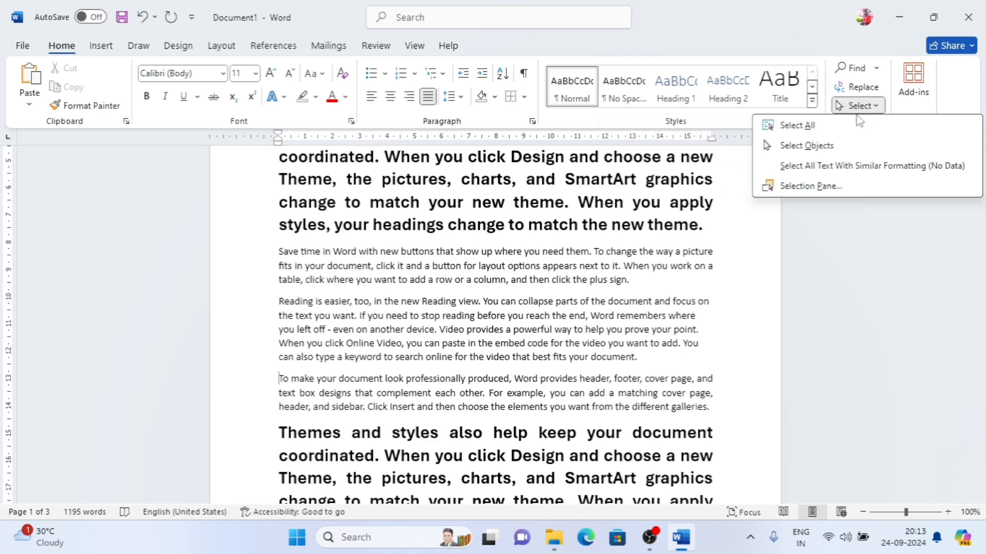
{"action": "left_click", "coordinate": [793, 126]}
{"action": "scroll", "coordinate": [630, 260], "scroll_direction": "up", "scroll_amount": 5}
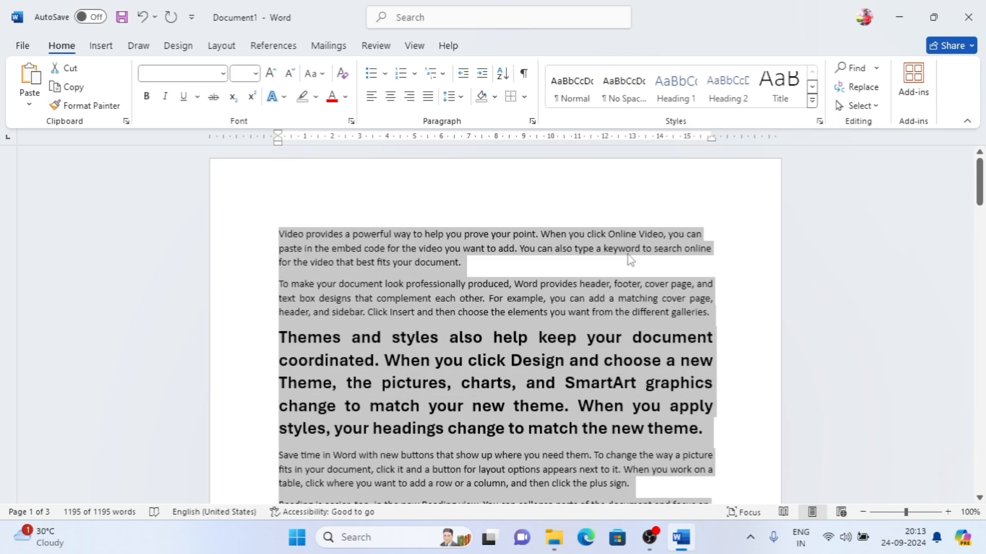
{"action": "left_click", "coordinate": [856, 106]}
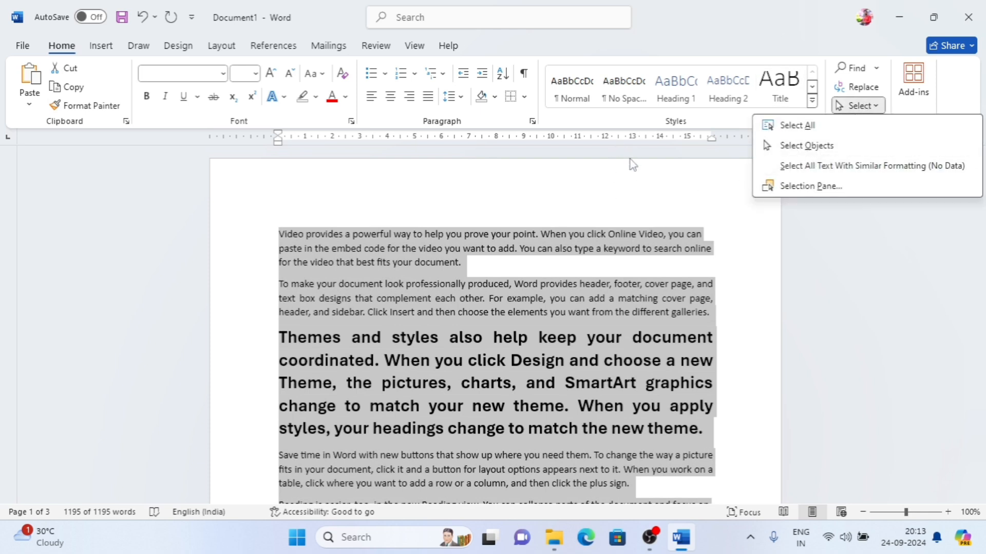
{"action": "left_click", "coordinate": [625, 192]}
{"action": "key", "text": "Delete"}
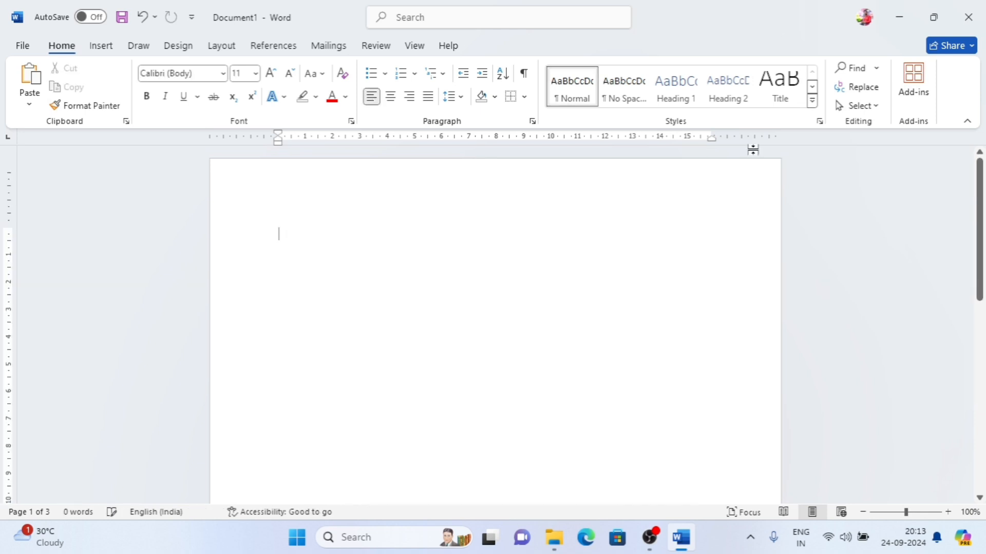
Glance at the Select options, then switch to the Insert ribbon.
{"action": "left_click", "coordinate": [856, 106]}
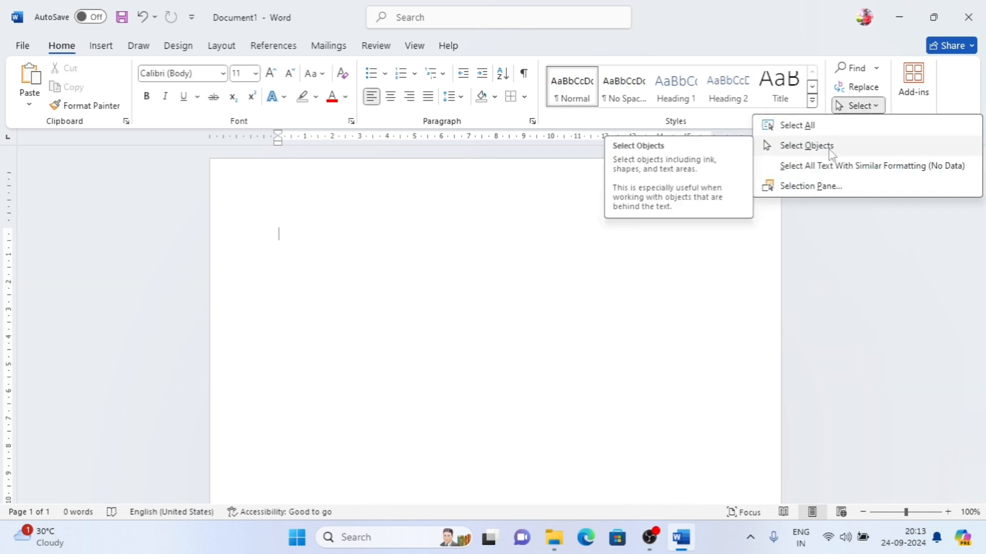
{"action": "left_click", "coordinate": [515, 250]}
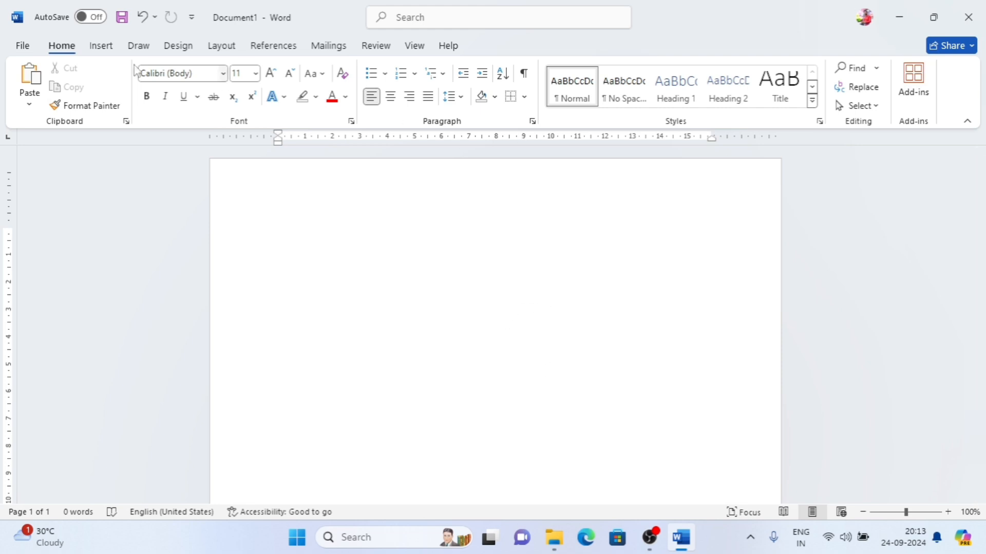
{"action": "left_click", "coordinate": [101, 45]}
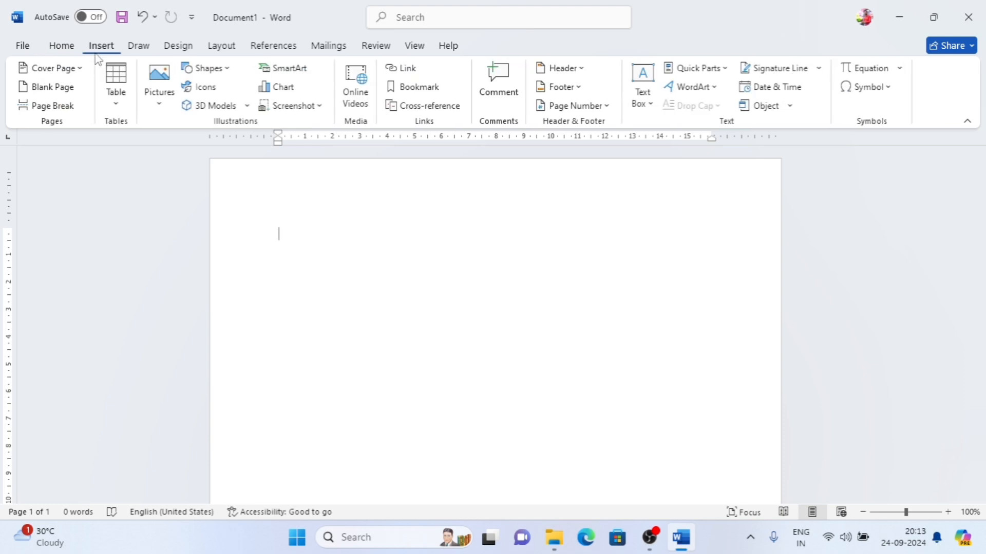
Draw a rounded square near the top-left of the page from Shapes.
{"action": "left_click", "coordinate": [206, 68]}
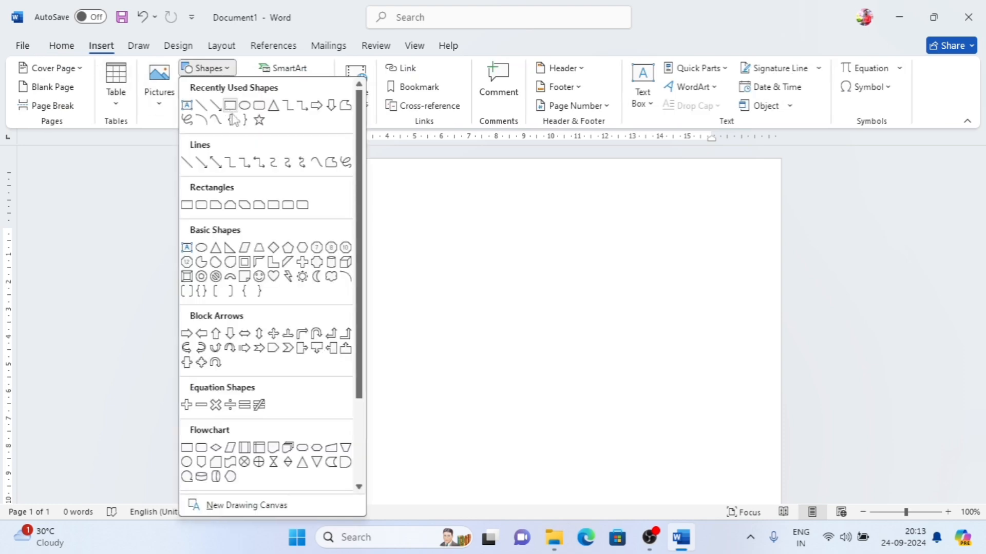
{"action": "left_click", "coordinate": [256, 107]}
{"action": "left_click_drag", "start_coordinate": [316, 209], "coordinate": [421, 311]}
{"action": "left_click", "coordinate": [241, 211]}
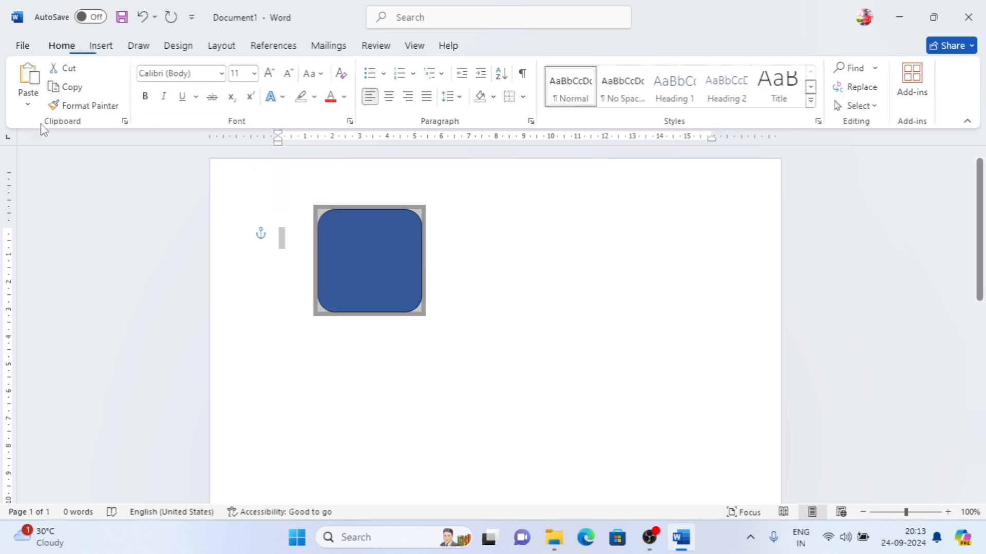
{"action": "left_click", "coordinate": [369, 263]}
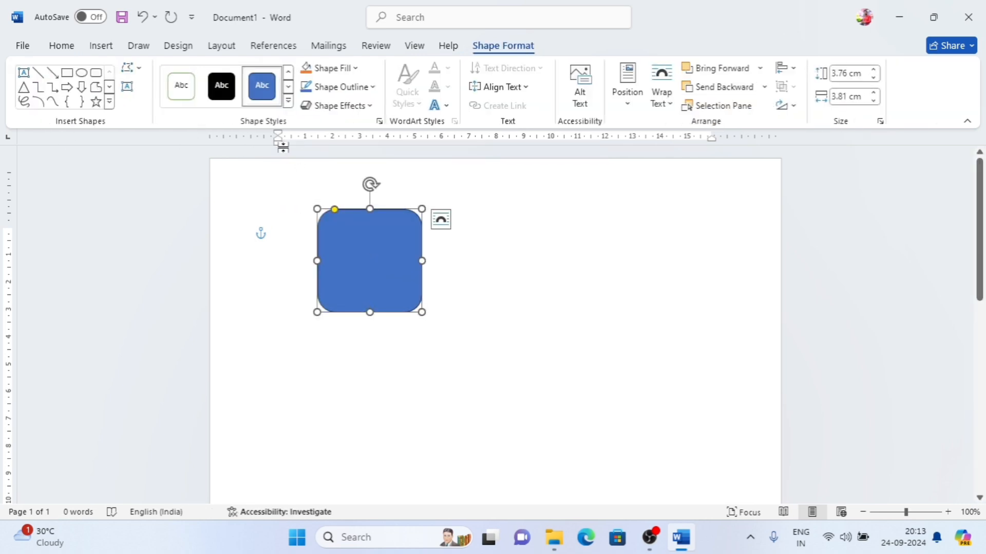
Add an oval beside the square and a black-styled triangle overlapping it.
{"action": "left_click", "coordinate": [81, 73]}
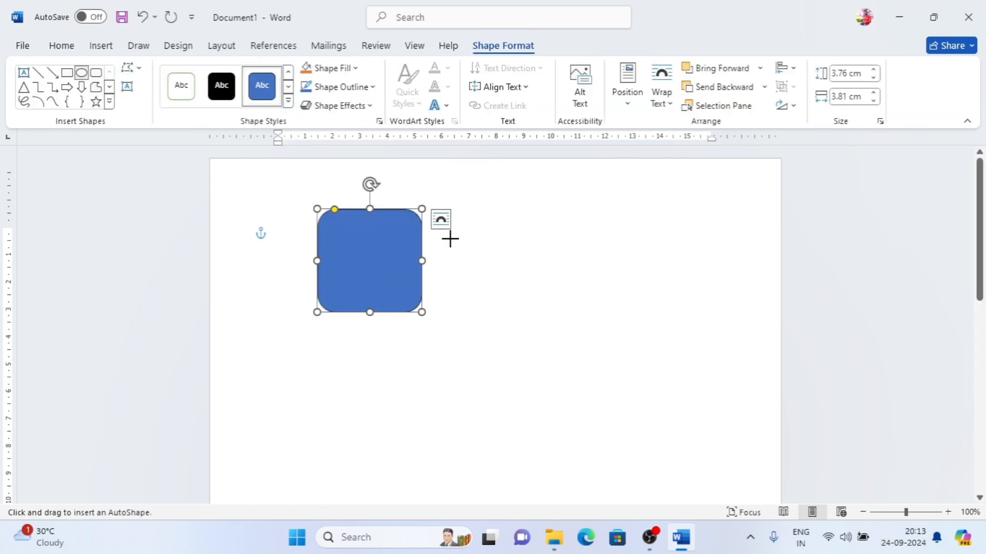
{"action": "mouse_move", "coordinate": [451, 236]}
{"action": "left_mouse_down"}
{"action": "mouse_move", "coordinate": [549, 298]}
{"action": "mouse_move", "coordinate": [580, 340]}
{"action": "left_mouse_up"}
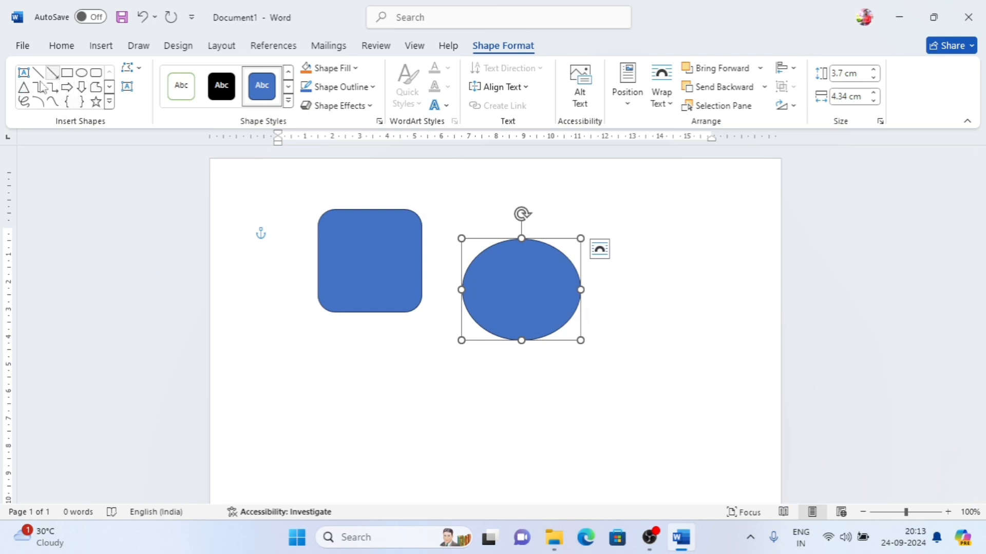
{"action": "left_click", "coordinate": [24, 88]}
{"action": "left_click_drag", "start_coordinate": [353, 244], "coordinate": [442, 324]}
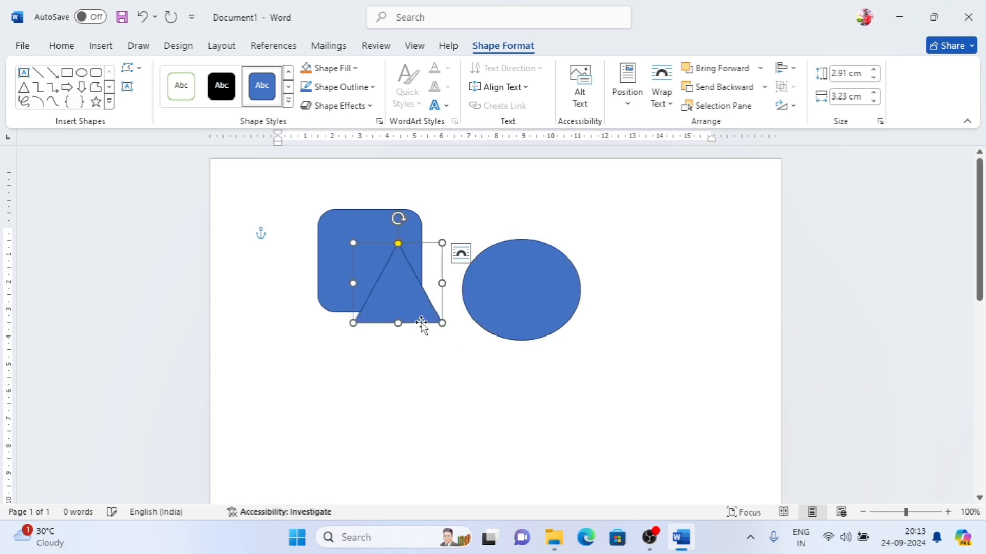
{"action": "left_click", "coordinate": [234, 99]}
{"action": "left_click", "coordinate": [378, 230]}
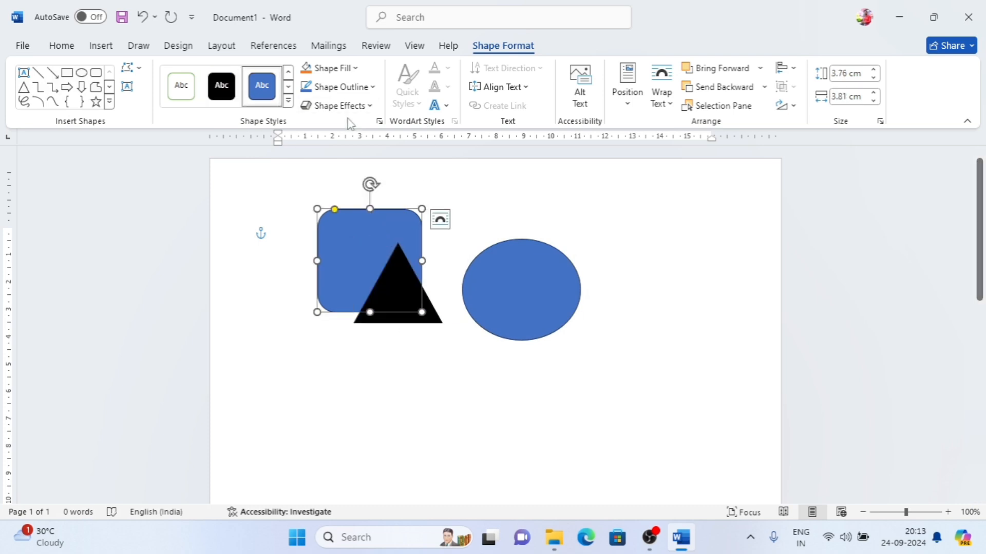
{"action": "left_click", "coordinate": [349, 70]}
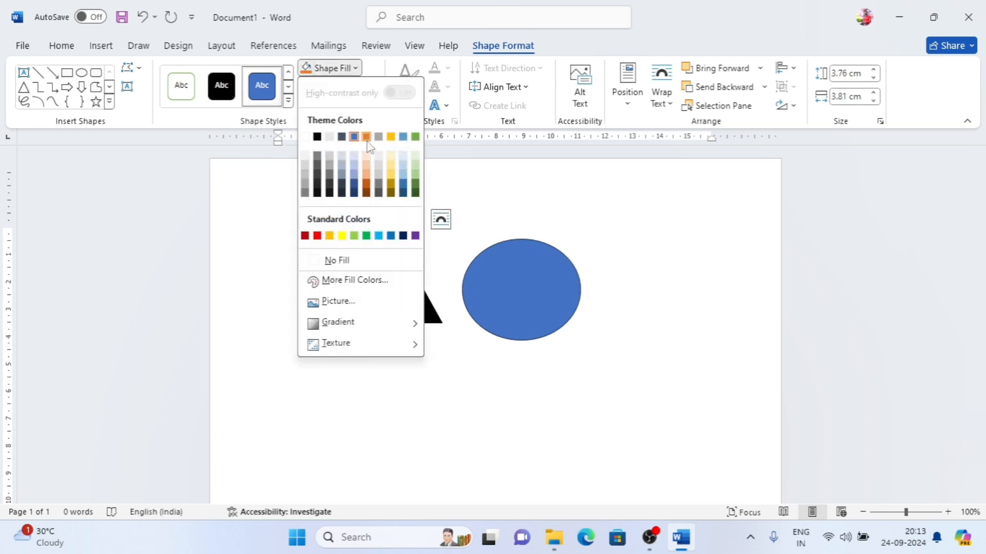
Fill the rounded square red, box-select square and triangle with Select Objects, then exit.
{"action": "left_click", "coordinate": [317, 236]}
{"action": "left_click", "coordinate": [590, 254]}
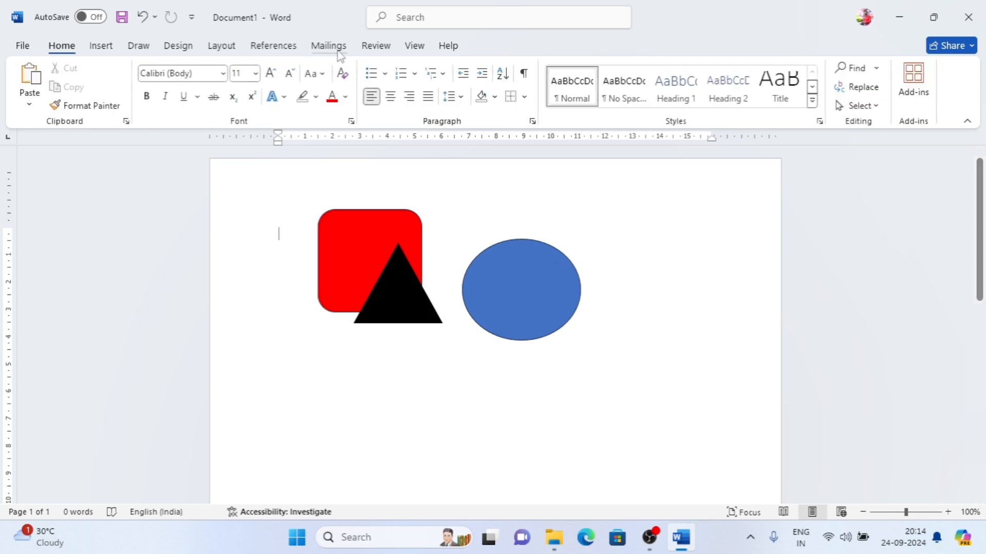
{"action": "left_click", "coordinate": [874, 106]}
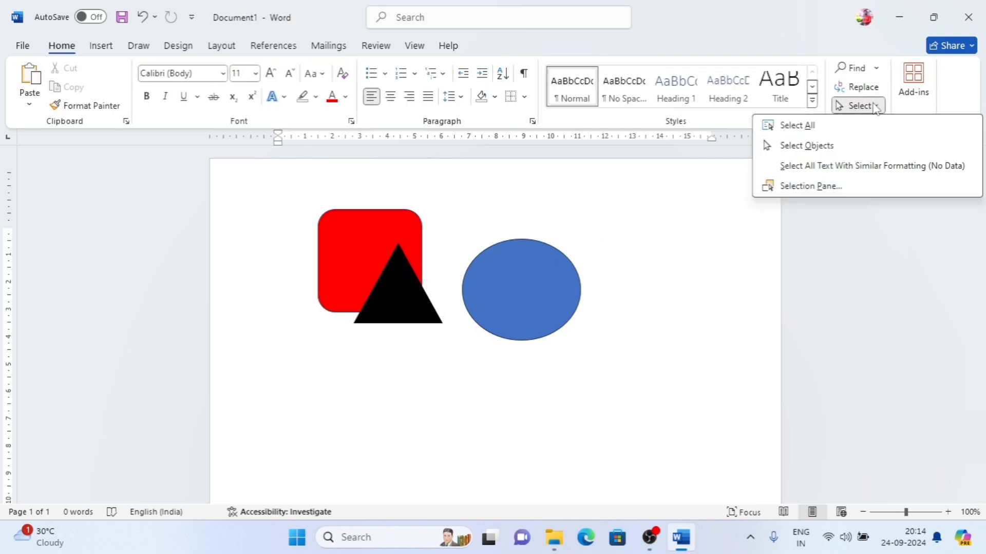
{"action": "left_click", "coordinate": [865, 146]}
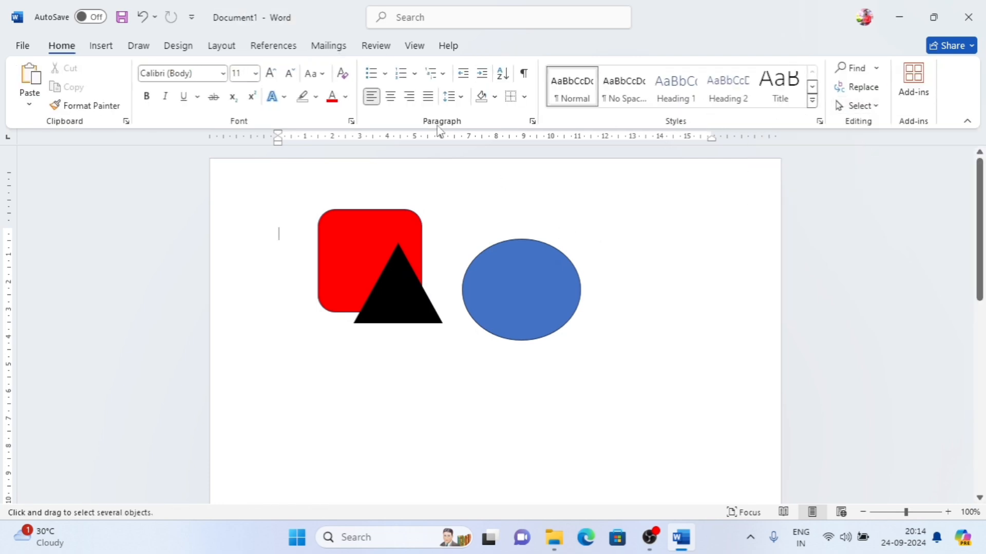
{"action": "left_click_drag", "start_coordinate": [258, 178], "coordinate": [653, 419]}
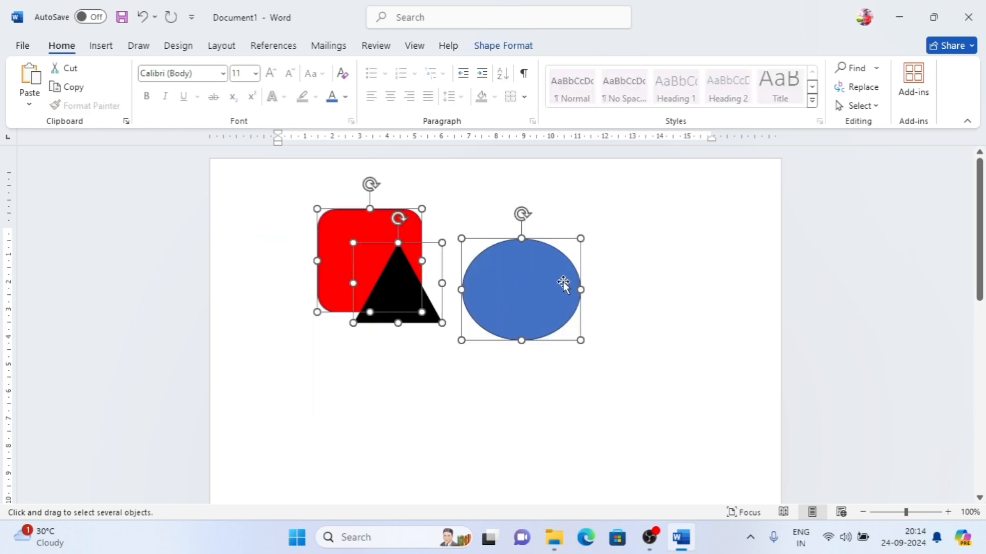
{"action": "key", "text": "Escape"}
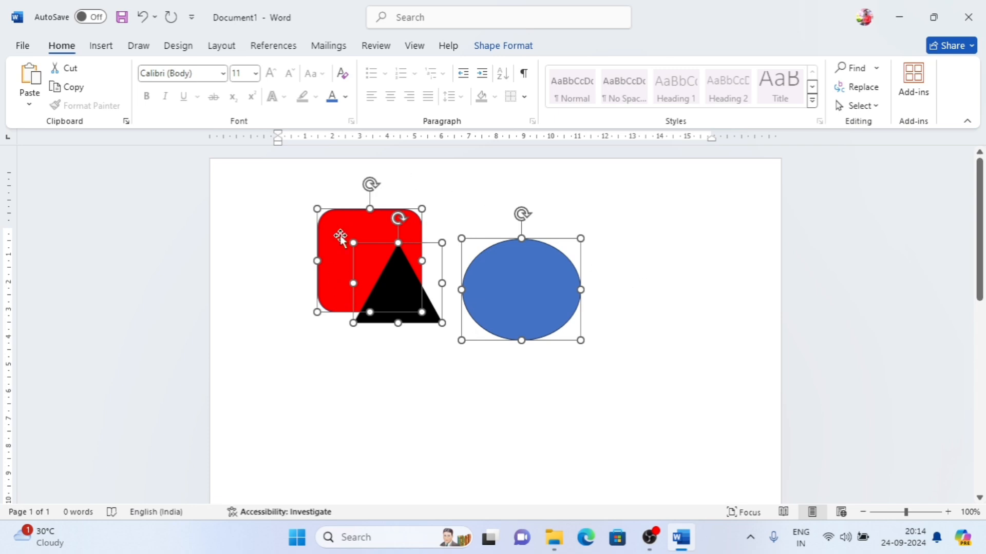
Enlarge the red rounded square by dragging its corner handle down and right.
{"action": "left_click", "coordinate": [655, 248]}
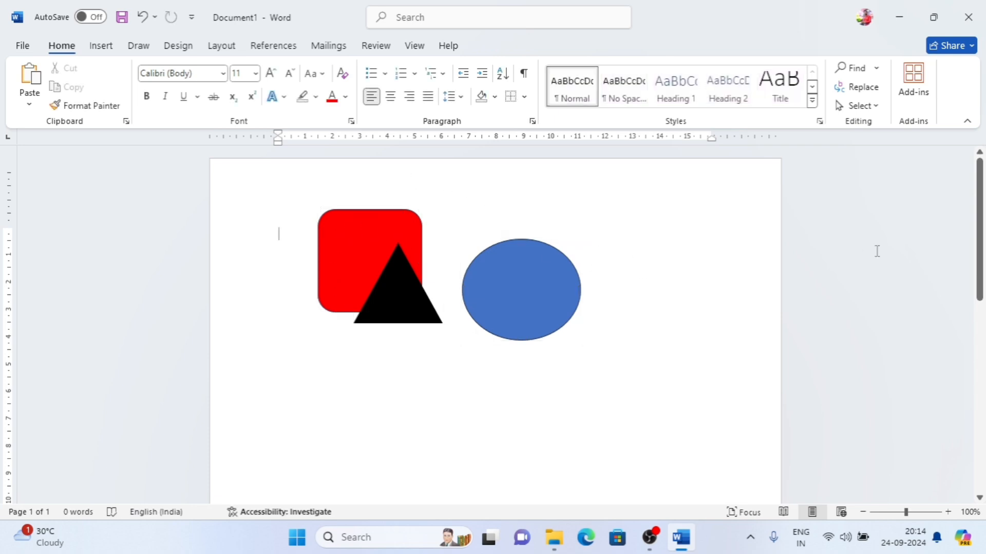
{"action": "left_click", "coordinate": [391, 282]}
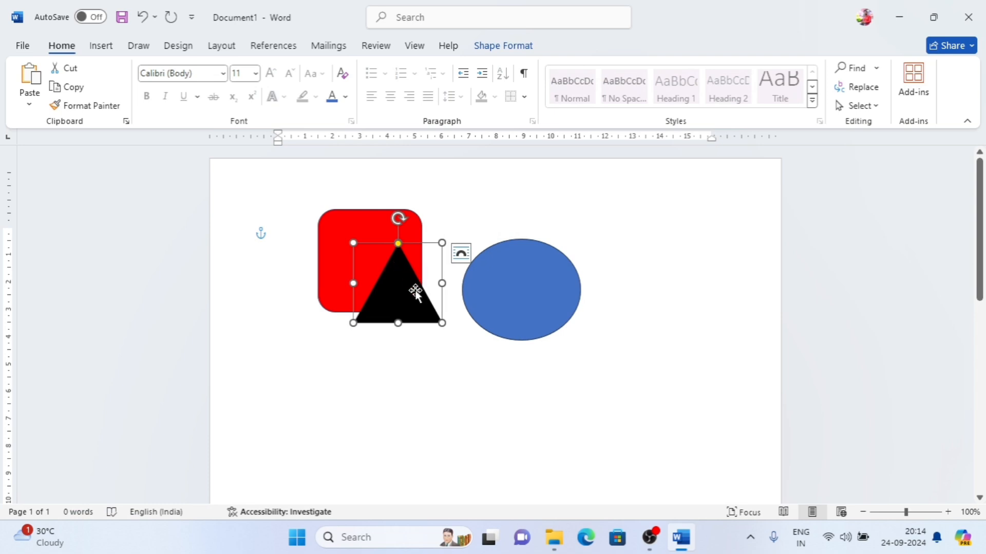
{"action": "left_click", "coordinate": [330, 264]}
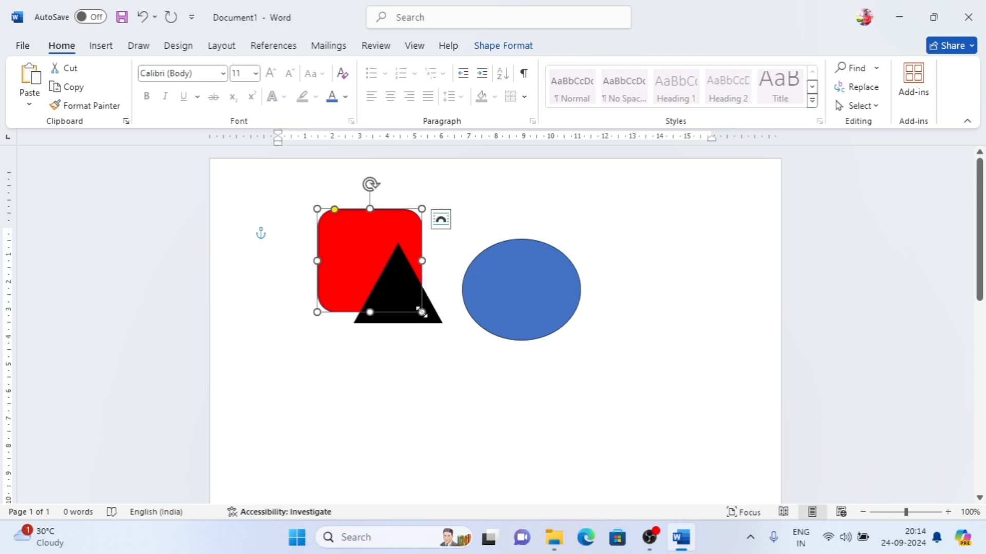
{"action": "left_click_drag", "start_coordinate": [421, 312], "coordinate": [528, 374]}
Send the black triangle to the back behind the red square, then select the oval and square.
{"action": "left_click", "coordinate": [399, 297]}
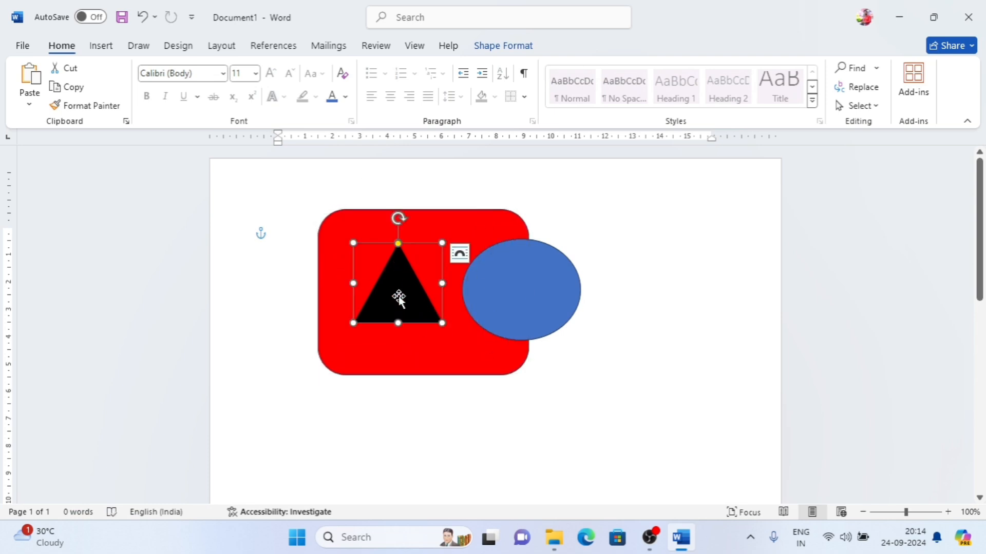
{"action": "left_click", "coordinate": [481, 45]}
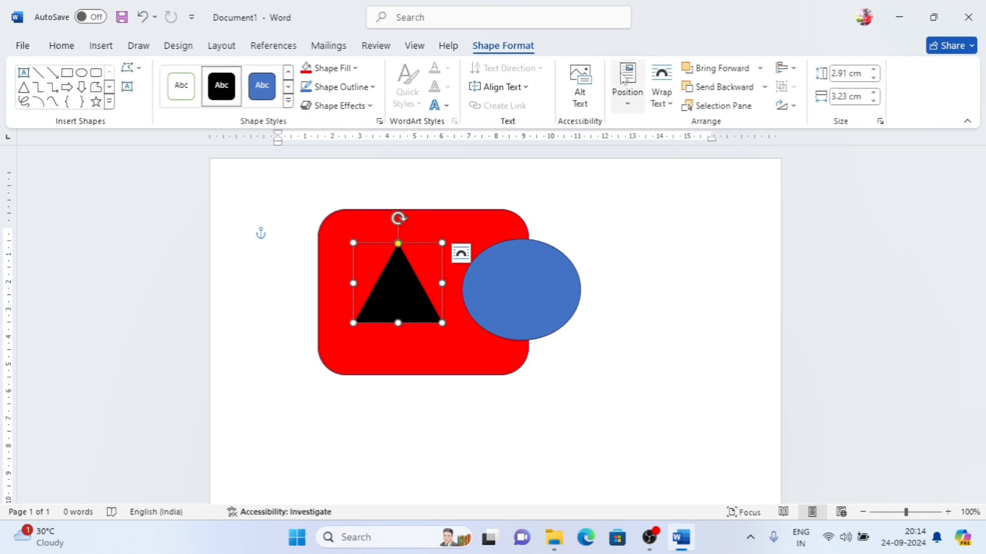
{"action": "left_click", "coordinate": [764, 87]}
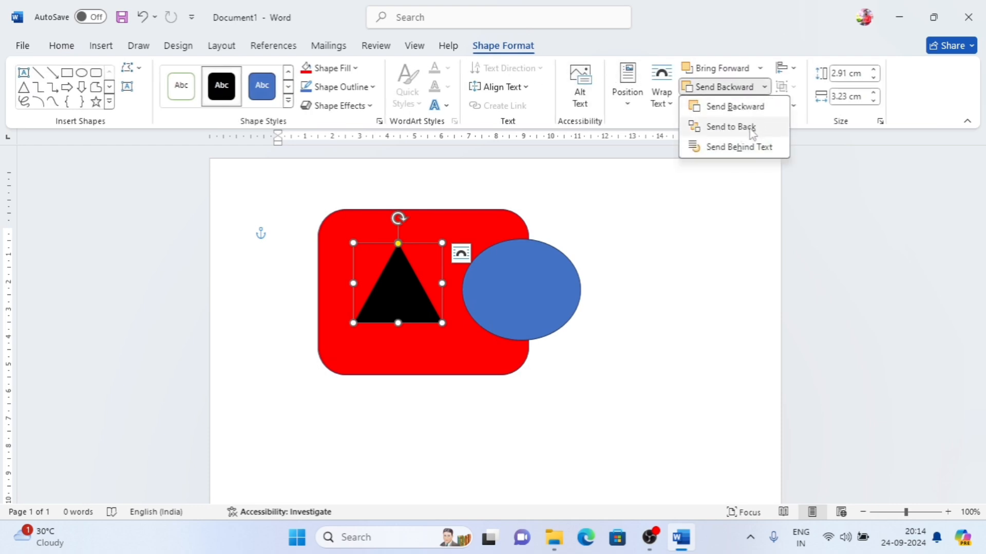
{"action": "left_click", "coordinate": [752, 127]}
{"action": "left_click", "coordinate": [629, 234]}
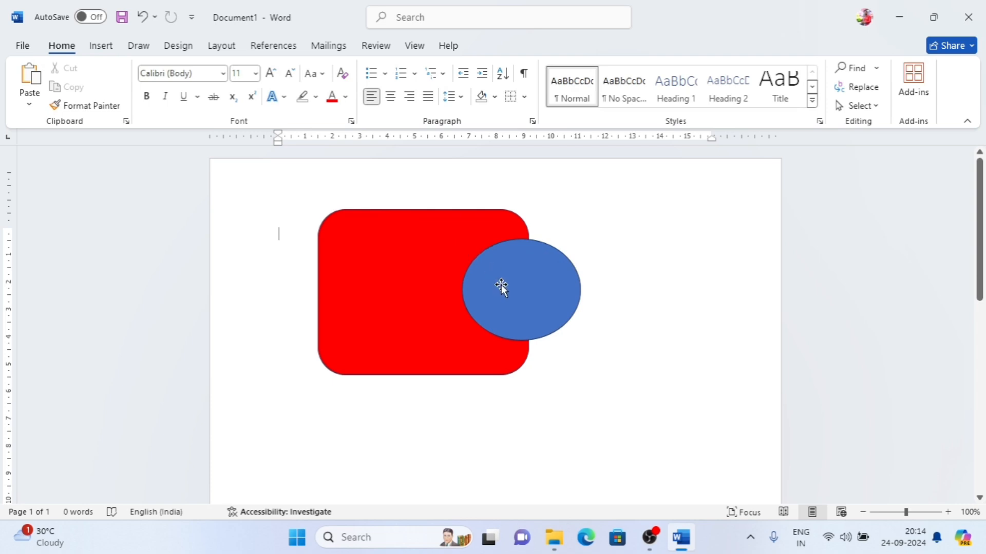
{"action": "left_click", "coordinate": [526, 288]}
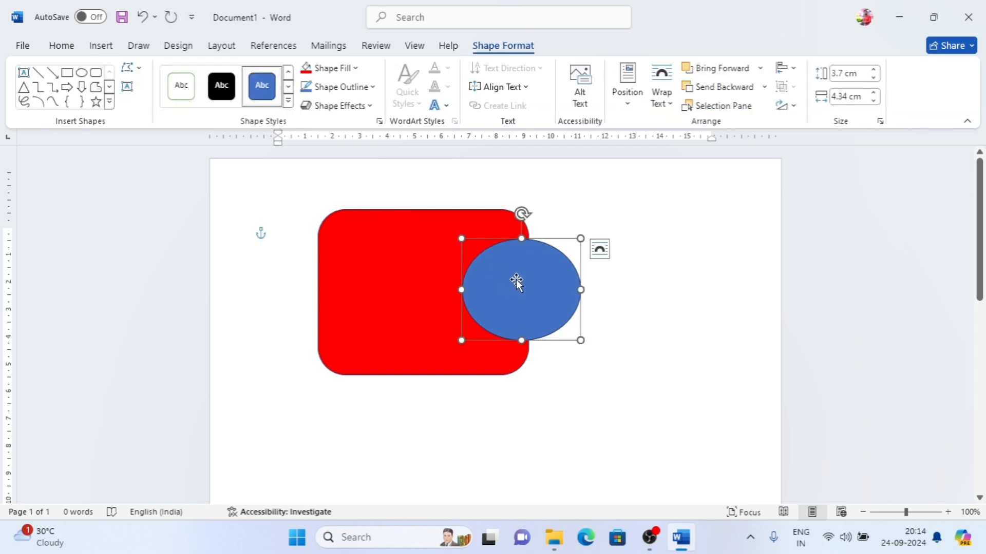
{"action": "left_click", "coordinate": [403, 250], "text": "shift"}
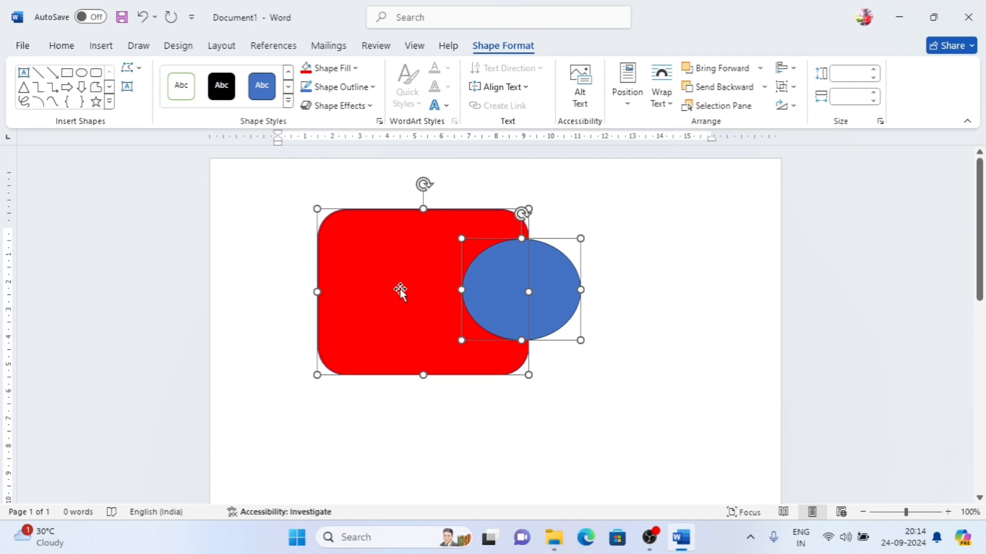
Use Select Objects to marquee-select the hidden triangle, then reopen the Select options list.
{"action": "left_click", "coordinate": [688, 226]}
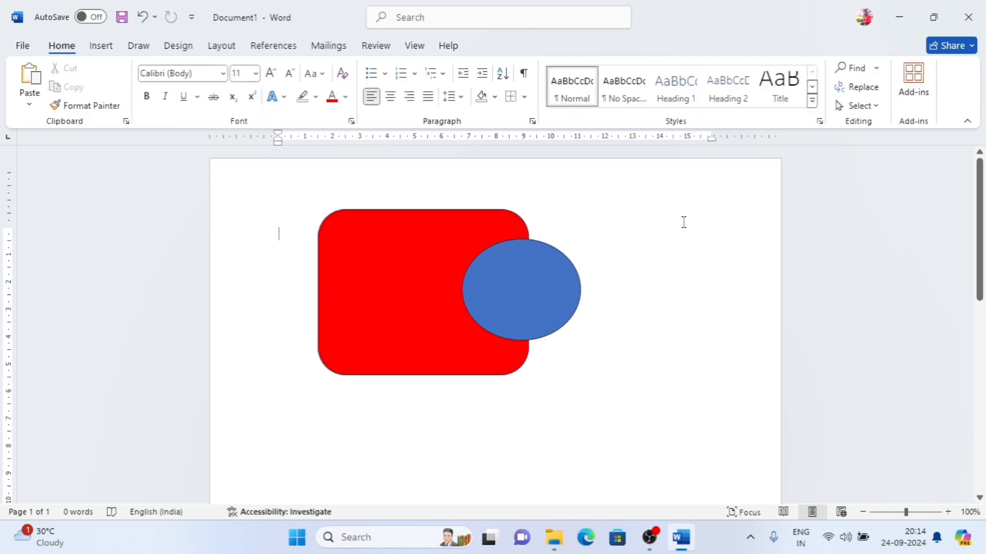
{"action": "left_click", "coordinate": [874, 107]}
{"action": "left_click", "coordinate": [826, 149]}
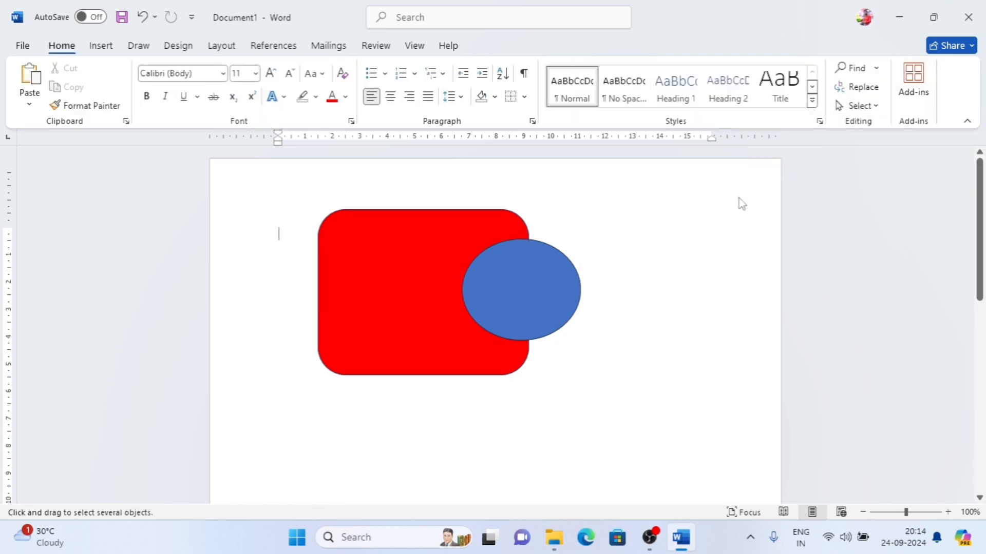
{"action": "left_click_drag", "start_coordinate": [265, 208], "coordinate": [644, 340]}
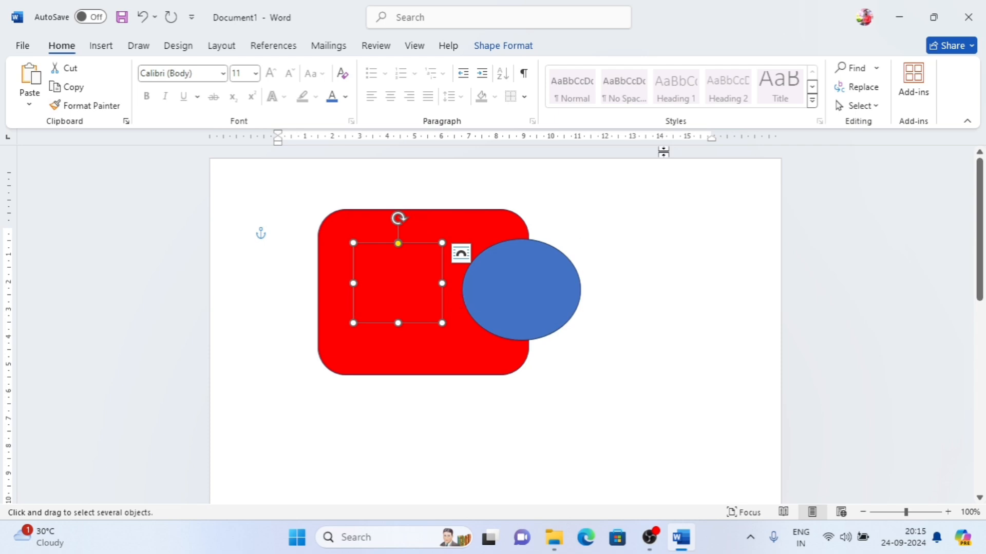
{"action": "left_click", "coordinate": [867, 106]}
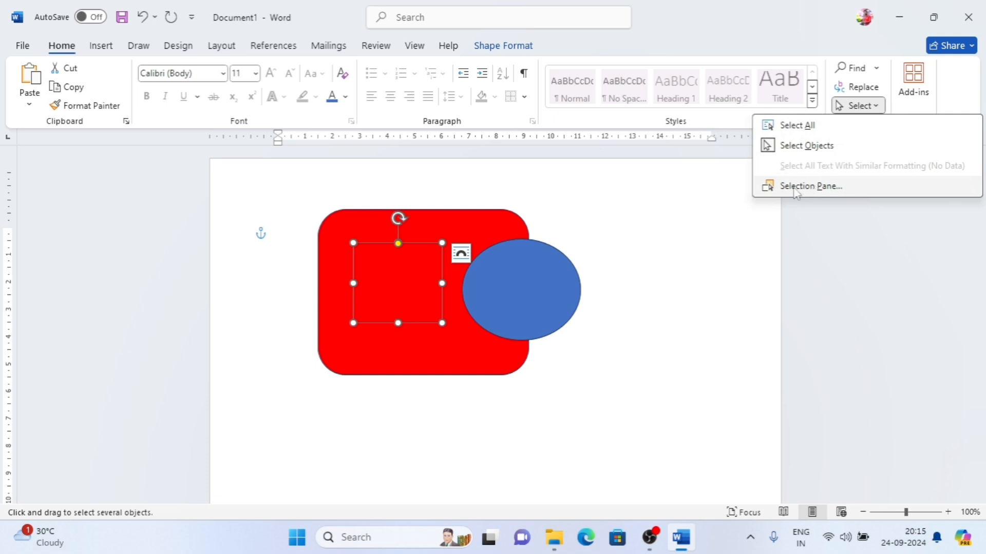
Drag the red rectangle below the other shapes and open the Selection Pane.
{"action": "left_click", "coordinate": [693, 272]}
{"action": "left_click_drag", "start_coordinate": [383, 258], "coordinate": [386, 393]}
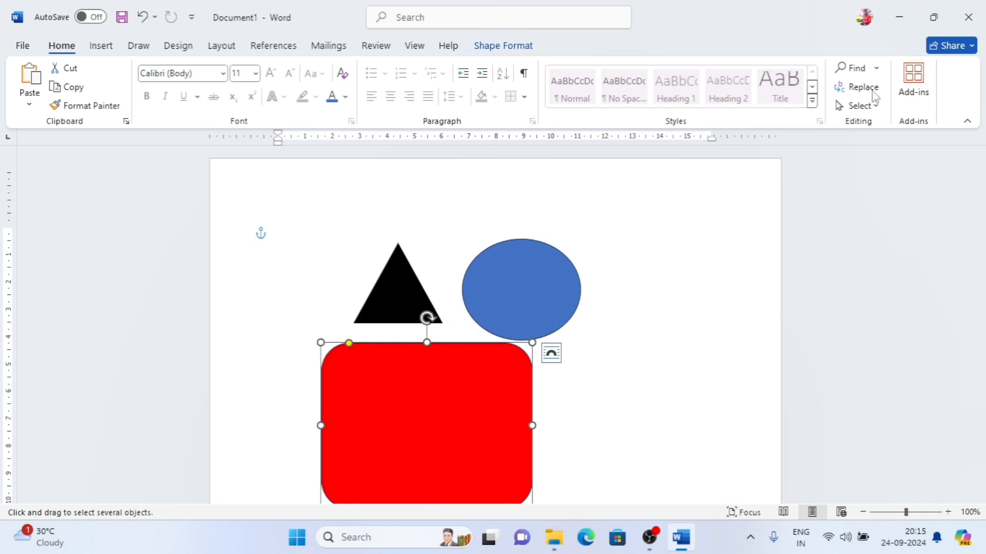
{"action": "left_click", "coordinate": [861, 106]}
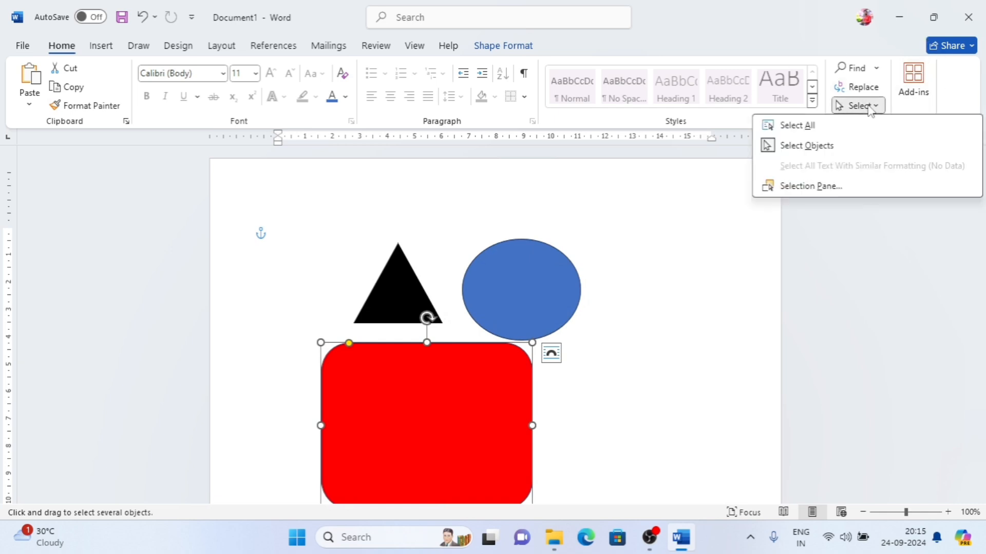
{"action": "left_click", "coordinate": [837, 187]}
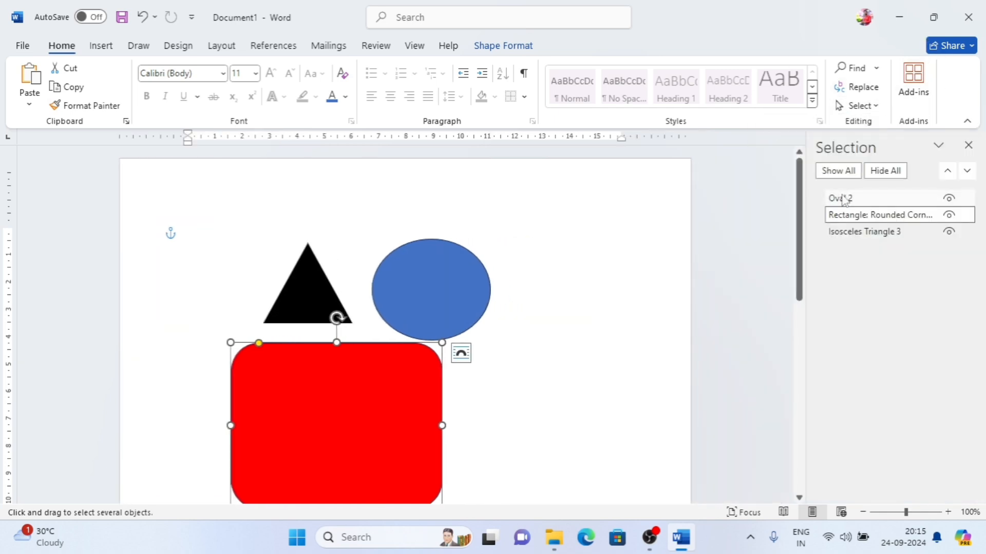
Hide and reshow Oval 2, then move the red rectangle back over the triangle.
{"action": "left_click", "coordinate": [949, 199]}
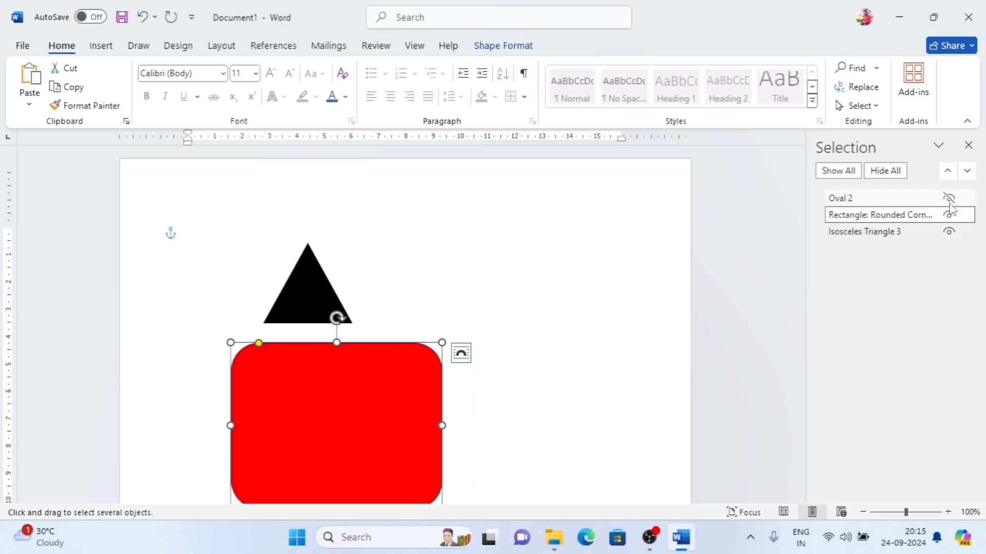
{"action": "left_click", "coordinate": [949, 199]}
{"action": "left_click_drag", "start_coordinate": [342, 411], "coordinate": [333, 293]}
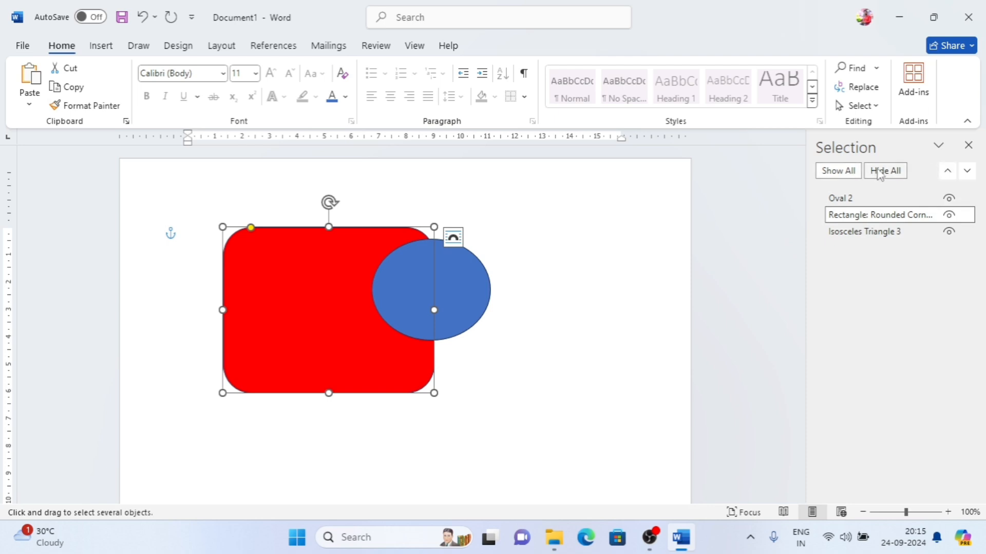
Try Hide All and Show All, then toggle Oval 2 and the rectangle, leaving all visible.
{"action": "left_click", "coordinate": [880, 172]}
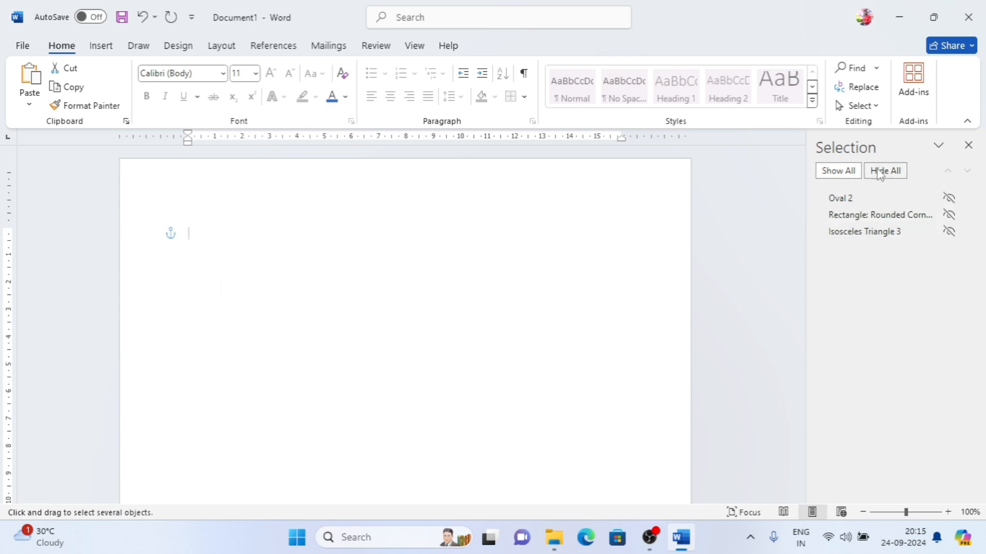
{"action": "left_click", "coordinate": [851, 173]}
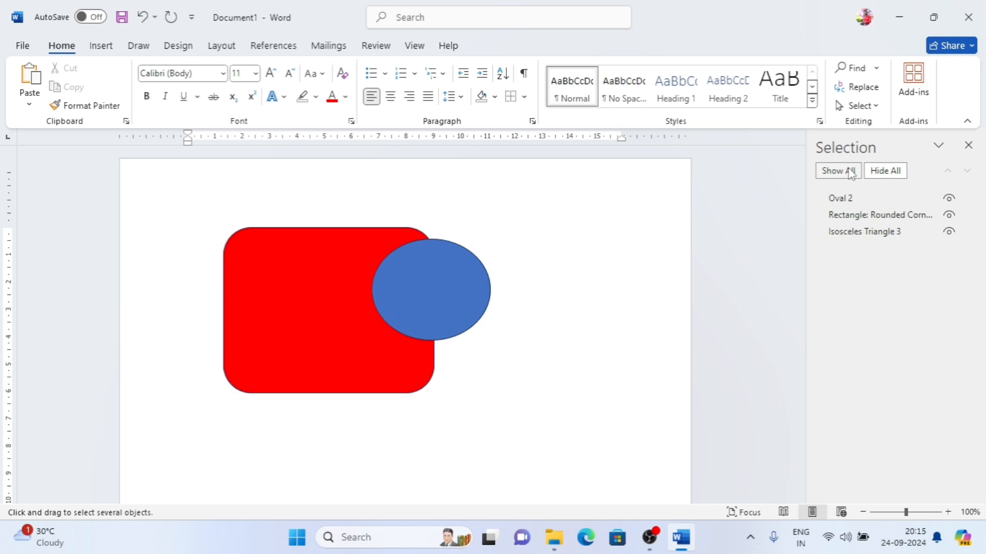
{"action": "left_click", "coordinate": [948, 200]}
{"action": "left_click", "coordinate": [948, 200]}
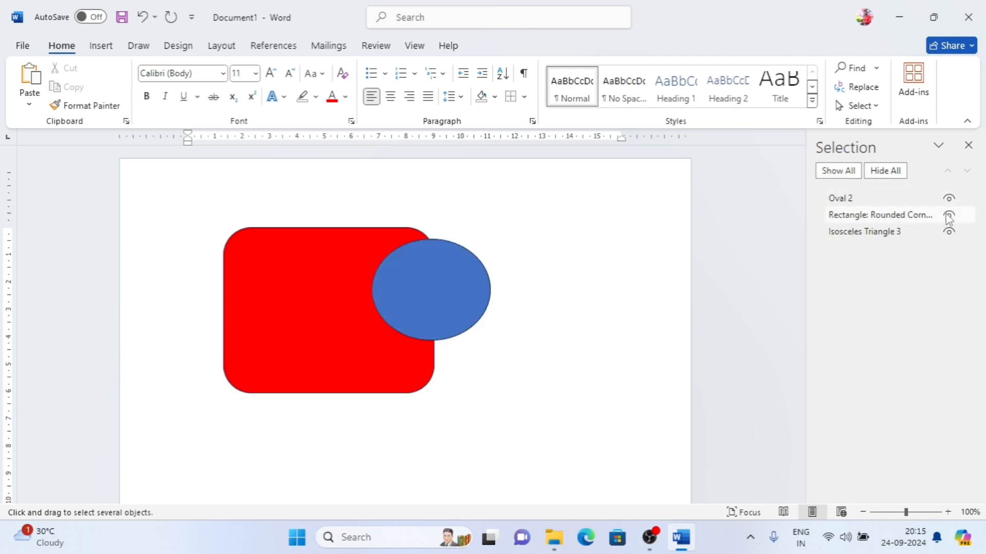
{"action": "left_click", "coordinate": [949, 216]}
{"action": "left_click", "coordinate": [949, 217]}
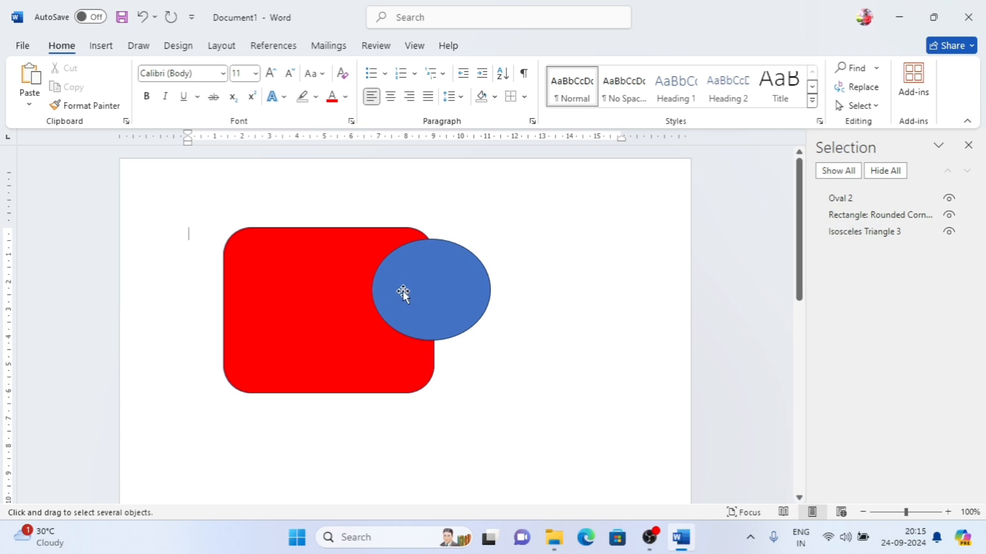
Select Oval 2, the rounded rectangle and Isosceles Triangle 3 together, then close the Selection Pane.
{"action": "left_click", "coordinate": [361, 295]}
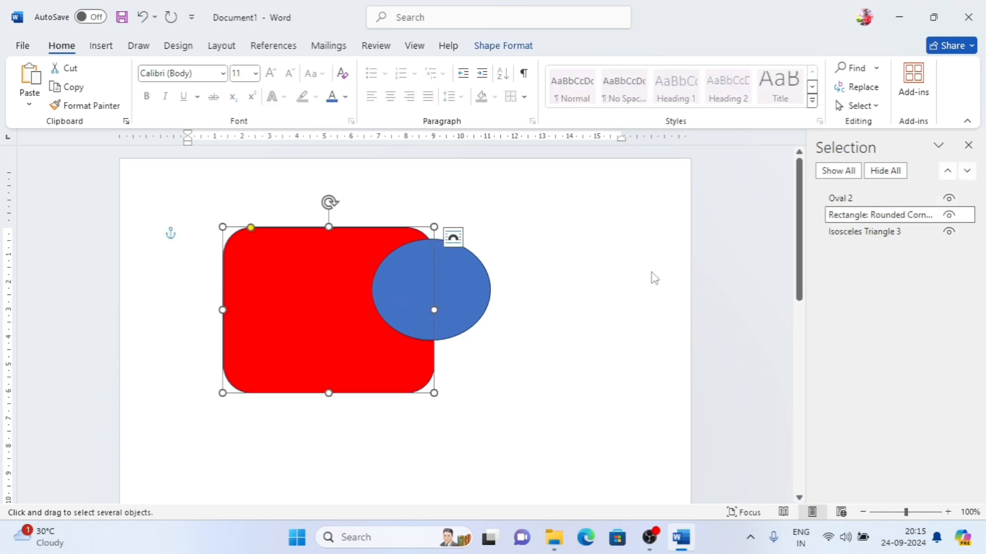
{"action": "left_click", "coordinate": [854, 199]}
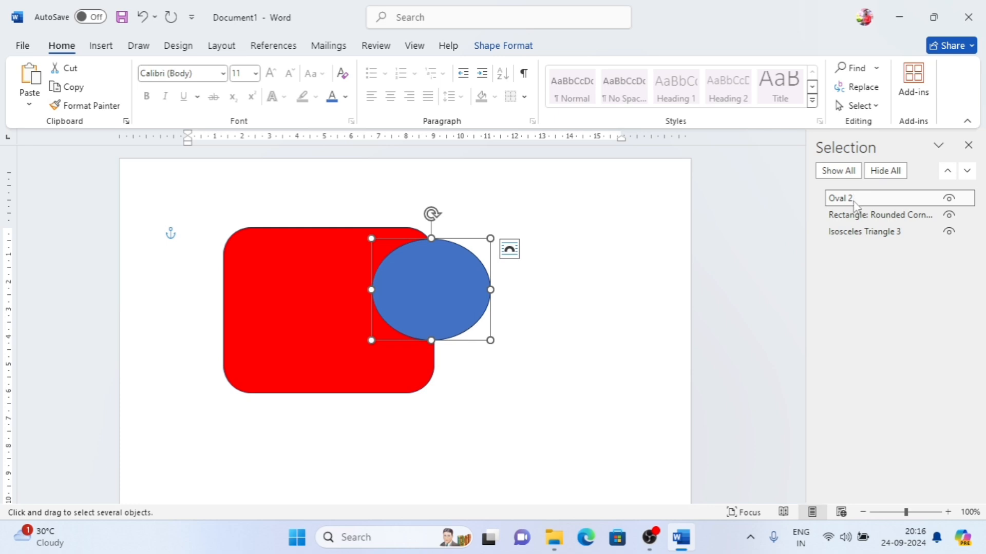
{"action": "left_click", "coordinate": [850, 217], "text": "ctrl"}
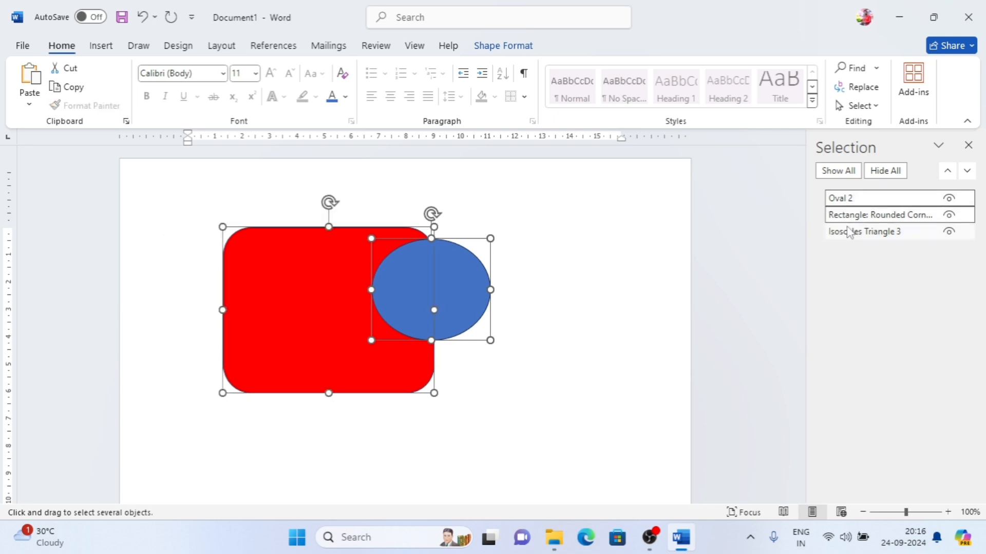
{"action": "left_click", "coordinate": [850, 233], "text": "ctrl"}
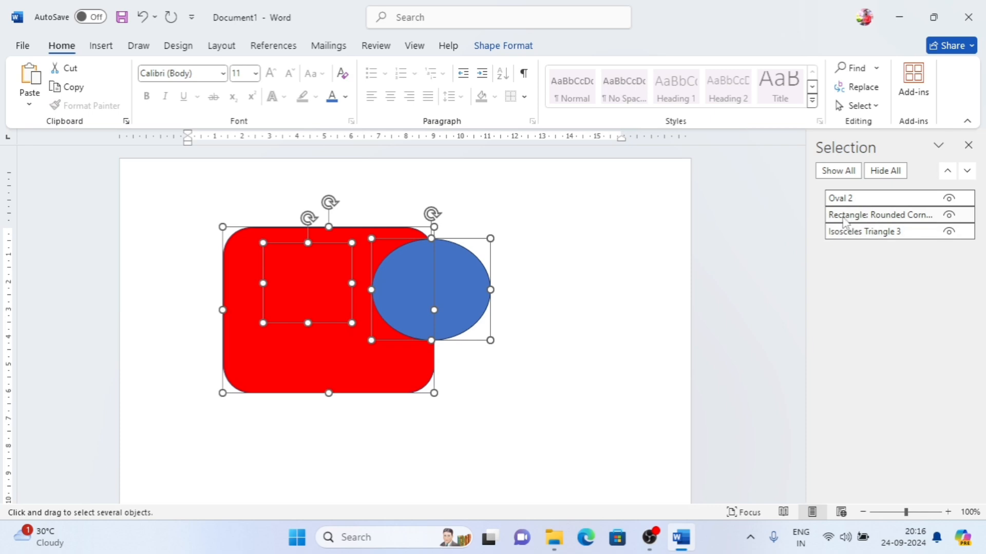
{"action": "left_click", "coordinate": [968, 146]}
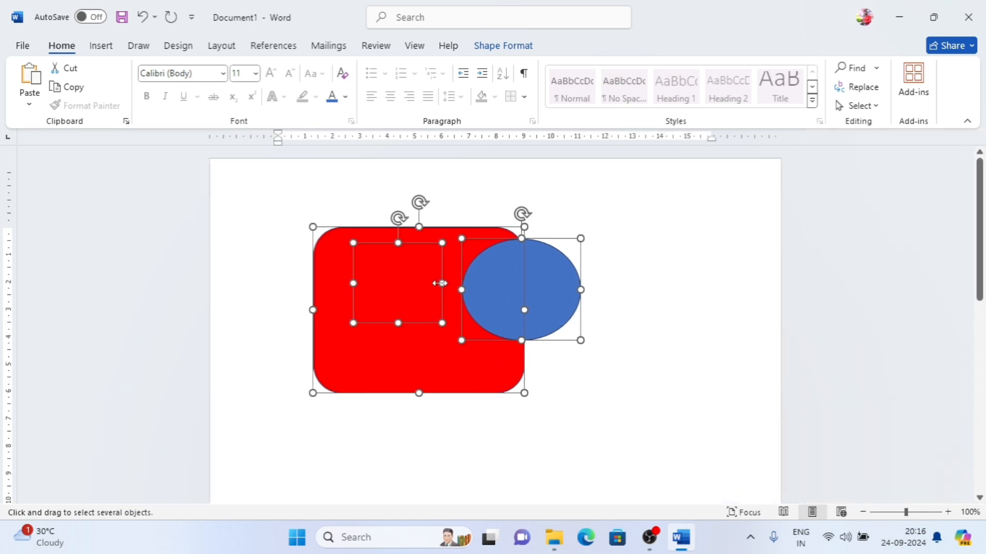
Delete the three shapes, paste the sample text, and clear all formatting from the whole document.
{"action": "key", "text": "Delete"}
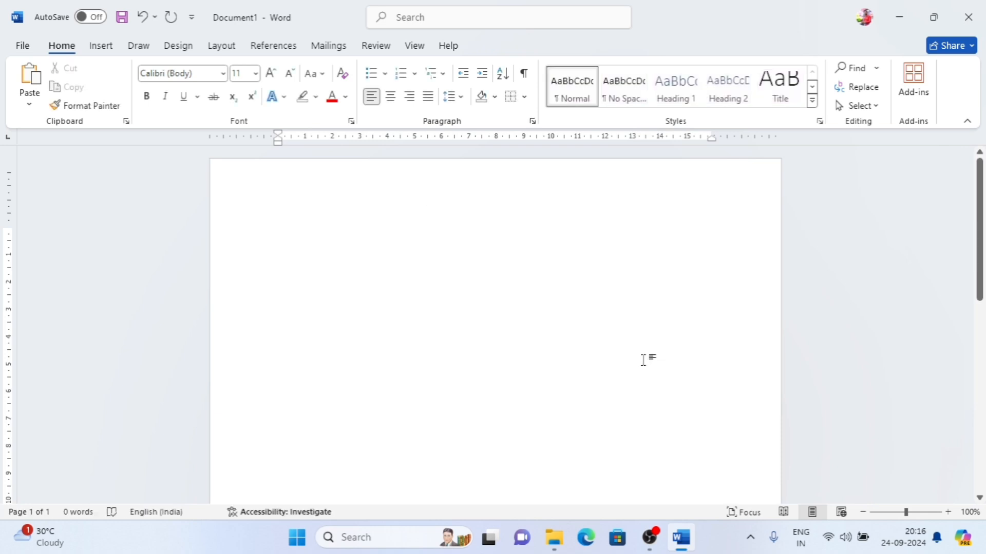
{"action": "type", "text": "Video provides a powerful way to help you prove your point. When you click Online Video, you can paste in the embed code for the video you want to add. You can also type a keyword to search online for the video that best fits your document. To make your document look professionally designed, Word provides header, footer, cover page, and text box designs that complement each other. For example, you can add a matching cover page, header, and sidebar. Click Insert and then choose the elements you want from the different galleries. Themes and styles also help keep your document coordinated. When you click Design and choose a new Theme, the pictures, charts, and SmartArt graphics change to match your new theme. When you apply styles, your headings change to match the new theme. Save time in Word with new buttons that show up where you need them. To change the way a picture fits in your document, click it and a button for layout options appears next to it. When you work on a table, click where you want to add a row or a column, and then click the plus sign. Reading is easier, too, in the new Reading view. You can collapse parts of the document and focus on the text you want. If you need to stop reading before you reach the end, Word remembers where you left off - even on another device."}
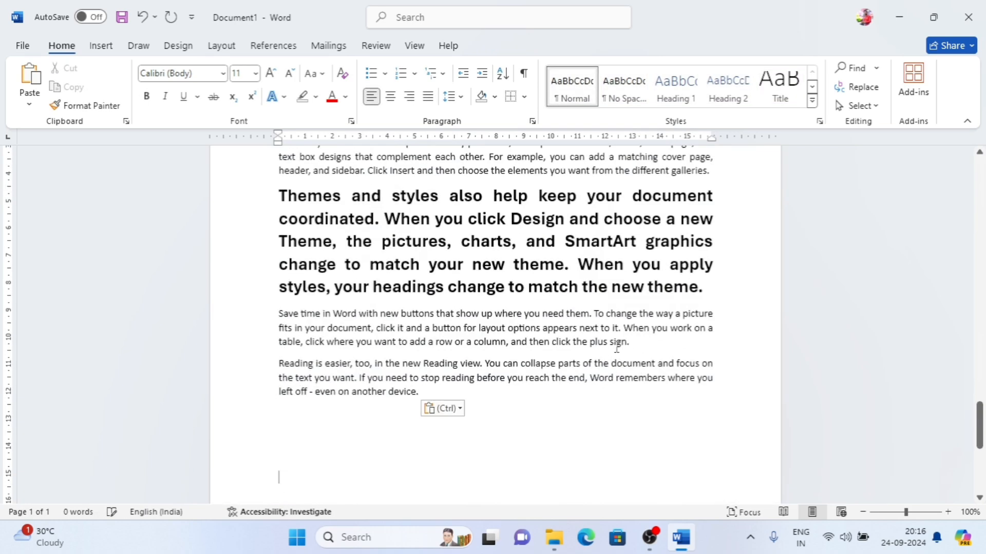
{"action": "key", "text": "ctrl+a"}
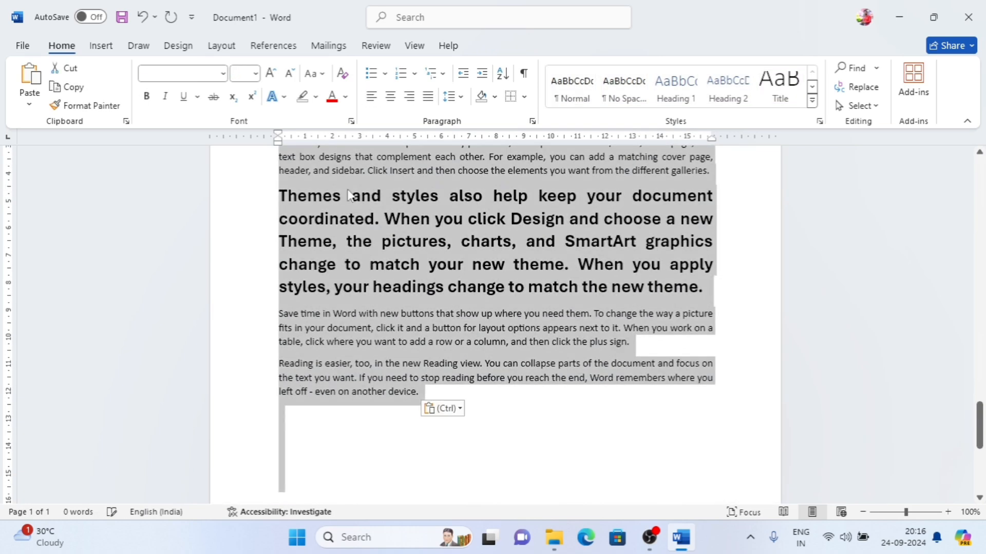
{"action": "left_click", "coordinate": [342, 73]}
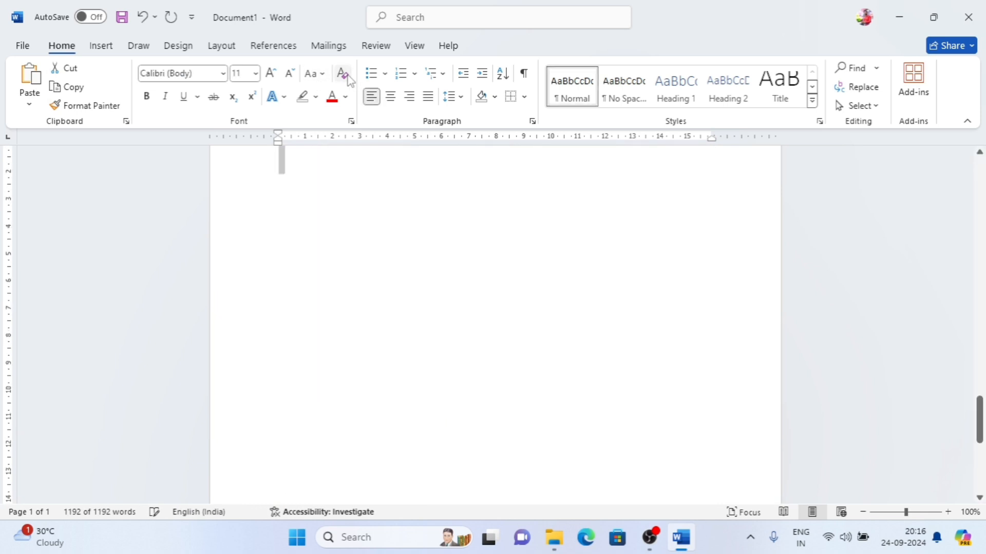
Look over the Select options list and scroll the document, then deselect the text.
{"action": "left_click", "coordinate": [861, 105]}
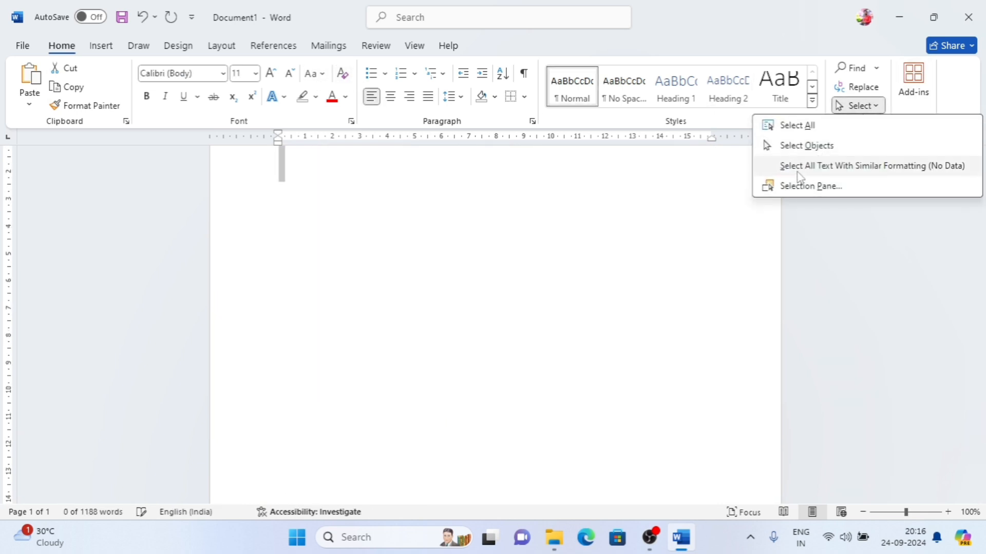
{"action": "scroll", "coordinate": [618, 247], "scroll_direction": "up", "scroll_amount": 6}
{"action": "scroll", "coordinate": [625, 241], "scroll_direction": "up", "scroll_amount": 2}
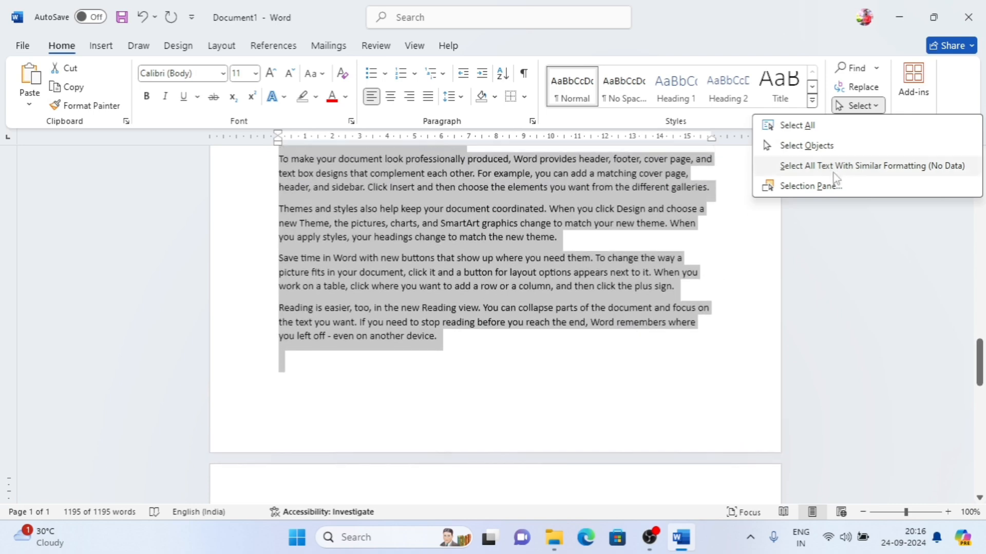
{"action": "scroll", "coordinate": [633, 251], "scroll_direction": "down", "scroll_amount": 7}
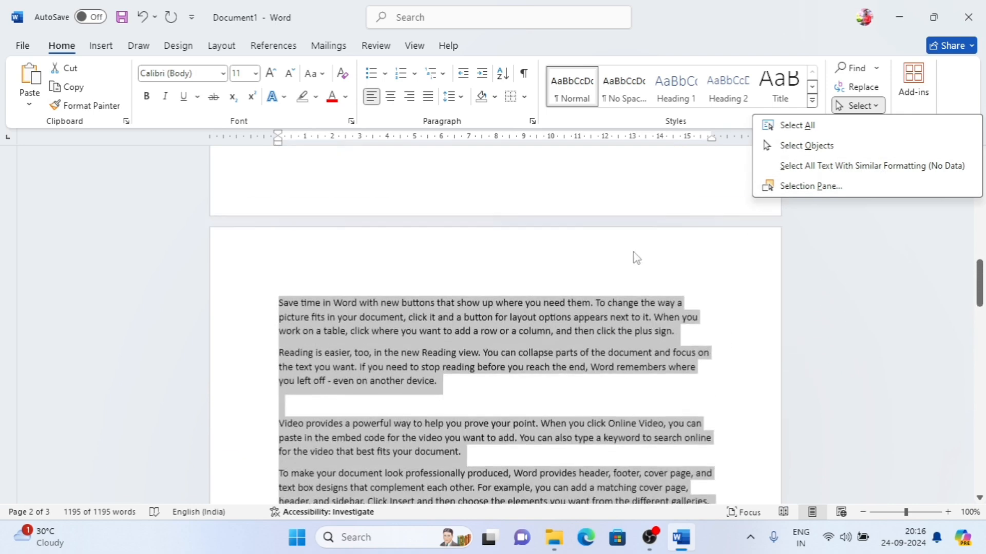
{"action": "scroll", "coordinate": [633, 251], "scroll_direction": "down", "scroll_amount": 8}
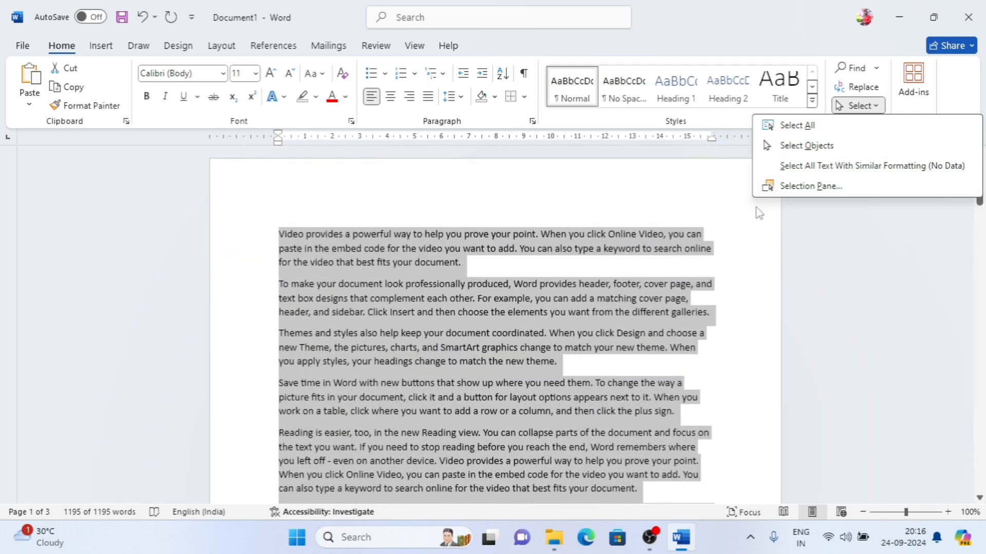
{"action": "left_click", "coordinate": [762, 203]}
{"action": "left_click", "coordinate": [430, 263]}
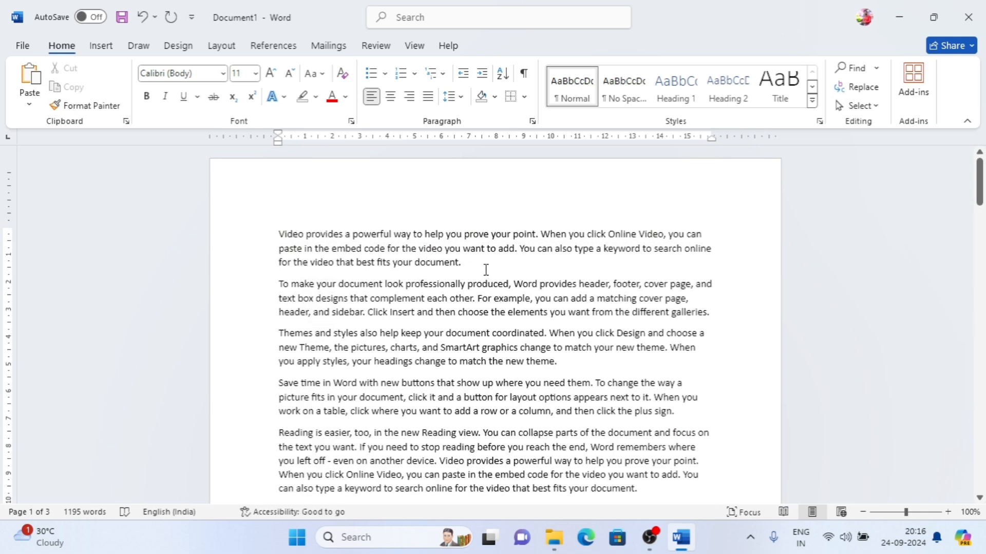
Give the first paragraph a blue text effect and grow its font to 16 pt.
{"action": "left_click_drag", "start_coordinate": [468, 264], "coordinate": [278, 234]}
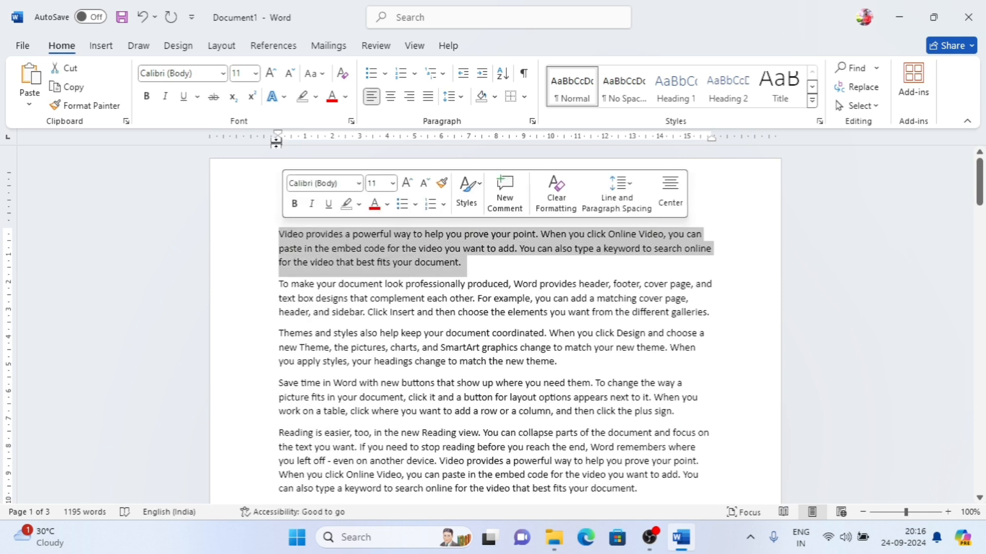
{"action": "left_click", "coordinate": [285, 99]}
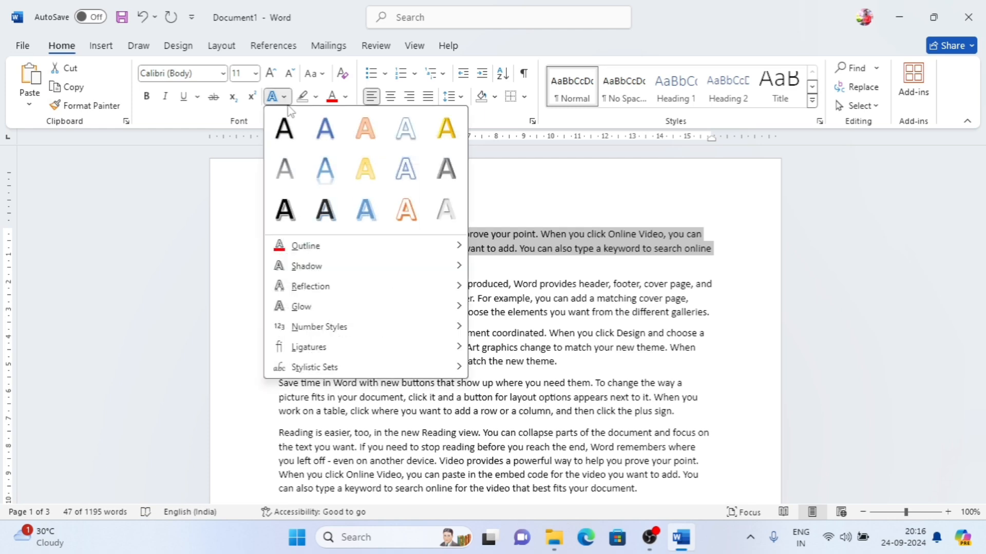
{"action": "left_click", "coordinate": [341, 146]}
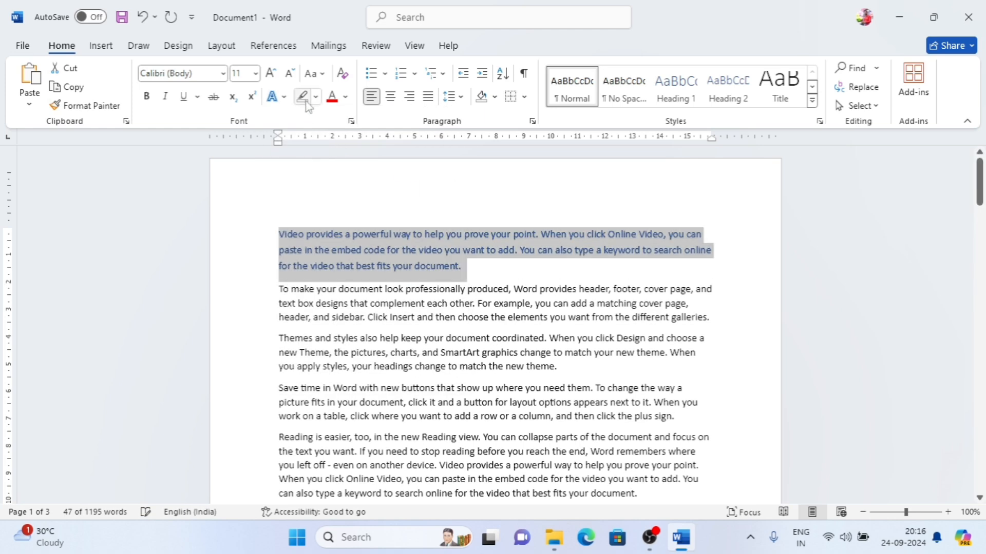
{"action": "left_click", "coordinate": [273, 76]}
{"action": "left_click", "coordinate": [270, 73]}
{"action": "left_click", "coordinate": [271, 73]}
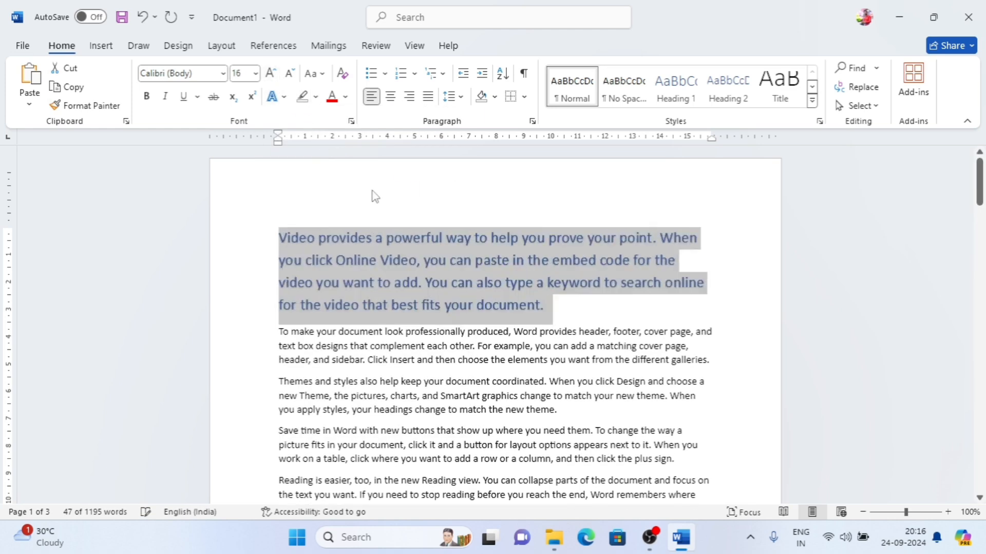
{"action": "left_click", "coordinate": [535, 320]}
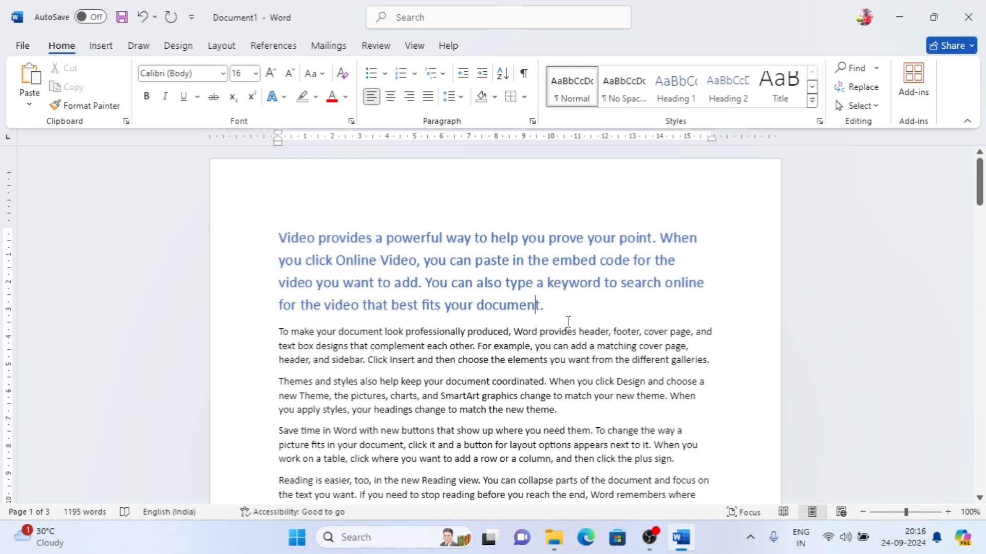
Copy the blue 16 pt formatting with Format Painter onto the 'Save time' paragraph.
{"action": "left_click_drag", "start_coordinate": [556, 311], "coordinate": [336, 262]}
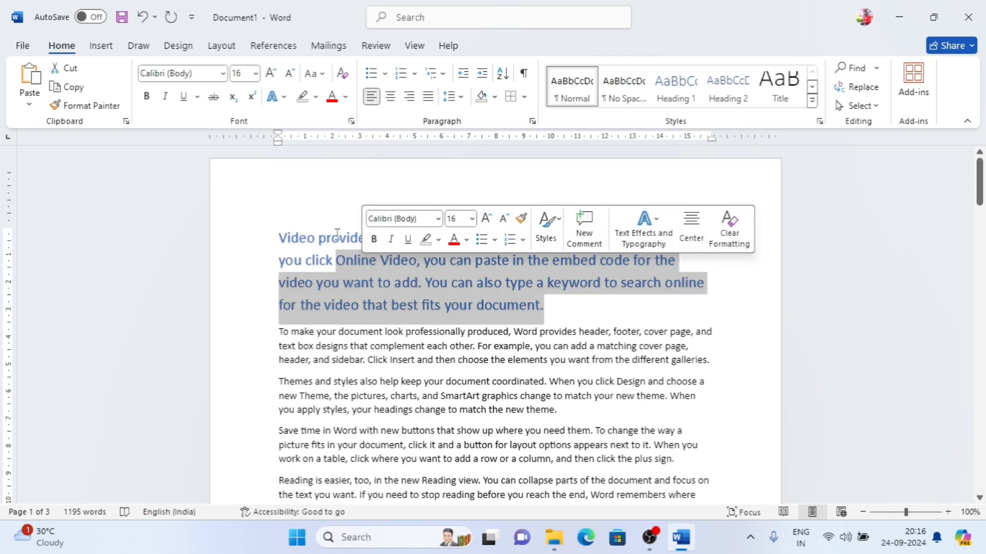
{"action": "left_click", "coordinate": [102, 106]}
{"action": "scroll", "coordinate": [315, 300], "scroll_direction": "down", "scroll_amount": 3}
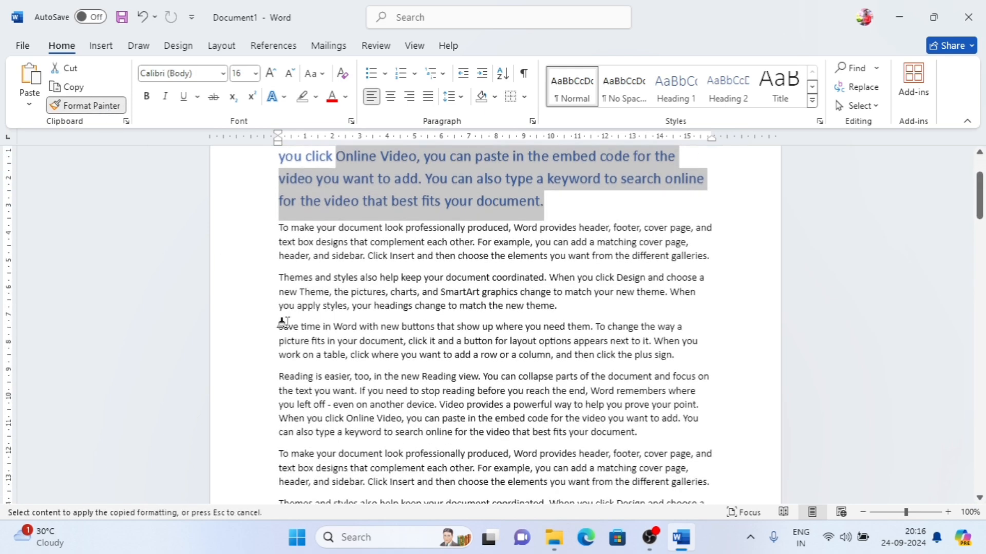
{"action": "left_click_drag", "start_coordinate": [278, 326], "coordinate": [616, 358]}
{"action": "left_click_drag", "start_coordinate": [669, 355], "coordinate": [672, 355]}
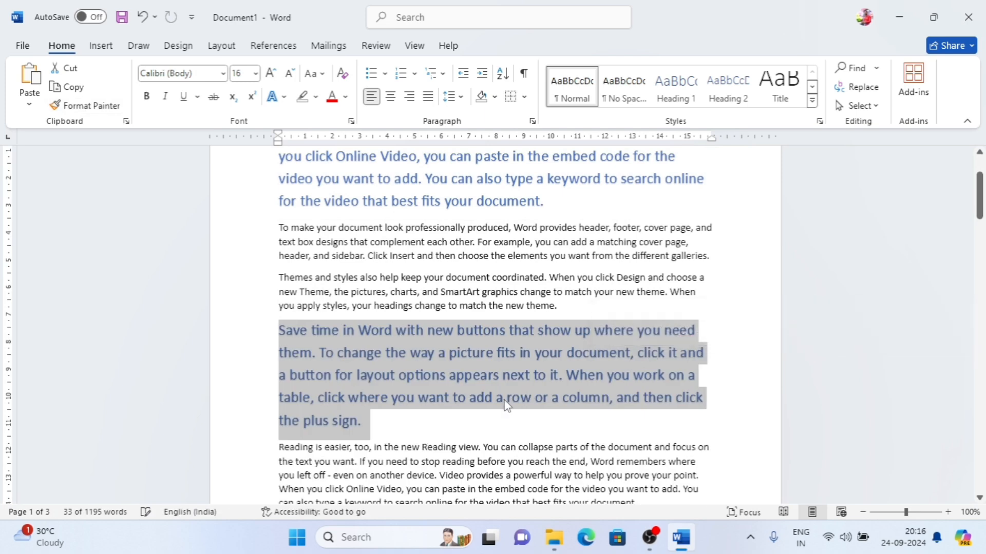
{"action": "scroll", "coordinate": [502, 359], "scroll_direction": "down", "scroll_amount": 4}
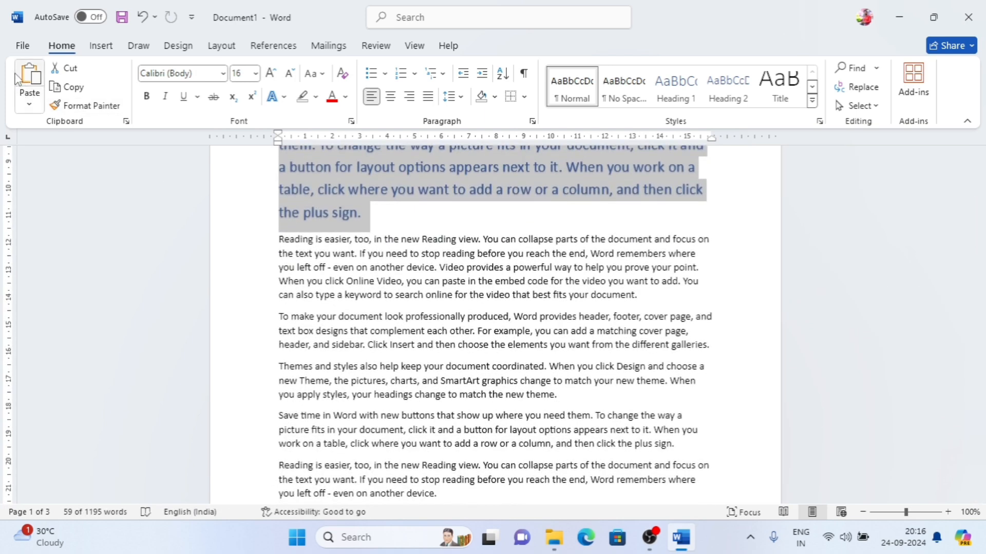
Paint the same blue 16 pt formatting onto the 'Reading is easier' paragraph.
{"action": "left_click", "coordinate": [86, 106]}
{"action": "scroll", "coordinate": [364, 282], "scroll_direction": "down", "scroll_amount": 8}
{"action": "scroll", "coordinate": [366, 285], "scroll_direction": "down", "scroll_amount": 4}
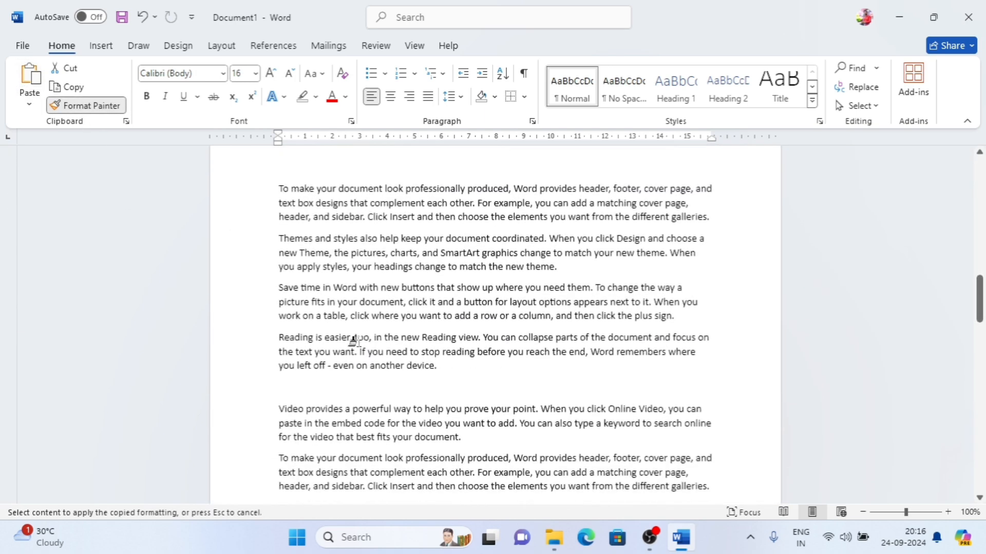
{"action": "left_click_drag", "start_coordinate": [271, 336], "coordinate": [539, 362]}
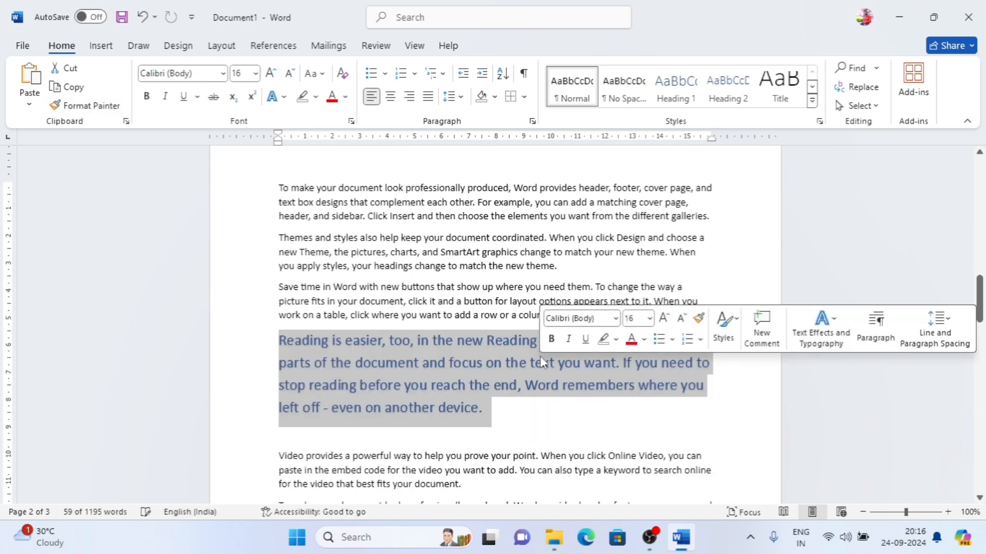
{"action": "left_click", "coordinate": [382, 230]}
{"action": "scroll", "coordinate": [411, 256], "scroll_direction": "up", "scroll_amount": 8}
{"action": "left_click", "coordinate": [392, 250]}
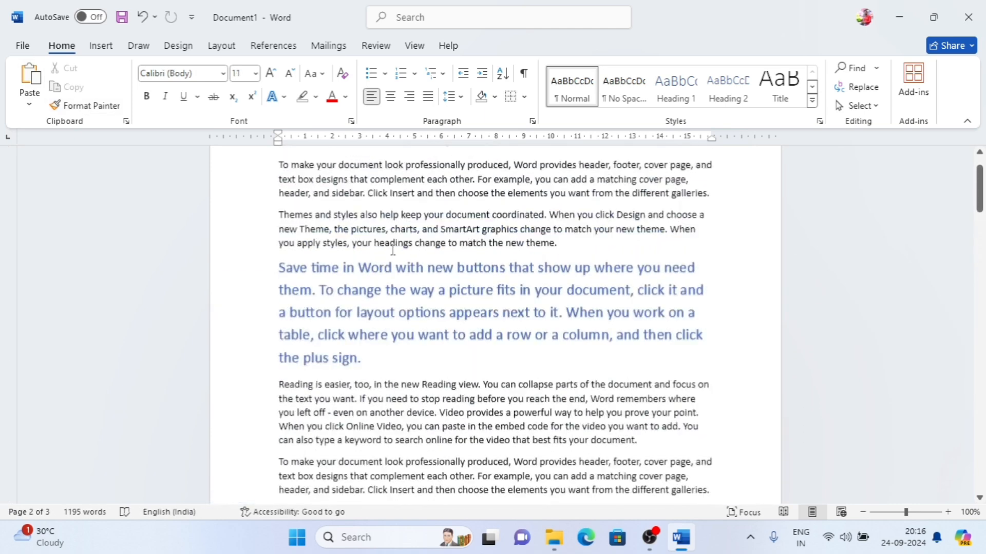
{"action": "scroll", "coordinate": [393, 250], "scroll_direction": "up", "scroll_amount": 3}
{"action": "left_click", "coordinate": [393, 251]}
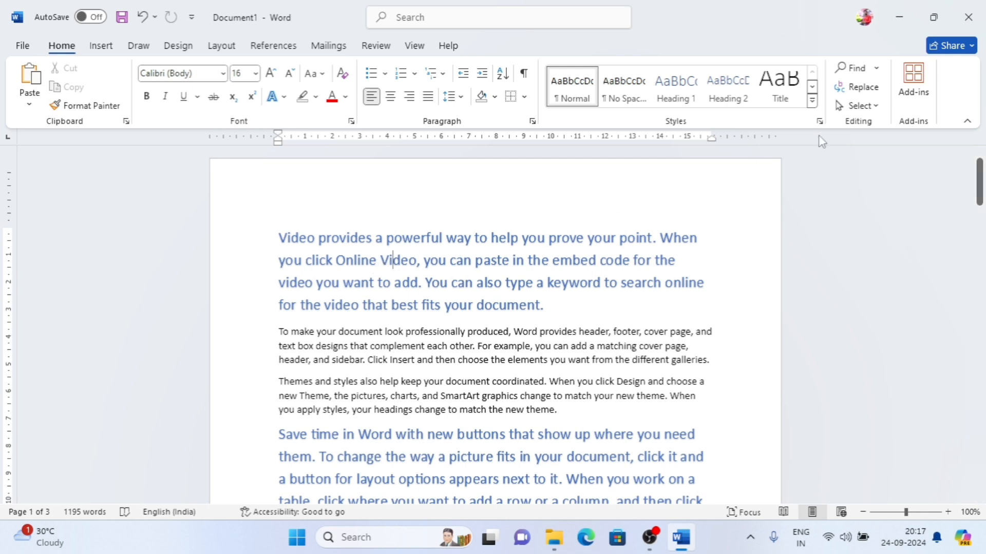
{"action": "left_click", "coordinate": [867, 105]}
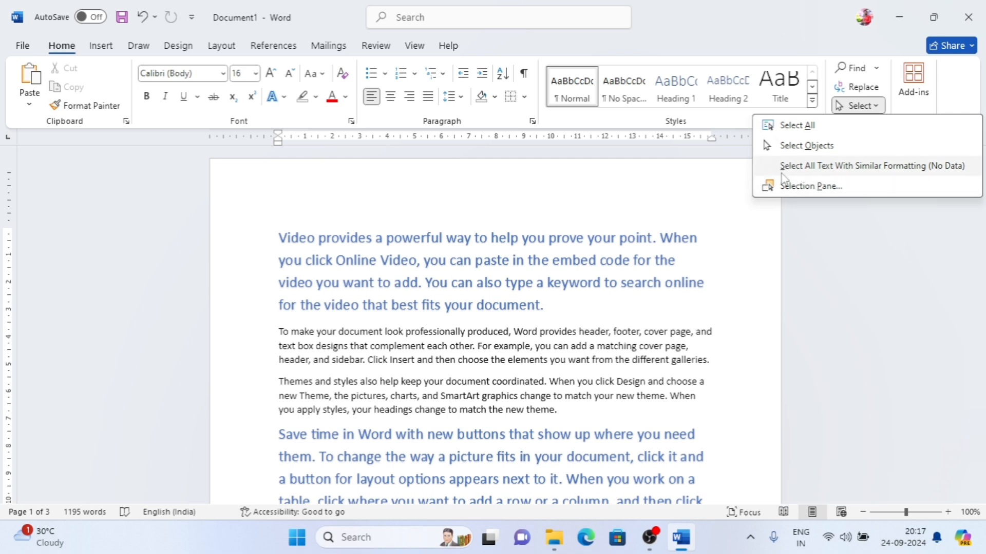
{"action": "left_click", "coordinate": [868, 169]}
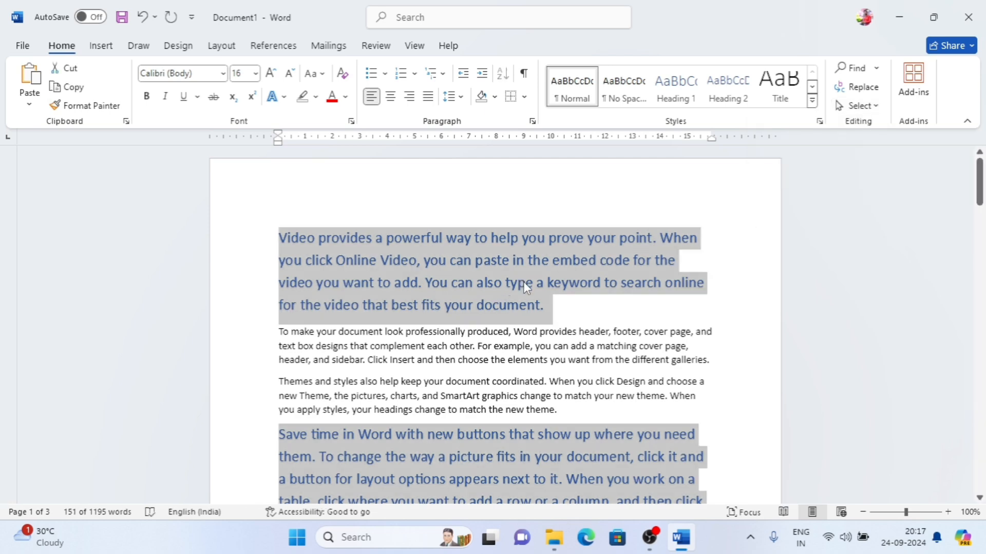
{"action": "scroll", "coordinate": [523, 287], "scroll_direction": "down", "scroll_amount": 15}
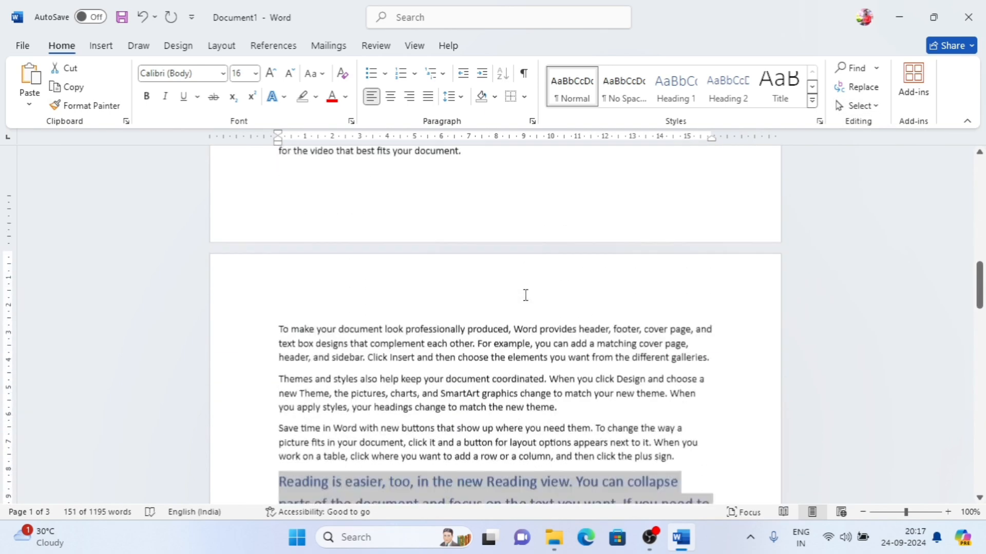
{"action": "scroll", "coordinate": [525, 296], "scroll_direction": "down", "scroll_amount": 6}
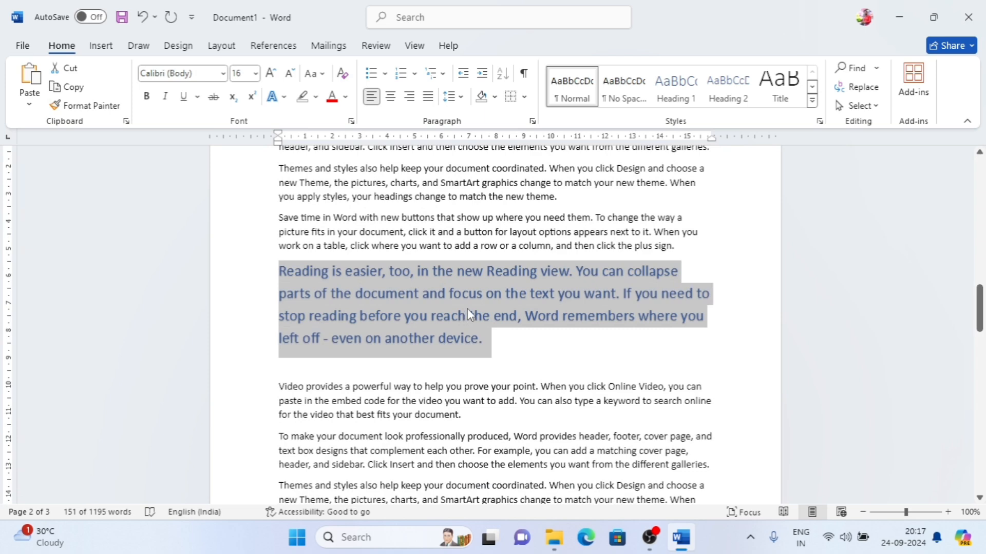
{"action": "scroll", "coordinate": [467, 313], "scroll_direction": "up", "scroll_amount": 15}
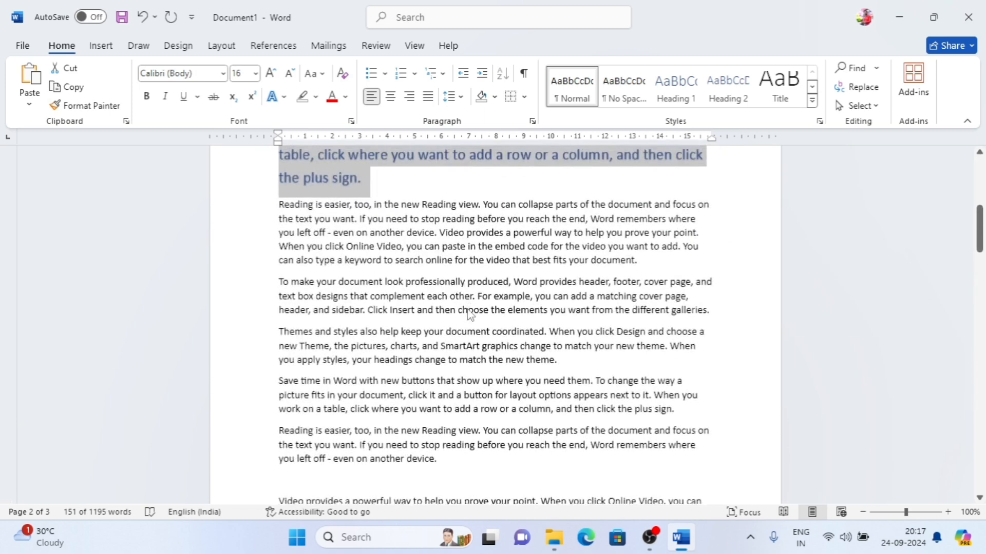
{"action": "scroll", "coordinate": [469, 314], "scroll_direction": "up", "scroll_amount": 10}
{"action": "left_click", "coordinate": [458, 378]}
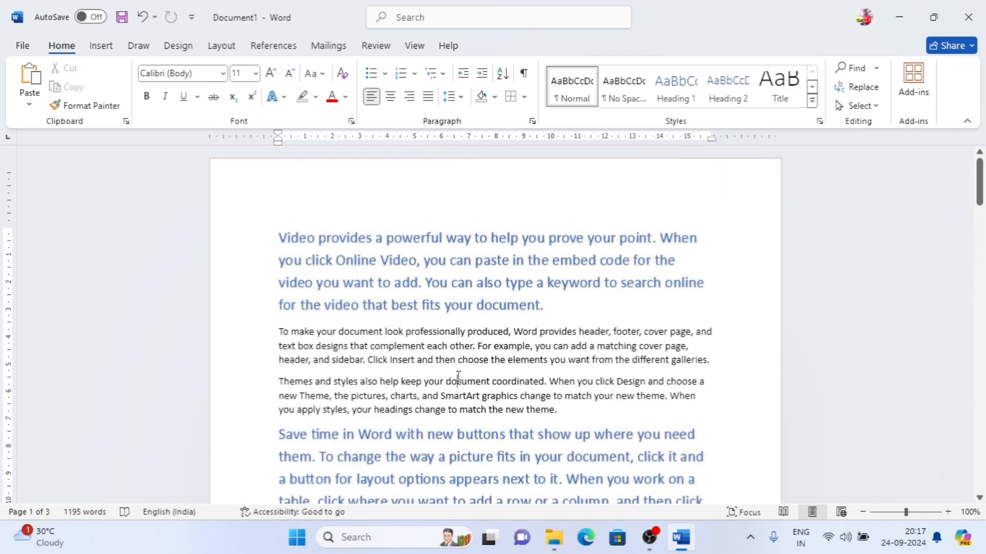
{"action": "left_click", "coordinate": [860, 105]}
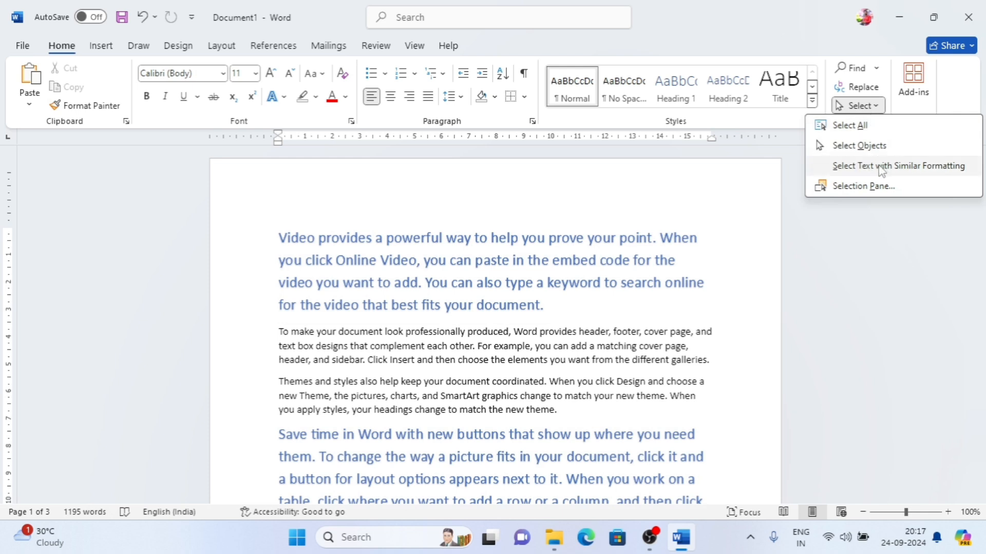
{"action": "left_click", "coordinate": [648, 244]}
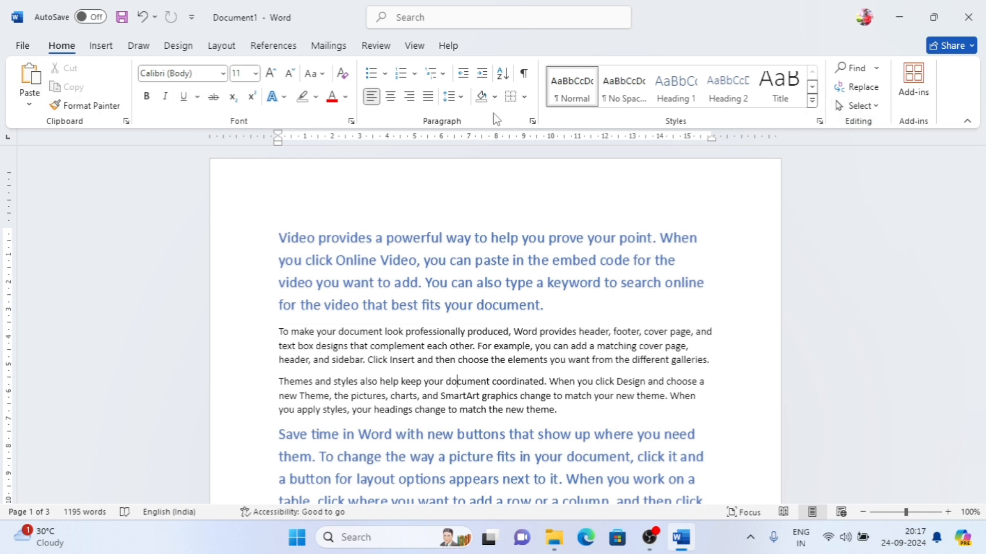